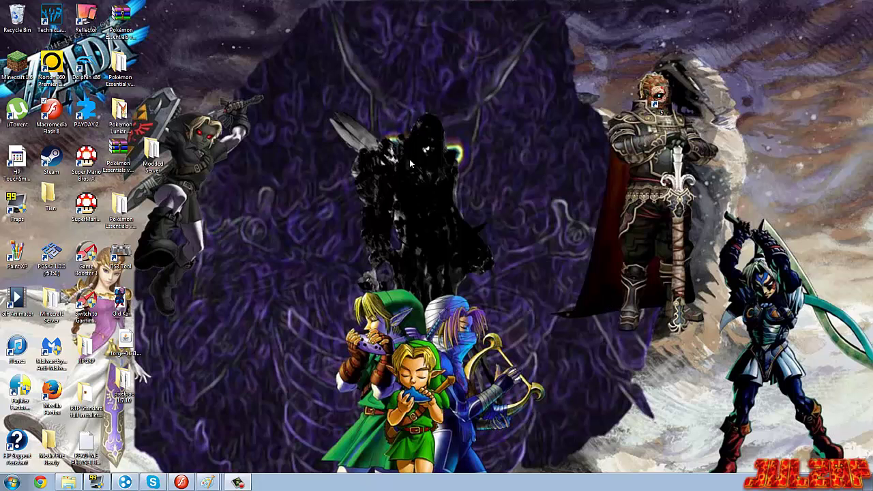
pyautogui.moveTo(2, 6); pyautogui.dragTo(869, 2)
pyautogui.moveTo(402, 277); pyautogui.dragTo(235, 240)
pyautogui.click(275, 252)
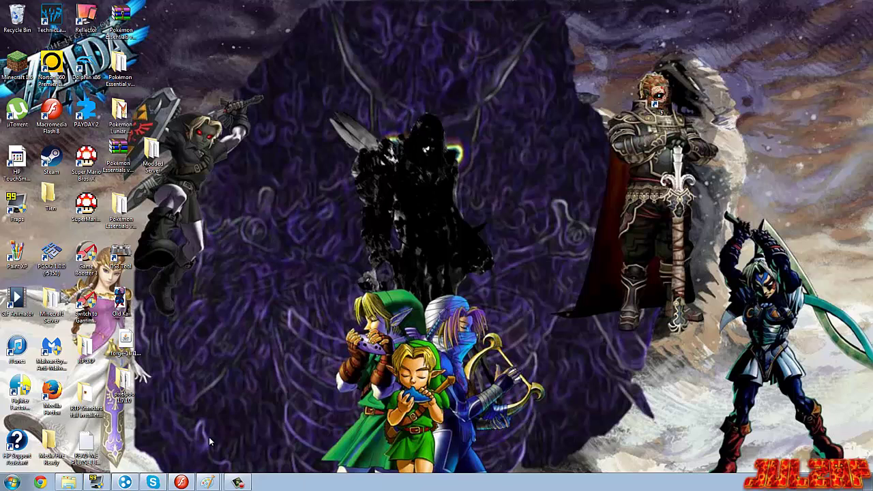
# Switch to Macromedia Flash Professional 8 and import the z2_stage kami temple background from the AF Sprites folder onto the stage.
pyautogui.click(181, 482)
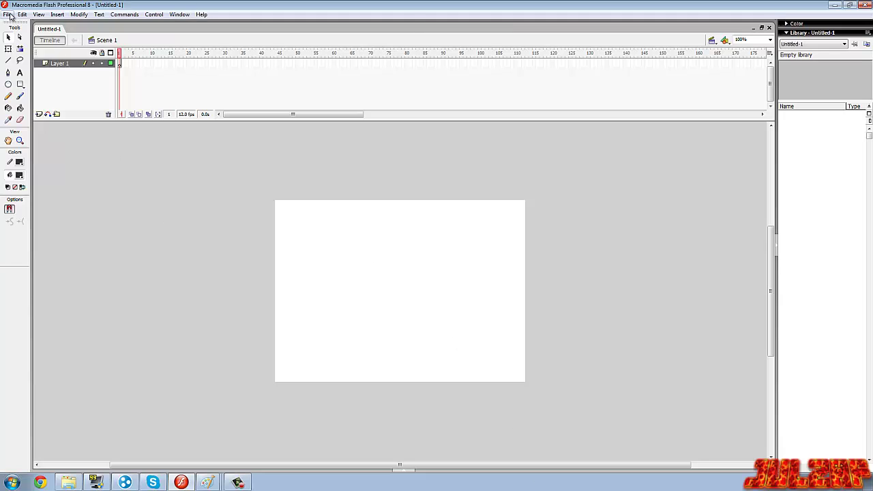
pyautogui.click(8, 14)
pyautogui.moveTo(28, 152)
pyautogui.click(215, 152)
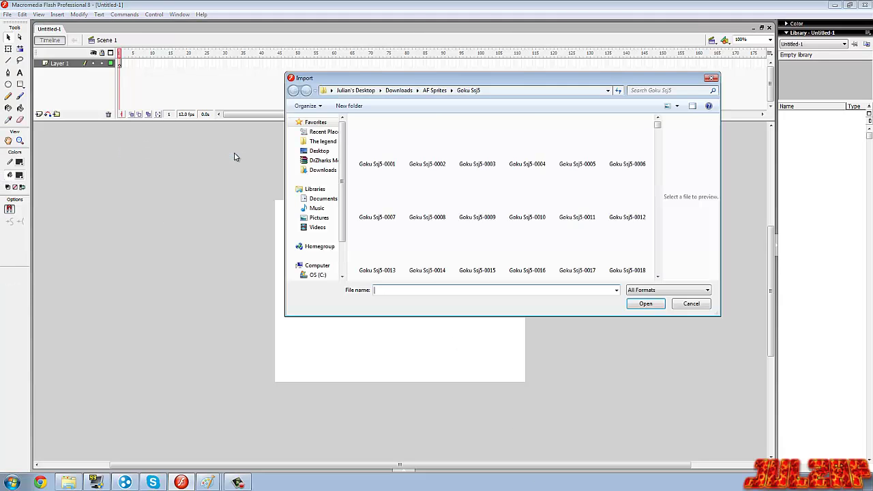
pyautogui.click(399, 90)
pyautogui.doubleClick(394, 141)
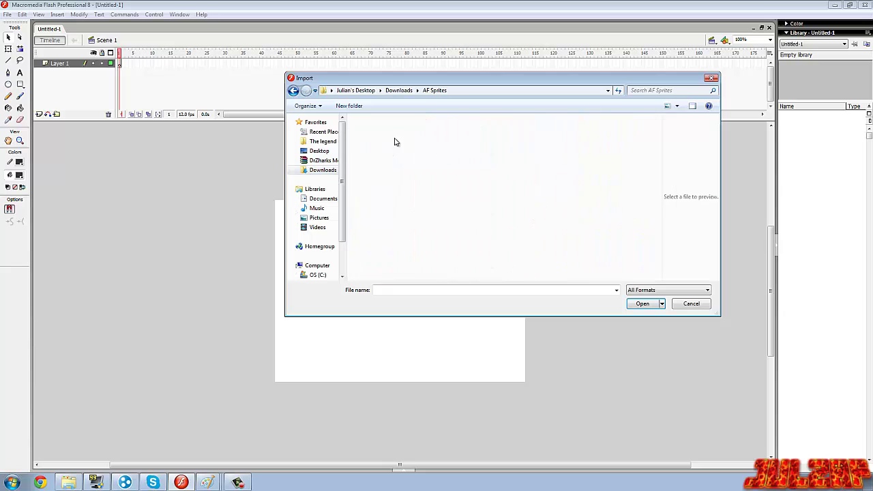
pyautogui.moveTo(658, 126); pyautogui.dragTo(686, 279)
pyautogui.doubleClick(577, 264)
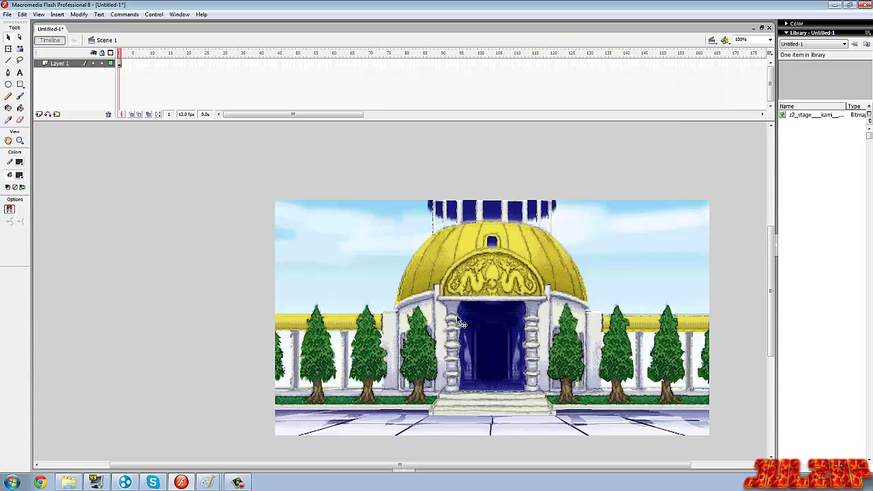
# Move the temple background up and to the left so it extends past the stage on both sides.
pyautogui.moveTo(423, 249); pyautogui.dragTo(366, 232)
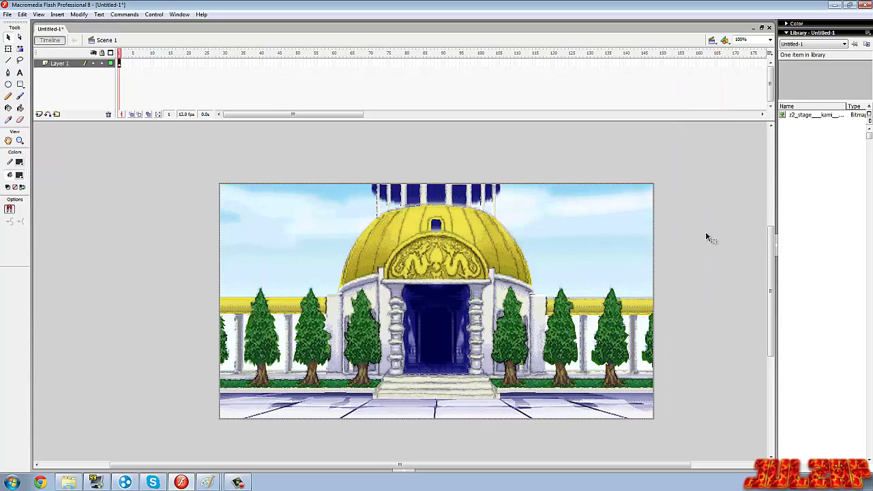
pyautogui.scroll(-3, 705, 237)
pyautogui.scroll(2, 695, 276)
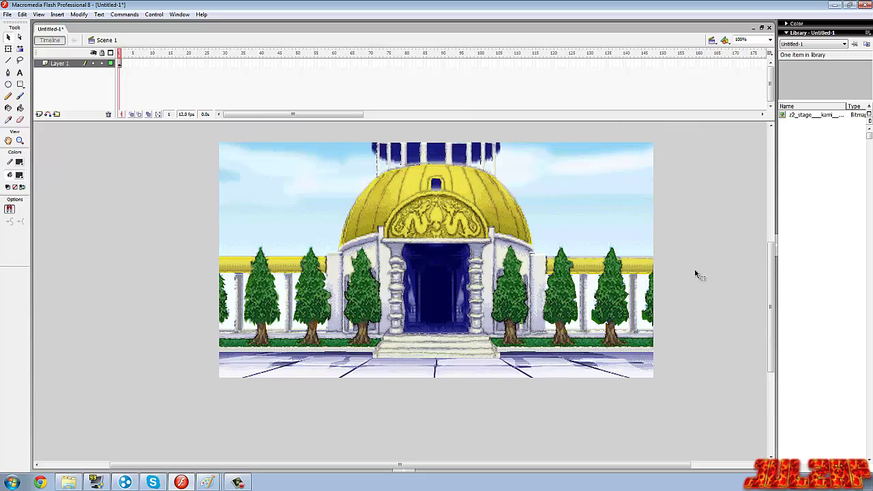
# Add a layer above the background and import only the single image Bardock Ssj-0036 from the Bardock Ssj folder onto the stage.
pyautogui.click(39, 115)
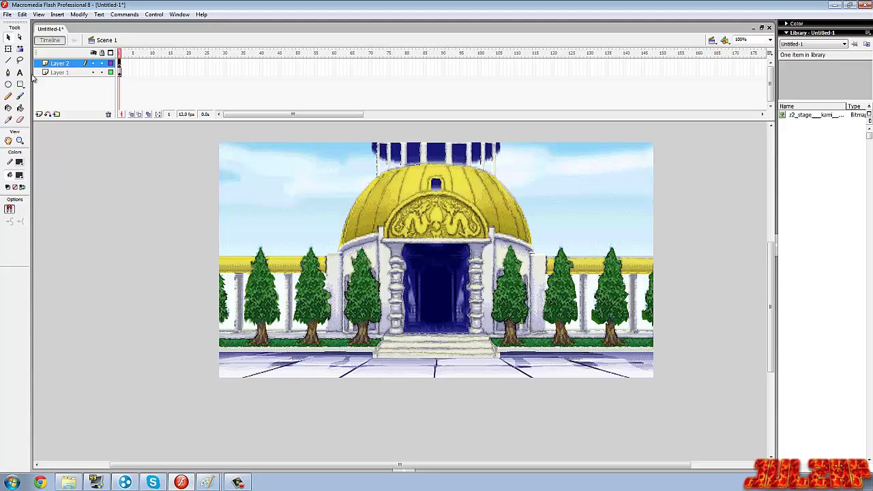
pyautogui.click(7, 14)
pyautogui.moveTo(62, 154)
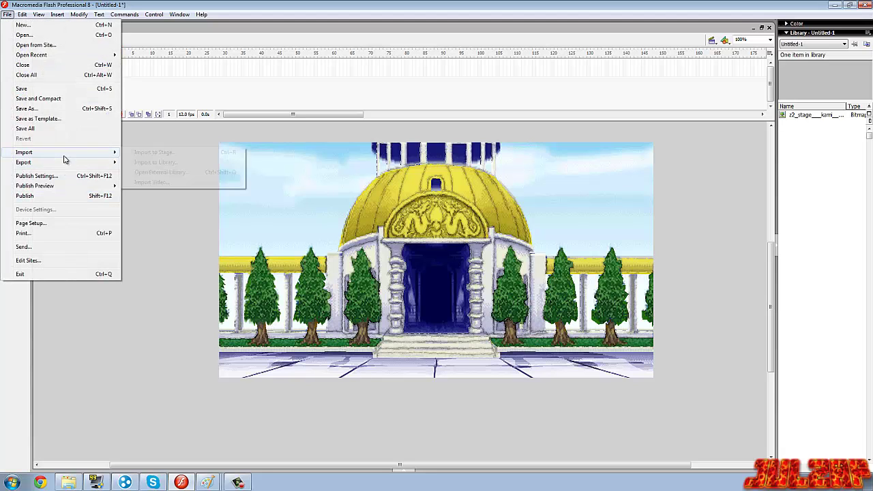
pyautogui.click(162, 153)
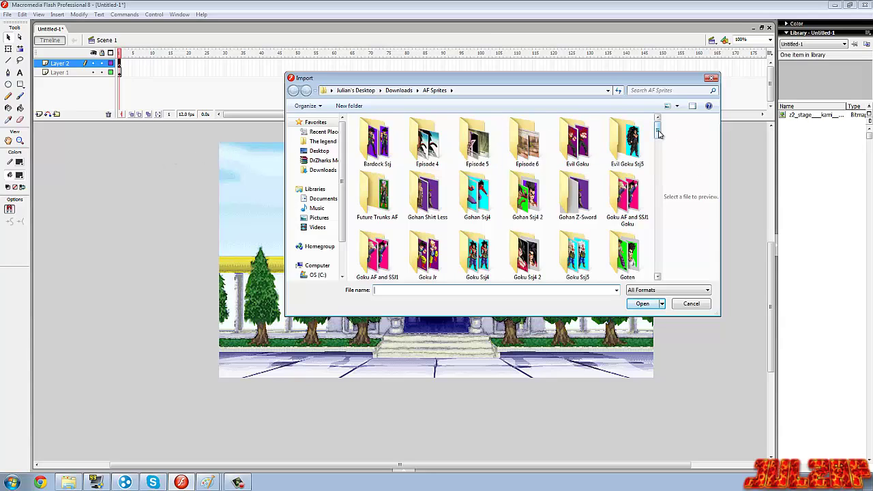
pyautogui.moveTo(659, 134); pyautogui.dragTo(665, 161)
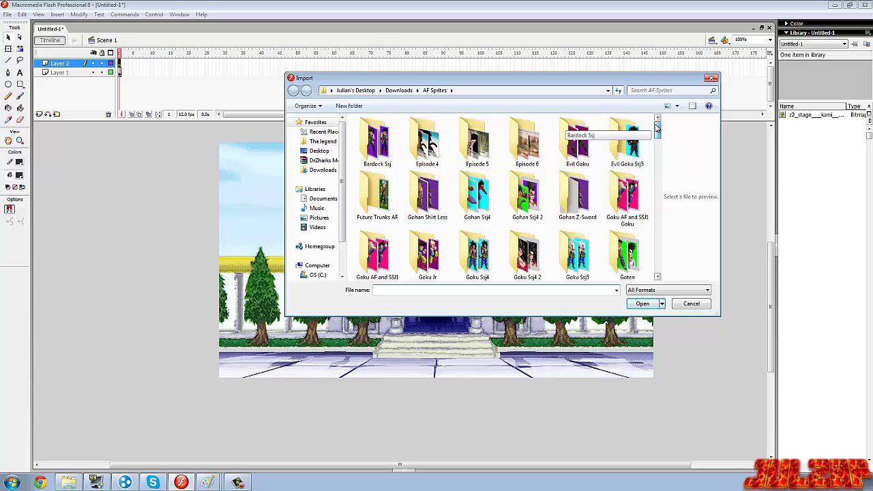
pyautogui.moveTo(659, 128)
pyautogui.mouseDown()
pyautogui.moveTo(656, 171)
pyautogui.moveTo(657, 129)
pyautogui.mouseUp()
pyautogui.doubleClick(385, 129)
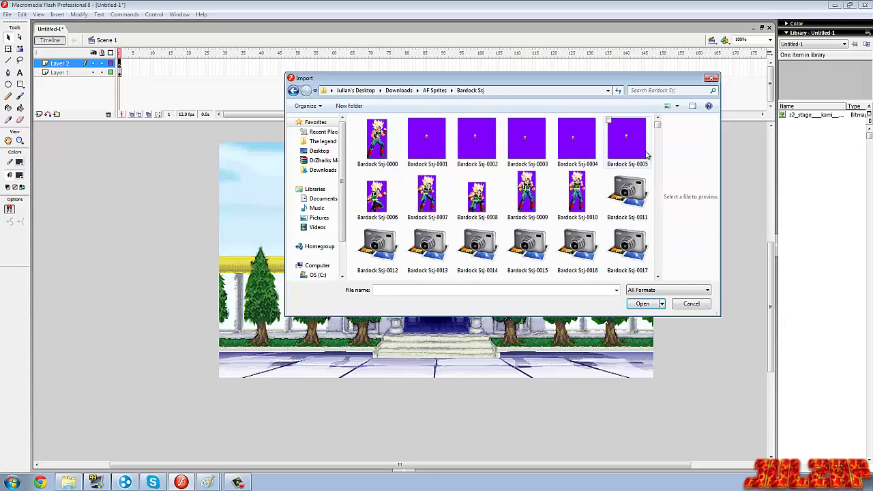
pyautogui.click(657, 276)
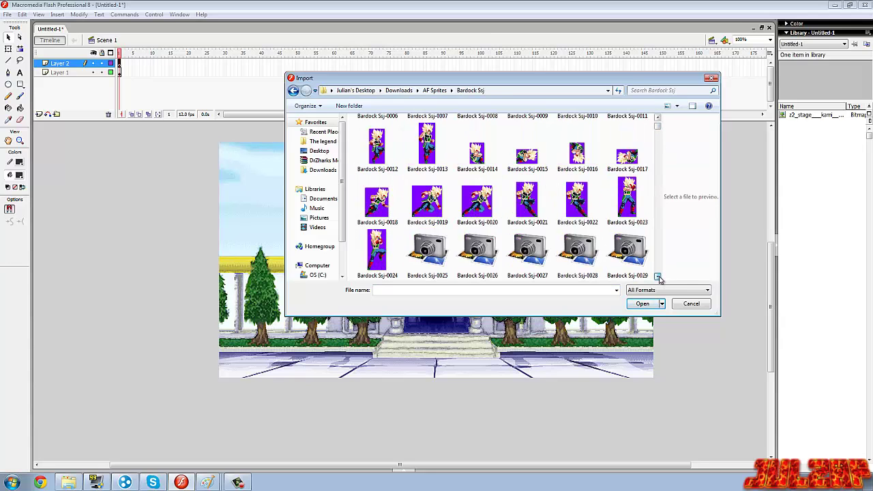
pyautogui.click(658, 277)
pyautogui.click(658, 276)
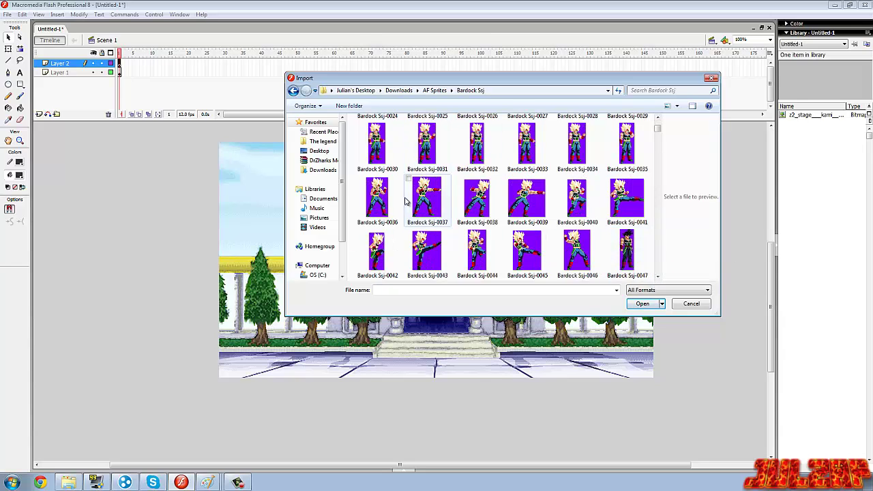
pyautogui.doubleClick(377, 198)
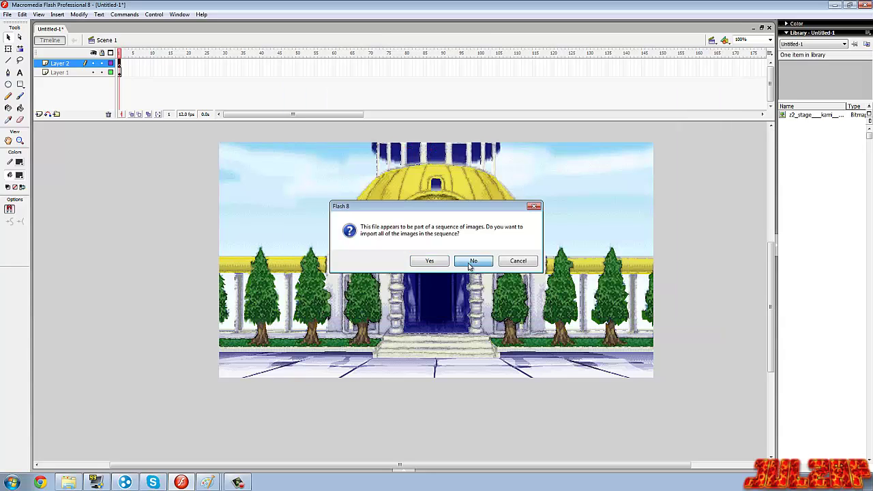
pyautogui.click(473, 262)
# Move the Bardock sprite off the stage to the left of the background and scale it to 300%.
pyautogui.moveTo(390, 235); pyautogui.dragTo(72, 267)
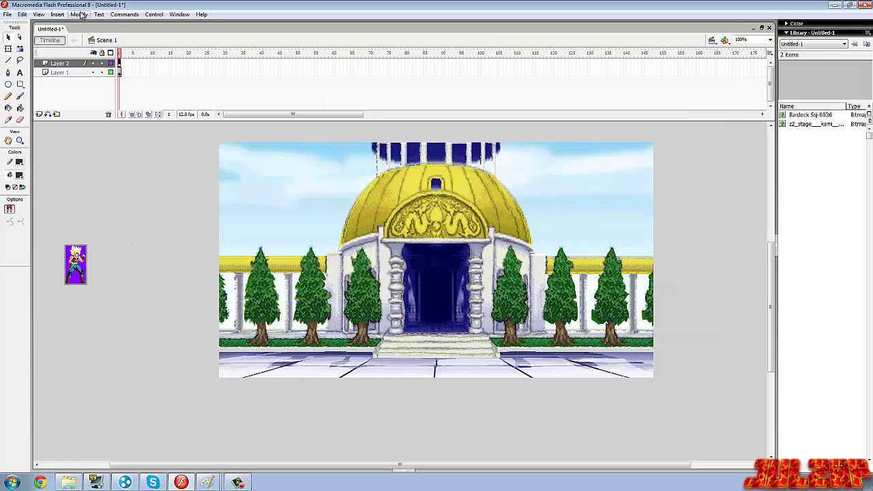
pyautogui.click(78, 15)
pyautogui.moveTo(44, 129)
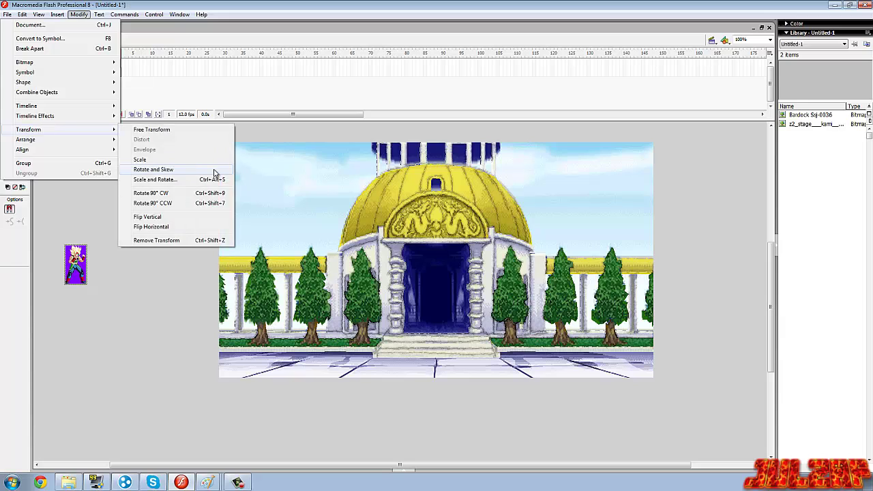
pyautogui.click(213, 176)
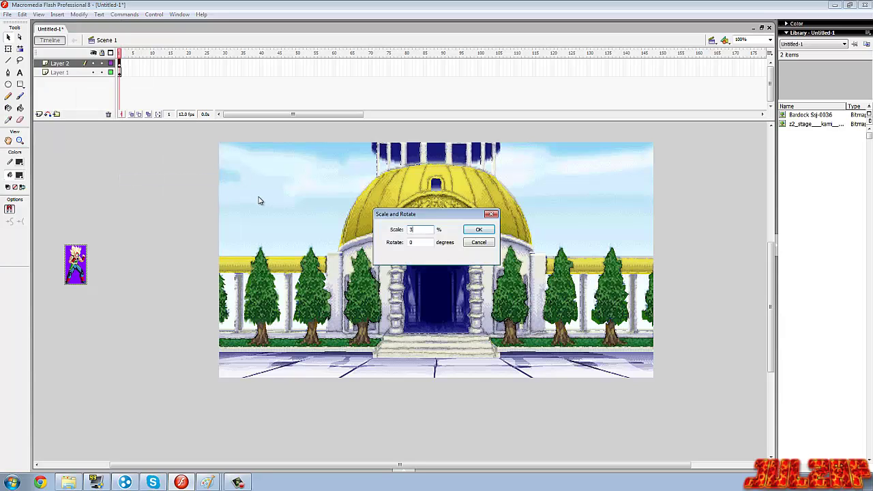
pyautogui.write('300')
pyautogui.click(481, 232)
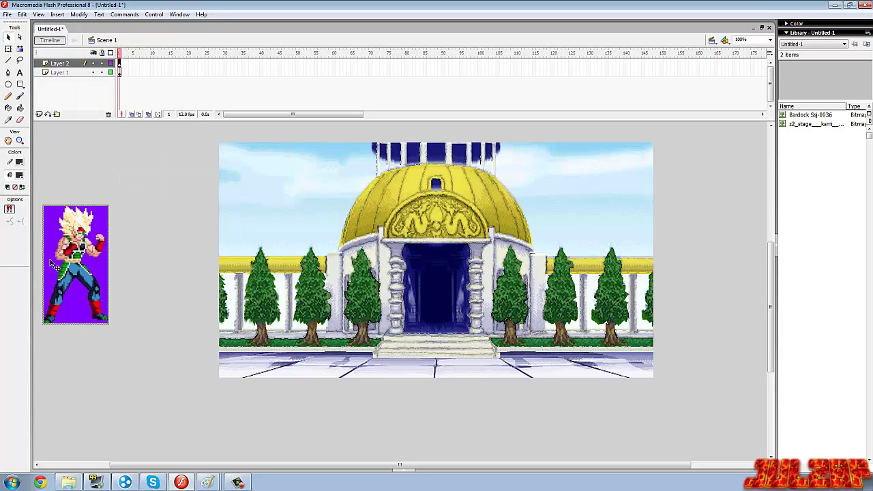
pyautogui.moveTo(76, 271); pyautogui.dragTo(134, 284)
# Convert the enlarged Bardock sprite to vector shapes with Trace Bitmap.
pyautogui.click(78, 14)
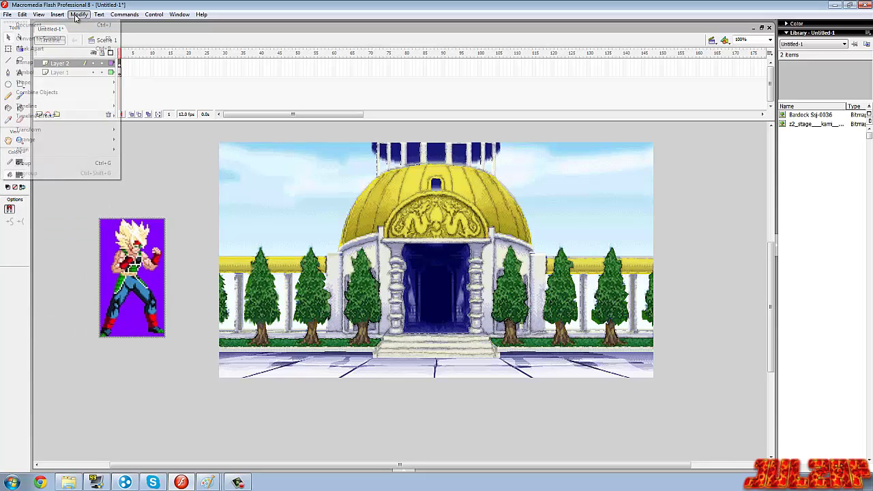
pyautogui.moveTo(21, 64)
pyautogui.moveTo(110, 62)
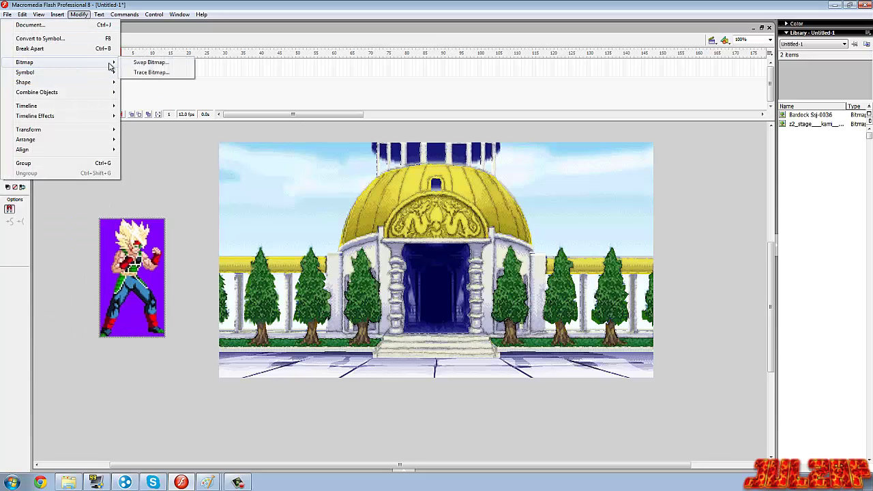
pyautogui.click(151, 72)
pyautogui.click(486, 221)
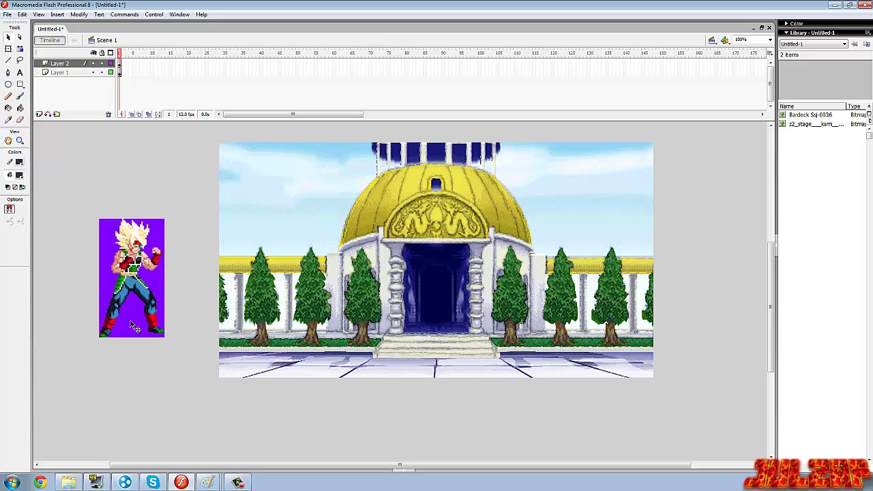
# Delete the purple background areas around and between the legs of the traced Bardock sprite.
pyautogui.click(163, 296)
pyautogui.press('Delete')
pyautogui.click(113, 295)
pyautogui.press('Delete')
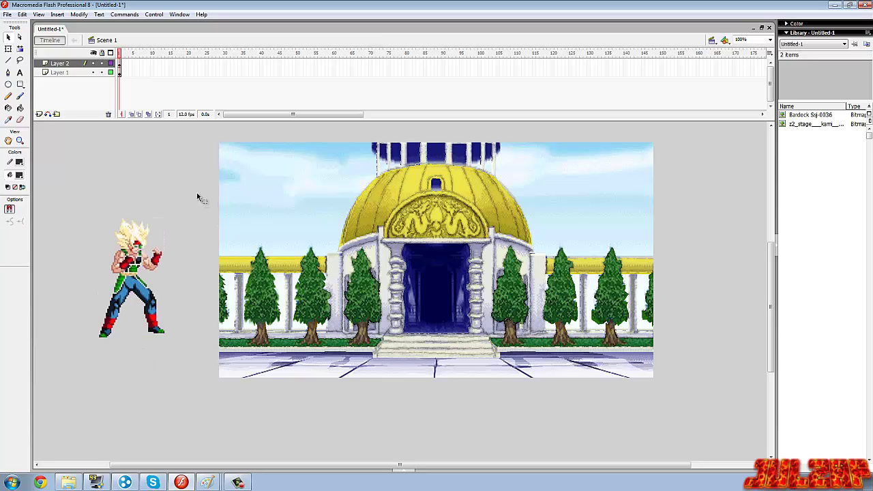
# Convert the whole traced Bardock sprite to a movie clip symbol and place it in front of the temple steps.
pyautogui.moveTo(197, 193); pyautogui.dragTo(80, 380)
pyautogui.rightClick(139, 281)
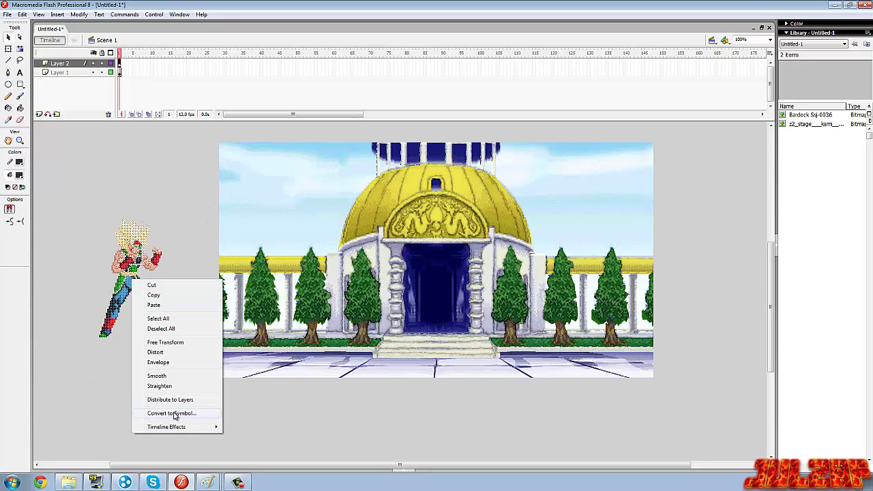
pyautogui.click(179, 414)
pyautogui.click(507, 160)
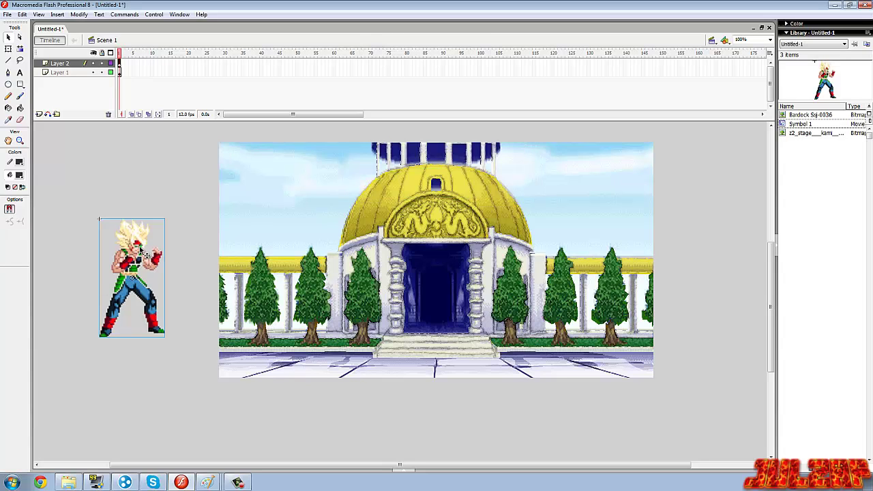
pyautogui.moveTo(135, 259); pyautogui.dragTo(388, 298)
pyautogui.click(74, 335)
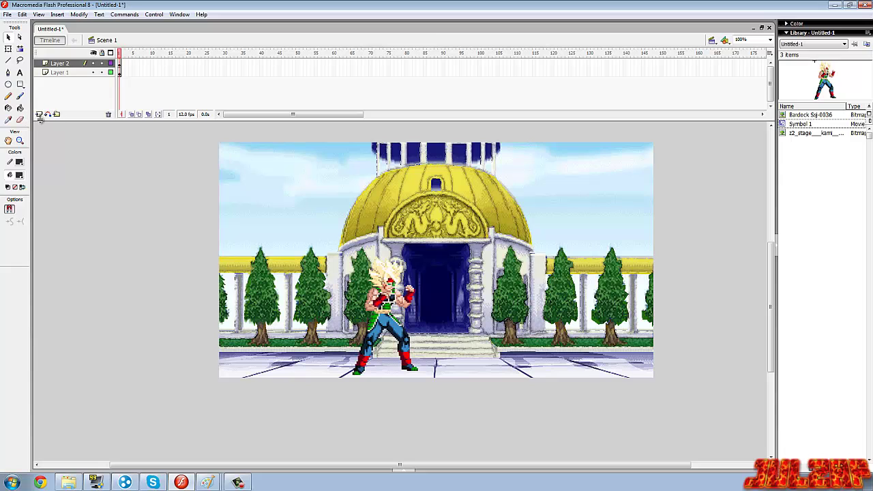
# Add a third layer and open the Goku AF and SSJ1 Goku folder in AF Sprites for importing to the stage.
pyautogui.click(40, 114)
pyautogui.click(6, 14)
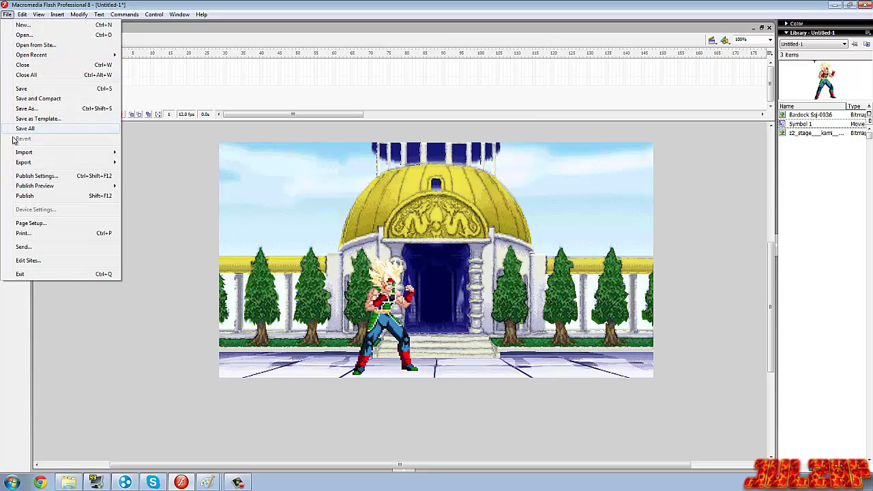
pyautogui.moveTo(54, 157)
pyautogui.click(137, 153)
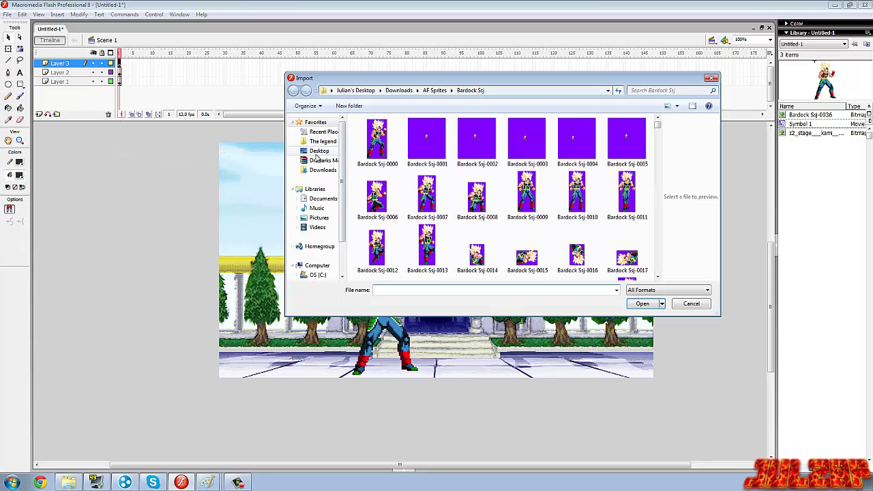
pyautogui.click(322, 170)
pyautogui.doubleClick(521, 153)
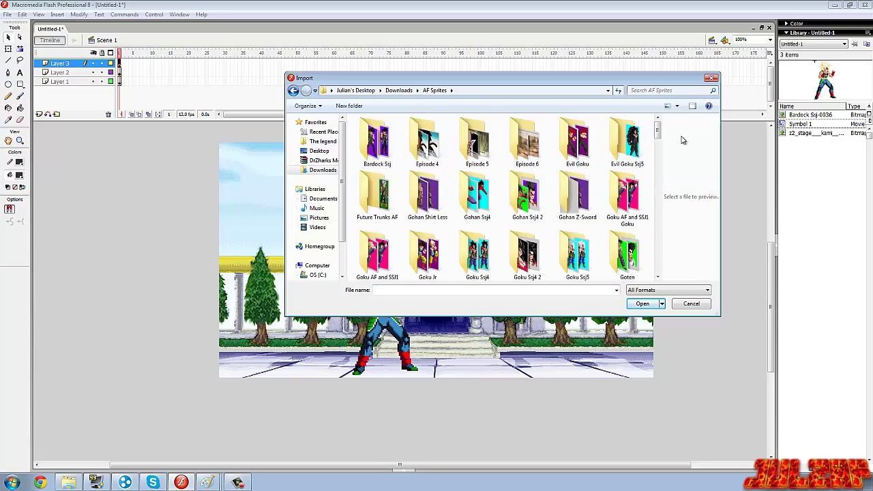
pyautogui.moveTo(656, 122); pyautogui.dragTo(678, 130)
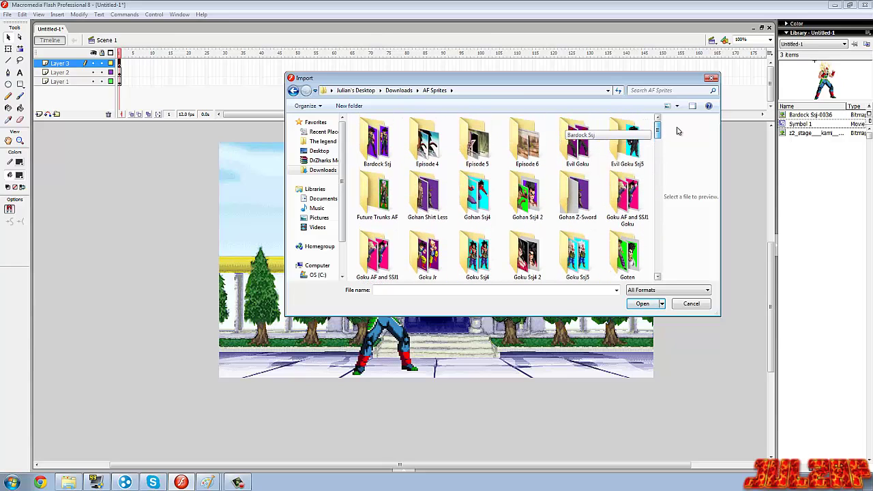
pyautogui.doubleClick(627, 198)
# Import the sprite Goku AF and SSJ1 Goku-0553 as a single image and place it beside the stage.
pyautogui.click(657, 277)
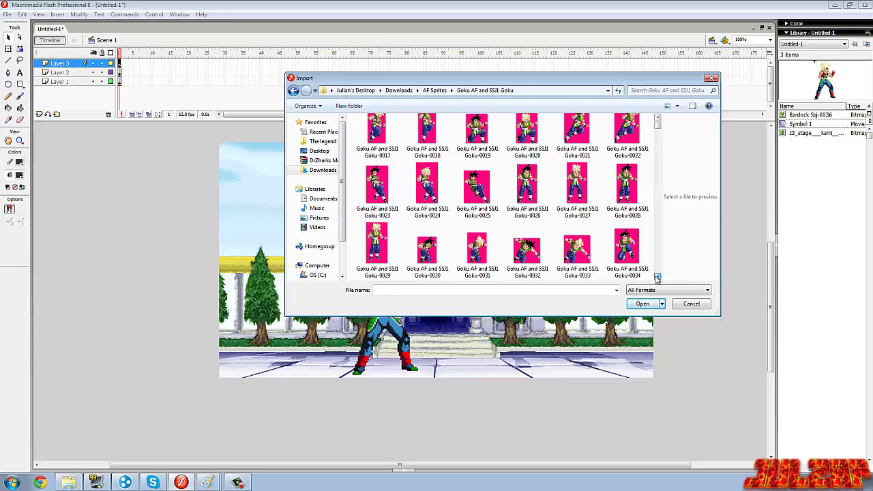
pyautogui.click(657, 277)
pyautogui.click(657, 277)
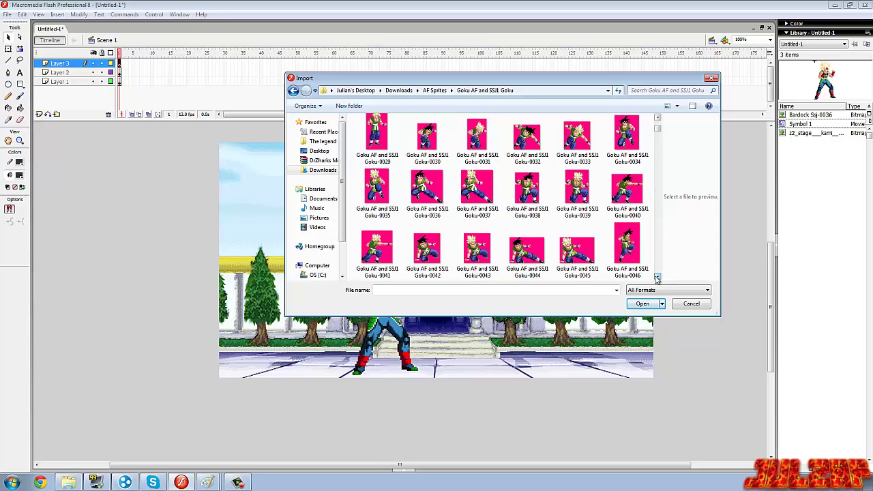
pyautogui.click(657, 120)
pyautogui.click(657, 120)
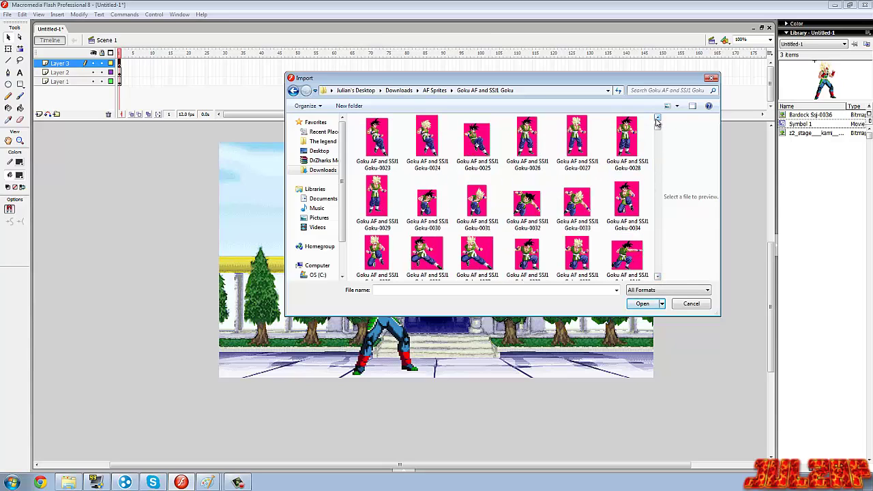
pyautogui.click(658, 277)
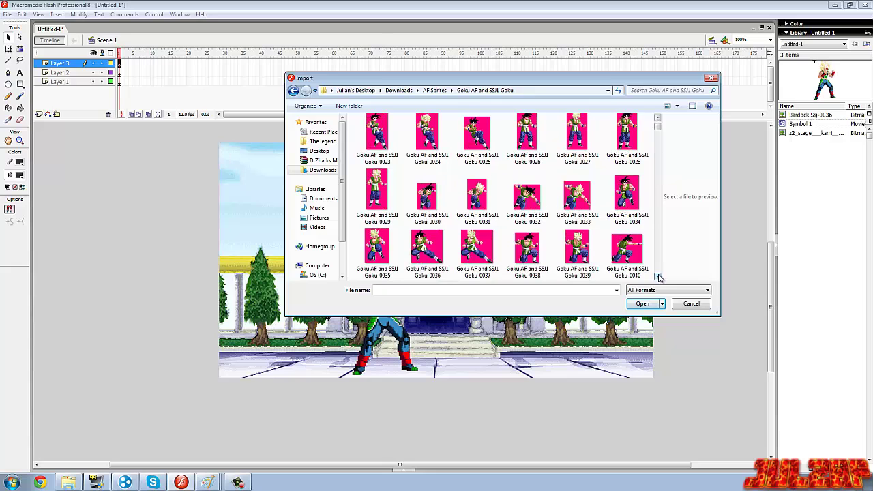
pyautogui.moveTo(658, 130); pyautogui.dragTo(657, 273)
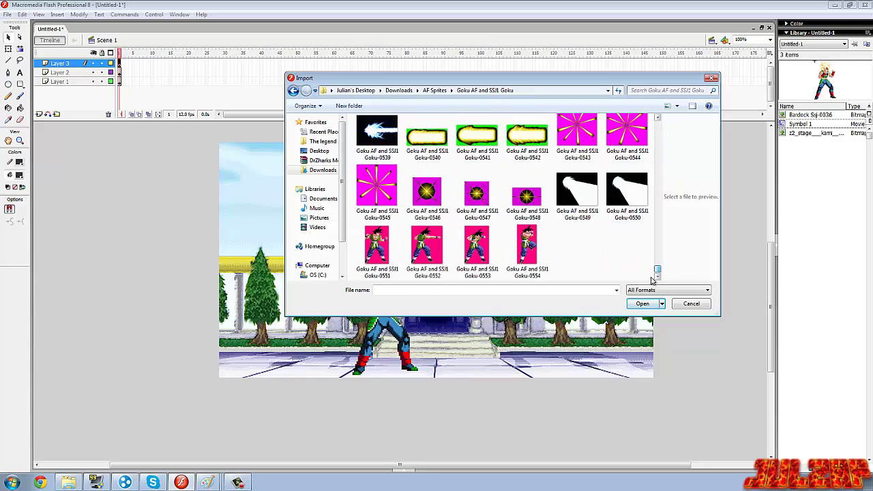
pyautogui.doubleClick(477, 244)
pyautogui.click(478, 263)
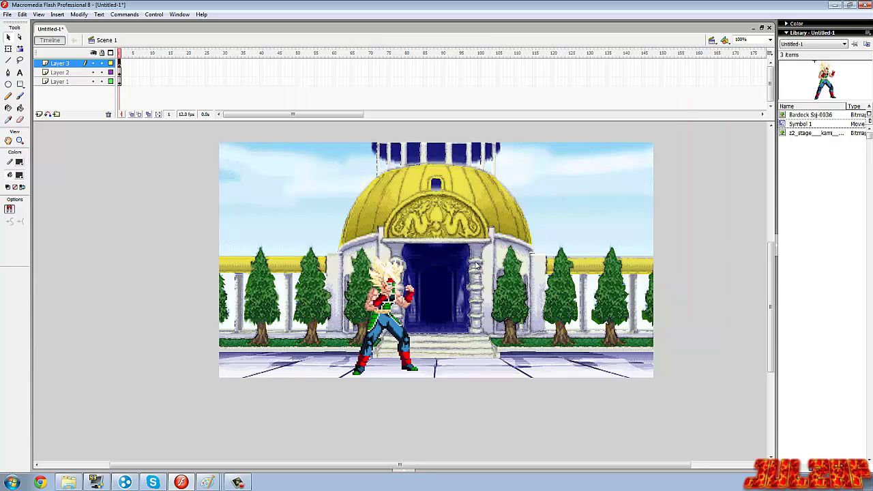
pyautogui.moveTo(299, 181); pyautogui.dragTo(151, 220)
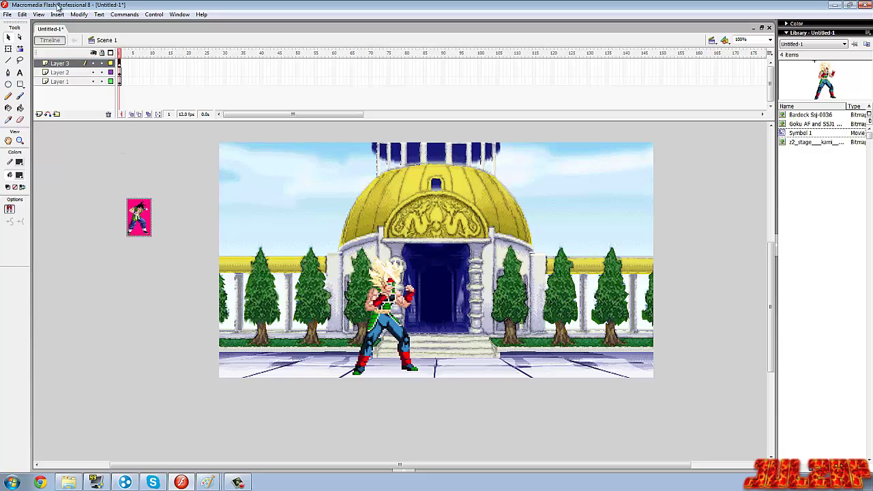
# Scale the imported Goku sprite to 300% and reposition it beside the stage.
pyautogui.click(78, 14)
pyautogui.moveTo(41, 127)
pyautogui.click(153, 179)
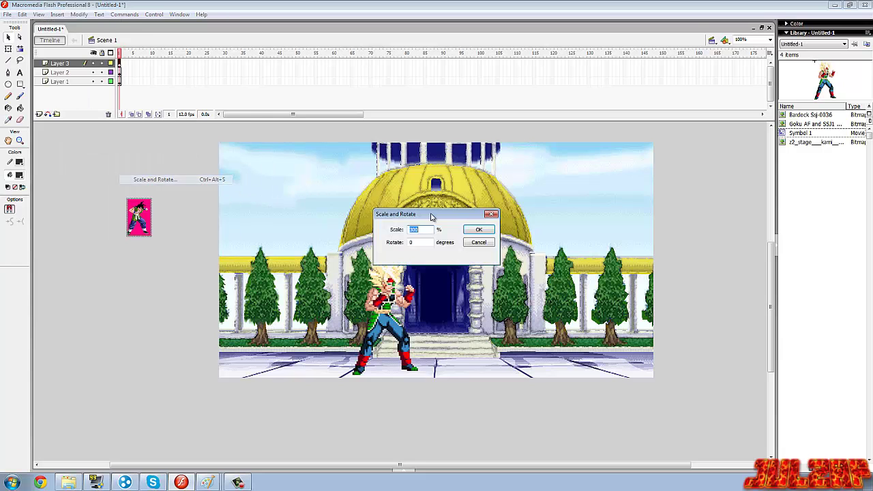
pyautogui.write('300')
pyautogui.press('Return')
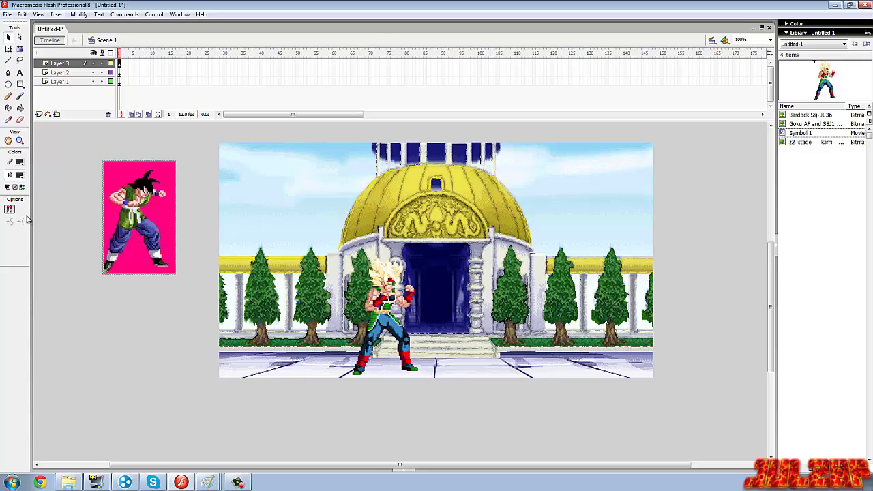
pyautogui.moveTo(121, 232); pyautogui.dragTo(97, 267)
# Convert the enlarged Goku sprite to vector shapes with Trace Bitmap.
pyautogui.click(78, 14)
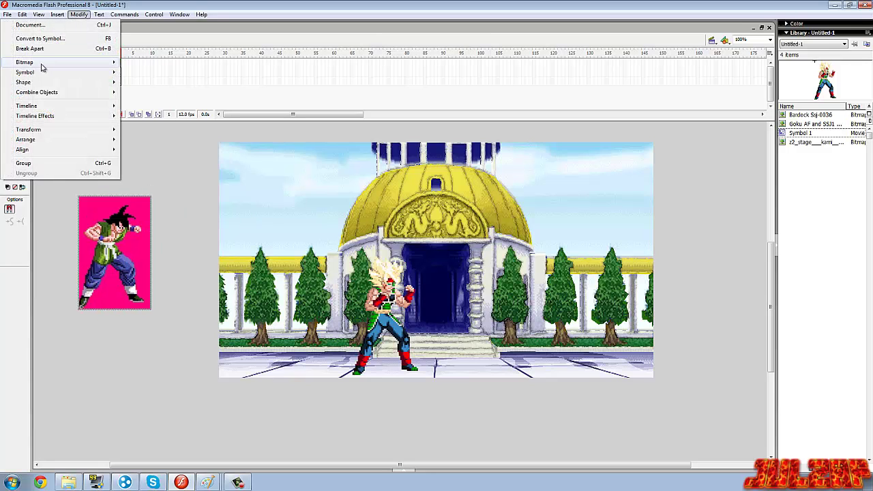
pyautogui.moveTo(40, 63)
pyautogui.click(178, 73)
pyautogui.click(490, 219)
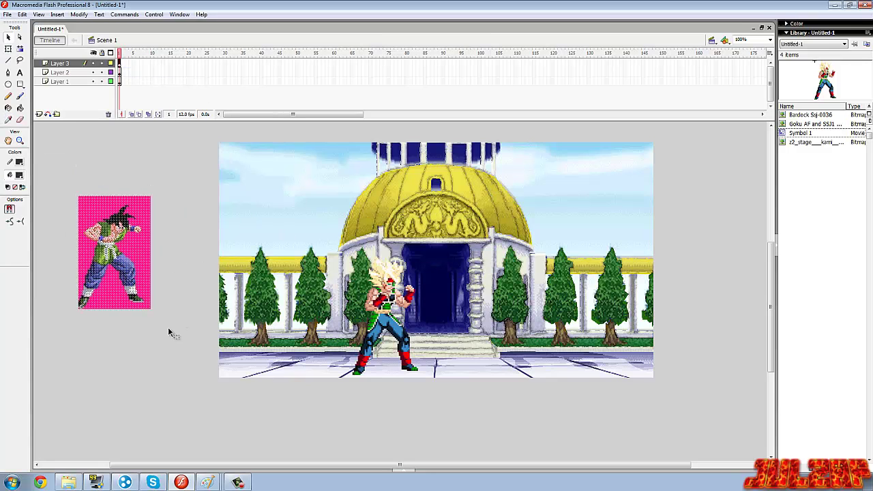
# Delete the pink background surrounding the traced Goku sprite.
pyautogui.click(167, 327)
pyautogui.click(132, 250)
pyautogui.press('Delete')
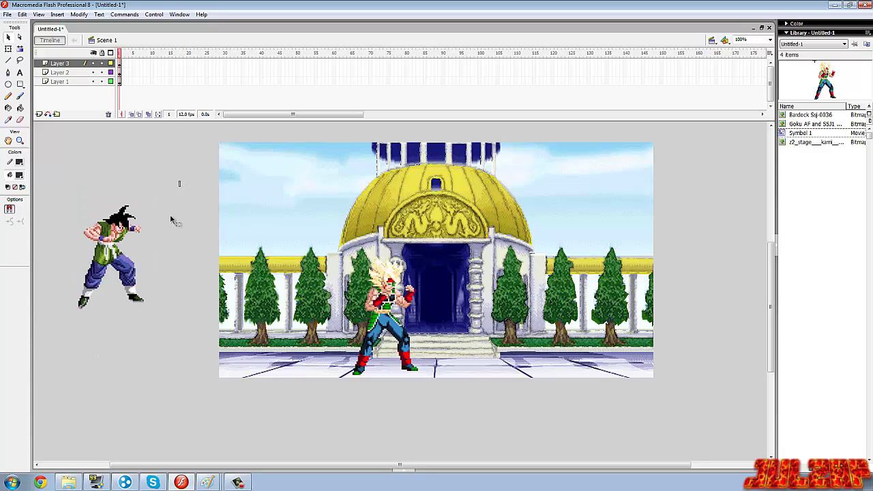
# Convert the whole traced Goku sprite to a symbol.
pyautogui.moveTo(181, 181); pyautogui.dragTo(49, 366)
pyautogui.rightClick(107, 240)
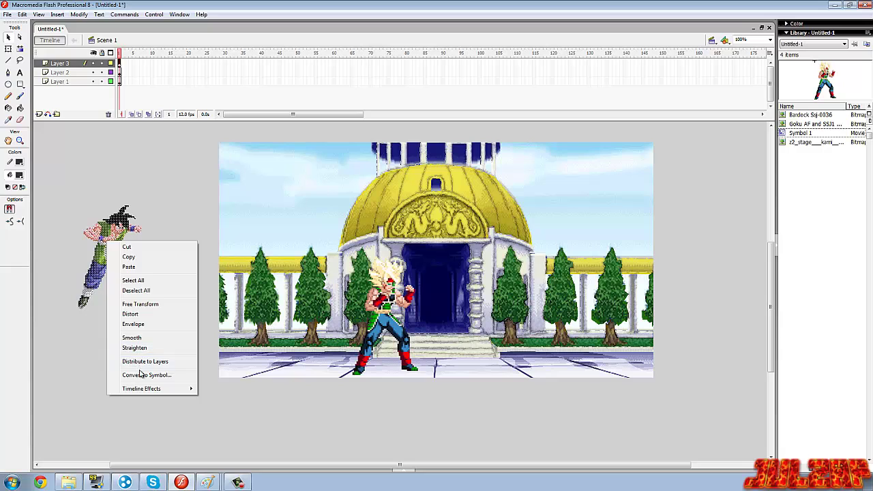
pyautogui.click(142, 375)
pyautogui.click(513, 161)
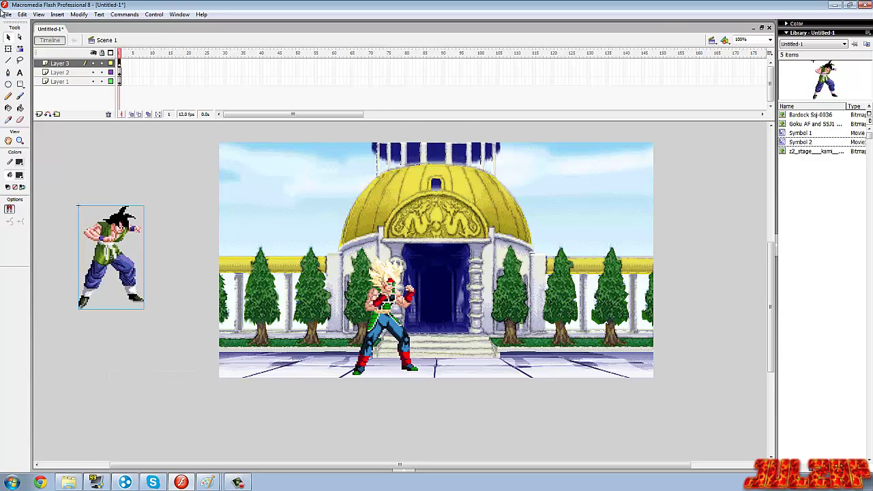
# Flip the Goku symbol horizontally and place it on the stage facing Bardock in front of the temple.
pyautogui.click(78, 14)
pyautogui.moveTo(63, 135)
pyautogui.click(164, 227)
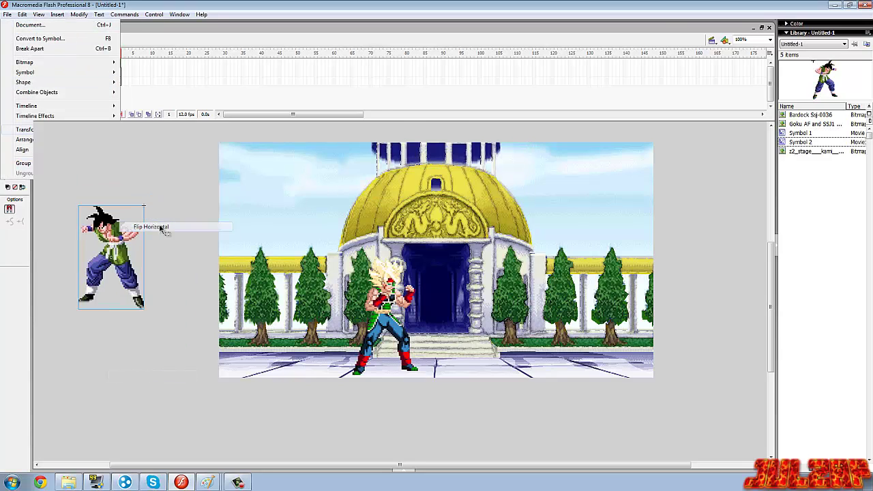
pyautogui.moveTo(113, 231); pyautogui.dragTo(484, 297)
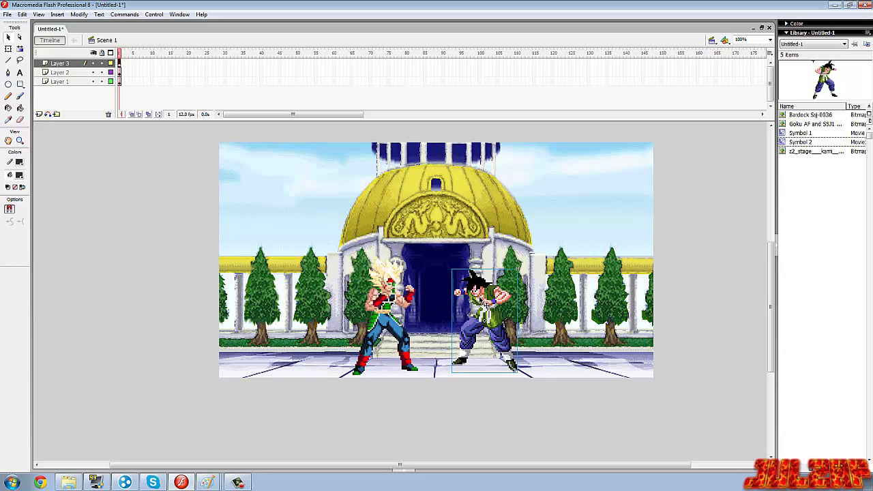
# Try enlarging the Goku symbol on the stage with Scale and Rotate, and undo the scaling.
pyautogui.click(78, 14)
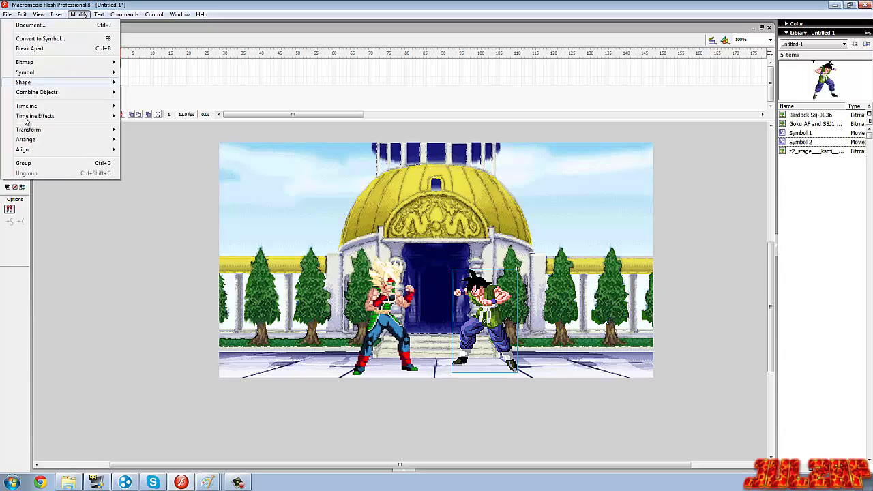
pyautogui.moveTo(41, 134)
pyautogui.click(154, 180)
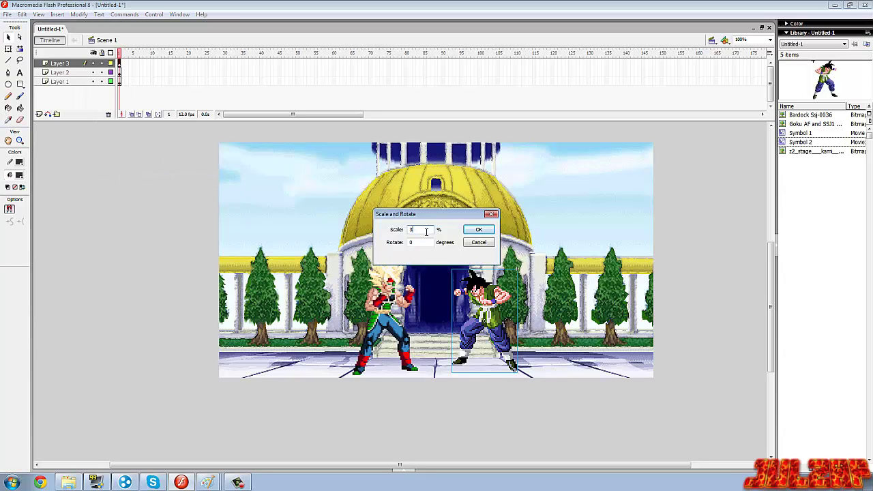
pyautogui.click(477, 232)
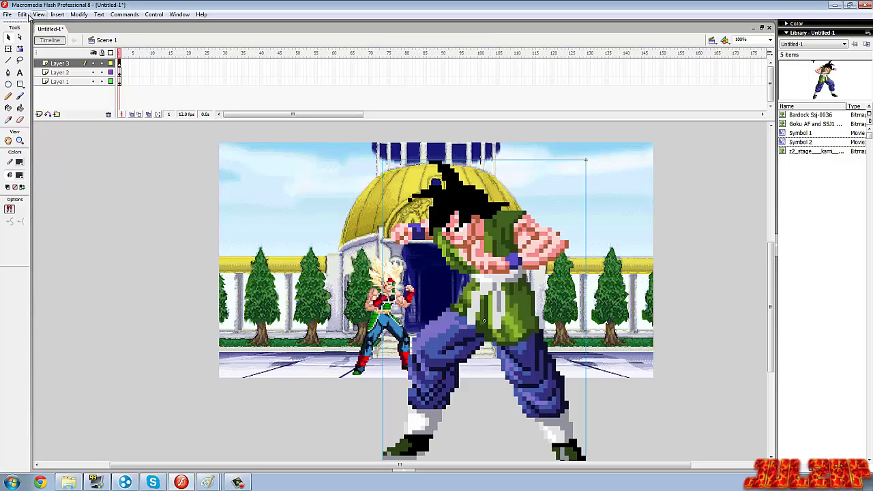
pyautogui.click(27, 16)
pyautogui.click(28, 26)
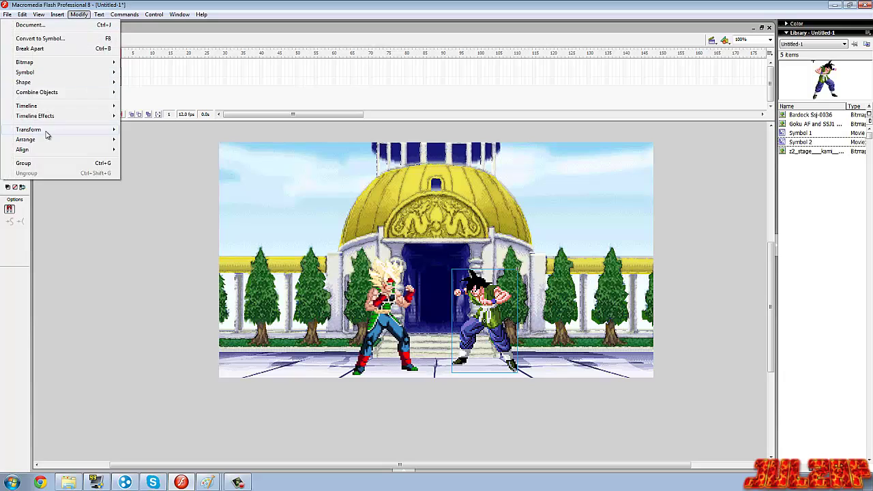
# Try scaling the Goku symbol to 10%, and undo the scaling.
pyautogui.moveTo(41, 130)
pyautogui.click(152, 179)
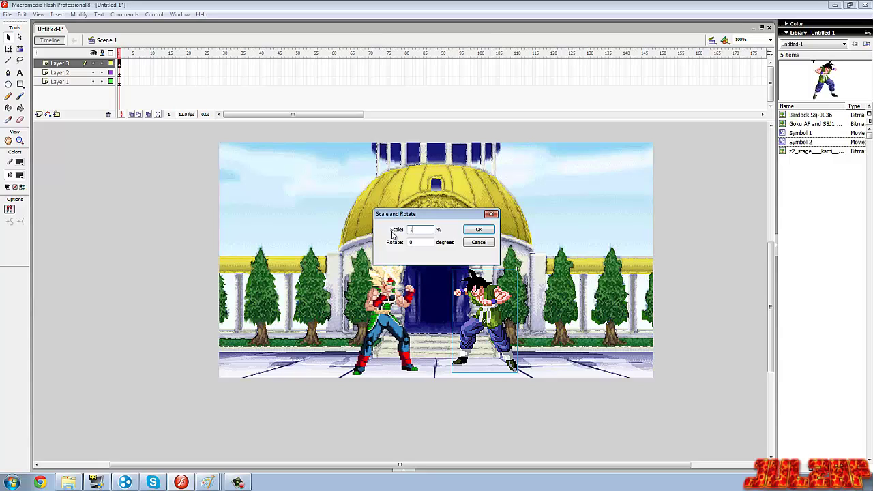
pyautogui.write('10')
pyautogui.click(479, 230)
pyautogui.click(57, 14)
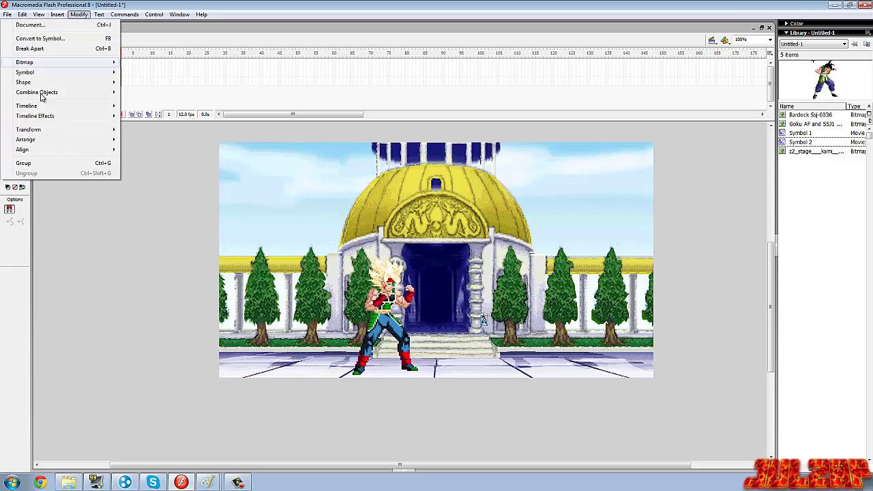
pyautogui.click(23, 26)
# Undo the Goku symbol's move onto the stage and place it opposite Bardock again.
pyautogui.click(23, 14)
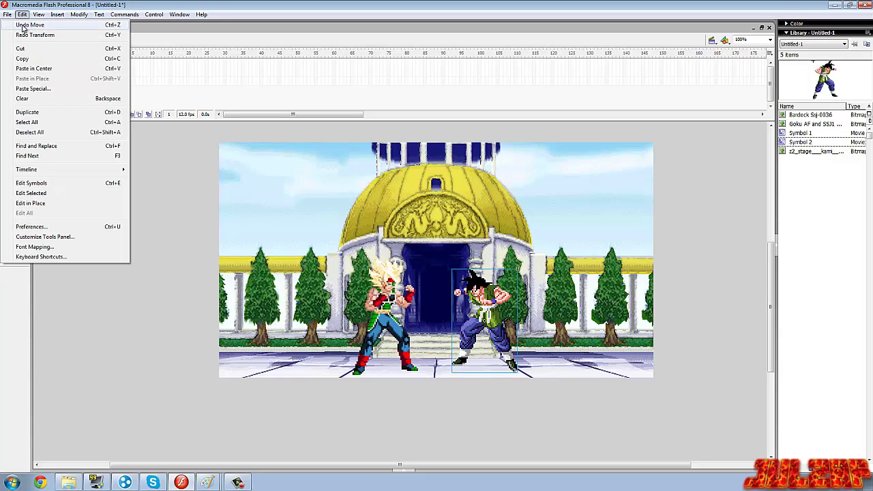
pyautogui.click(22, 25)
pyautogui.moveTo(121, 242); pyautogui.dragTo(489, 298)
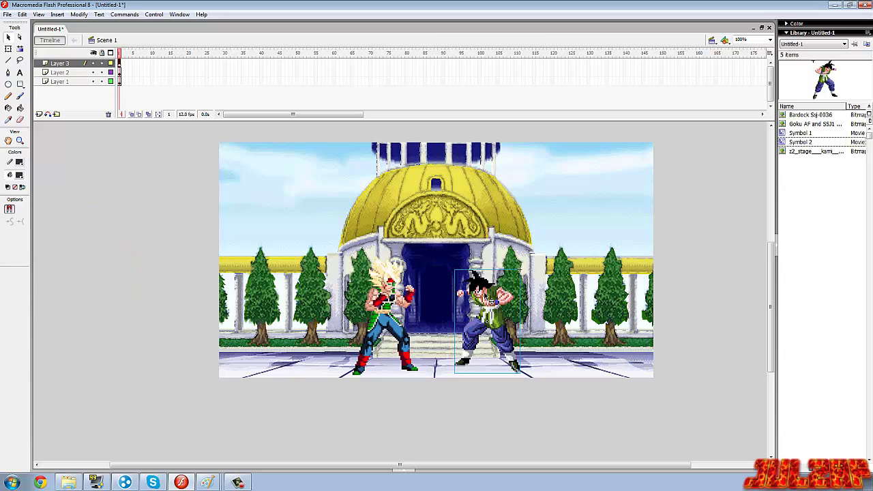
# Cut the Goku symbol from the stage and delete Symbol 2 from the library.
pyautogui.rightClick(491, 300)
pyautogui.click(507, 99)
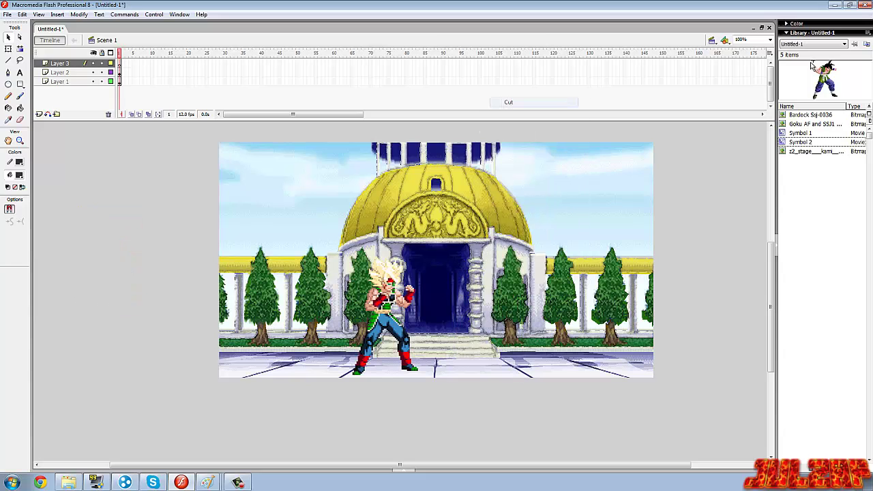
pyautogui.click(824, 142)
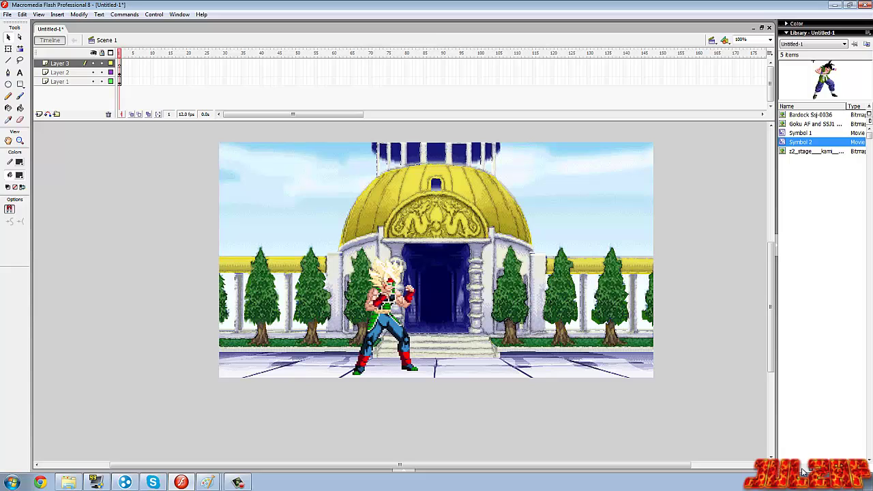
pyautogui.press('Delete')
# Import the sprite Goku AF and SSJ1 Goku-0052 to the stage as a single image and move it beside the stage.
pyautogui.click(7, 14)
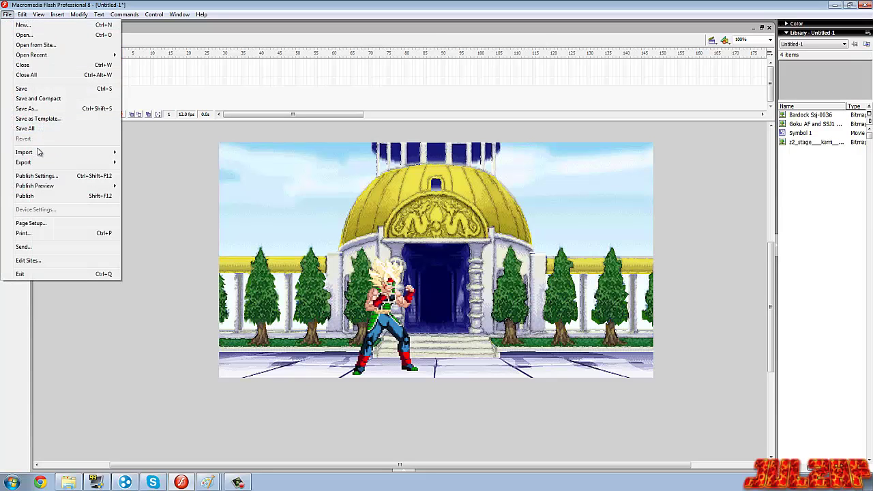
pyautogui.moveTo(41, 155)
pyautogui.click(164, 153)
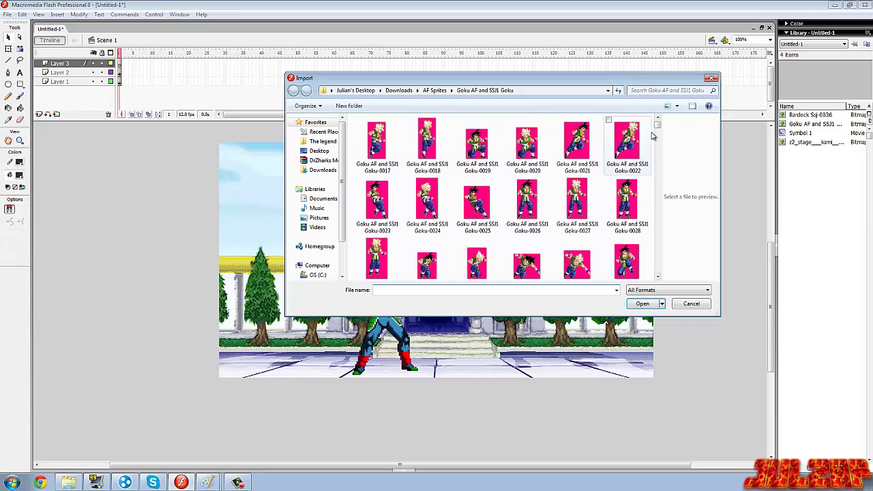
pyautogui.scroll(-4, 635, 157)
pyautogui.doubleClick(628, 191)
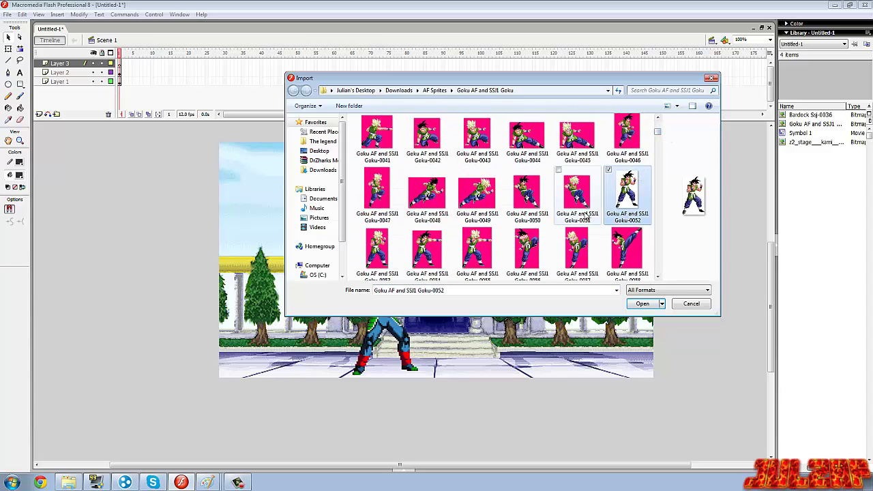
pyautogui.click(474, 261)
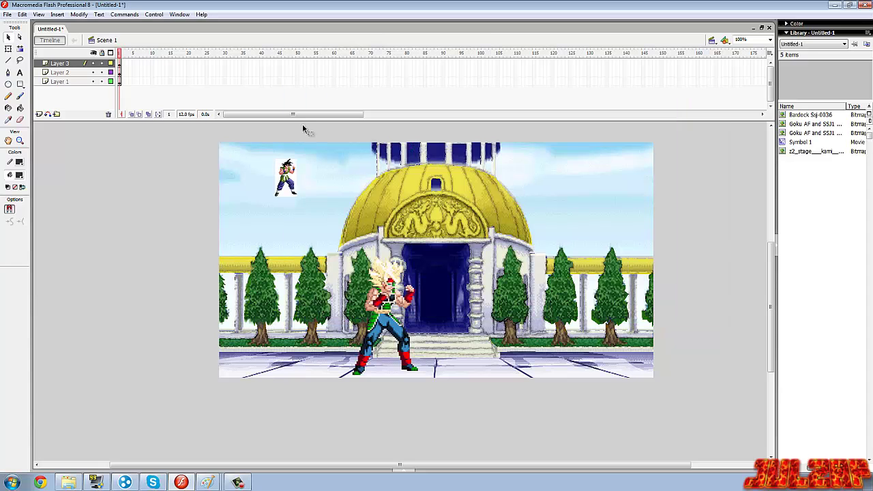
pyautogui.moveTo(290, 179); pyautogui.dragTo(155, 168)
# Scale the white-background Goku sprite to 300% and reposition it beside the stage.
pyautogui.click(79, 14)
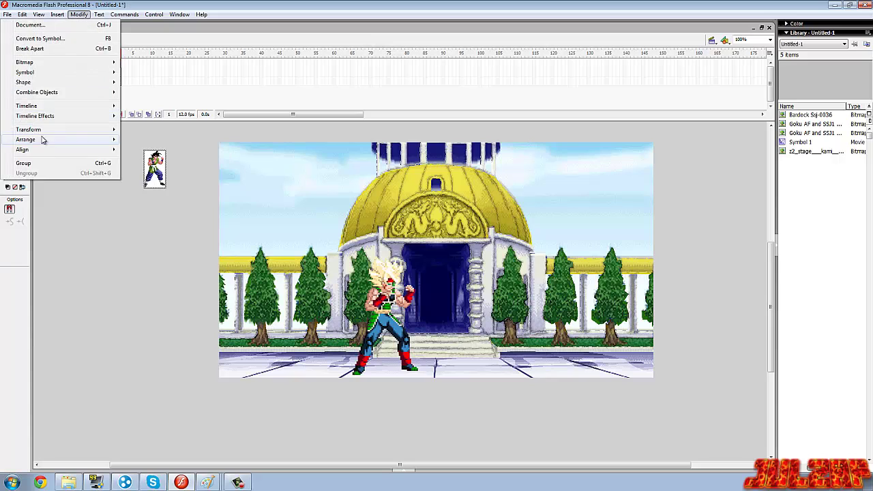
pyautogui.moveTo(75, 129)
pyautogui.click(156, 179)
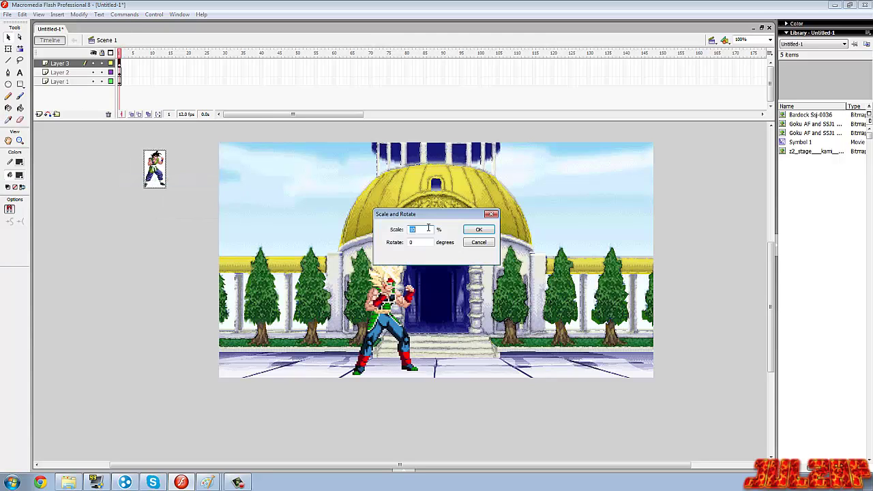
pyautogui.write('300')
pyautogui.click(492, 232)
pyautogui.moveTo(129, 205); pyautogui.dragTo(92, 273)
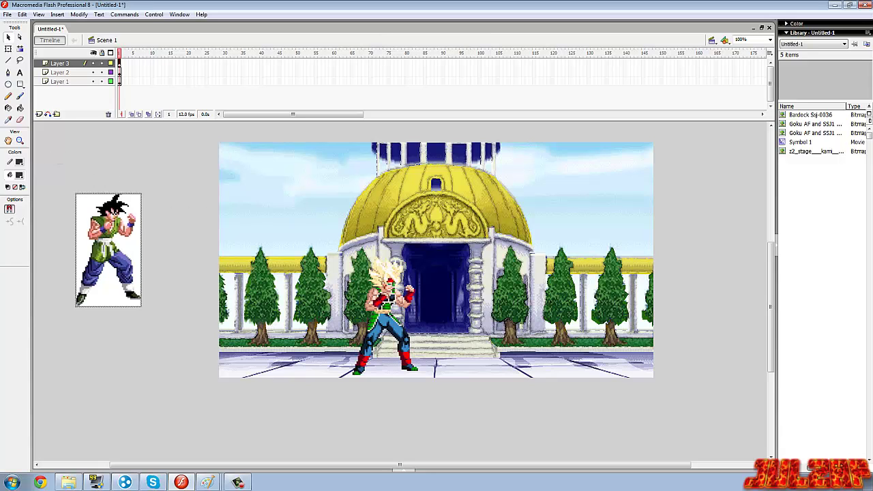
# Trace the enlarged Goku bitmap with color threshold 1, minimum area 1 pixel, Pixels curve fit and many corners, and deselect it.
pyautogui.click(79, 14)
pyautogui.moveTo(27, 61)
pyautogui.click(157, 72)
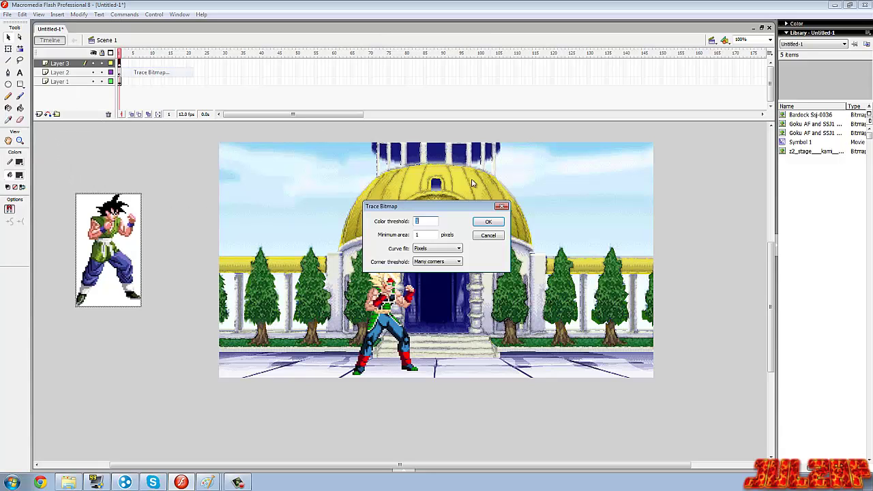
pyautogui.click(500, 225)
pyautogui.click(97, 329)
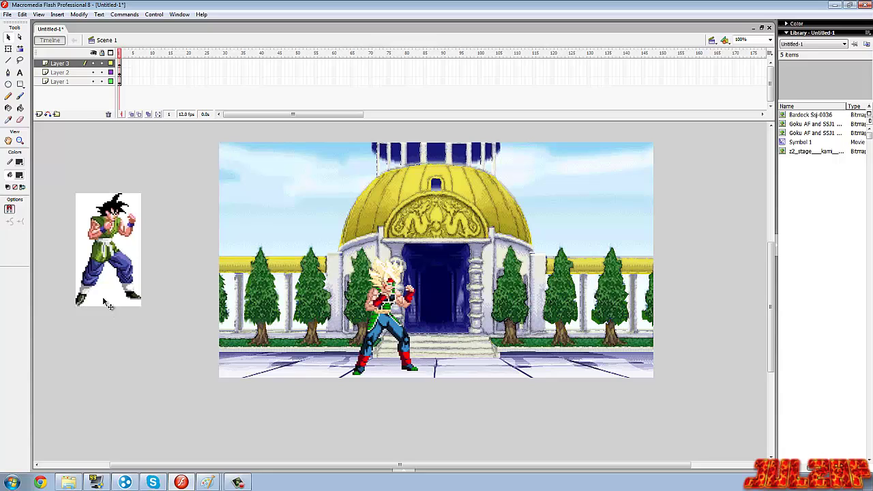
# Delete the white background areas around and between the limbs of the traced Goku sprite.
pyautogui.click(104, 295)
pyautogui.press('Delete')
pyautogui.click(83, 266)
pyautogui.press('Delete')
pyautogui.click(135, 253)
pyautogui.press('Delete')
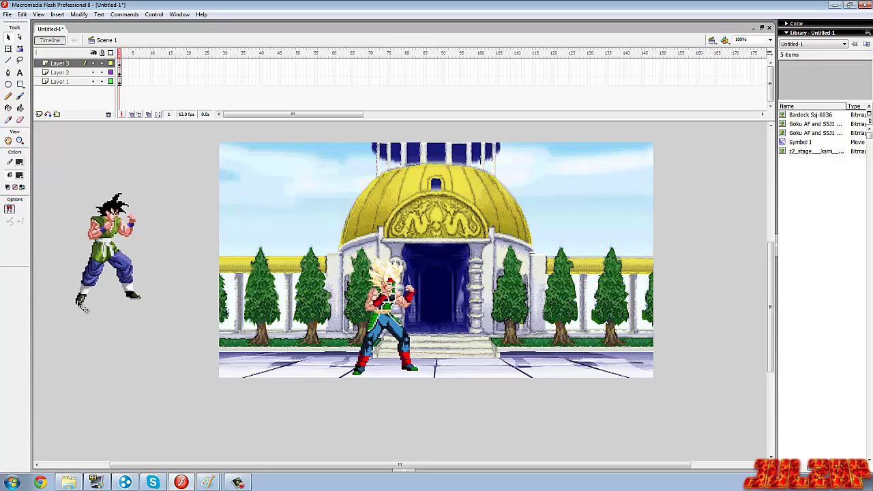
# Select the whole traced Goku figure and convert it to a movie clip named Symbol 2.
pyautogui.moveTo(164, 159); pyautogui.dragTo(79, 326)
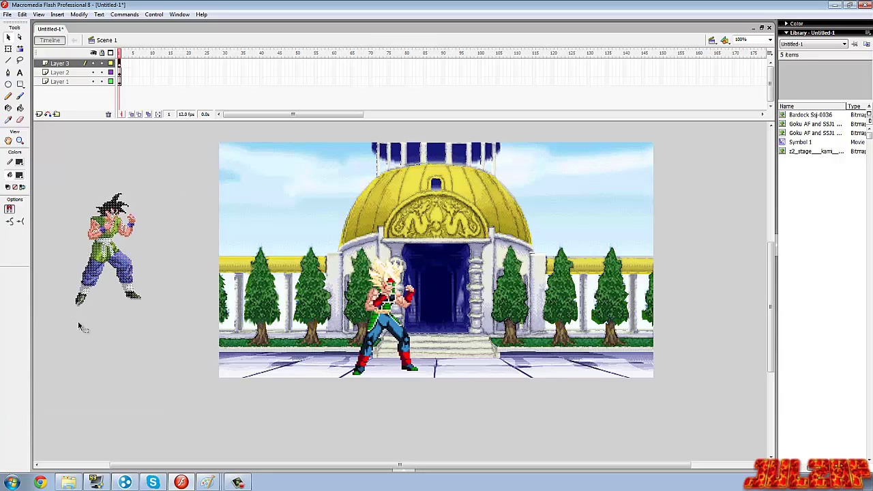
pyautogui.rightClick(101, 251)
pyautogui.click(137, 387)
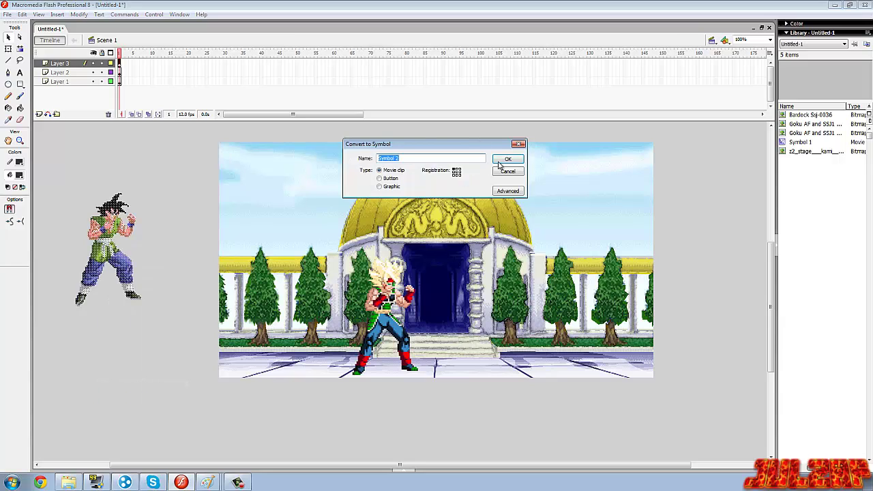
pyautogui.press('Return')
# Flip the Goku symbol horizontally and place it on the temple floor facing Bardock.
pyautogui.click(79, 14)
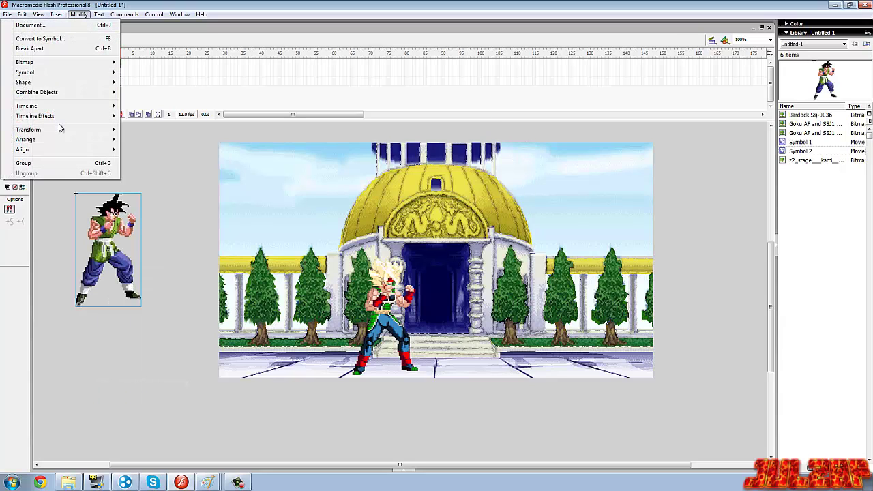
pyautogui.moveTo(59, 129)
pyautogui.click(152, 232)
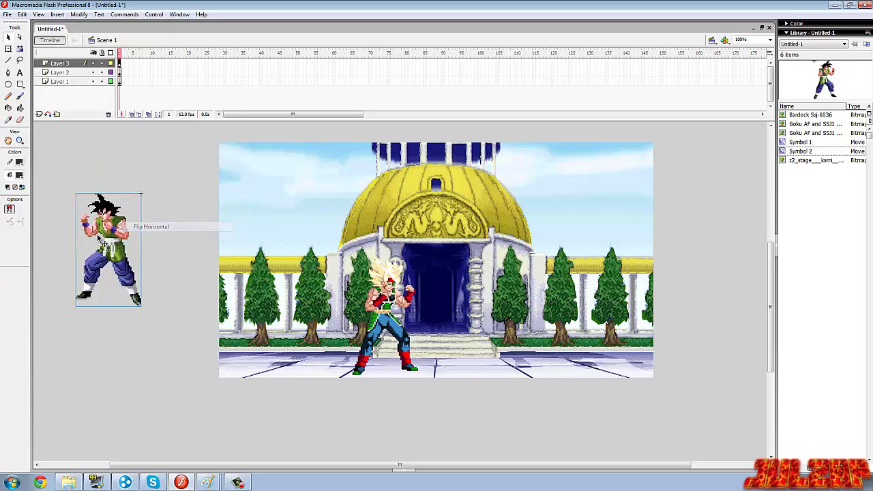
pyautogui.moveTo(113, 232); pyautogui.dragTo(482, 300)
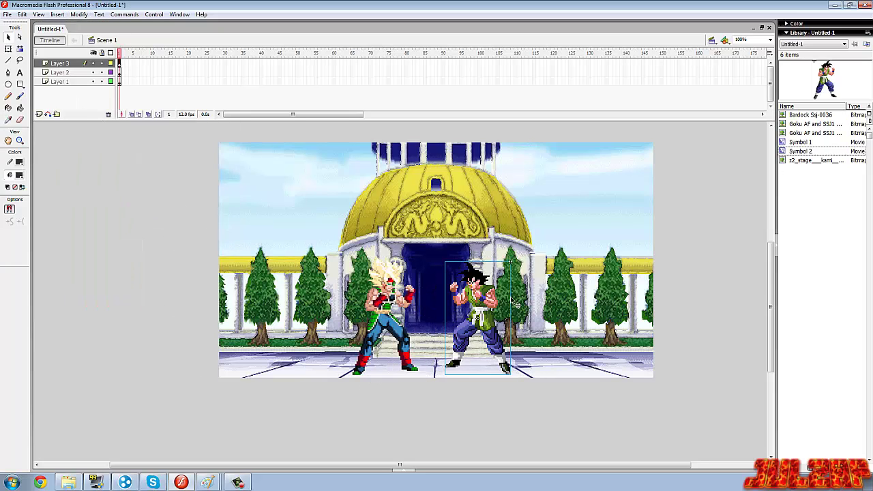
pyautogui.click(748, 253)
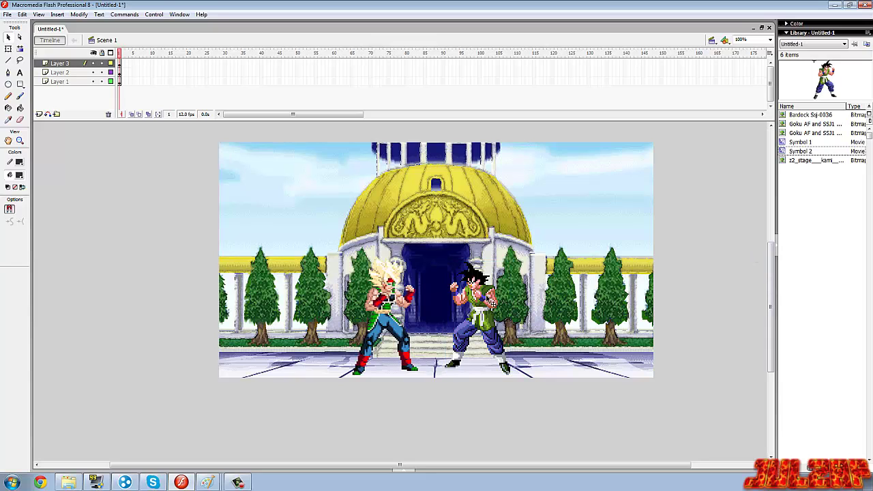
pyautogui.moveTo(489, 302); pyautogui.dragTo(491, 299)
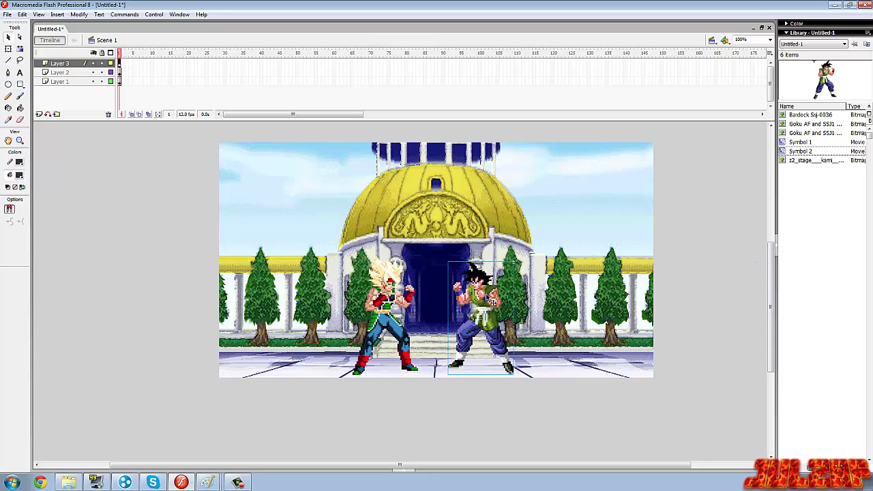
pyautogui.click(749, 284)
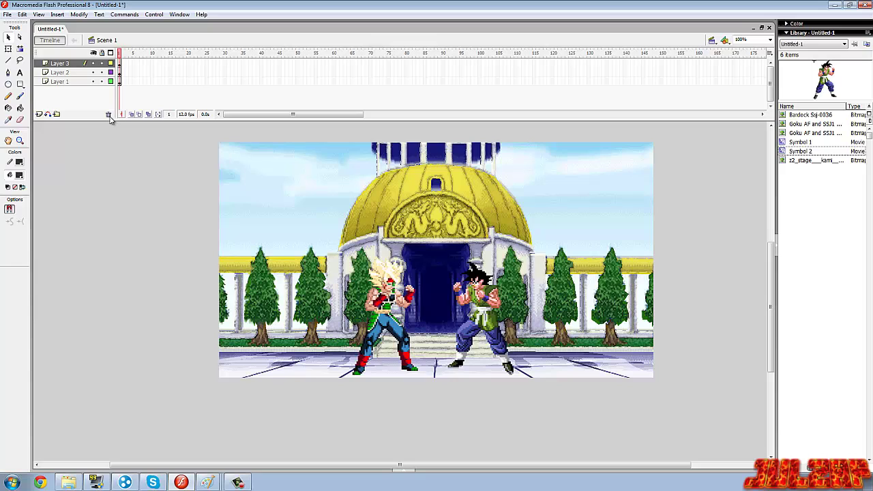
# Insert keyframes at frames 4 and 8 of Layer 1 to extend the temple background.
pyautogui.rightClick(130, 83)
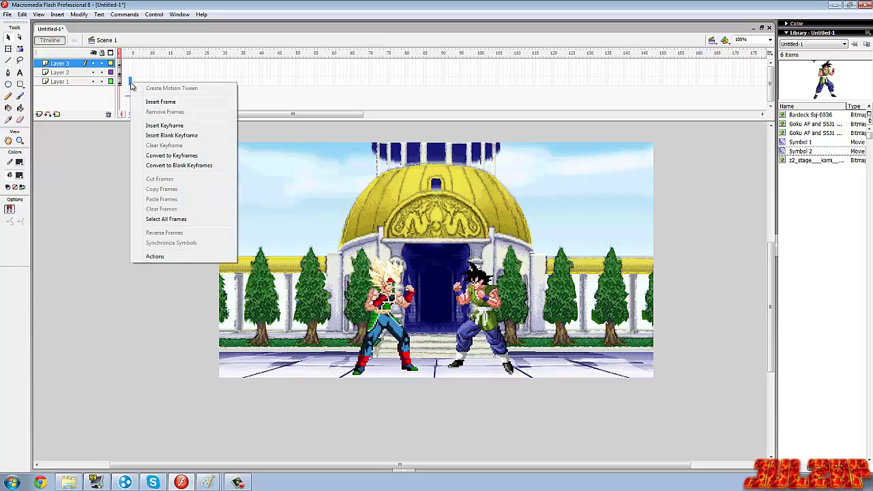
pyautogui.click(166, 125)
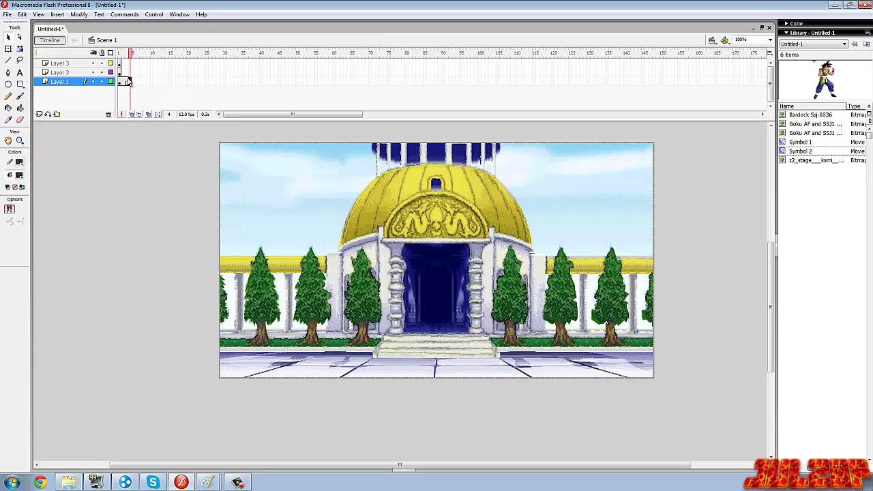
pyautogui.moveTo(131, 52)
pyautogui.mouseDown()
pyautogui.moveTo(120, 54)
pyautogui.moveTo(133, 60)
pyautogui.mouseUp()
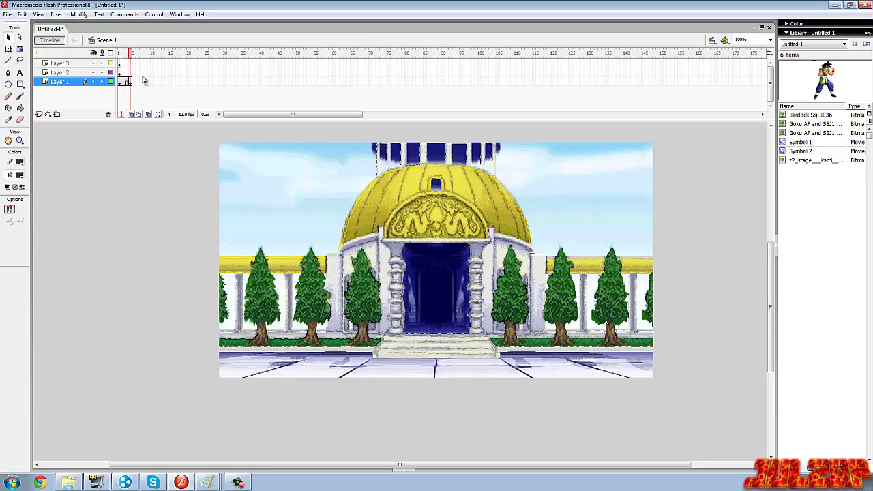
pyautogui.rightClick(144, 83)
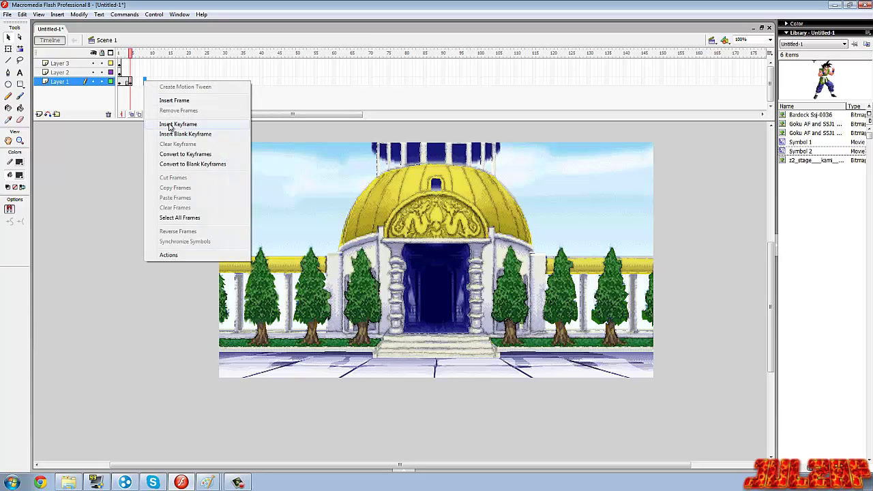
pyautogui.click(167, 124)
# Insert a blank keyframe at frame 2 of Layer 2.
pyautogui.moveTo(144, 54); pyautogui.dragTo(123, 61)
pyautogui.rightClick(124, 72)
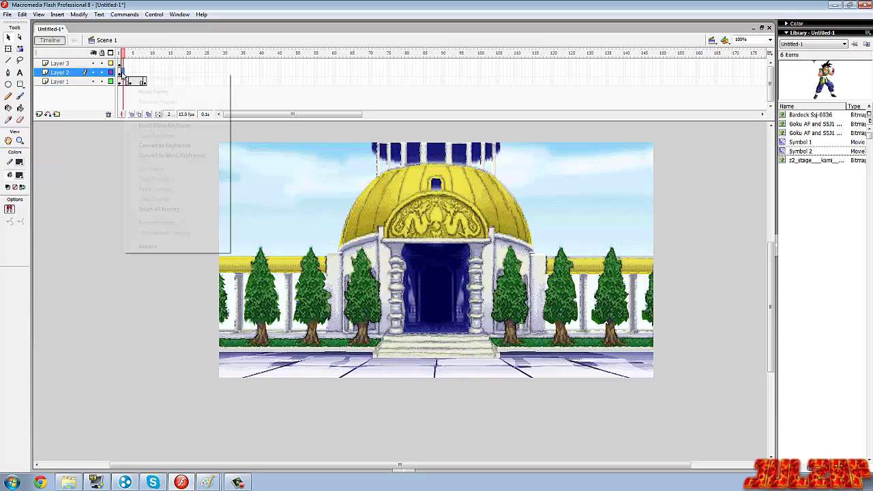
pyautogui.click(158, 125)
# Import Bardock Ssj-0037 from the Bardock Ssj folder in AF Sprites to the stage as a single image and move it beside the stage.
pyautogui.click(6, 6)
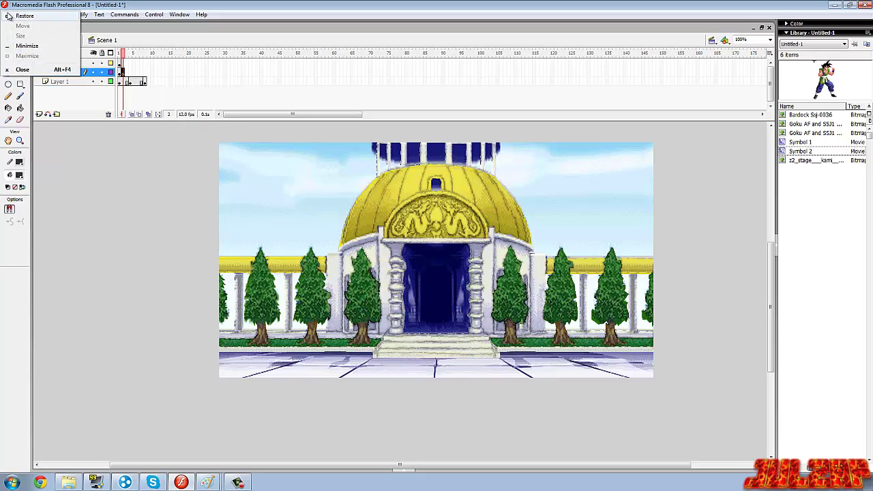
pyautogui.click(19, 4)
pyautogui.click(7, 16)
pyautogui.moveTo(41, 152)
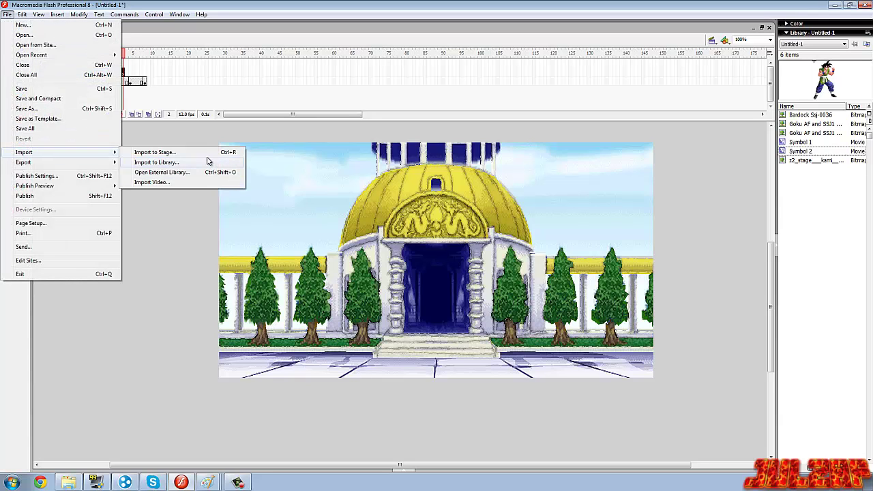
pyautogui.click(200, 151)
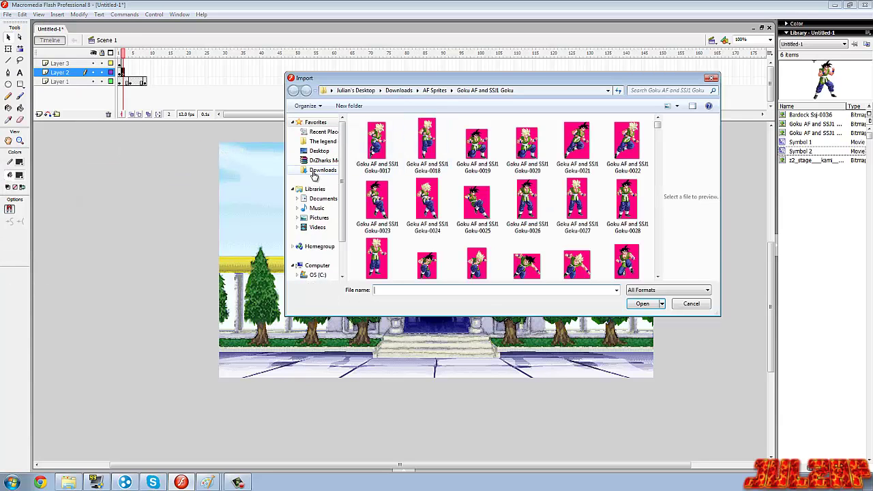
pyautogui.click(315, 171)
pyautogui.doubleClick(371, 143)
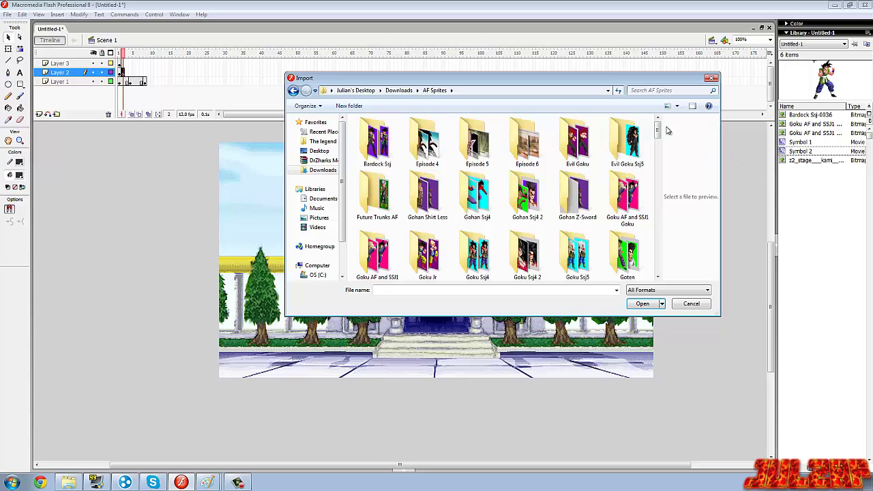
pyautogui.moveTo(657, 129)
pyautogui.mouseDown()
pyautogui.moveTo(672, 138)
pyautogui.moveTo(660, 144)
pyautogui.moveTo(691, 148)
pyautogui.moveTo(690, 171)
pyautogui.moveTo(692, 159)
pyautogui.moveTo(672, 146)
pyautogui.moveTo(660, 157)
pyautogui.moveTo(662, 189)
pyautogui.moveTo(636, 168)
pyautogui.moveTo(659, 146)
pyautogui.moveTo(659, 133)
pyautogui.moveTo(659, 168)
pyautogui.moveTo(666, 121)
pyautogui.mouseUp()
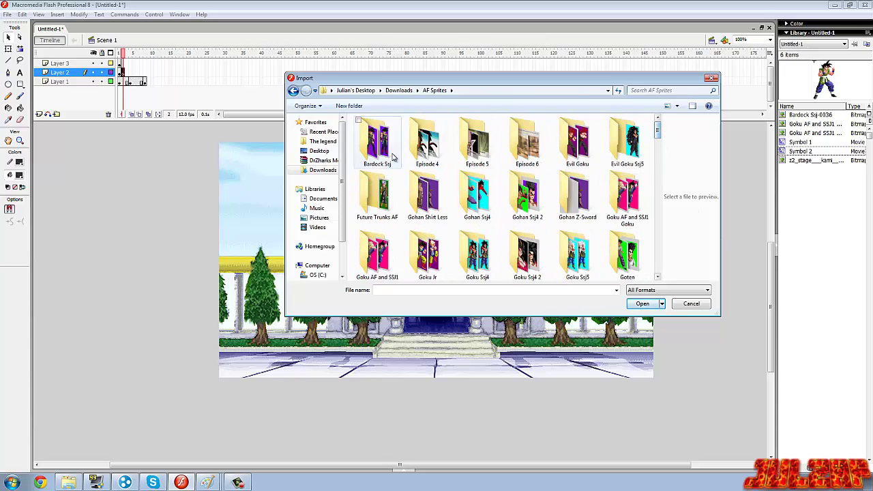
pyautogui.doubleClick(394, 150)
pyautogui.moveTo(659, 279); pyautogui.dragTo(659, 279)
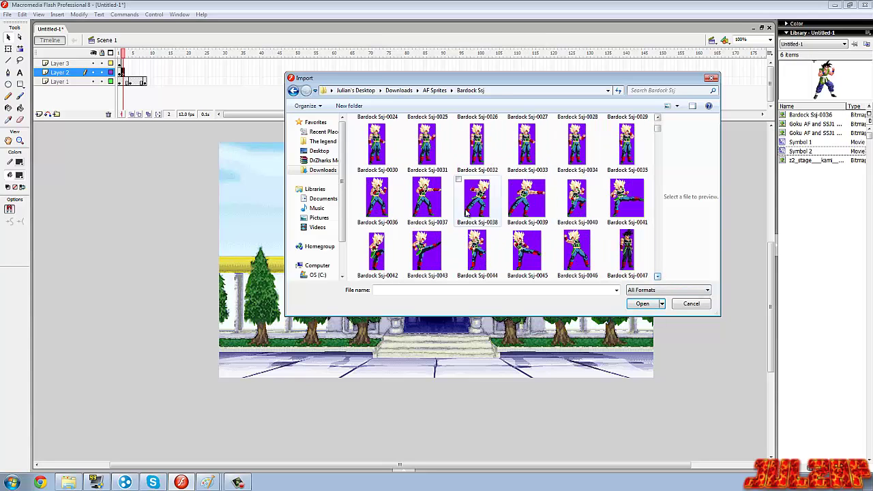
pyautogui.doubleClick(434, 195)
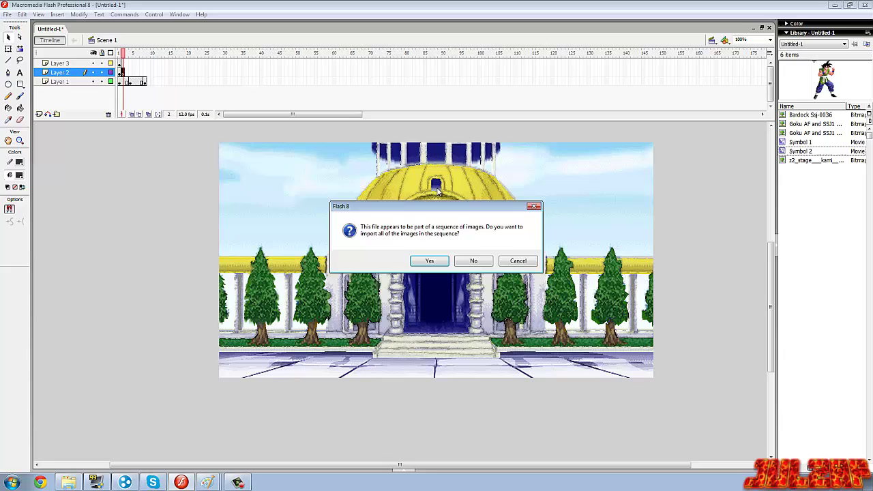
pyautogui.click(472, 261)
pyautogui.moveTo(403, 290); pyautogui.dragTo(96, 217)
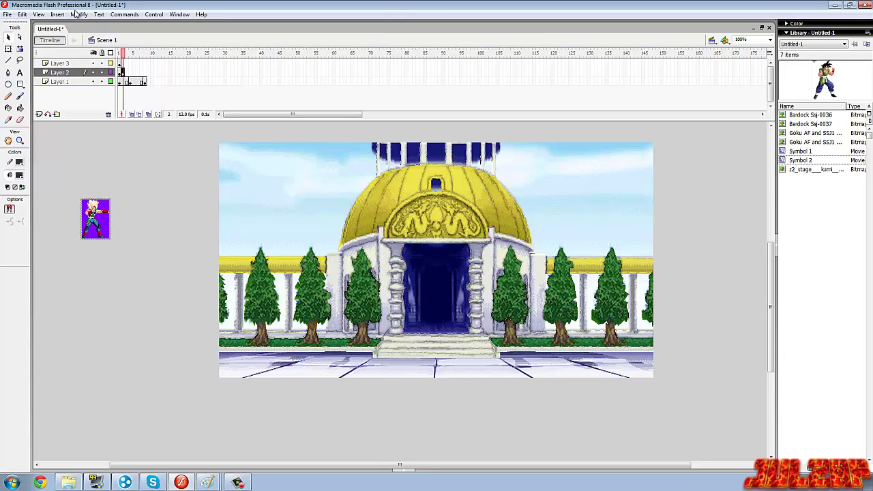
# Scale the punching Bardock sprite to 300%.
pyautogui.click(76, 14)
pyautogui.moveTo(55, 130)
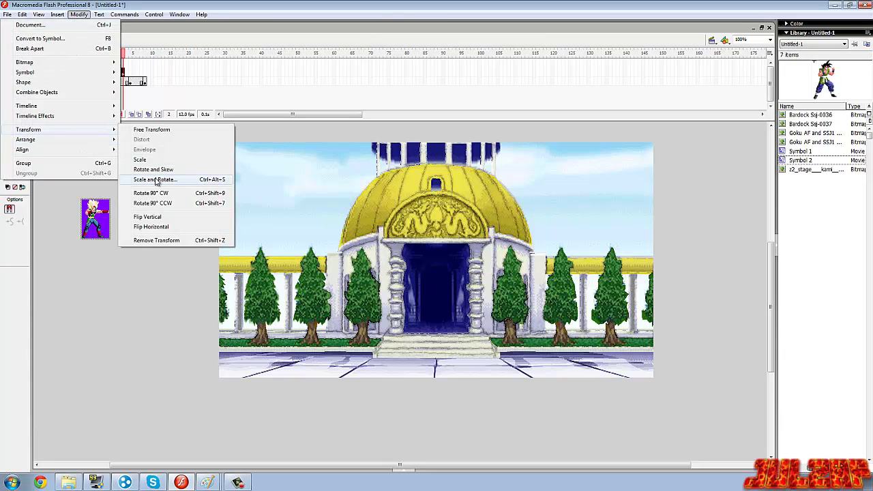
pyautogui.click(170, 179)
pyautogui.write('300')
pyautogui.click(468, 231)
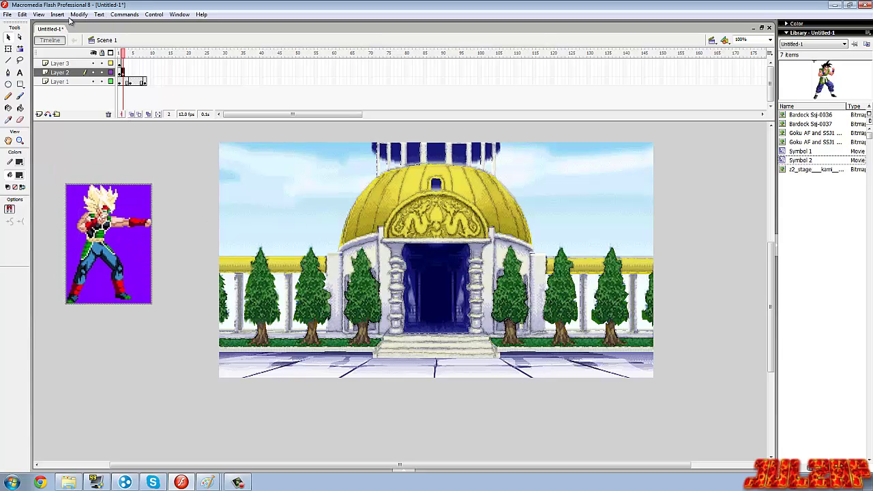
# Trace the punching Bardock bitmap with color threshold 1, minimum area 1 pixel, Pixels curve fit and many corners.
pyautogui.click(78, 14)
pyautogui.moveTo(41, 62)
pyautogui.click(147, 72)
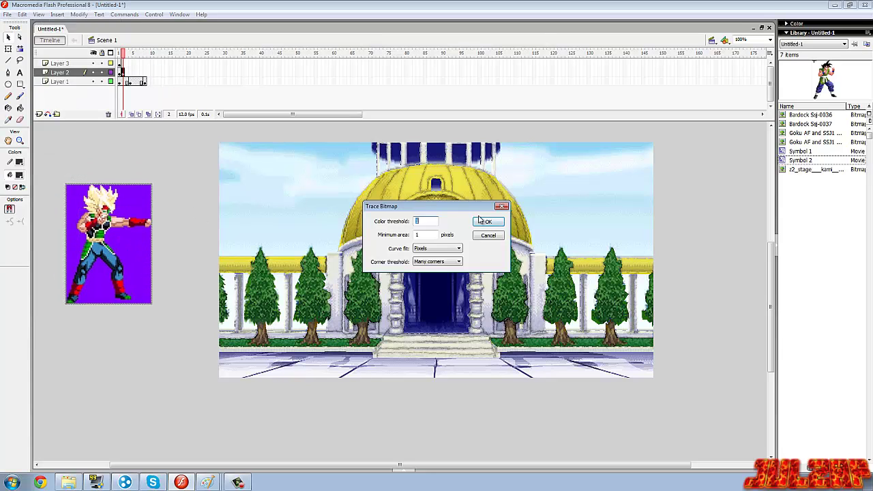
pyautogui.click(481, 221)
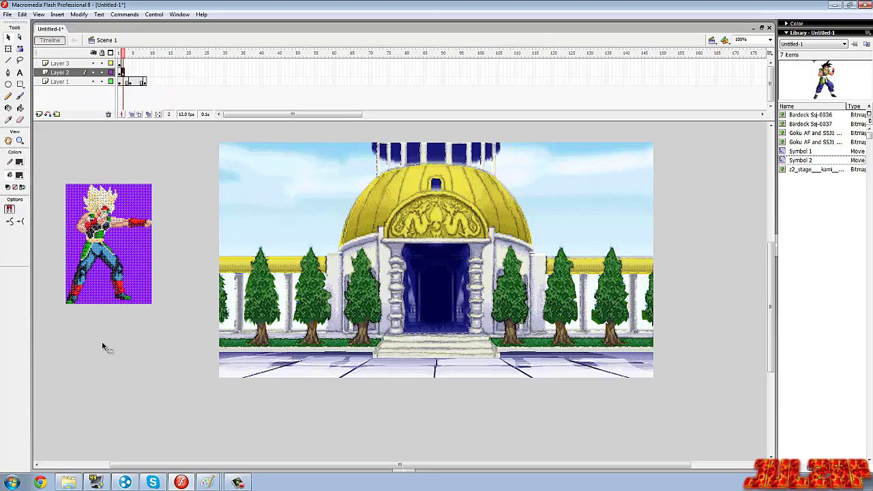
# Delete the purple background areas from the traced punching Bardock sprite.
pyautogui.click(76, 237)
pyautogui.press('Delete')
pyautogui.click(140, 198)
pyautogui.press('Delete')
# Select the whole traced punching Bardock figure and convert it to a movie clip named Symbol 3.
pyautogui.moveTo(164, 168)
pyautogui.mouseDown()
pyautogui.moveTo(161, 214)
pyautogui.moveTo(31, 368)
pyautogui.mouseUp()
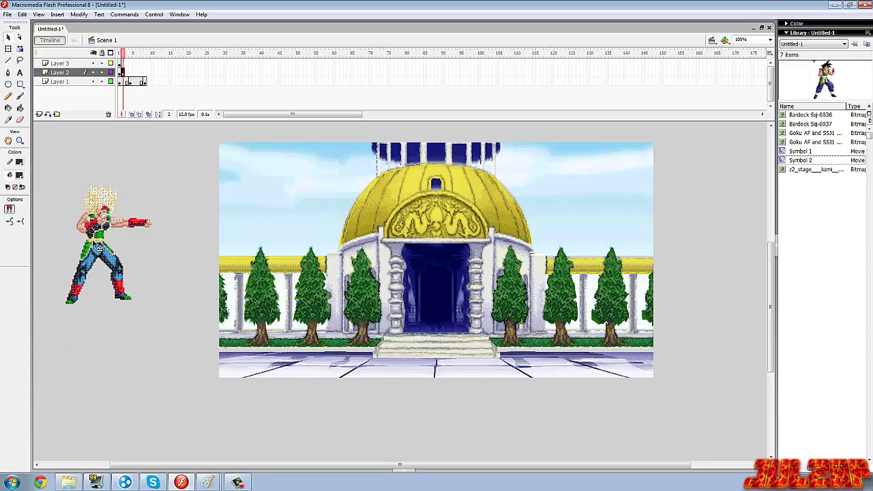
pyautogui.rightClick(100, 240)
pyautogui.click(117, 370)
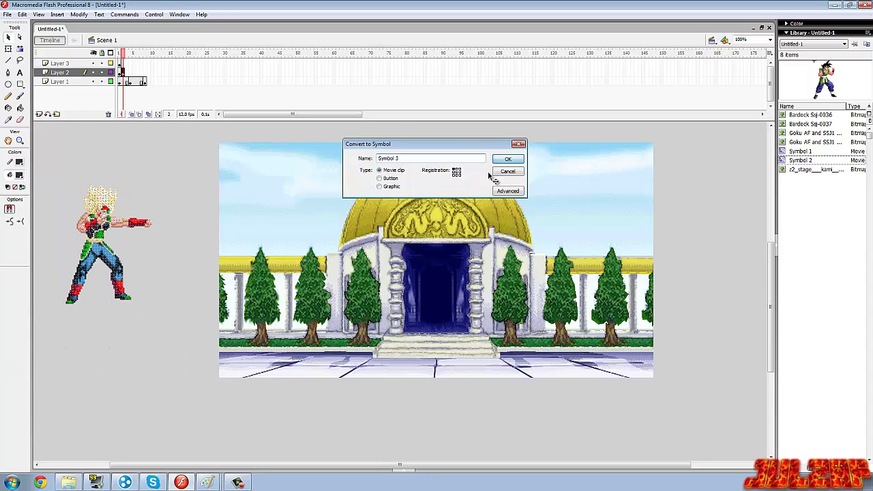
pyautogui.click(507, 159)
# Move the punching Bardock onto the stage, turn on onion skinning, and align him with his pose in the previous frame.
pyautogui.moveTo(106, 242); pyautogui.dragTo(386, 314)
pyautogui.click(133, 114)
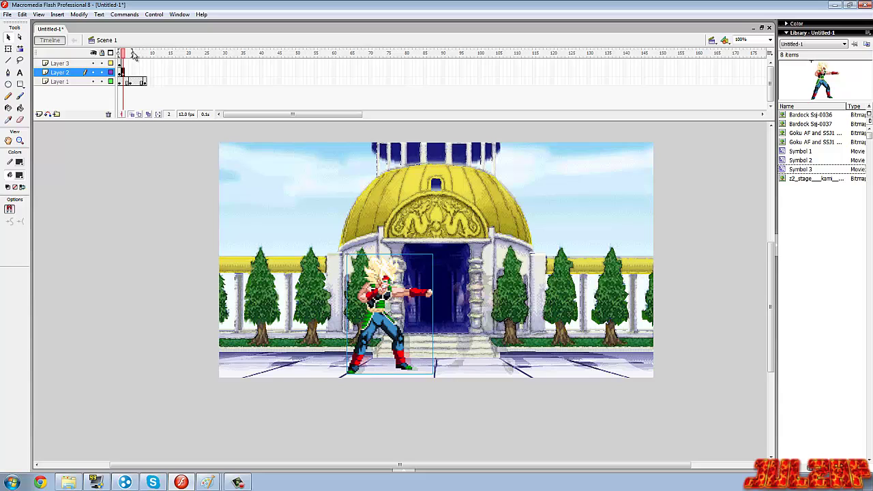
pyautogui.moveTo(388, 305); pyautogui.dragTo(297, 347)
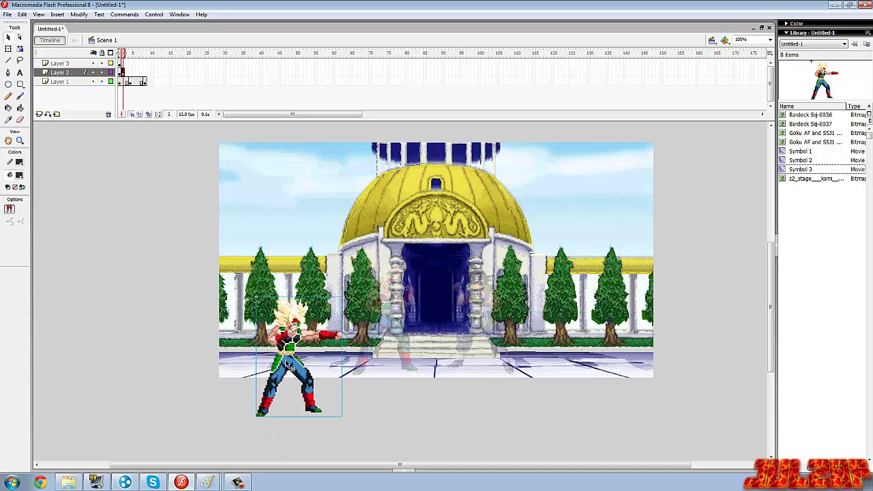
pyautogui.moveTo(288, 356); pyautogui.dragTo(316, 198)
pyautogui.moveTo(325, 157); pyautogui.dragTo(398, 283)
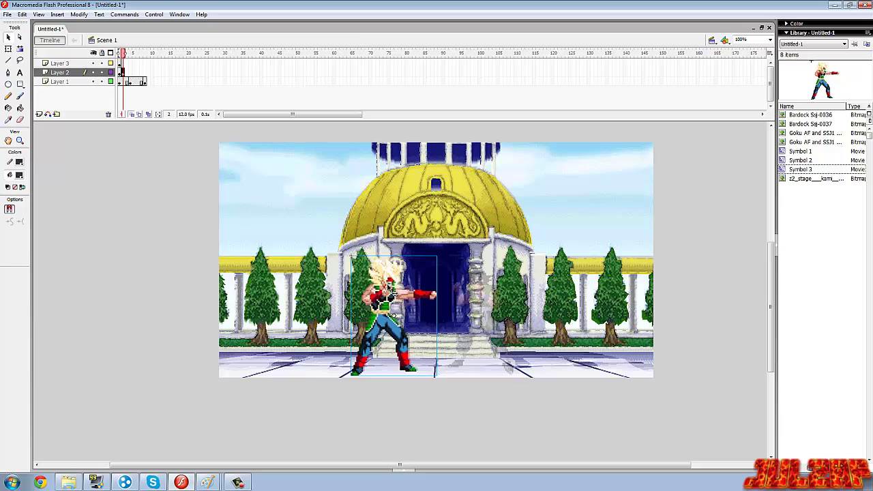
pyautogui.click(144, 334)
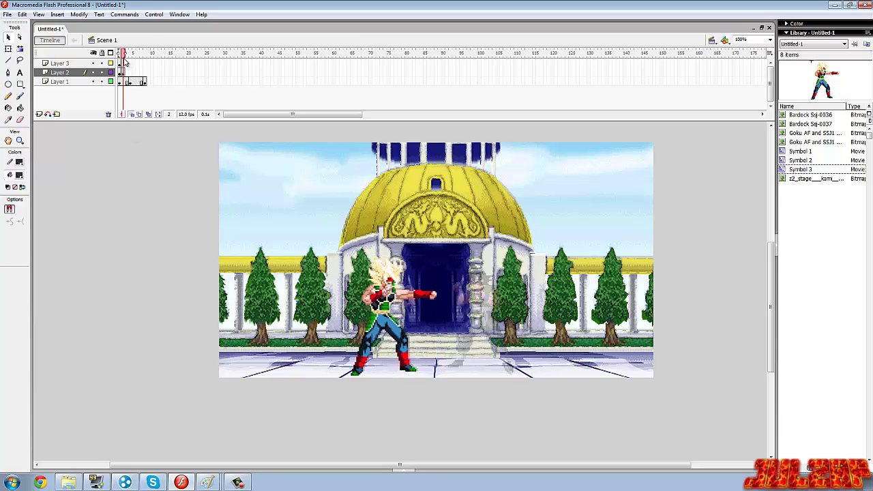
# Insert a blank keyframe at frame 2 of Layer 3.
pyautogui.moveTo(123, 58)
pyautogui.mouseDown()
pyautogui.moveTo(129, 60)
pyautogui.moveTo(118, 69)
pyautogui.mouseUp()
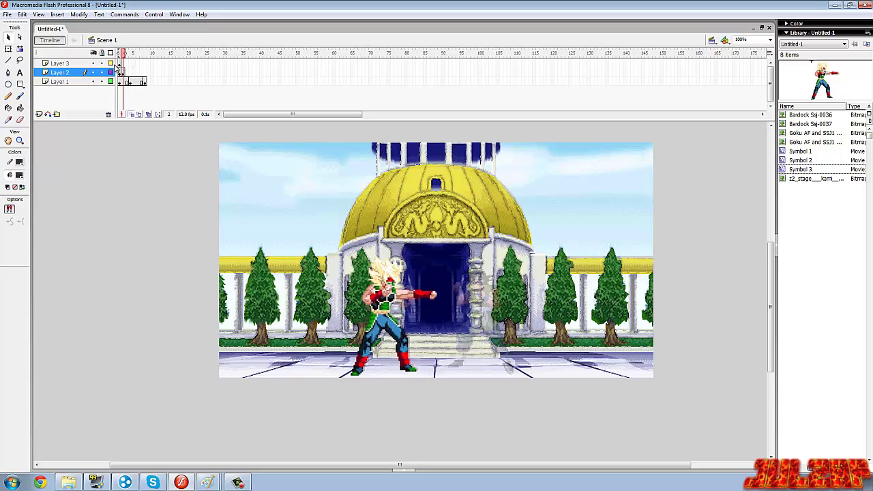
pyautogui.rightClick(124, 64)
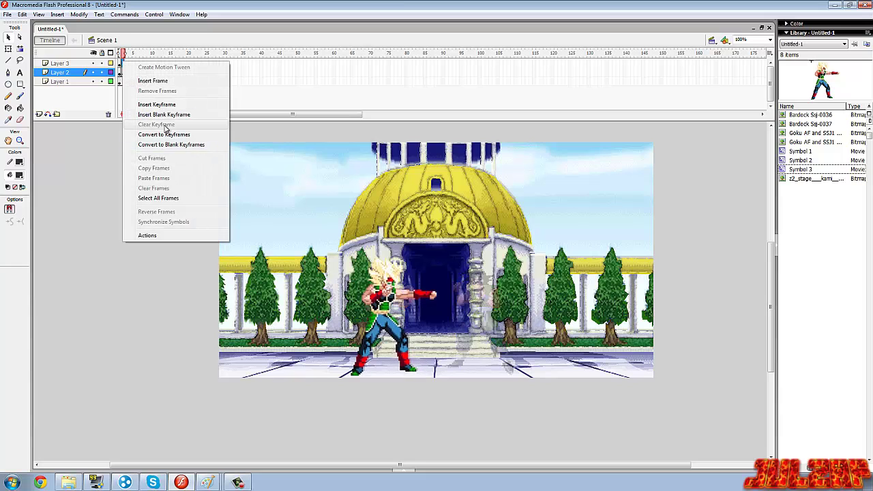
pyautogui.click(174, 114)
# Import only the Goku AF and SSJ1 Goku-0054 image from the AF Sprites folder to the stage, without the rest of its sequence.
pyautogui.click(8, 15)
pyautogui.moveTo(27, 154)
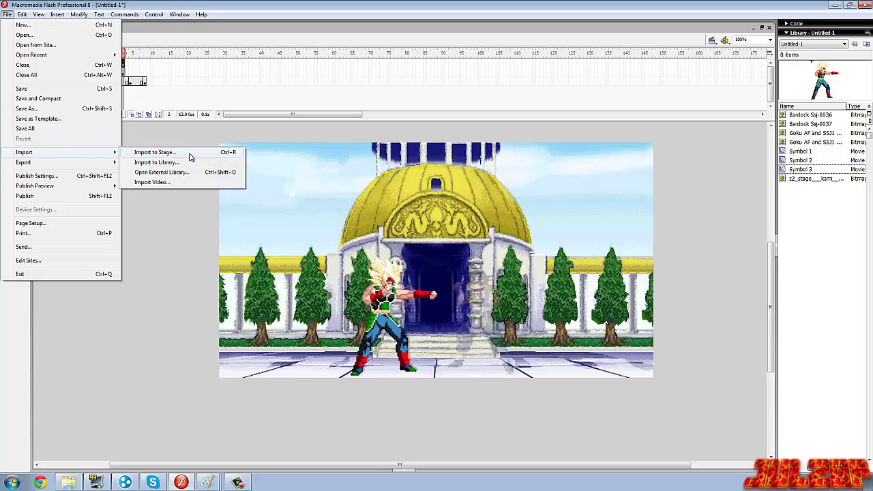
pyautogui.click(189, 153)
pyautogui.click(323, 170)
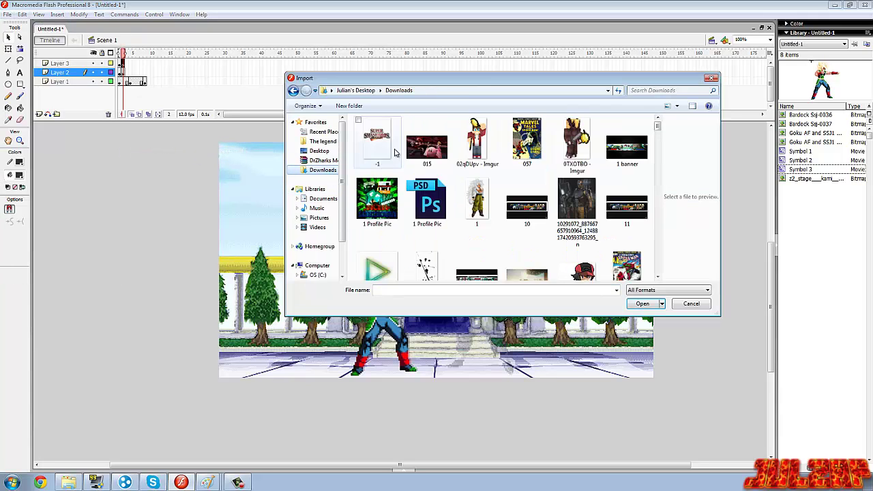
pyautogui.doubleClick(377, 143)
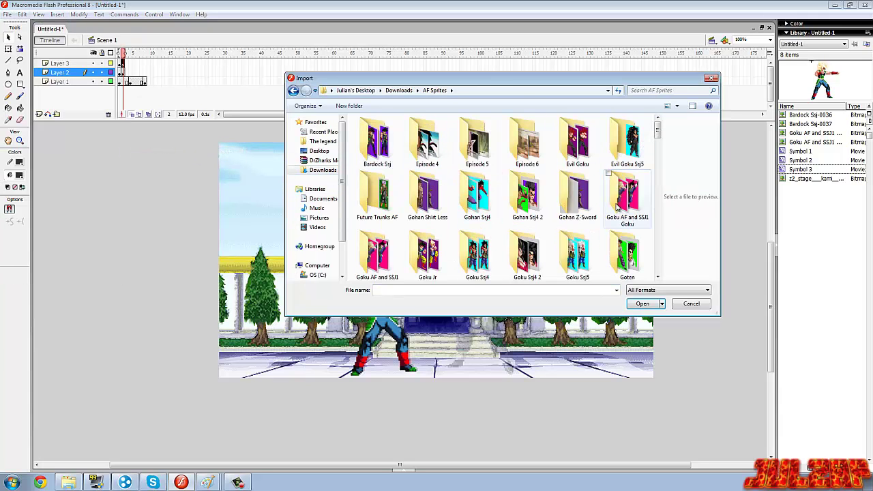
pyautogui.doubleClick(626, 198)
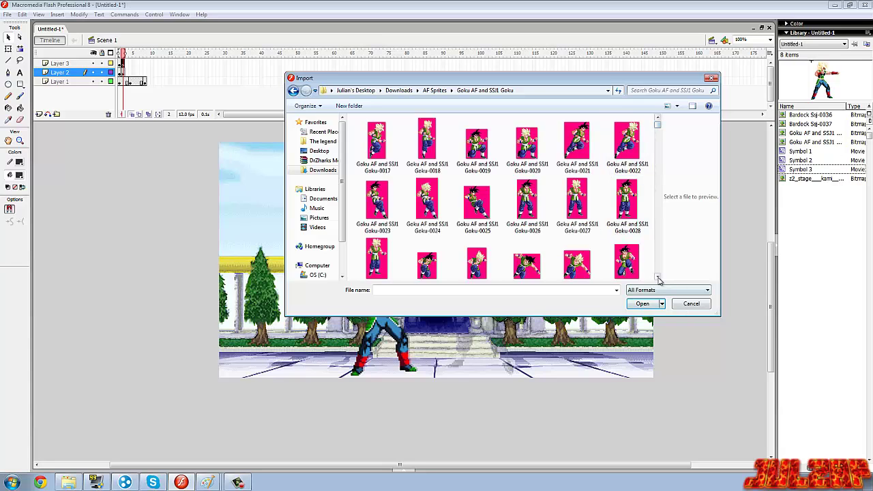
pyautogui.click(658, 278)
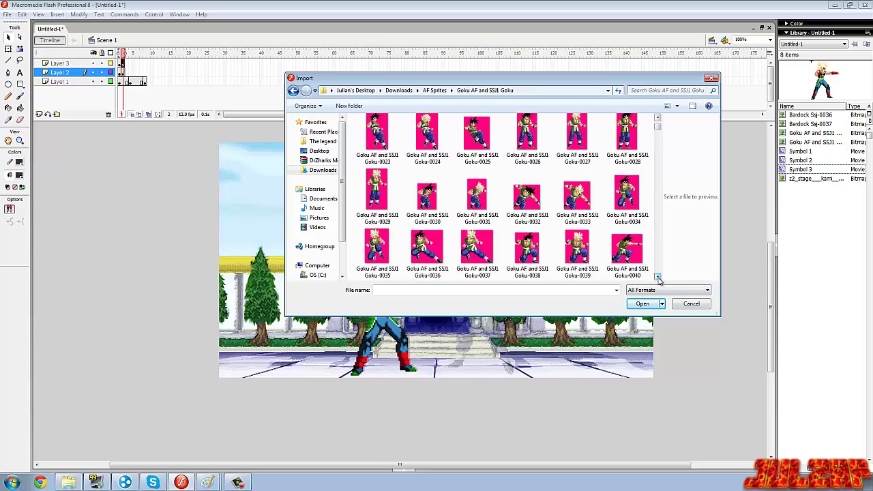
pyautogui.click(657, 117)
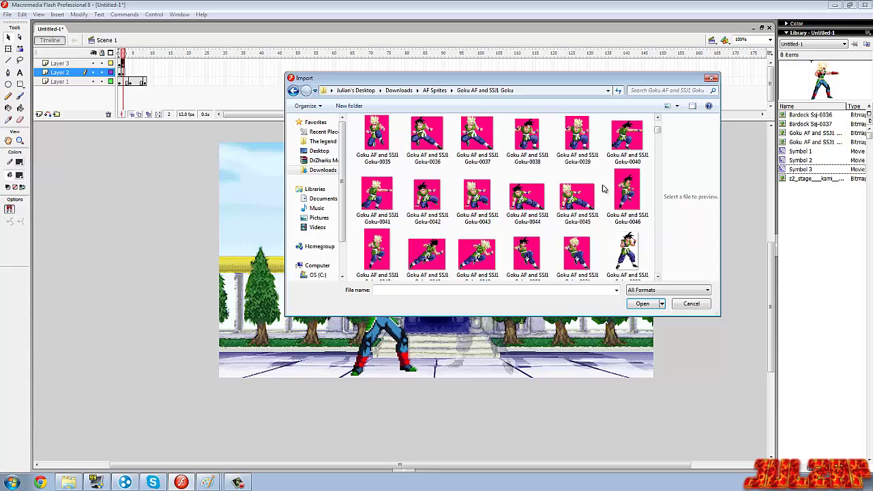
pyautogui.click(658, 277)
pyautogui.click(658, 277)
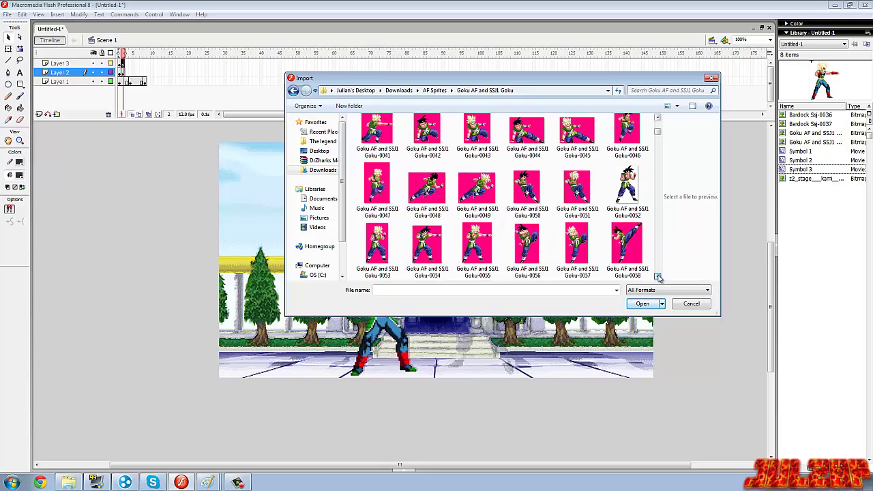
pyautogui.doubleClick(428, 249)
pyautogui.click(480, 264)
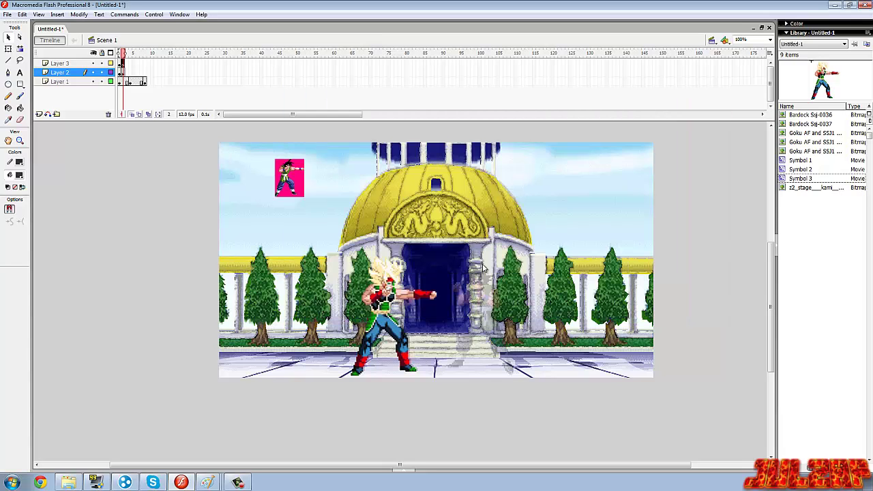
# Cut the imported punching Goku bitmap from Layer 2, paste it into frame 2 of Layer 3, and place it beside the stage.
pyautogui.moveTo(304, 176); pyautogui.dragTo(129, 206)
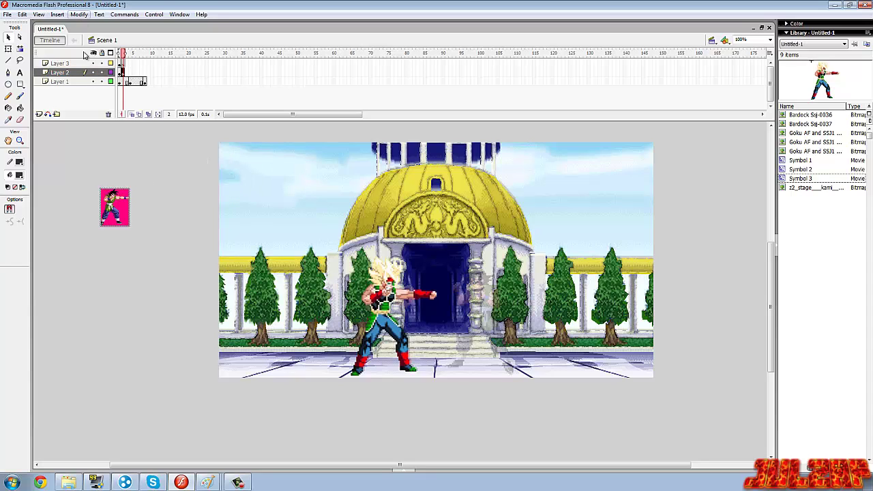
pyautogui.rightClick(114, 199)
pyautogui.press('Escape')
pyautogui.rightClick(114, 202)
pyautogui.click(133, 208)
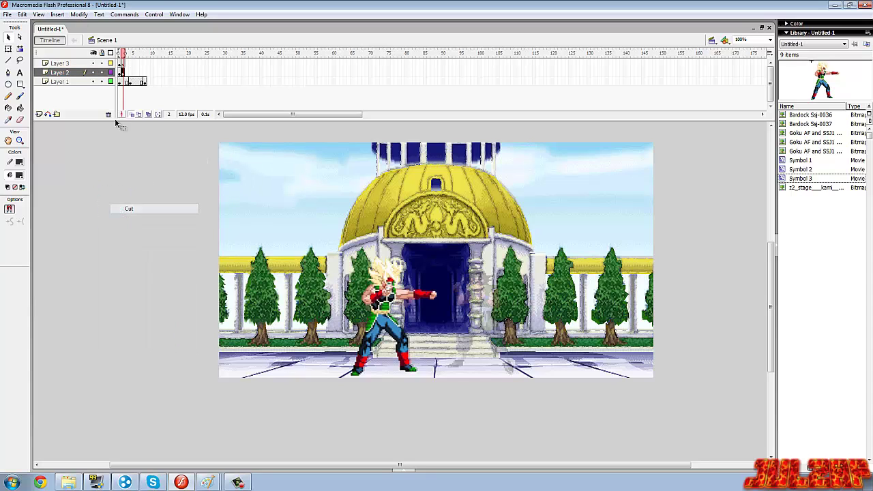
pyautogui.click(124, 63)
pyautogui.rightClick(121, 158)
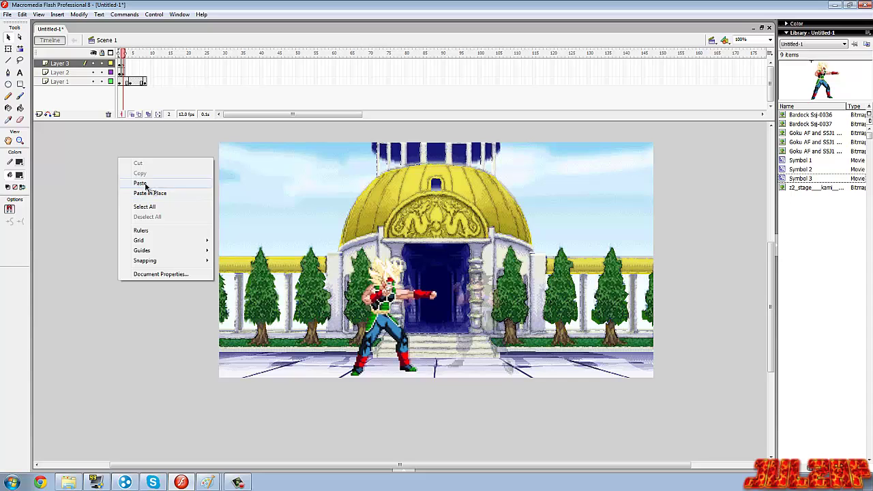
pyautogui.click(136, 184)
pyautogui.moveTo(411, 295); pyautogui.dragTo(115, 248)
# Scale the punching Goku bitmap to 300%.
pyautogui.click(78, 14)
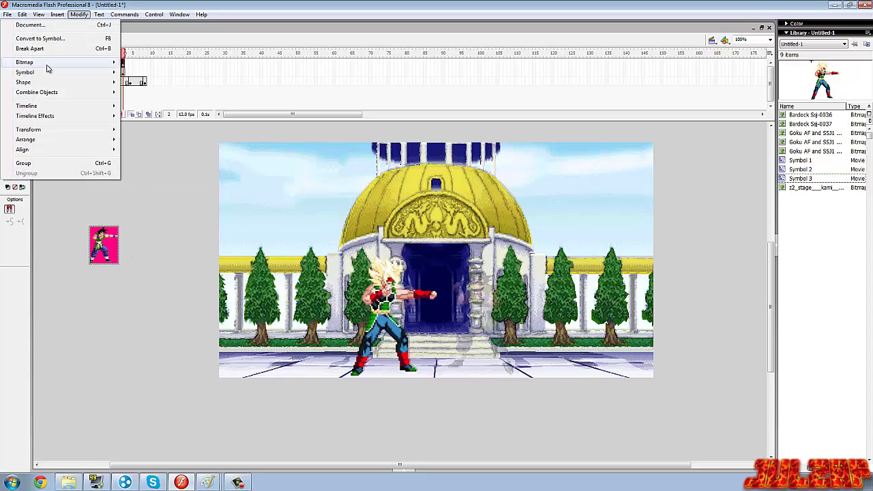
pyautogui.moveTo(61, 130)
pyautogui.click(163, 181)
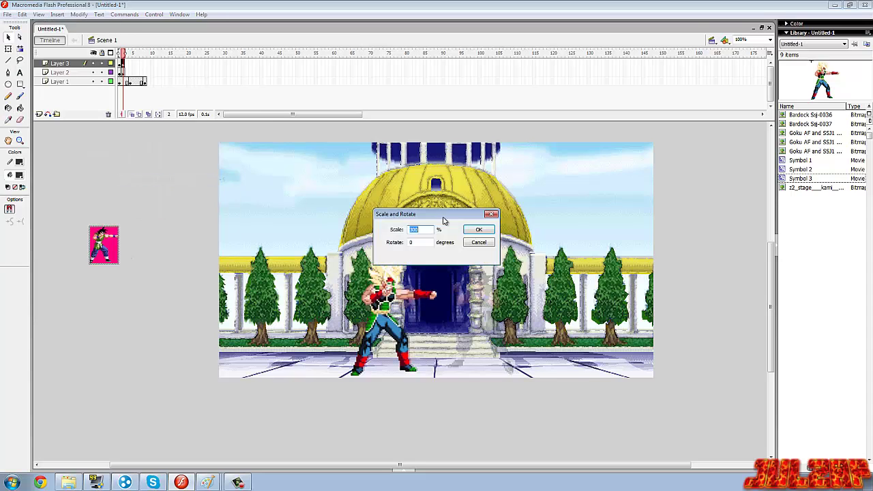
pyautogui.write('300')
pyautogui.press('Return')
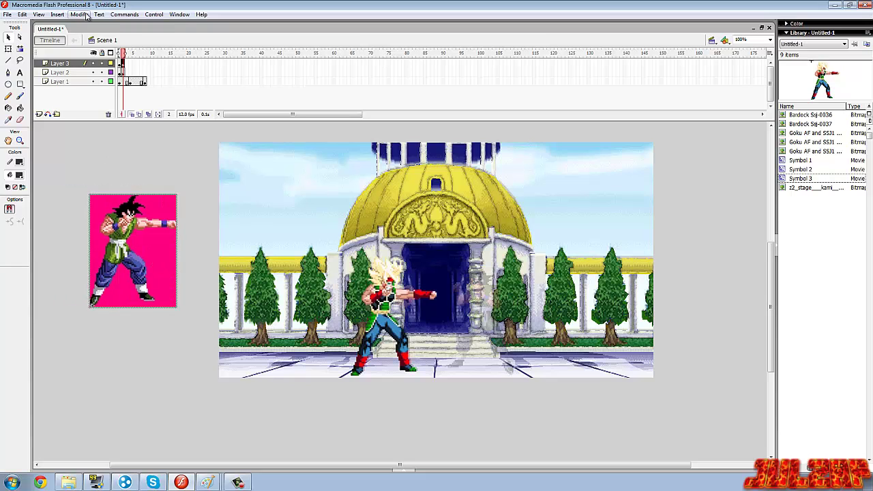
# Trace the Goku bitmap with color threshold 1, minimum area 1 pixel, Pixels curve fit and Many corners.
pyautogui.click(85, 15)
pyautogui.moveTo(41, 63)
pyautogui.click(167, 74)
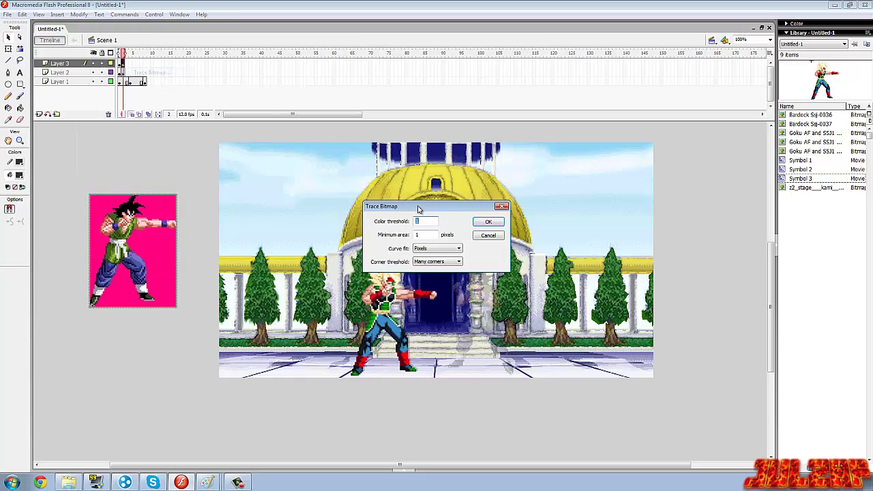
pyautogui.click(485, 220)
# Delete the pink background areas from the traced punching Goku sprite.
pyautogui.click(163, 276)
pyautogui.press('Delete')
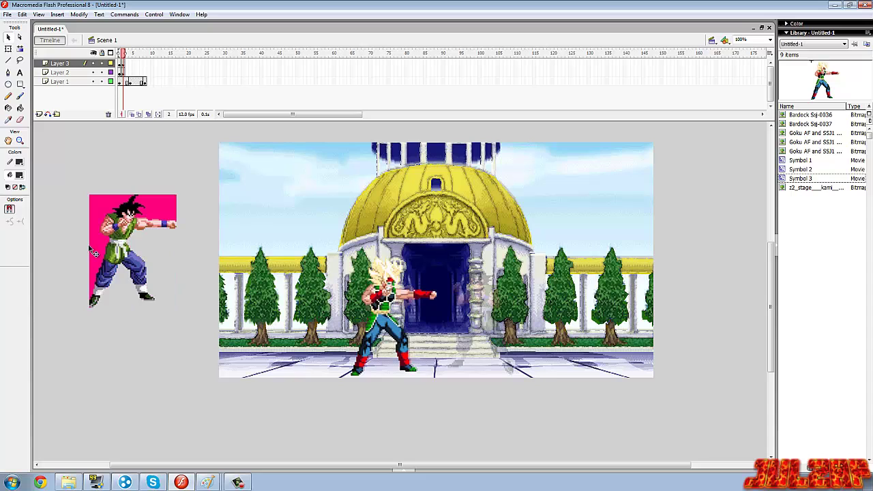
pyautogui.click(95, 251)
pyautogui.press('Delete')
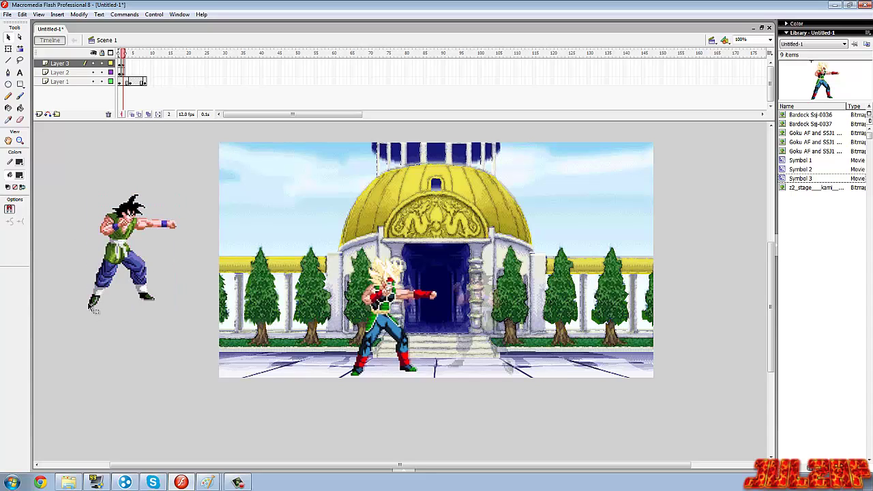
pyautogui.click(91, 310)
# Select the whole traced punching Goku figure and convert it to a movie clip named Symbol 4.
pyautogui.moveTo(198, 179); pyautogui.dragTo(65, 363)
pyautogui.rightClick(122, 248)
pyautogui.click(159, 383)
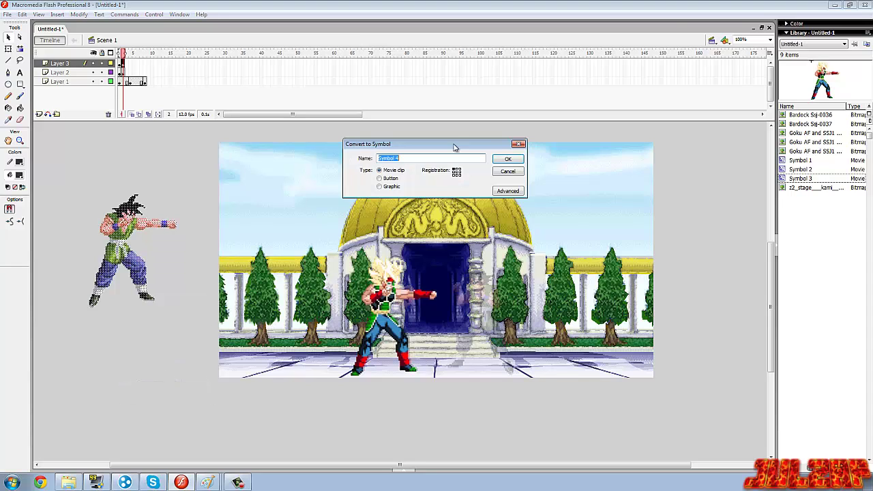
pyautogui.click(509, 159)
# Flip the punching Goku horizontally and move him onto the stage facing Bardock so that their fists meet.
pyautogui.click(80, 15)
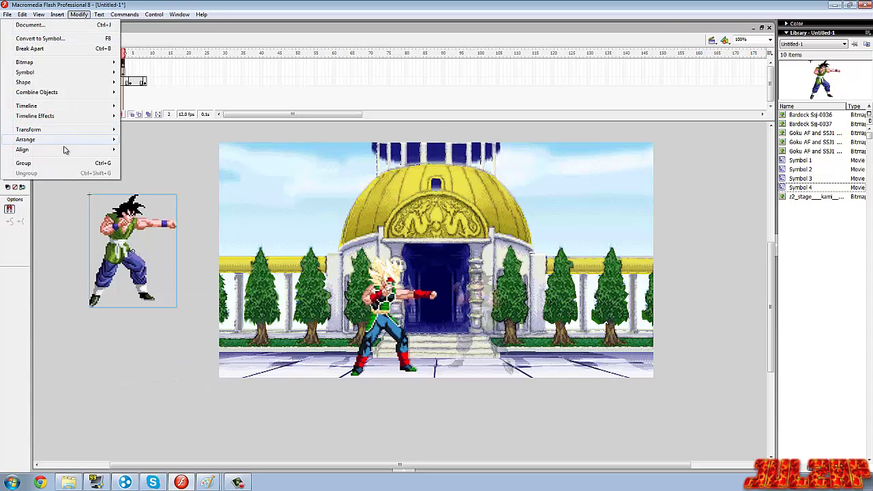
pyautogui.moveTo(55, 130)
pyautogui.click(151, 227)
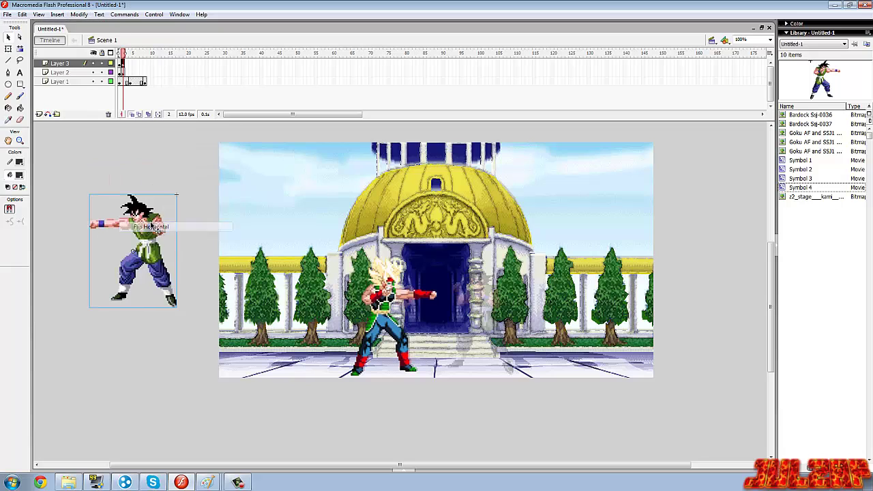
pyautogui.moveTo(136, 246); pyautogui.dragTo(483, 316)
pyautogui.click(120, 260)
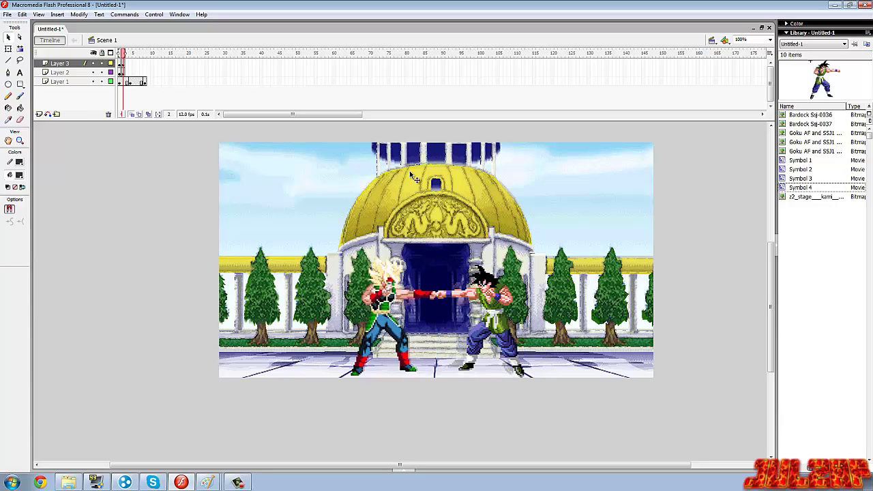
# Add a new layer above Layer 3 and remove its frames from frame 2 to frame 8.
pyautogui.click(40, 115)
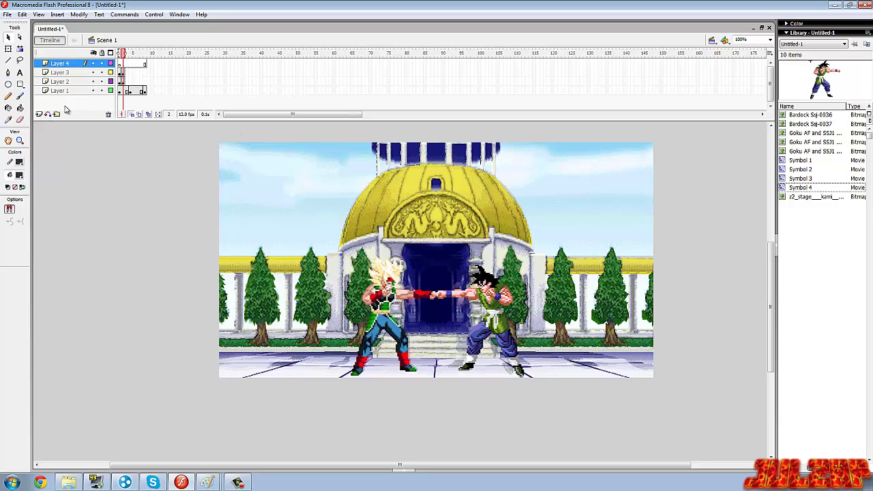
pyautogui.press('Return')
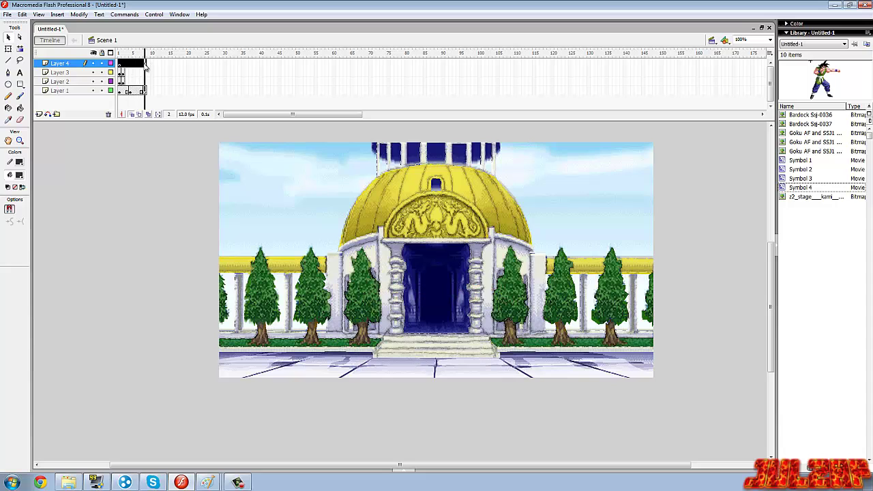
pyautogui.click(123, 64)
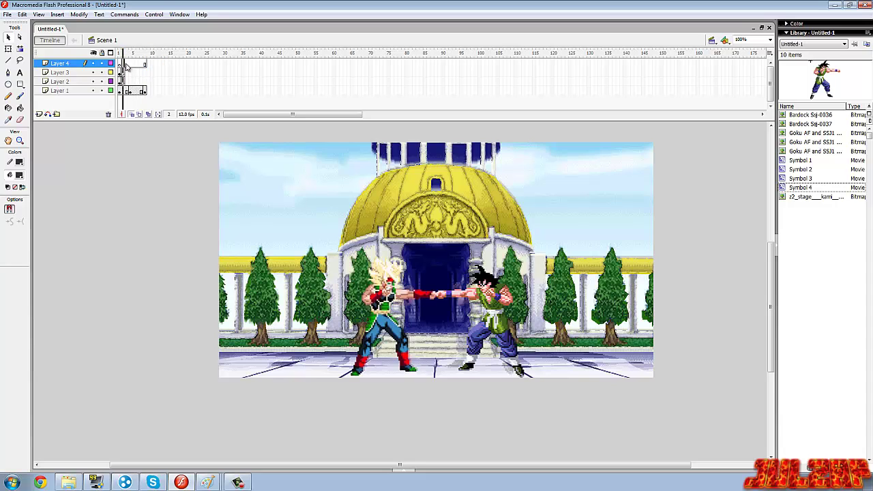
pyautogui.moveTo(126, 66); pyautogui.dragTo(143, 64)
pyautogui.rightClick(140, 65)
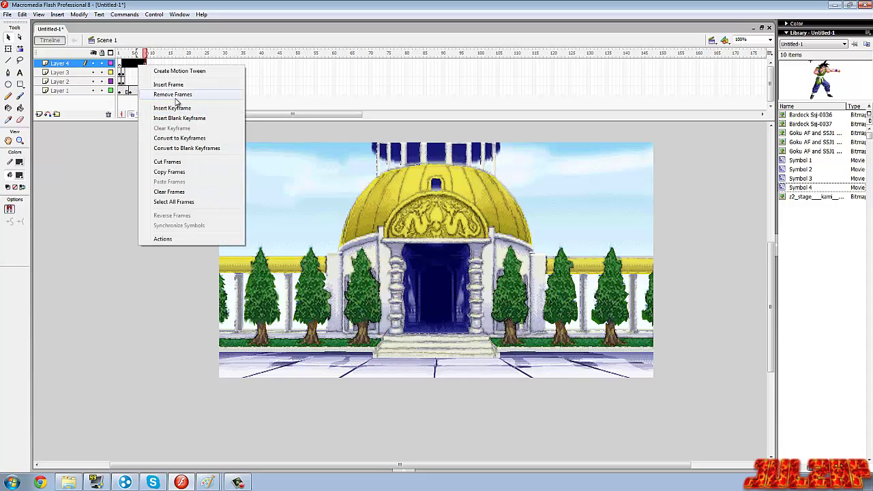
pyautogui.click(176, 98)
# Insert a blank keyframe at frame 2 of Layer 4.
pyautogui.click(125, 62)
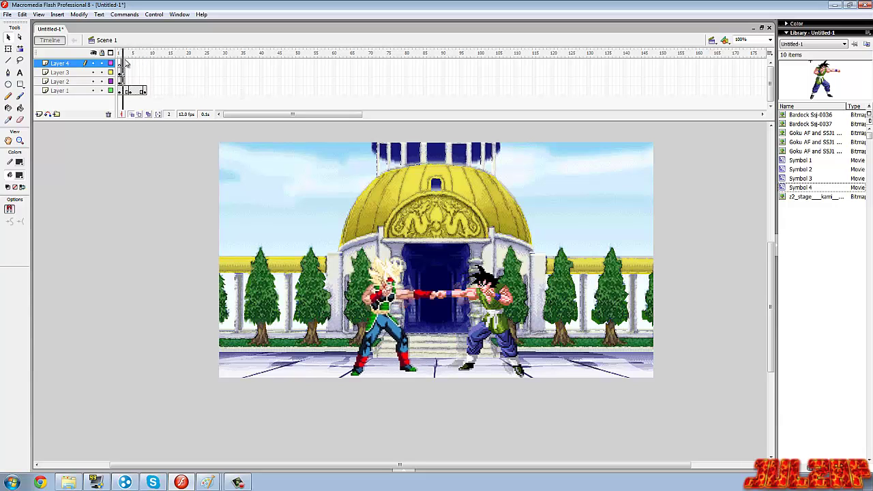
pyautogui.click(136, 63)
pyautogui.click(120, 65)
pyautogui.click(123, 65)
pyautogui.rightClick(125, 68)
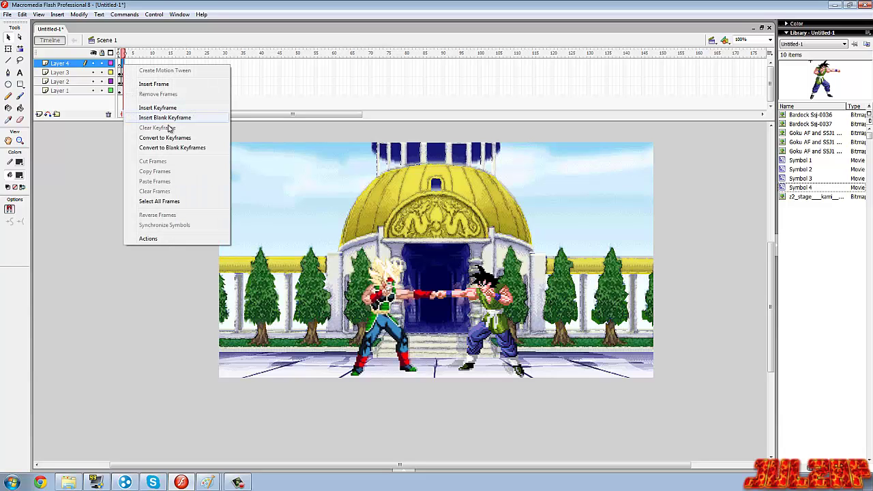
pyautogui.click(170, 118)
# Import only the Goku Ssj5-0243 impact effect from the AF Sprites folder to the stage, without the rest of its sequence.
pyautogui.click(7, 14)
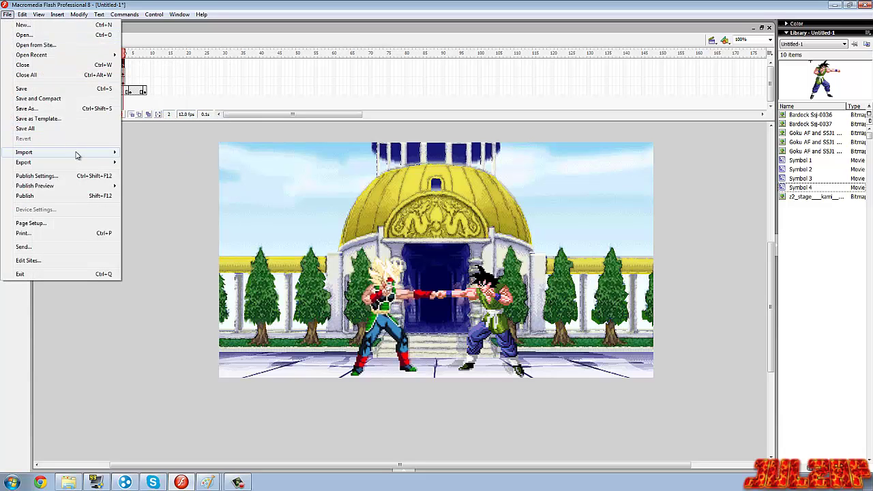
pyautogui.moveTo(75, 153)
pyautogui.click(157, 151)
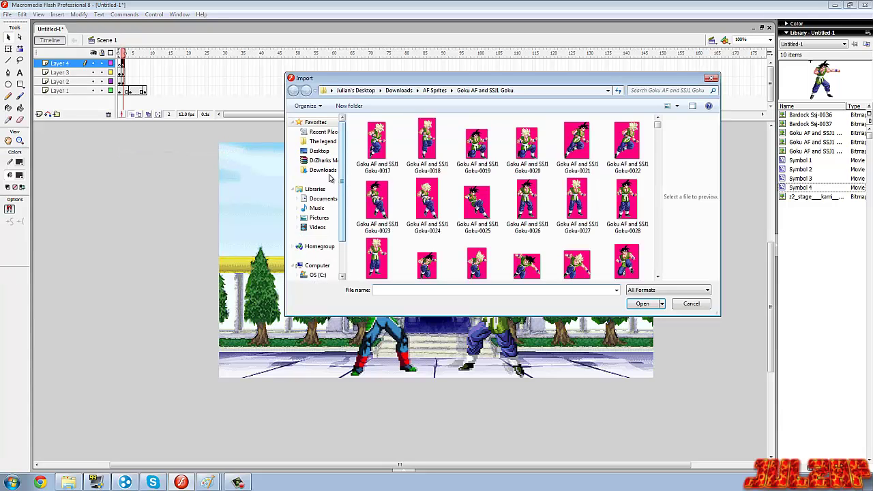
pyautogui.click(323, 170)
pyautogui.doubleClick(376, 143)
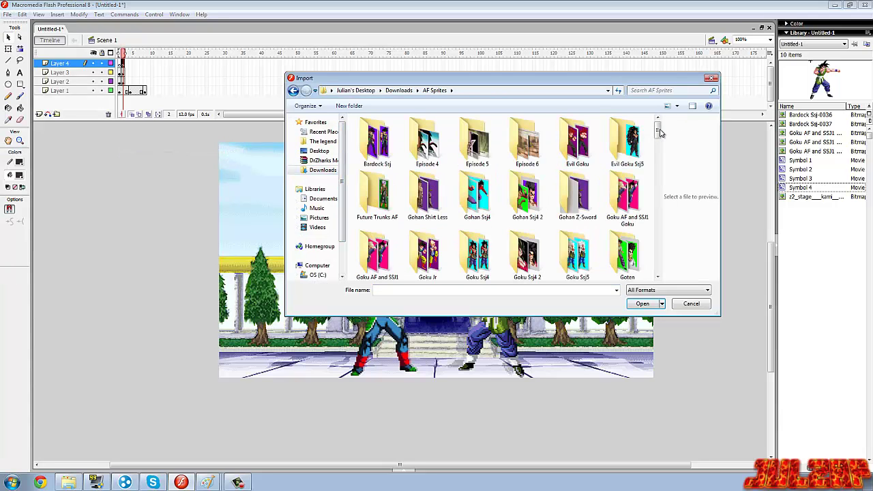
pyautogui.moveTo(659, 129); pyautogui.dragTo(657, 191)
pyautogui.doubleClick(577, 164)
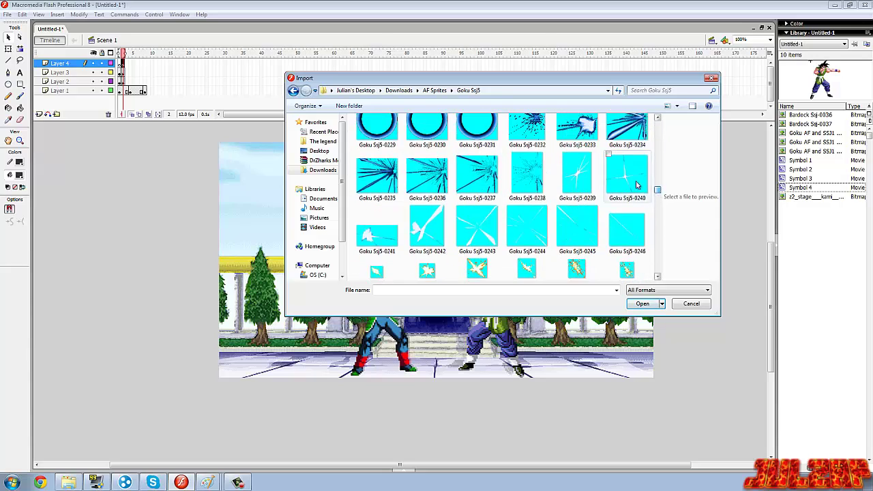
pyautogui.doubleClick(487, 226)
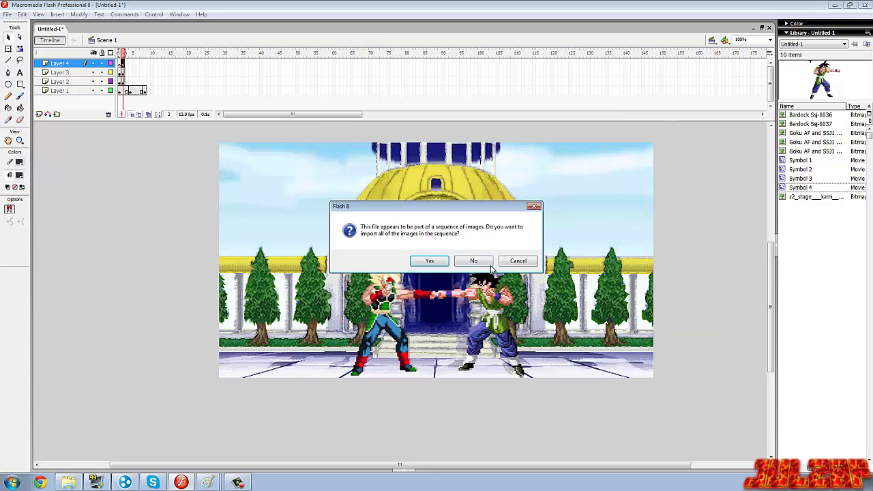
pyautogui.click(470, 260)
# Move the imported impact effect off the stage into the empty area beside it and trace its bitmap into a vector shape.
pyautogui.moveTo(385, 265); pyautogui.dragTo(139, 224)
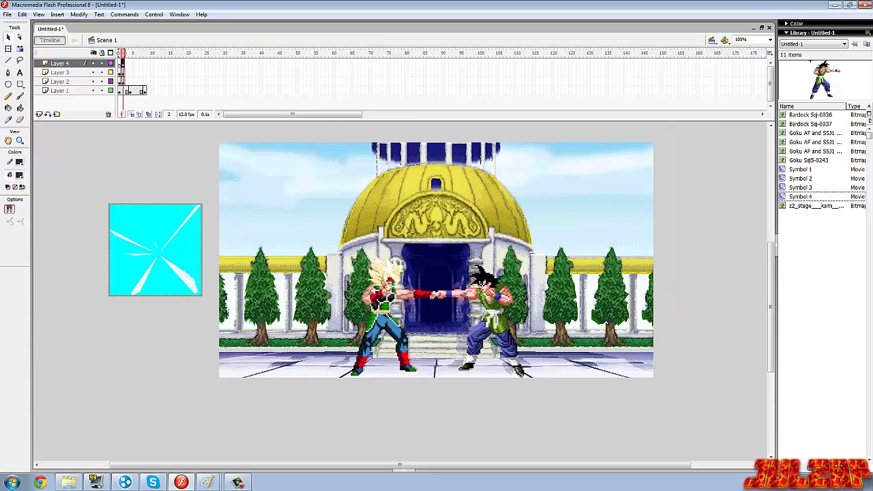
pyautogui.click(80, 14)
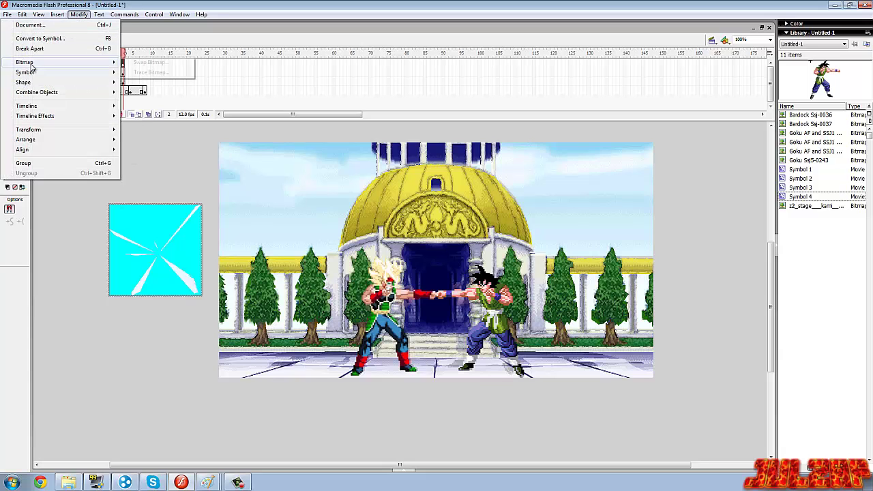
pyautogui.click(145, 72)
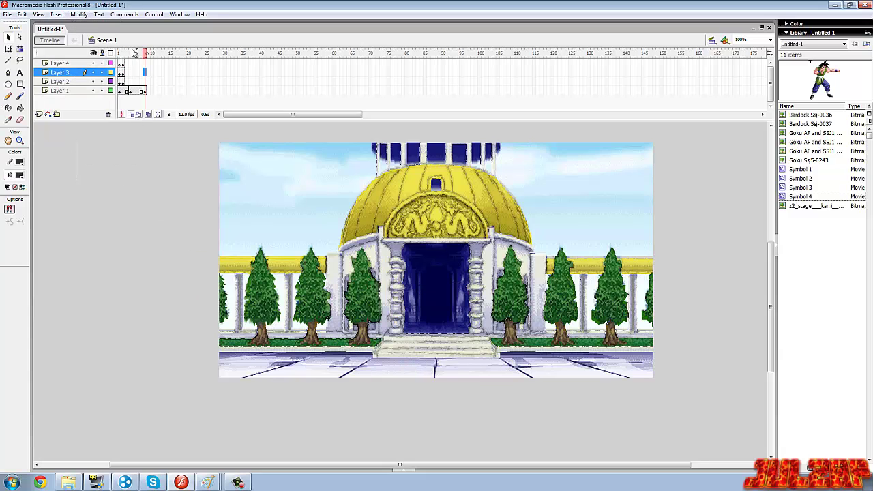
pyautogui.click(124, 71)
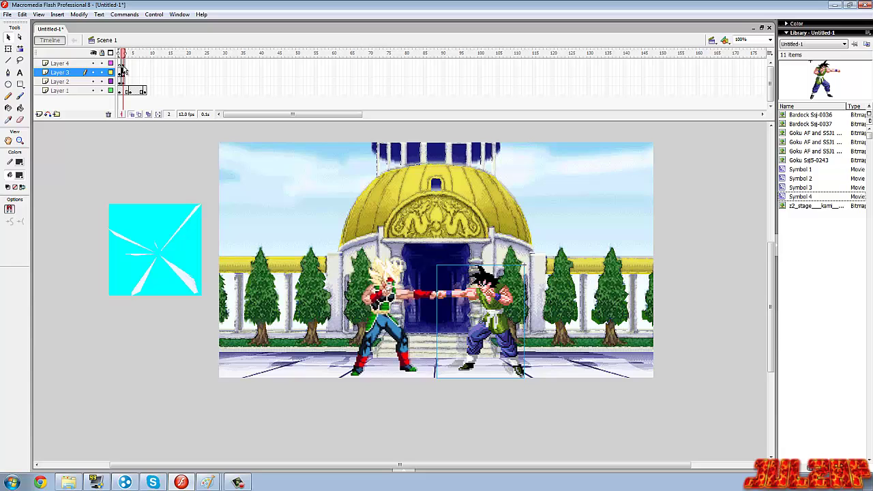
pyautogui.click(164, 277)
pyautogui.rightClick(167, 237)
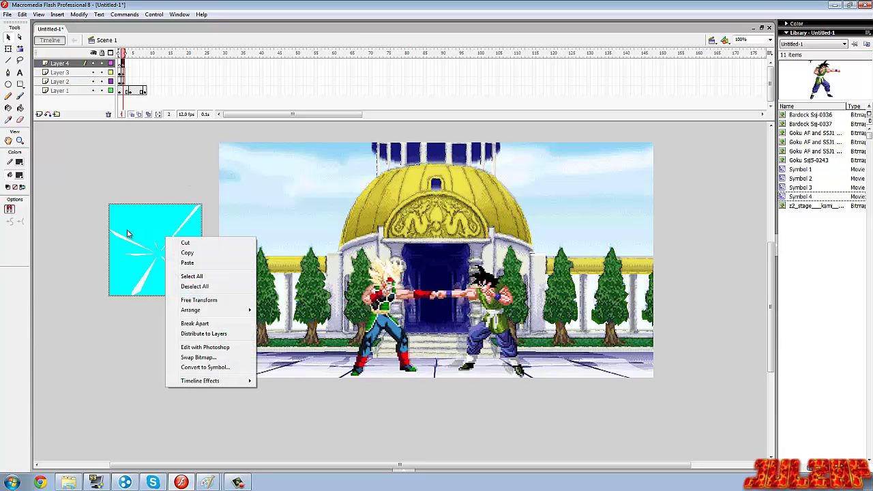
pyautogui.click(78, 15)
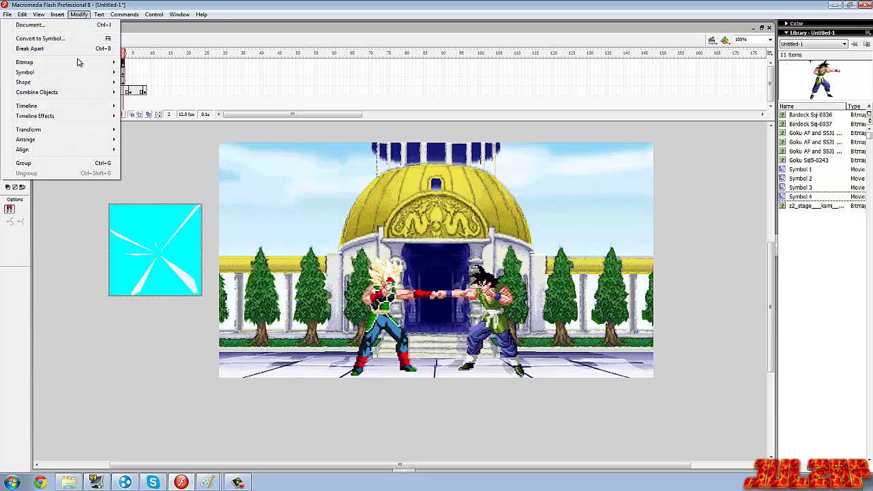
pyautogui.click(163, 72)
pyautogui.click(489, 224)
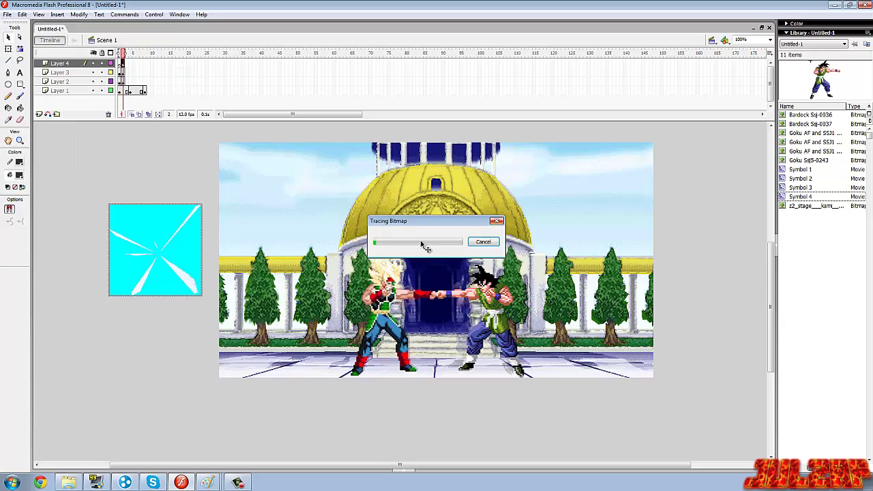
# Delete the cyan background of the traced impact effect and convert the remaining white streaks into a movie clip symbol.
pyautogui.click(157, 282)
pyautogui.press('Delete')
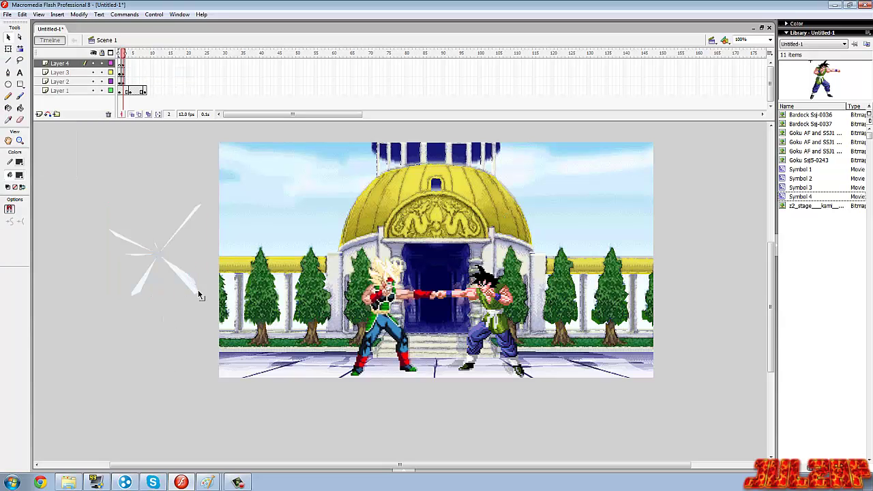
pyautogui.moveTo(215, 184); pyautogui.dragTo(104, 351)
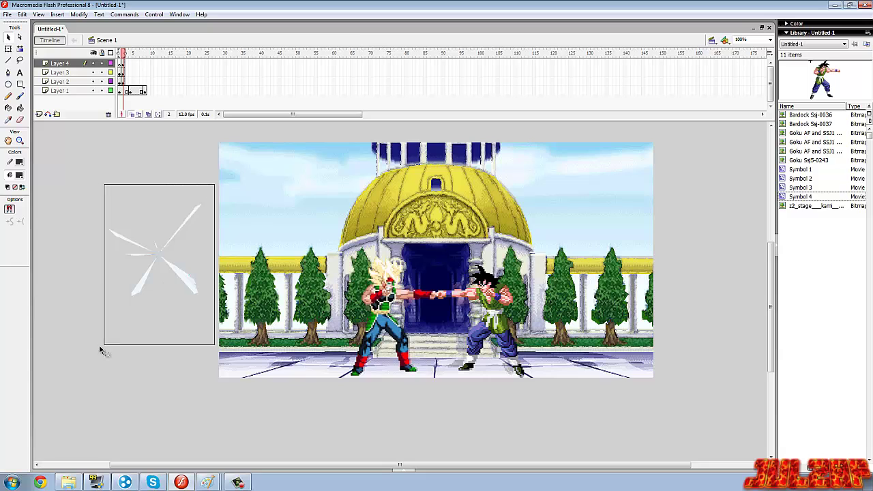
pyautogui.rightClick(178, 272)
pyautogui.click(225, 405)
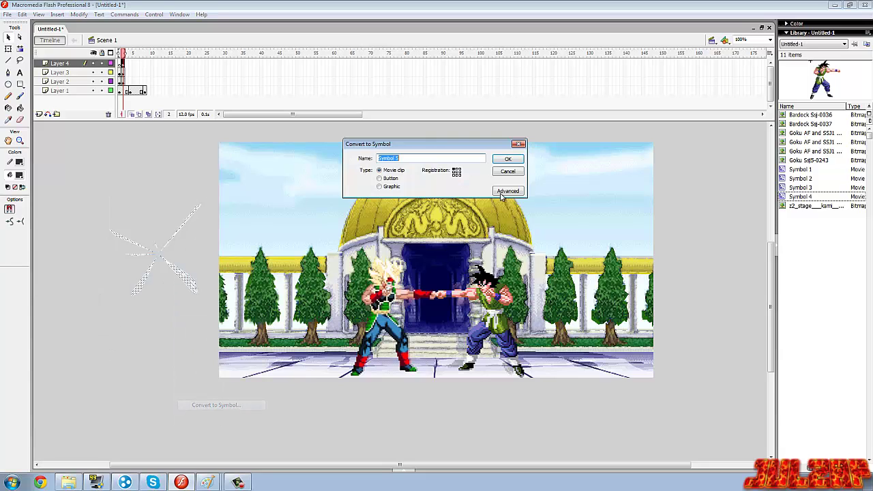
pyautogui.click(510, 161)
# Enlarge the impact effect clip with Free Transform to about 356 by 358 pixels.
pyautogui.click(8, 49)
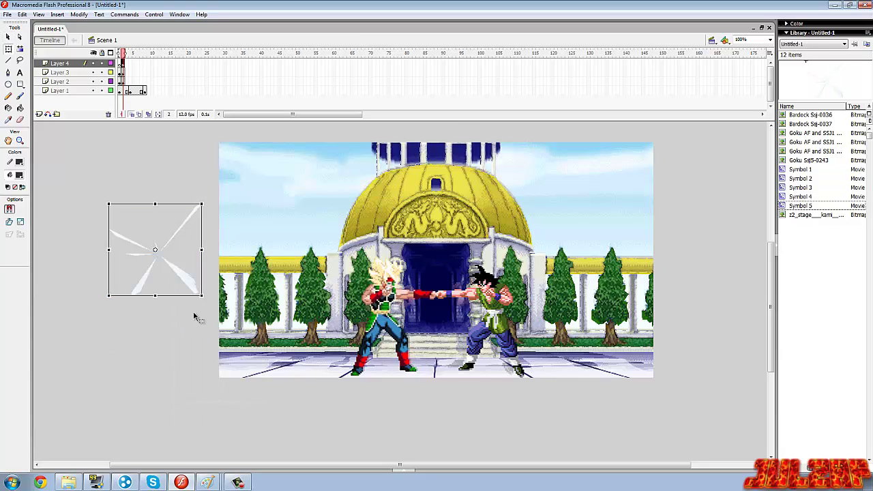
pyautogui.moveTo(202, 295); pyautogui.dragTo(233, 333)
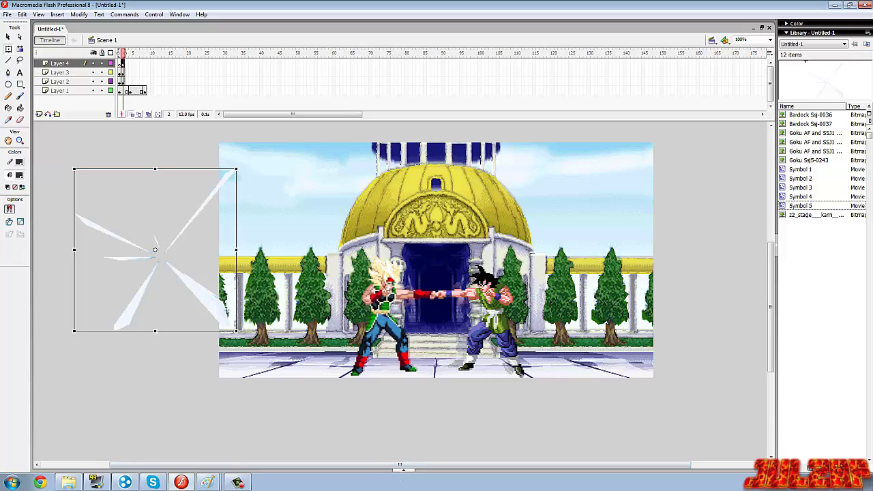
pyautogui.click(9, 37)
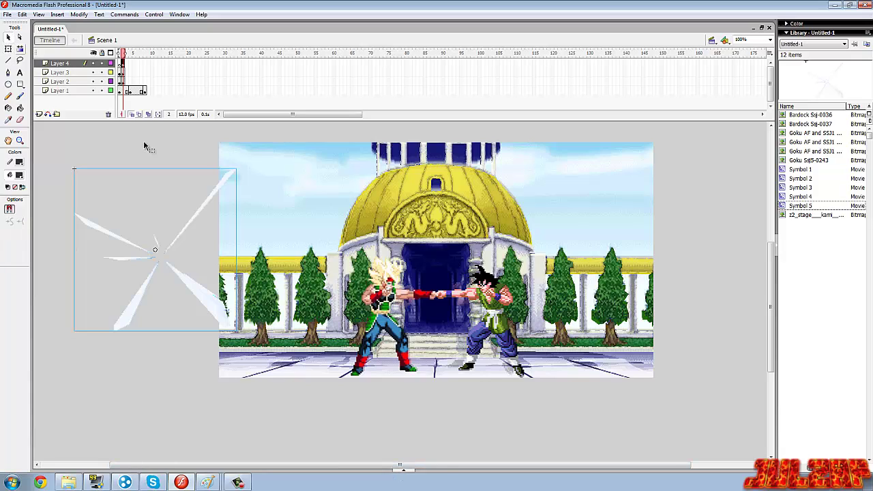
# Turn the impact effect clip black by applying a Brightness color effect of -100%.
pyautogui.click(409, 471)
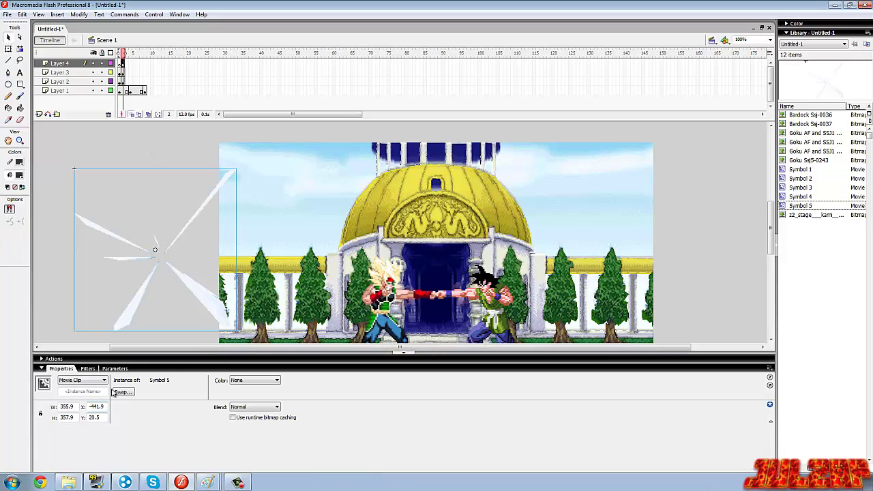
pyautogui.moveTo(771, 354); pyautogui.dragTo(771, 425)
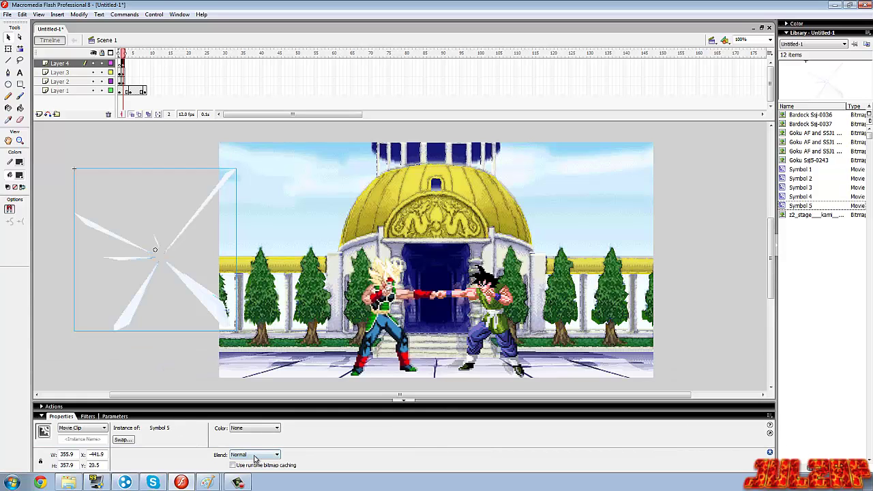
pyautogui.click(251, 428)
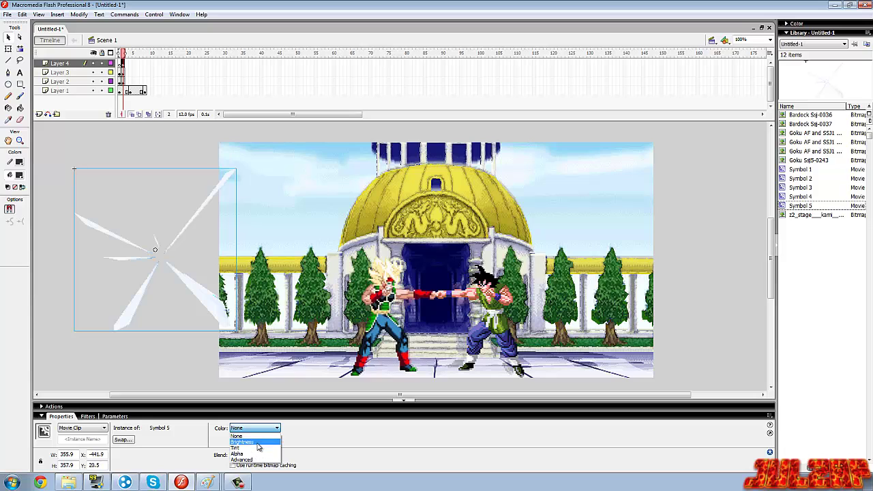
pyautogui.click(246, 446)
pyautogui.click(318, 428)
pyautogui.moveTo(318, 430); pyautogui.dragTo(323, 472)
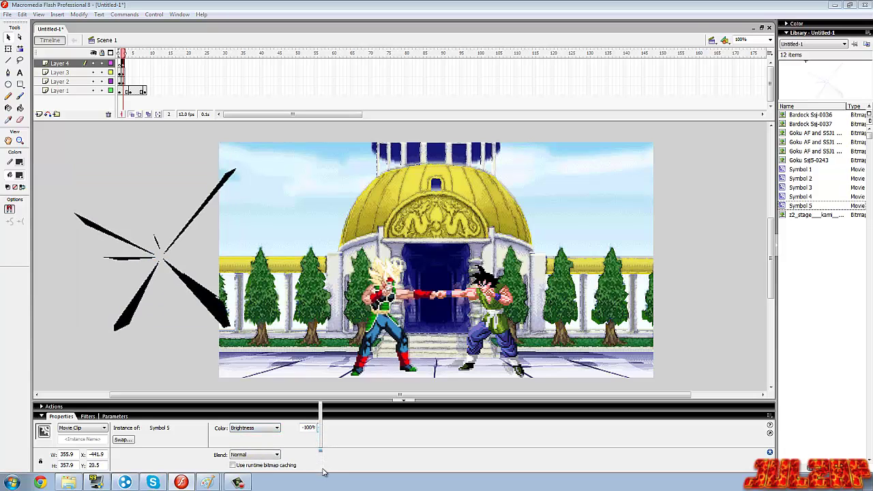
pyautogui.click(415, 405)
pyautogui.click(408, 402)
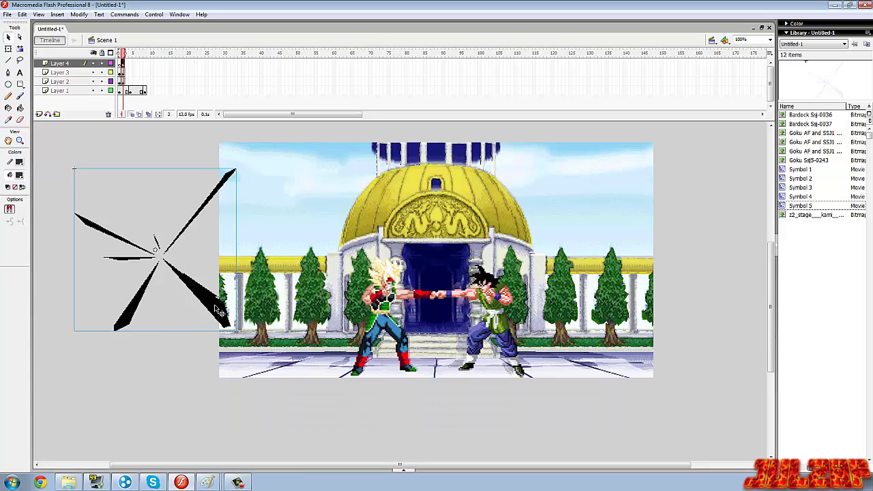
# Move the black impact effect onto the stage and nudge it right so its center sits on the colliding fists.
pyautogui.moveTo(218, 310); pyautogui.dragTo(488, 352)
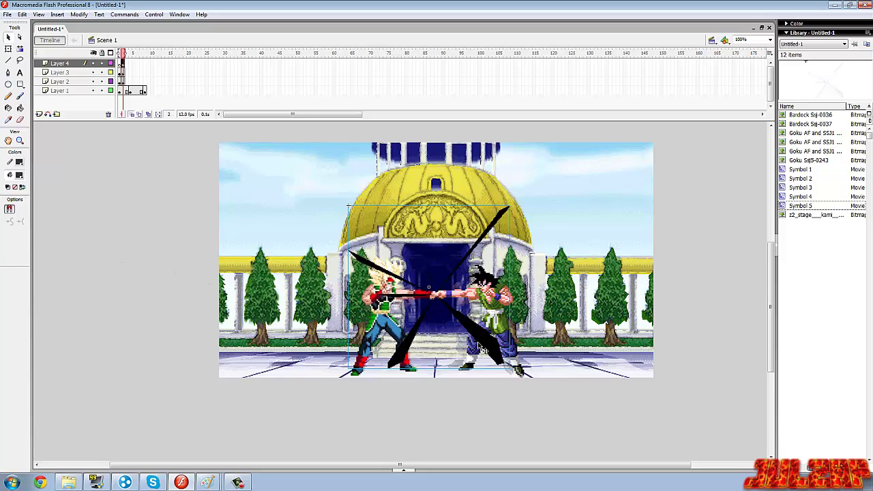
pyautogui.press('Right')
pyautogui.press('Right')
pyautogui.press('Right')
pyautogui.press('Right')
pyautogui.press('Right')
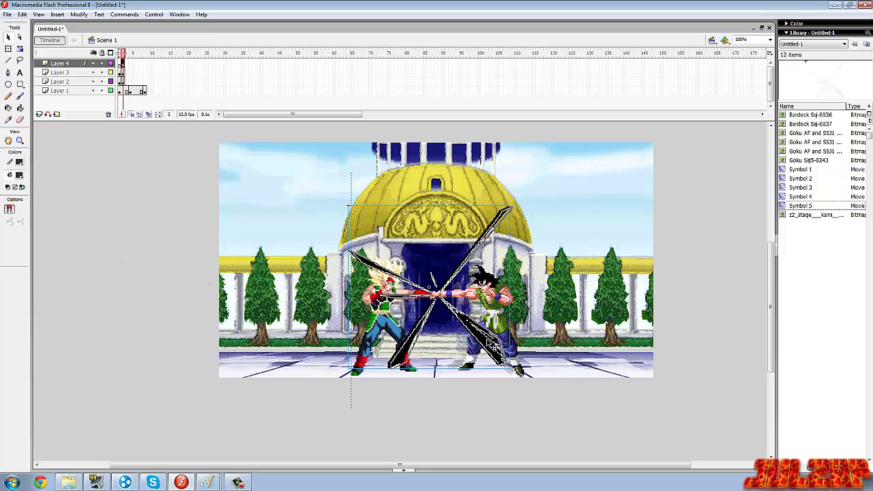
pyautogui.click(141, 276)
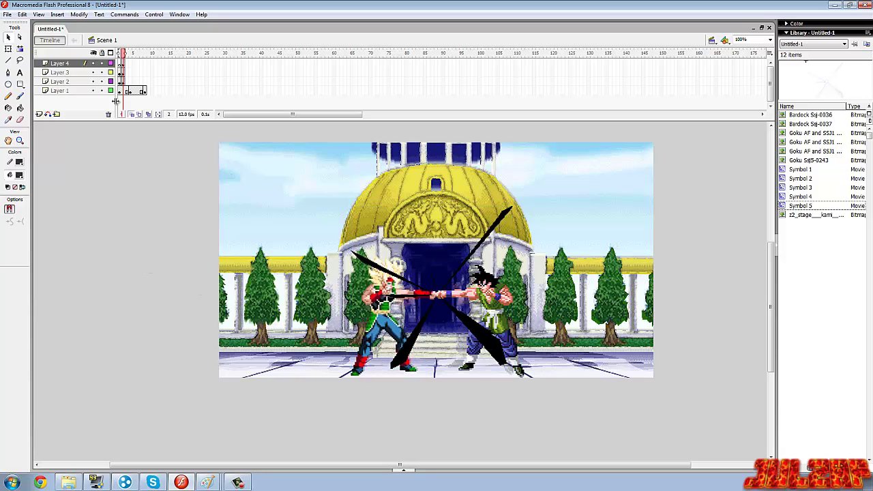
# Insert blank keyframes at frame 3 of Layer 2, Layer 3 and Layer 4.
pyautogui.rightClick(126, 82)
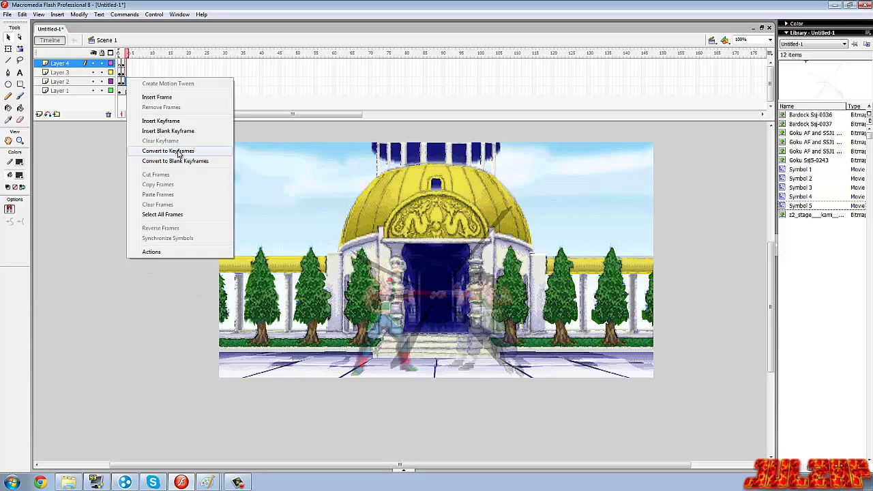
pyautogui.click(176, 131)
pyautogui.rightClick(128, 73)
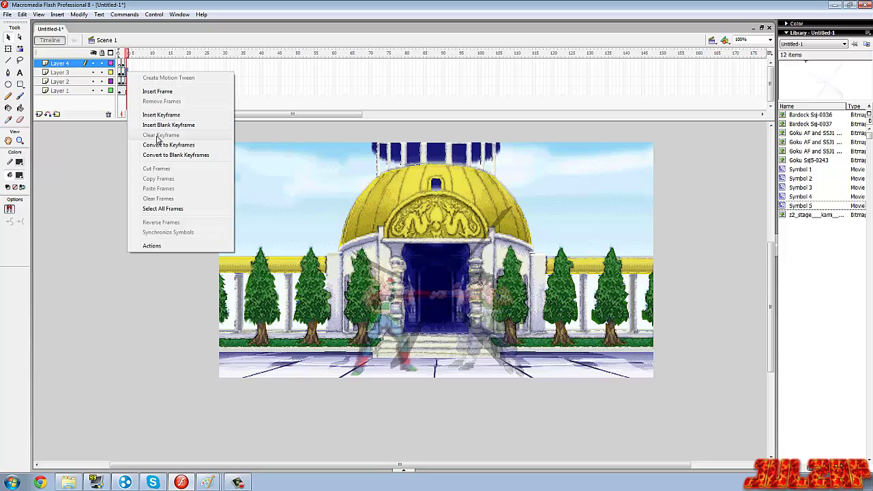
pyautogui.click(161, 127)
pyautogui.rightClick(126, 64)
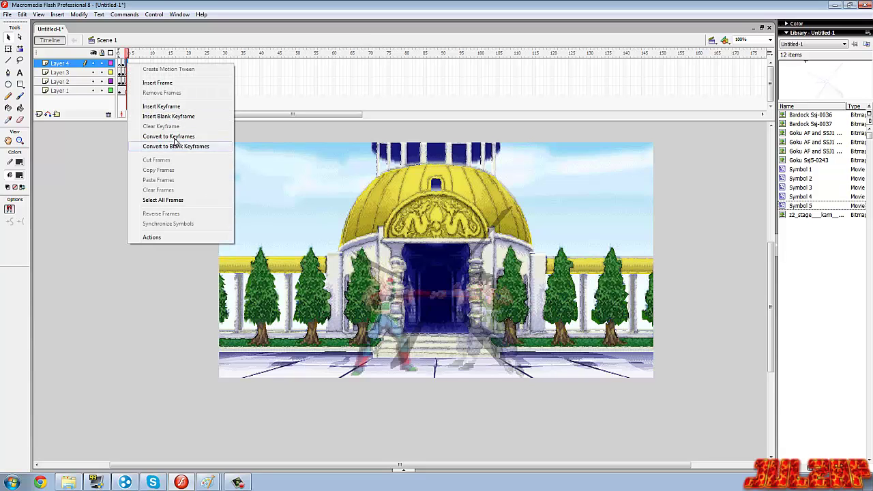
pyautogui.click(156, 115)
# Import only Bardock Ssj-0040 from the AF Sprites Bardock Ssj folder into frame 3 of Layer 2, without the rest of its sequence.
pyautogui.click(126, 81)
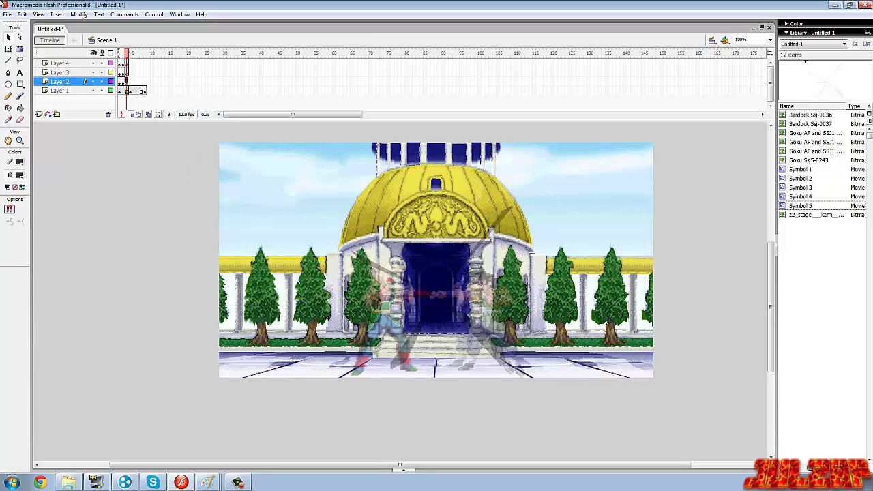
pyautogui.click(7, 15)
pyautogui.moveTo(41, 152)
pyautogui.click(191, 163)
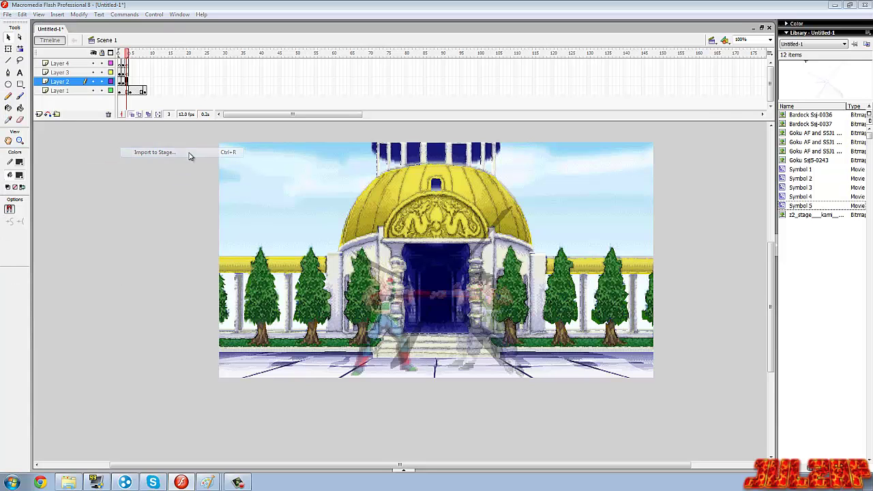
pyautogui.click(322, 170)
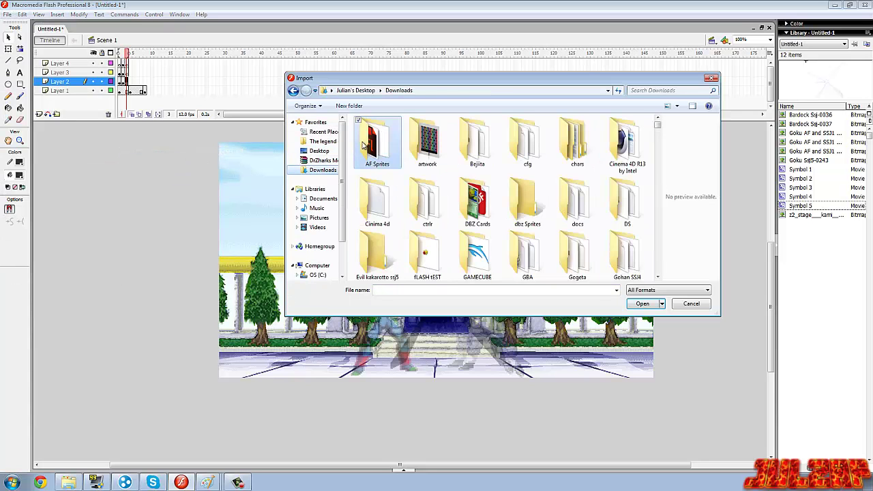
pyautogui.doubleClick(377, 139)
pyautogui.doubleClick(427, 140)
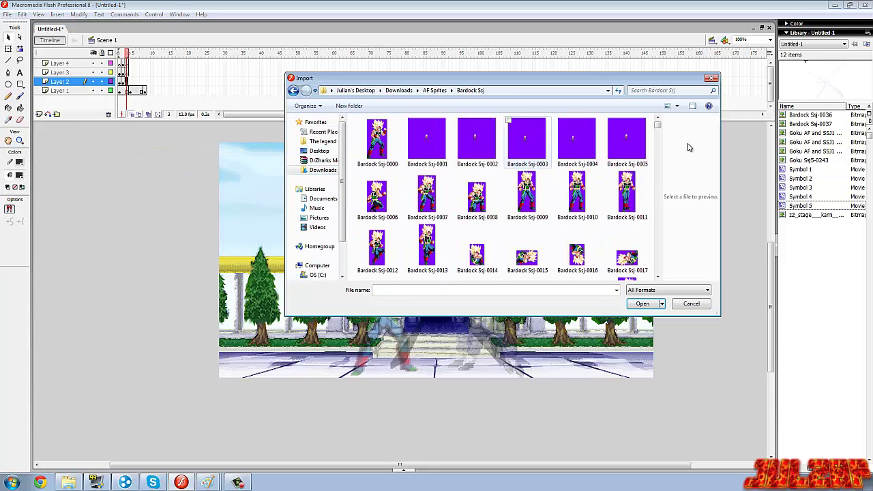
pyautogui.click(657, 277)
pyautogui.click(658, 277)
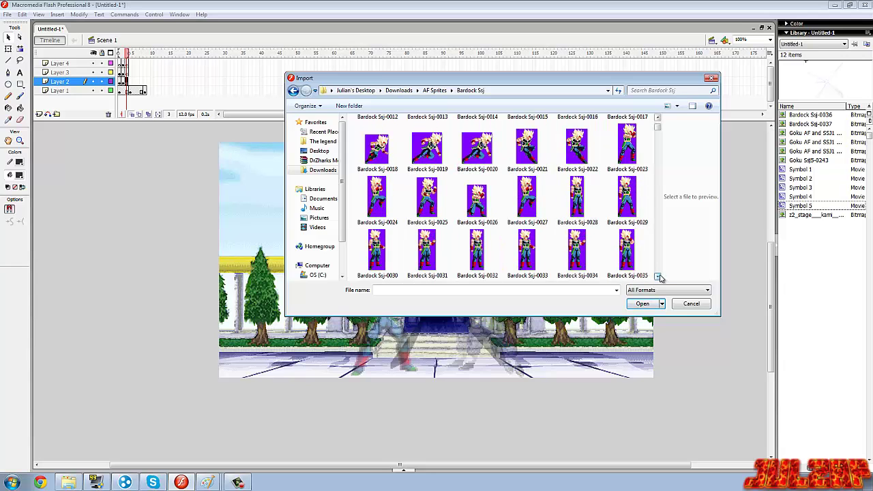
pyautogui.click(658, 277)
pyautogui.click(657, 277)
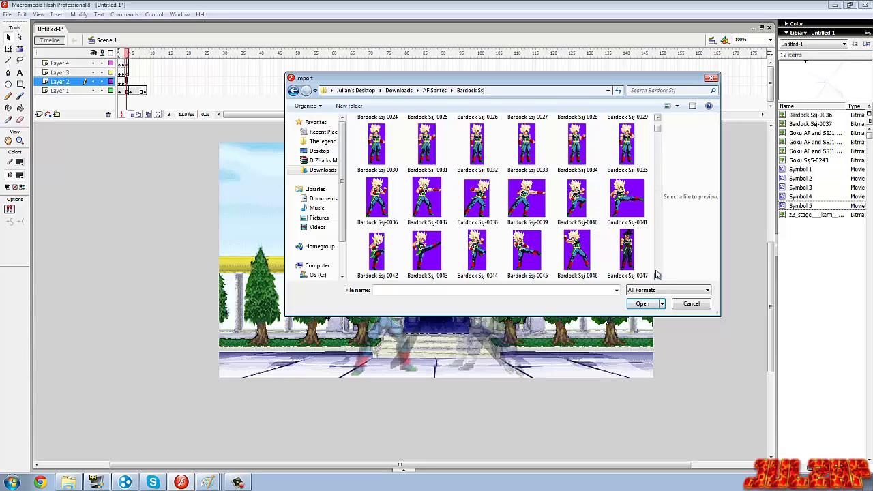
pyautogui.doubleClick(580, 203)
pyautogui.click(474, 260)
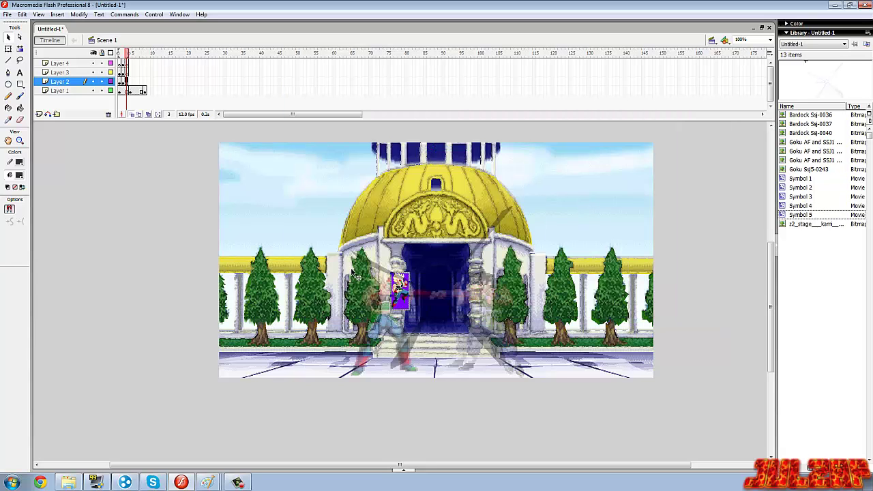
# Move the new Bardock sprite off the stage into the empty area beside it and scale it to 300%.
pyautogui.moveTo(398, 303); pyautogui.dragTo(117, 253)
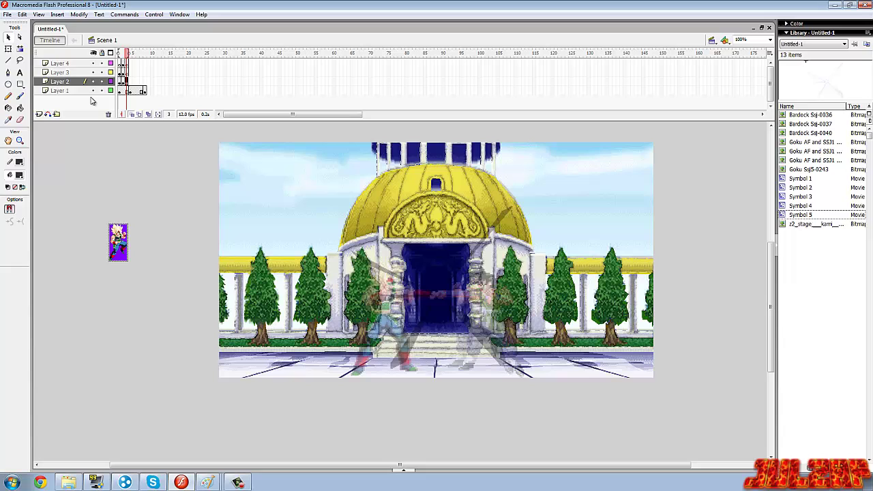
pyautogui.click(80, 14)
pyautogui.moveTo(75, 130)
pyautogui.click(115, 179)
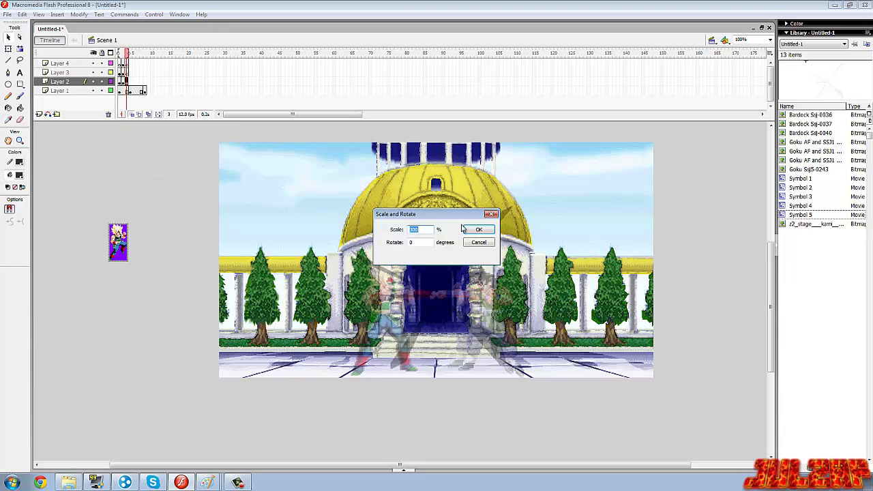
pyautogui.click(467, 230)
# Trace the enlarged Bardock sprite's bitmap into a vector shape.
pyautogui.click(76, 14)
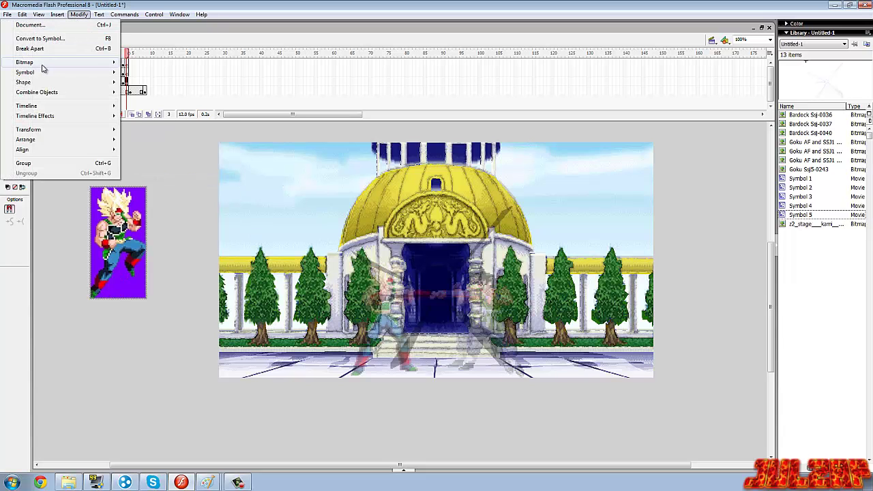
pyautogui.moveTo(43, 64)
pyautogui.click(147, 72)
pyautogui.click(490, 223)
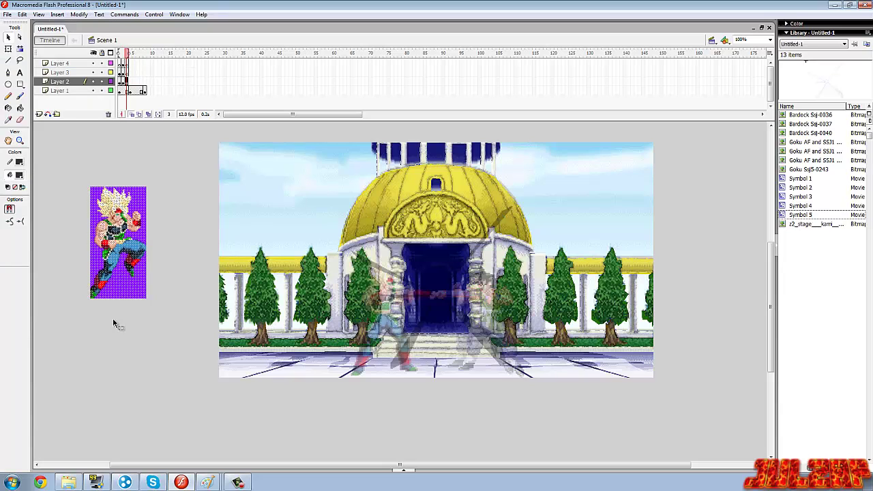
# Delete the purple background areas around the traced Bardock sprite.
pyautogui.click(123, 283)
pyautogui.press('Delete')
pyautogui.click(106, 273)
pyautogui.press('Delete')
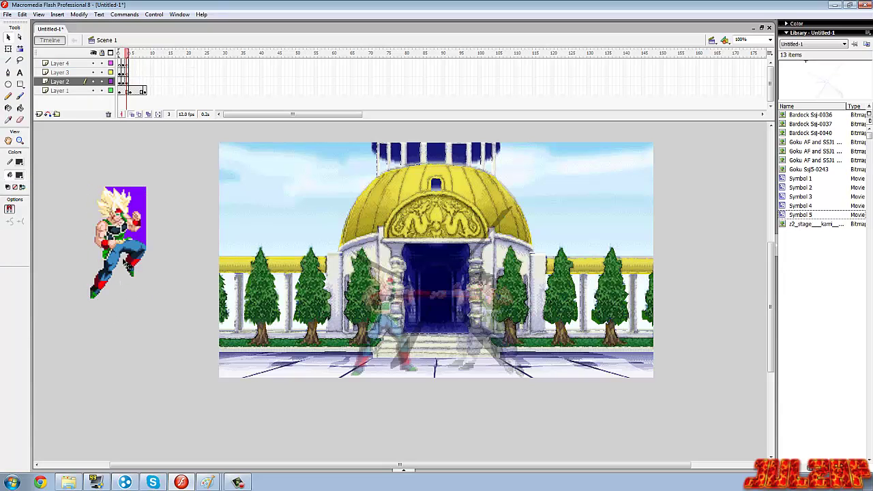
pyautogui.click(140, 239)
pyautogui.press('Delete')
# Convert the whole traced Bardock sprite to a movie clip symbol and place it on the stage over his faded previous pose.
pyautogui.moveTo(183, 164); pyautogui.dragTo(71, 309)
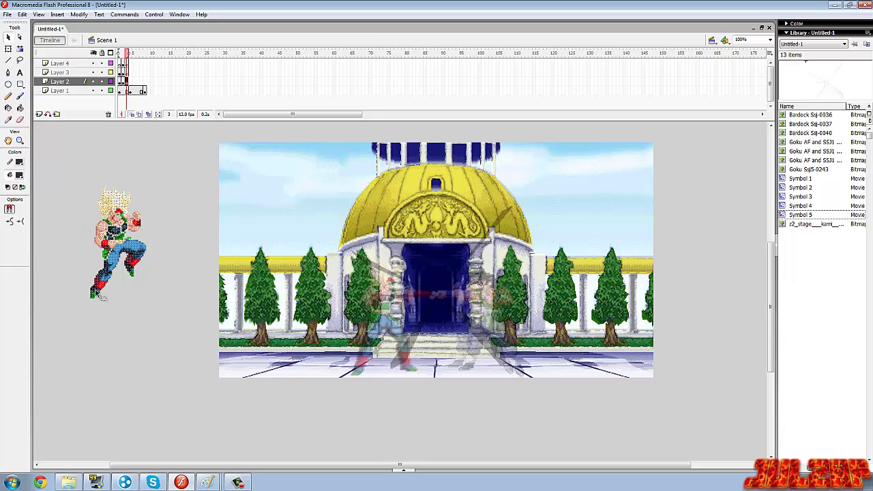
pyautogui.rightClick(119, 239)
pyautogui.click(159, 373)
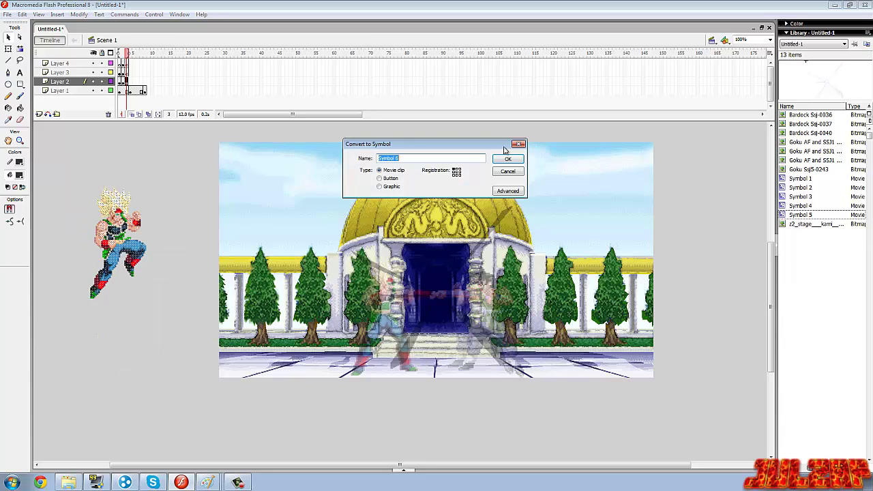
pyautogui.click(511, 148)
pyautogui.moveTo(123, 225)
pyautogui.mouseDown()
pyautogui.moveTo(404, 290)
pyautogui.moveTo(383, 301)
pyautogui.moveTo(384, 312)
pyautogui.mouseUp()
pyautogui.click(41, 308)
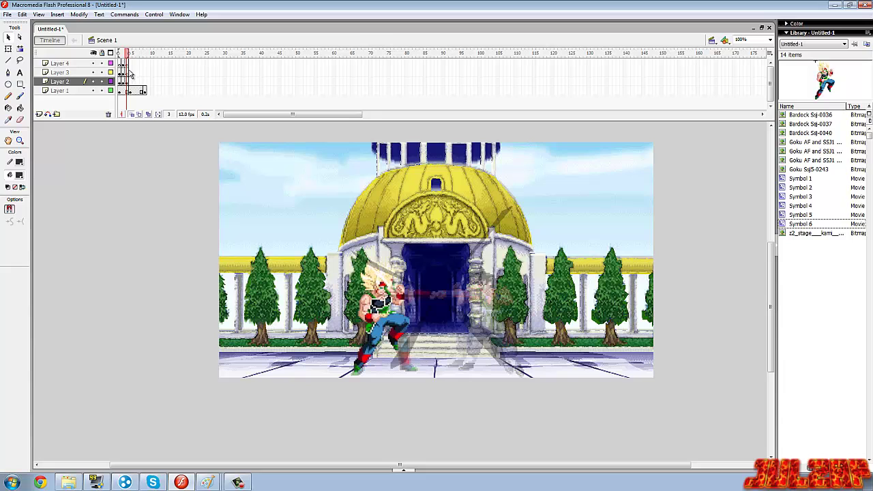
# Start a stage import for frame 3 of Layer 3 and open the Goku AF and SSJ1 Goku folder inside AF Sprites.
pyautogui.click(127, 71)
pyautogui.click(3, 5)
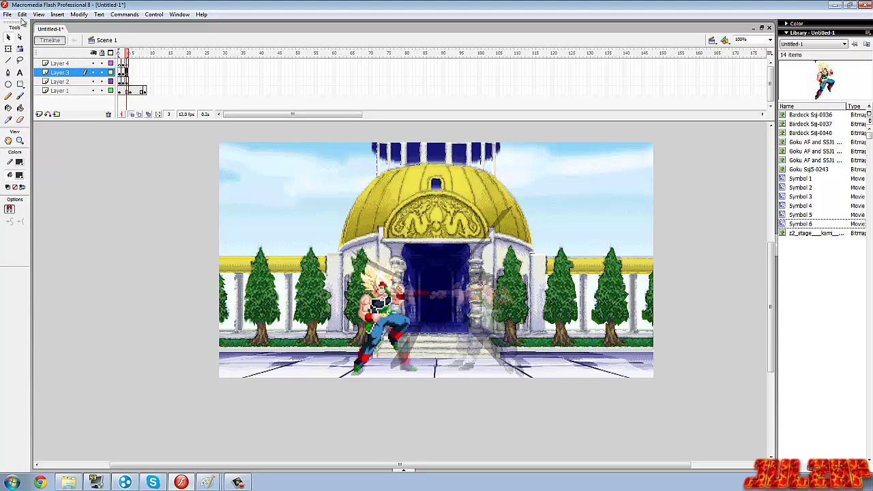
pyautogui.click(7, 14)
pyautogui.moveTo(36, 157)
pyautogui.click(153, 151)
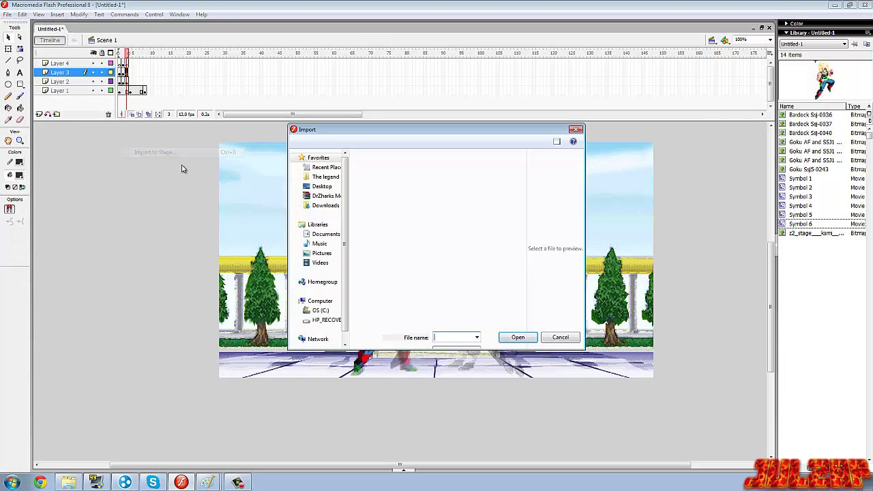
pyautogui.click(322, 170)
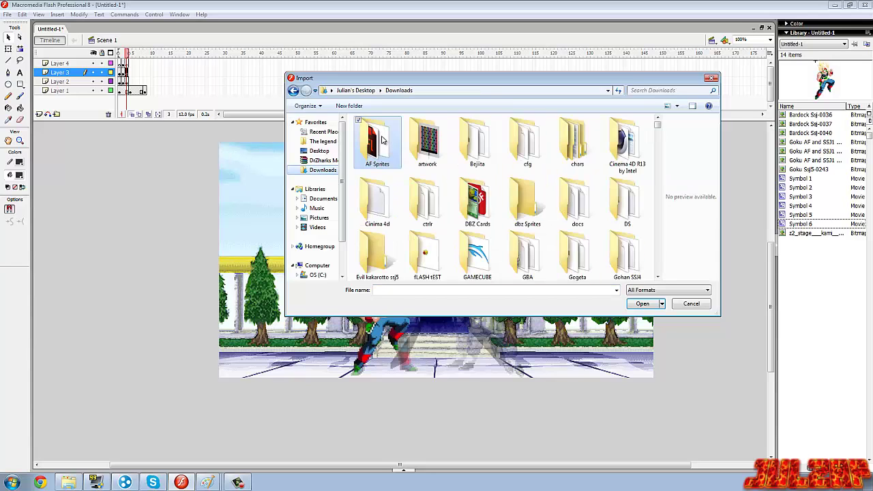
pyautogui.doubleClick(377, 140)
pyautogui.doubleClick(626, 202)
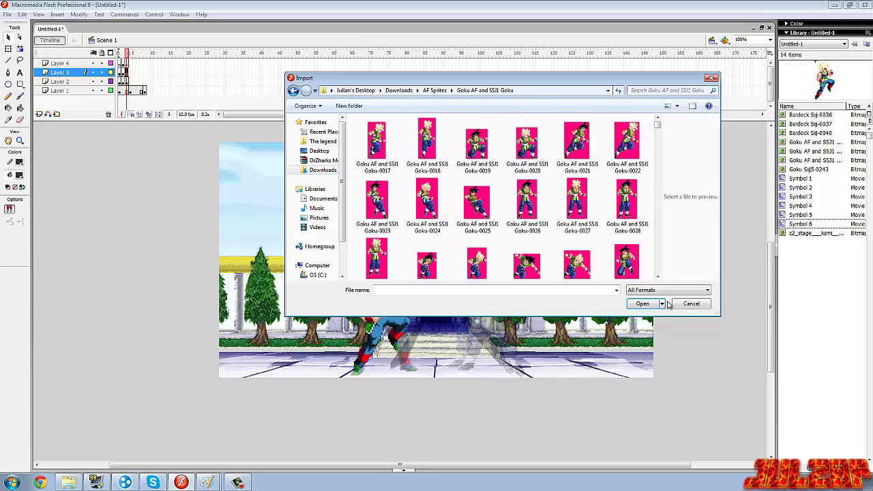
pyautogui.click(658, 277)
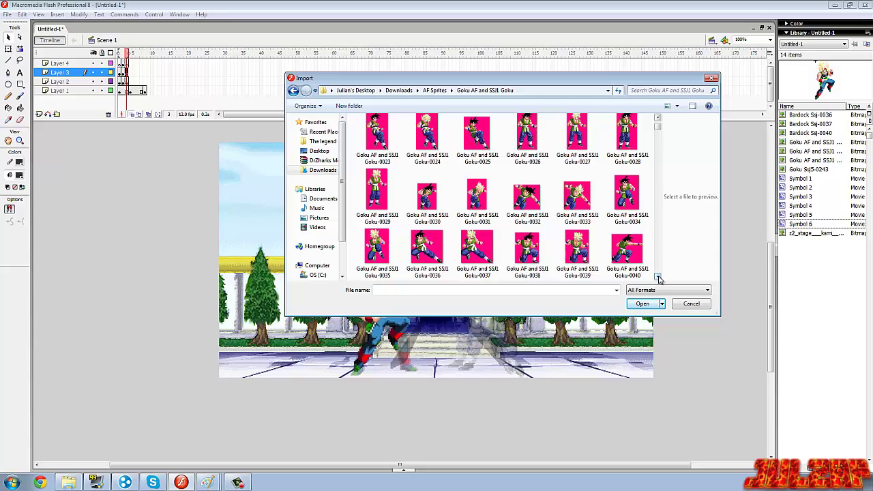
pyautogui.click(657, 277)
pyautogui.click(657, 277)
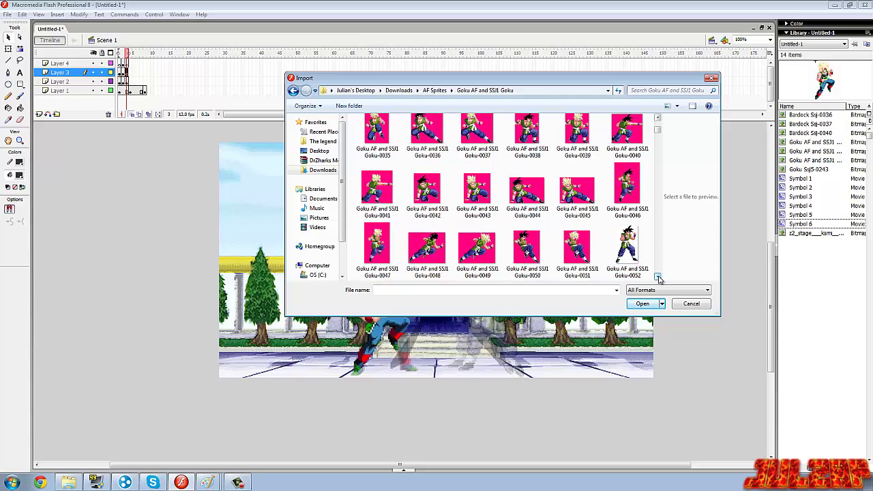
pyautogui.click(658, 276)
pyautogui.click(657, 276)
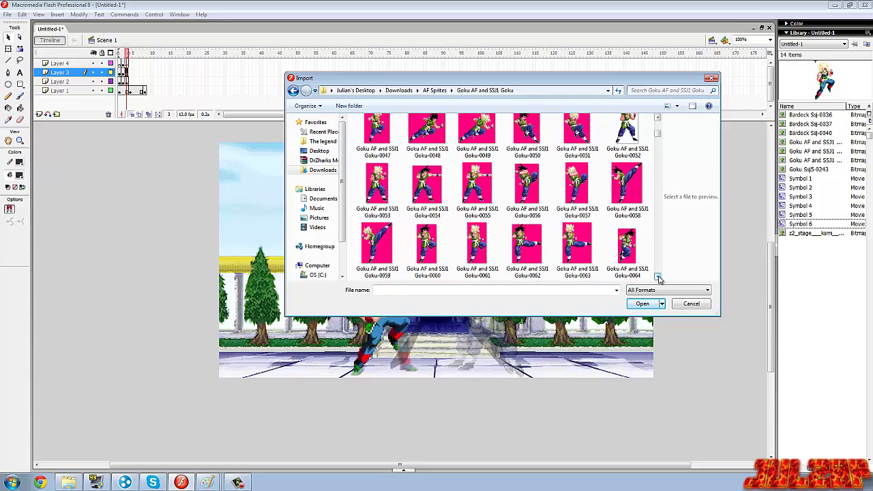
pyautogui.doubleClick(526, 244)
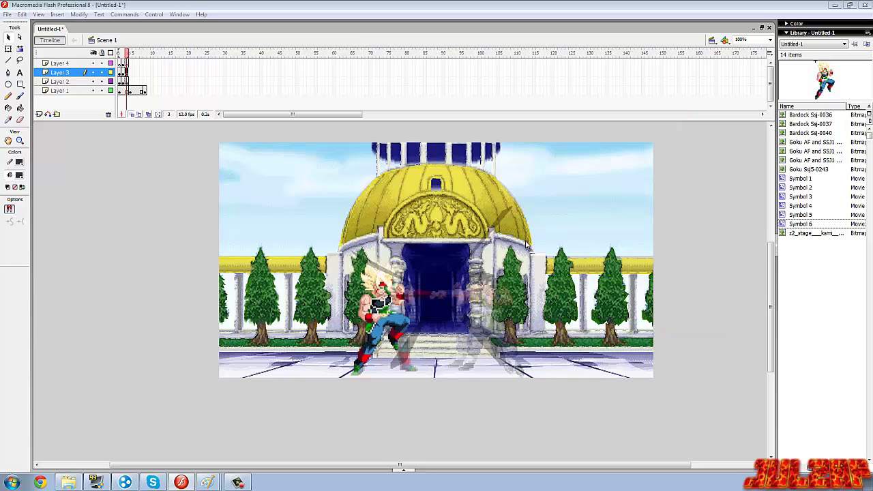
pyautogui.click(516, 263)
# Import only Goku AF and SSJ1 Goku-0060 into frame 3 of Layer 3, without the rest of its sequence.
pyautogui.click(7, 14)
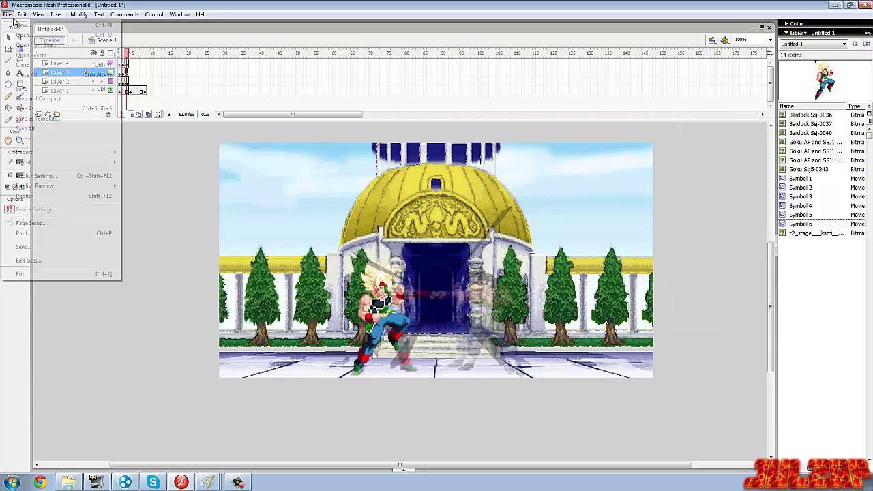
pyautogui.moveTo(122, 155)
pyautogui.click(154, 152)
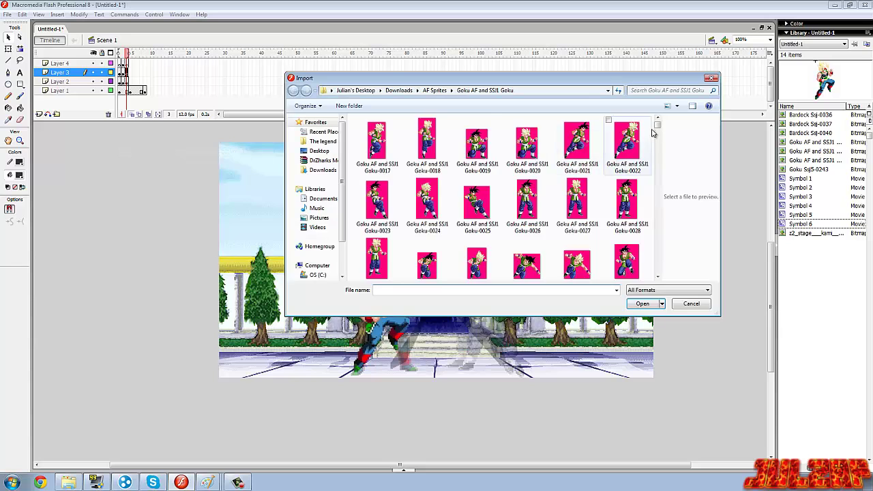
pyautogui.click(659, 117)
pyautogui.scroll(-2, 672, 134)
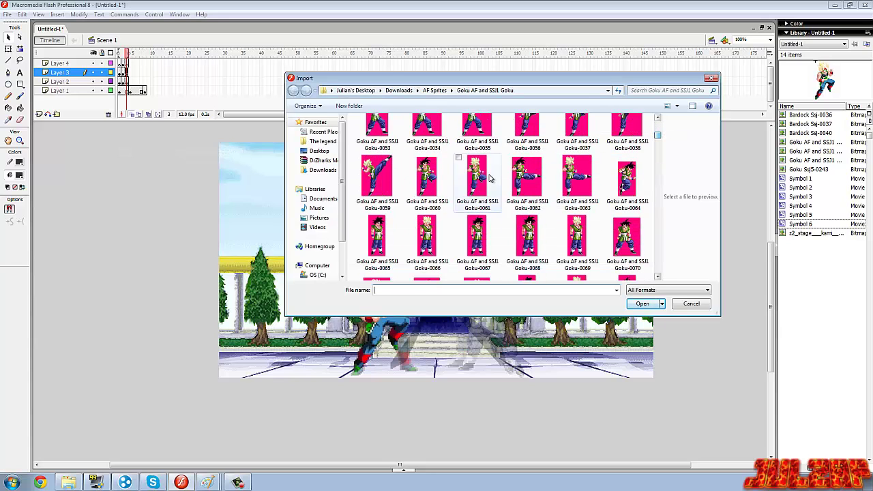
pyautogui.doubleClick(427, 183)
pyautogui.click(462, 266)
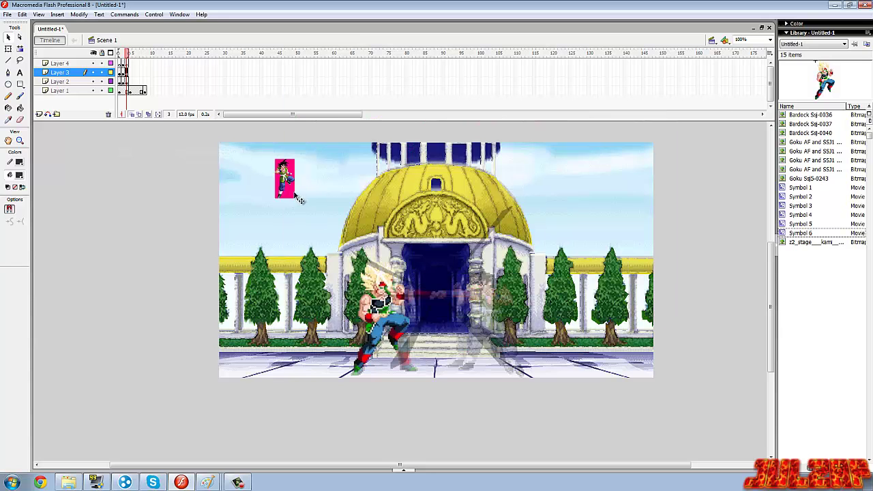
# Move the new Goku sprite off the stage into the empty area beside it and scale it to 300%.
pyautogui.moveTo(290, 194); pyautogui.dragTo(94, 252)
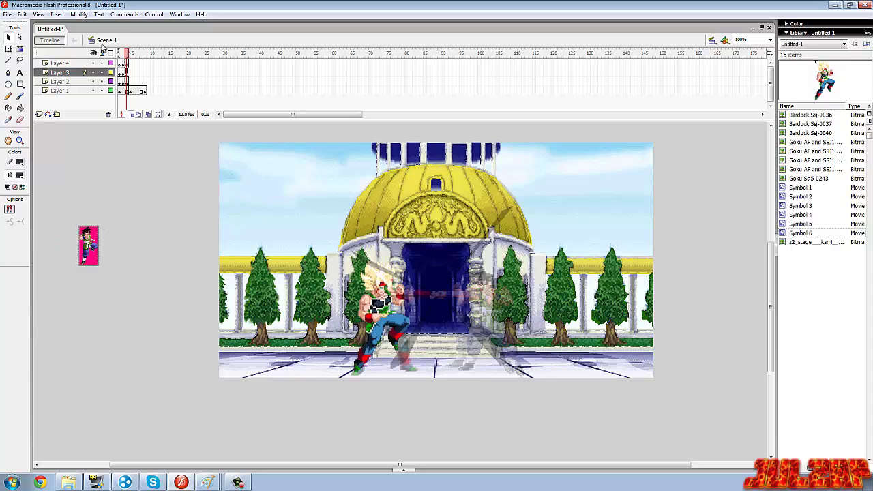
pyautogui.click(78, 14)
pyautogui.moveTo(41, 129)
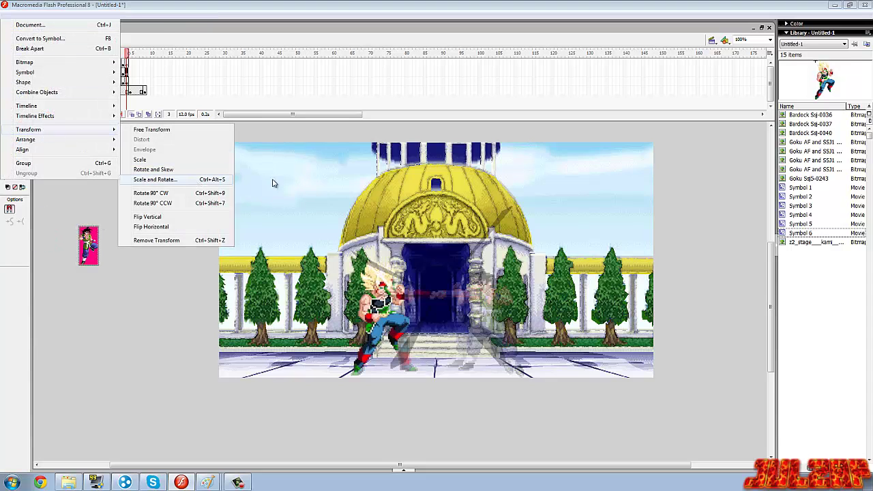
pyautogui.click(208, 179)
pyautogui.write('300')
pyautogui.press('Return')
pyautogui.moveTo(111, 268); pyautogui.dragTo(133, 288)
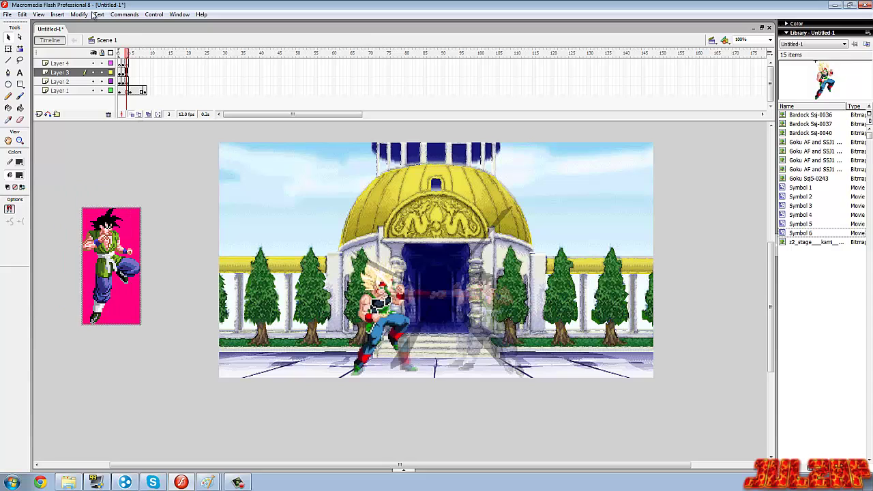
# Trace the enlarged Goku bitmap with color threshold 1, minimum area 1 pixel, Pixels curve fit and Many corners.
pyautogui.click(78, 14)
pyautogui.moveTo(59, 62)
pyautogui.click(150, 72)
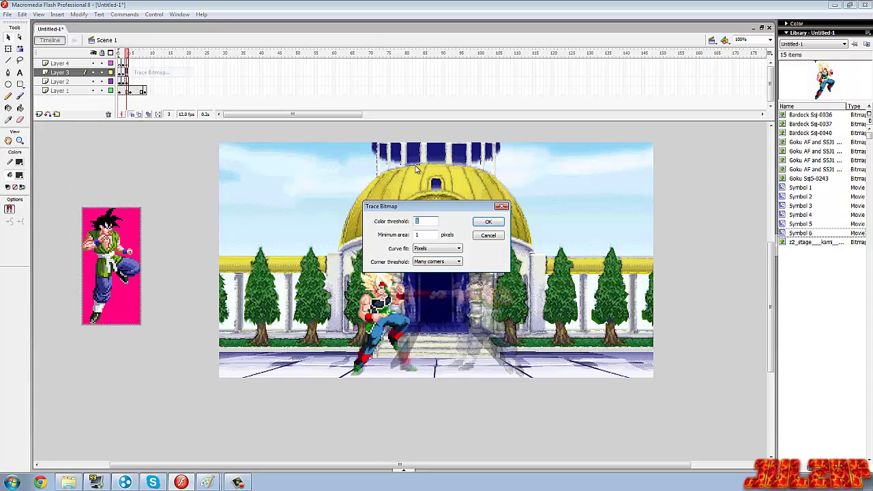
pyautogui.click(487, 222)
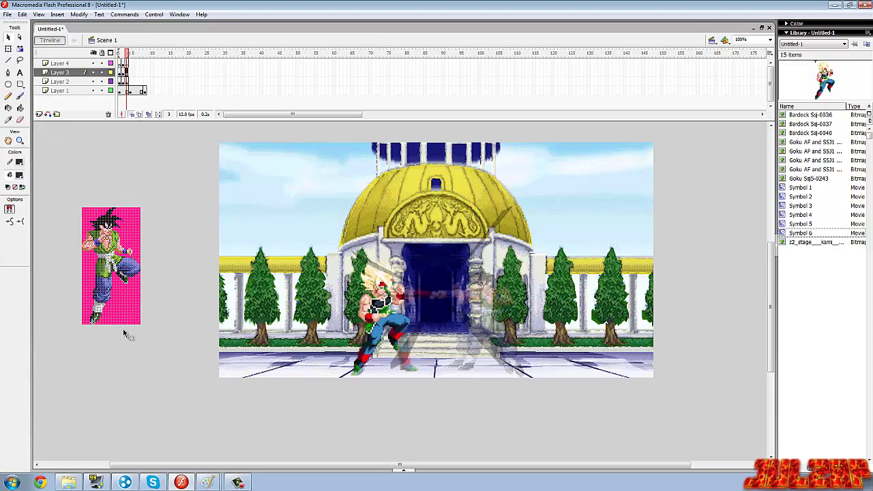
# Delete the pink background areas around the traced Goku sprite.
pyautogui.click(88, 314)
pyautogui.click(136, 232)
pyautogui.click(129, 215)
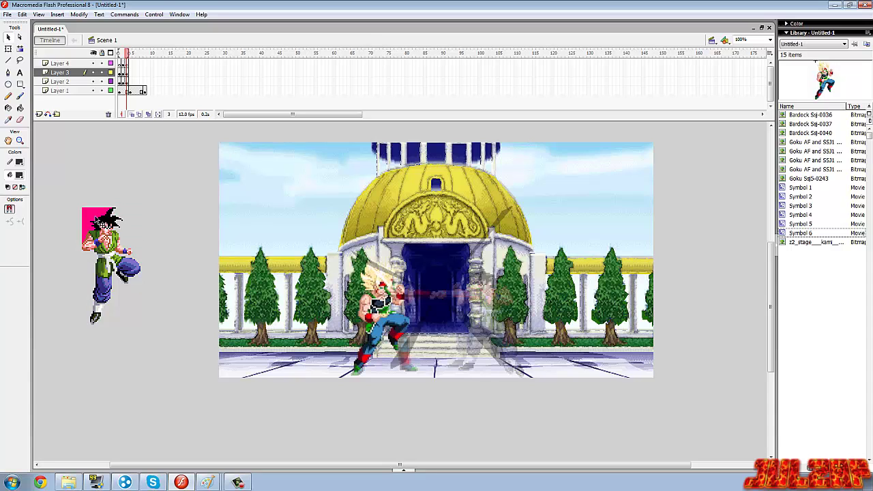
pyautogui.click(115, 217)
pyautogui.click(109, 217)
# Convert the whole traced Goku sprite to a movie clip symbol.
pyautogui.moveTo(172, 185); pyautogui.dragTo(64, 366)
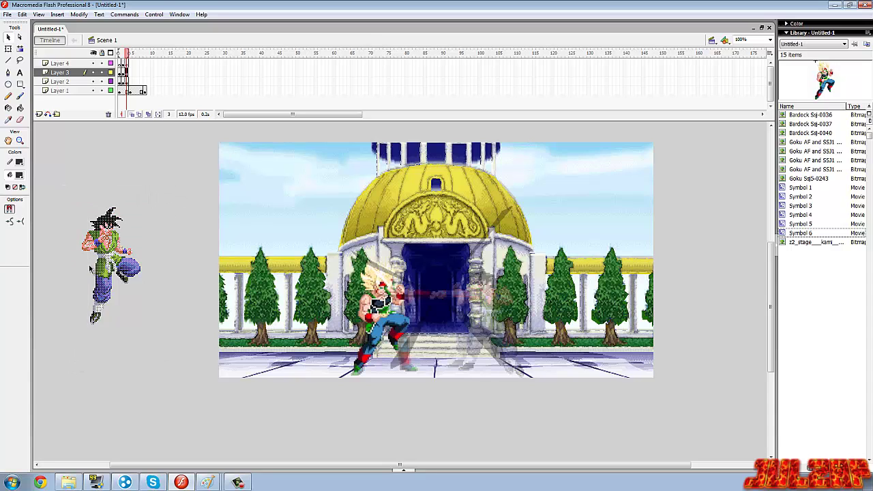
pyautogui.rightClick(108, 265)
pyautogui.click(156, 391)
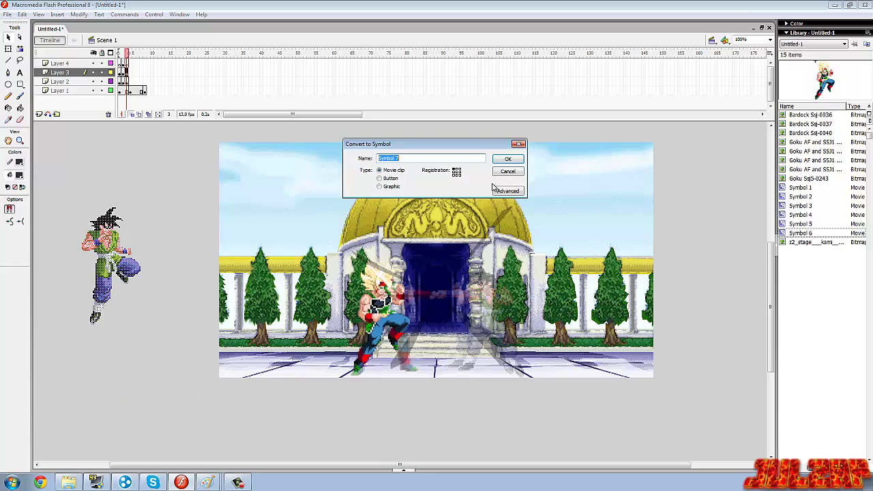
pyautogui.click(508, 152)
# Flip the Goku symbol horizontally and place it on the stage facing Bardock, over Goku's faded previous pose.
pyautogui.click(78, 14)
pyautogui.moveTo(39, 129)
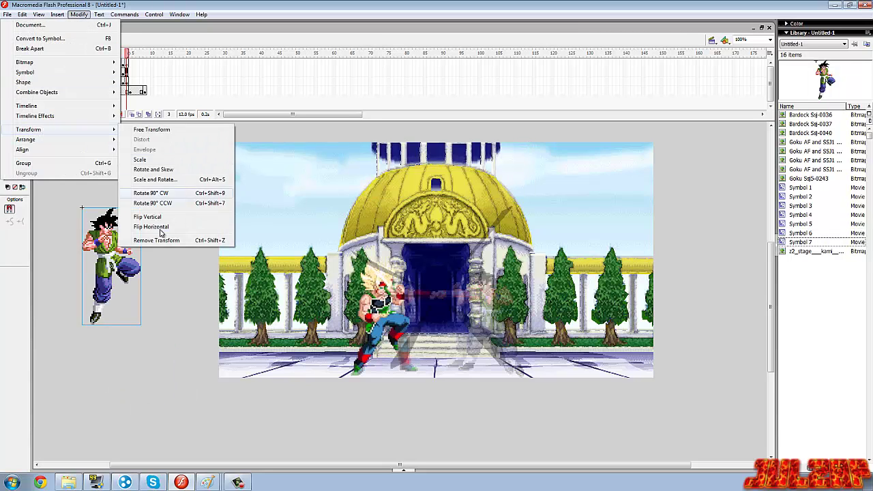
pyautogui.click(136, 227)
pyautogui.moveTo(122, 240); pyautogui.dragTo(488, 294)
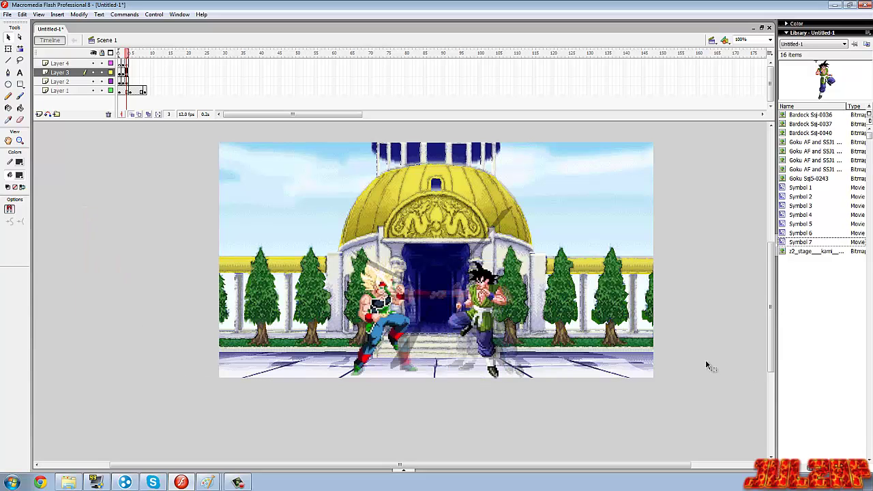
# Insert blank keyframes at frame 4 of Layer 2, Layer 3 and Layer 4.
pyautogui.click(379, 319)
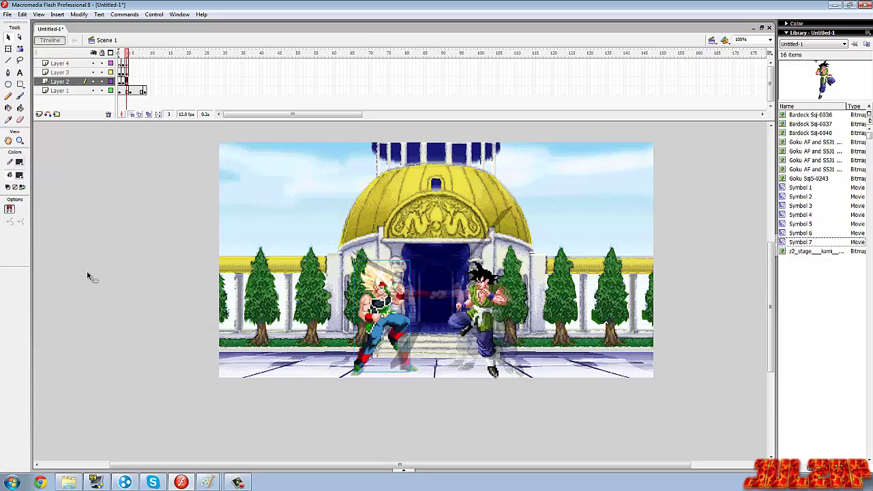
pyautogui.rightClick(133, 83)
pyautogui.click(171, 130)
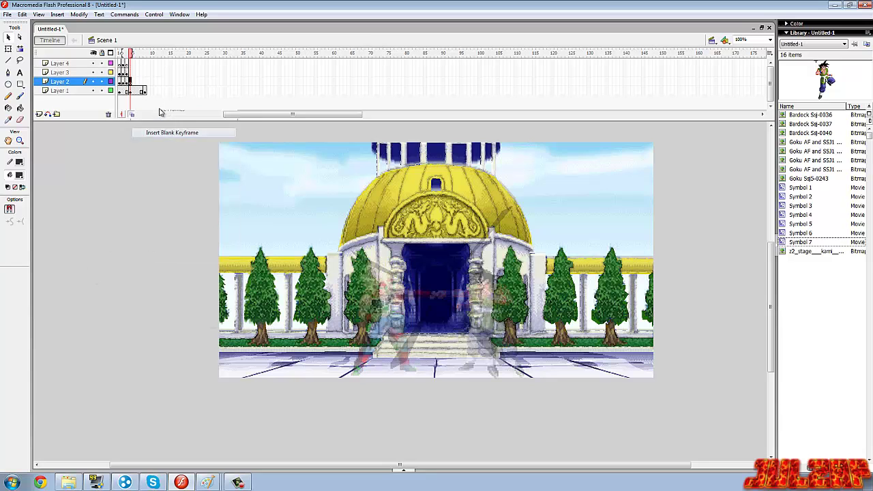
pyautogui.rightClick(132, 79)
pyautogui.click(153, 124)
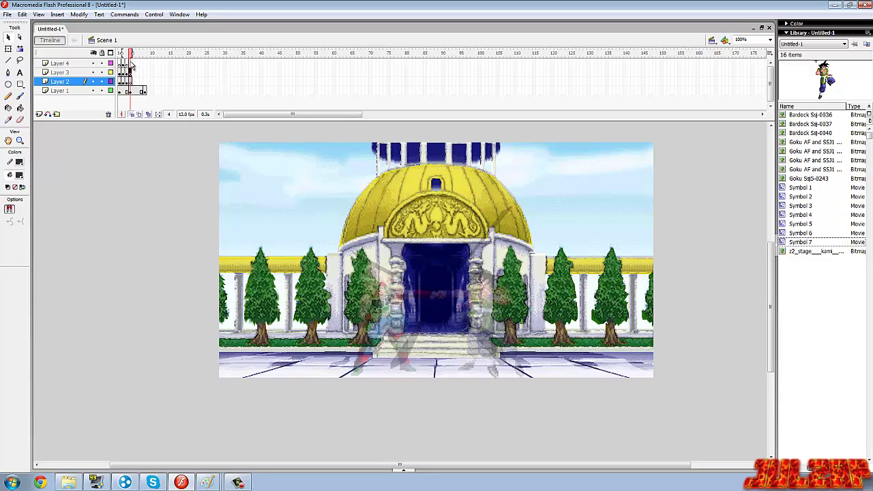
pyautogui.rightClick(133, 73)
pyautogui.click(157, 115)
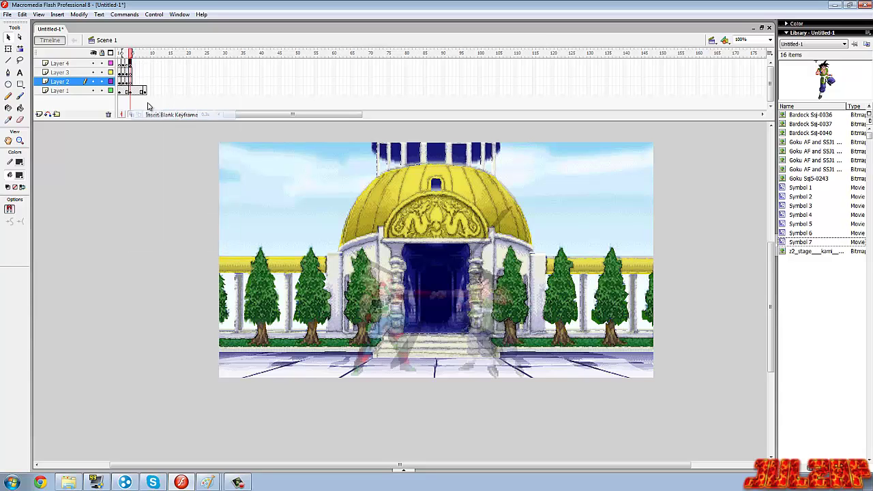
pyautogui.click(6, 14)
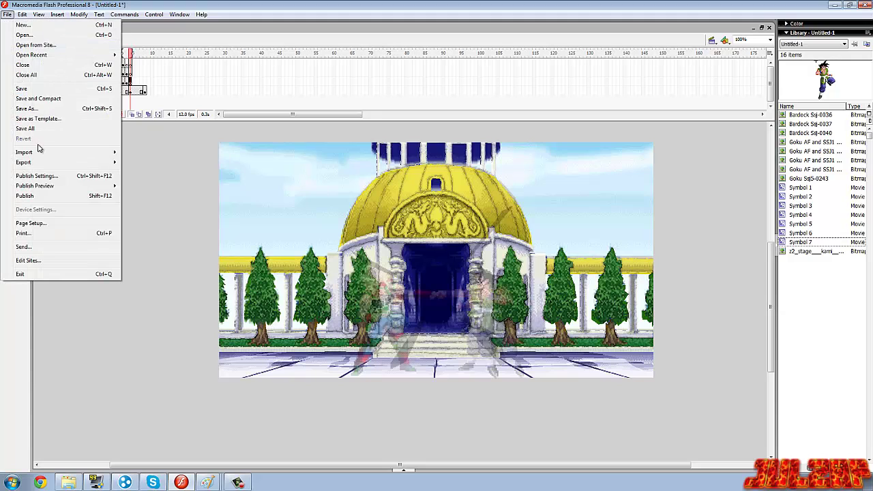
pyautogui.moveTo(109, 152)
pyautogui.click(153, 155)
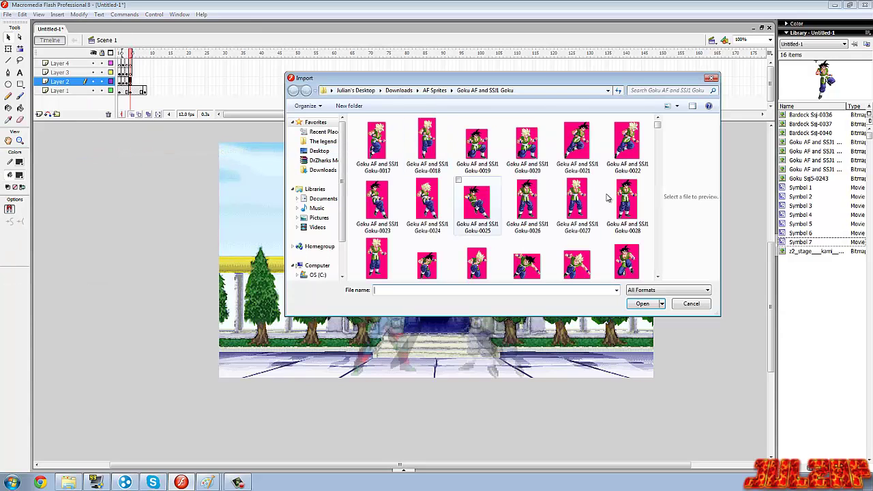
pyautogui.click(693, 304)
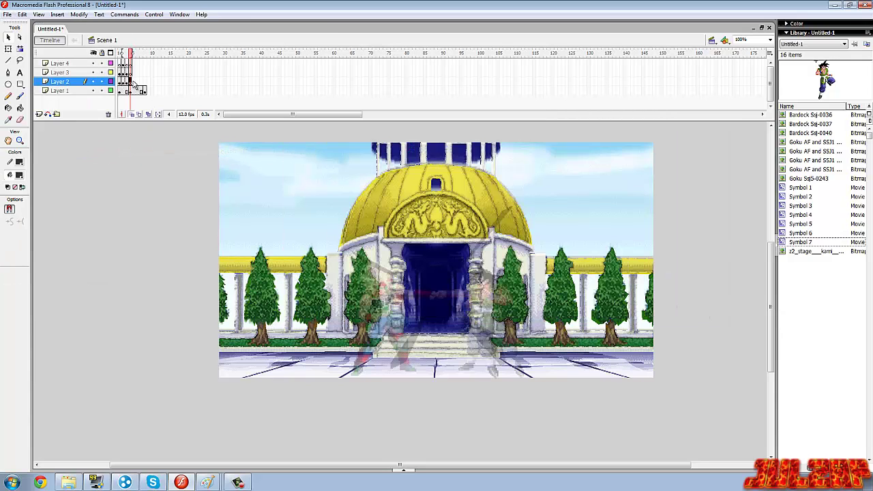
# Import the single side-kick Goku sprite from the Goku AF and SSJ1 Goku folder into frame 4 of Layer 3, beside the stage.
pyautogui.click(109, 71)
pyautogui.click(6, 14)
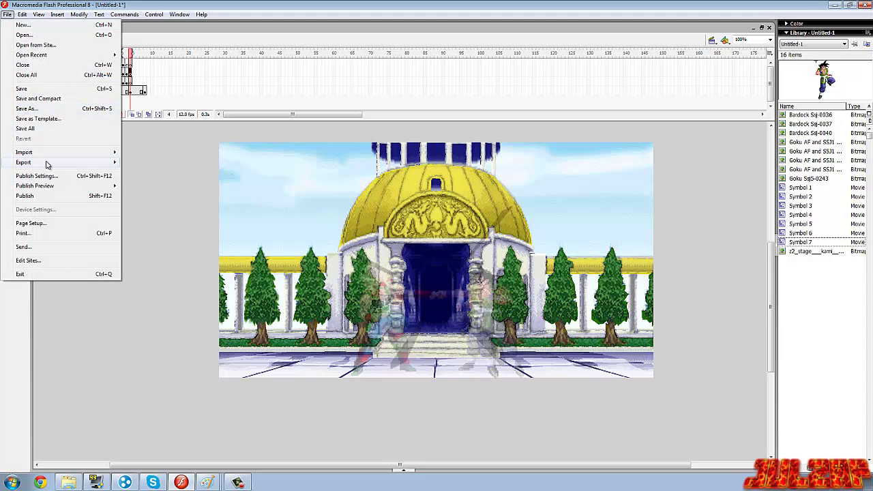
pyautogui.moveTo(49, 153)
pyautogui.click(170, 153)
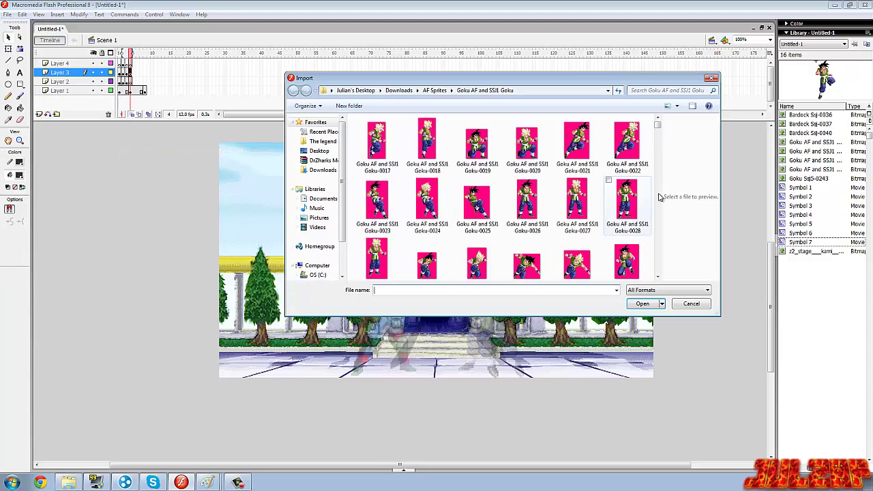
pyautogui.click(658, 277)
pyautogui.click(658, 277)
pyautogui.click(658, 277)
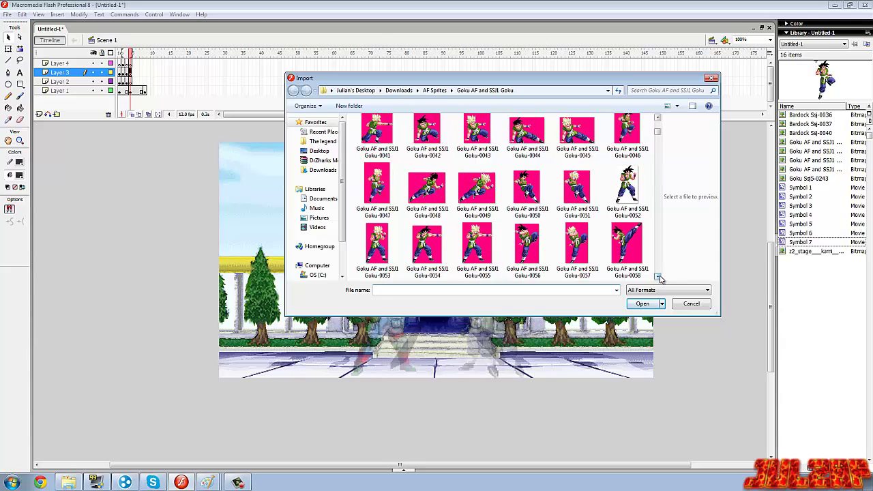
pyautogui.click(658, 277)
pyautogui.doubleClick(463, 265)
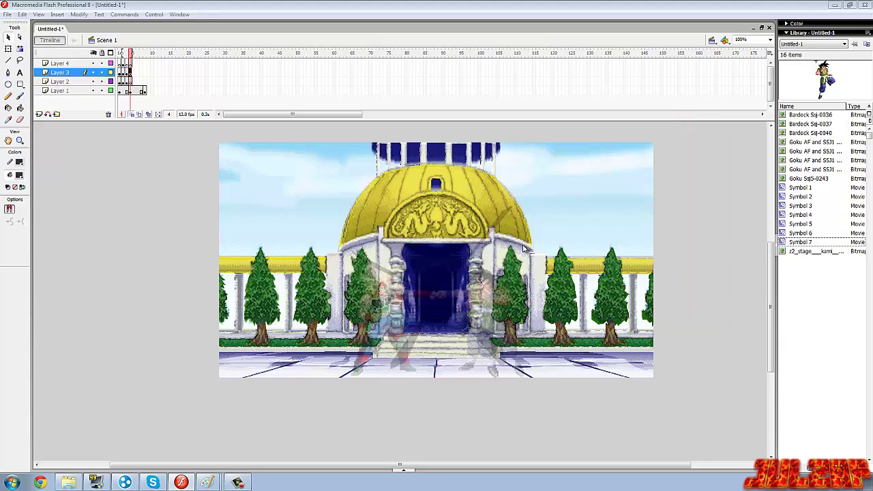
pyautogui.click(463, 264)
pyautogui.moveTo(145, 204); pyautogui.dragTo(64, 168)
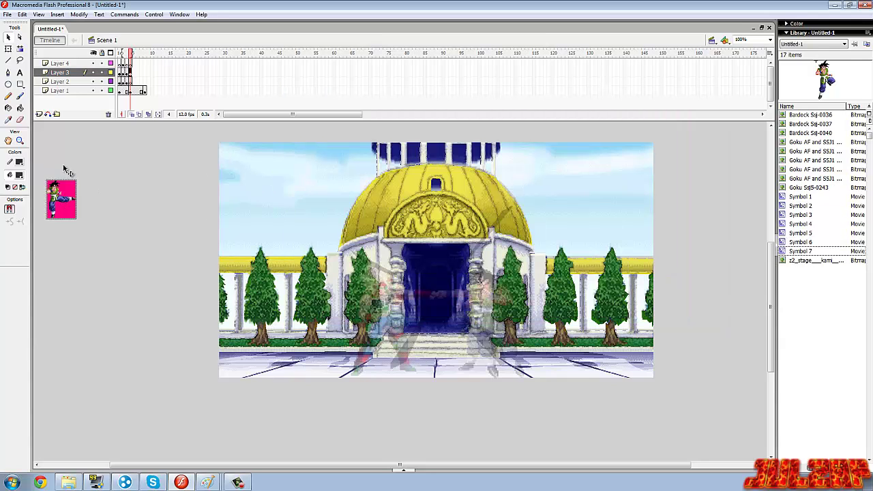
# Enlarge the imported Goku kick sprite with Scale and Rotate and reposition it on the pasteboard beside the stage.
pyautogui.click(78, 15)
pyautogui.moveTo(31, 129)
pyautogui.click(164, 179)
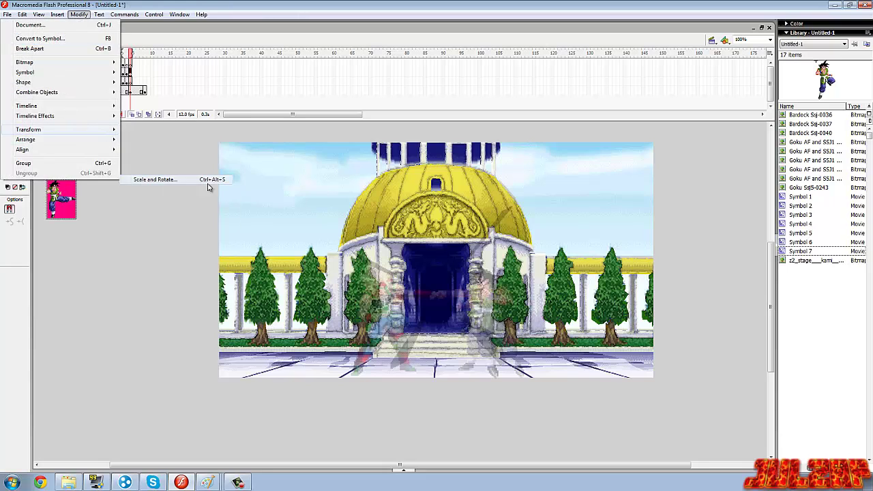
pyautogui.click(481, 230)
pyautogui.moveTo(79, 180); pyautogui.dragTo(136, 221)
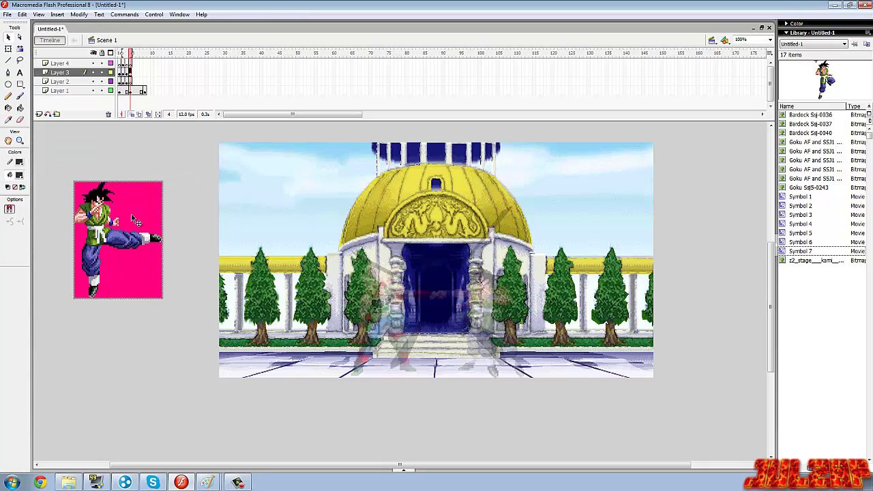
# Convert the enlarged Goku kick sprite to vector shapes with Trace Bitmap.
pyautogui.click(79, 14)
pyautogui.moveTo(41, 62)
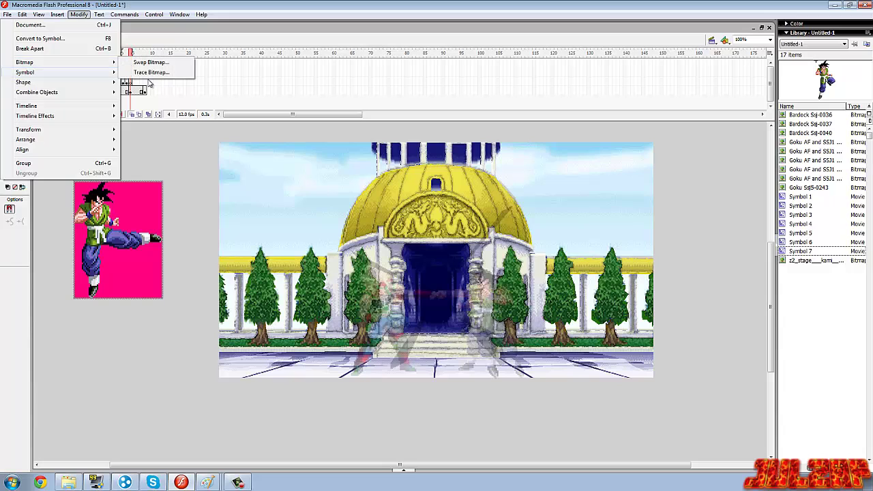
pyautogui.click(151, 73)
pyautogui.click(493, 221)
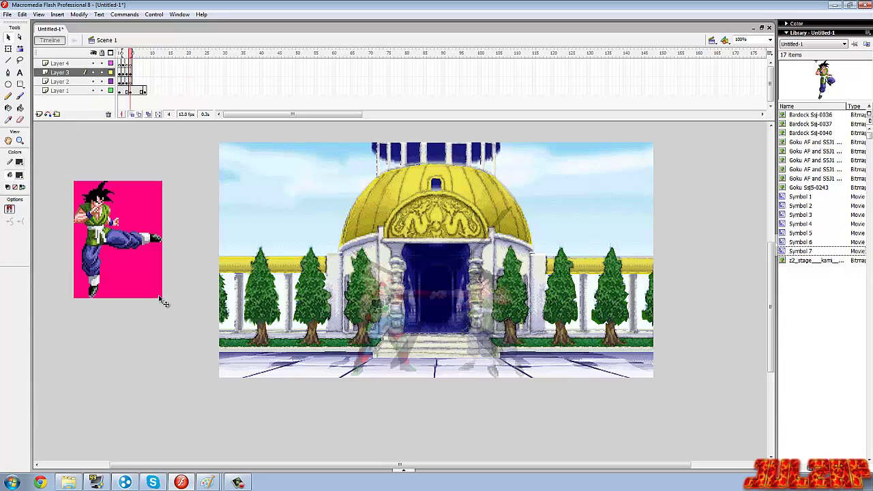
# Delete the pink background areas around the traced Goku kick sprite.
pyautogui.click(81, 273)
pyautogui.press('Delete')
pyautogui.click(143, 205)
pyautogui.press('Delete')
pyautogui.click(75, 193)
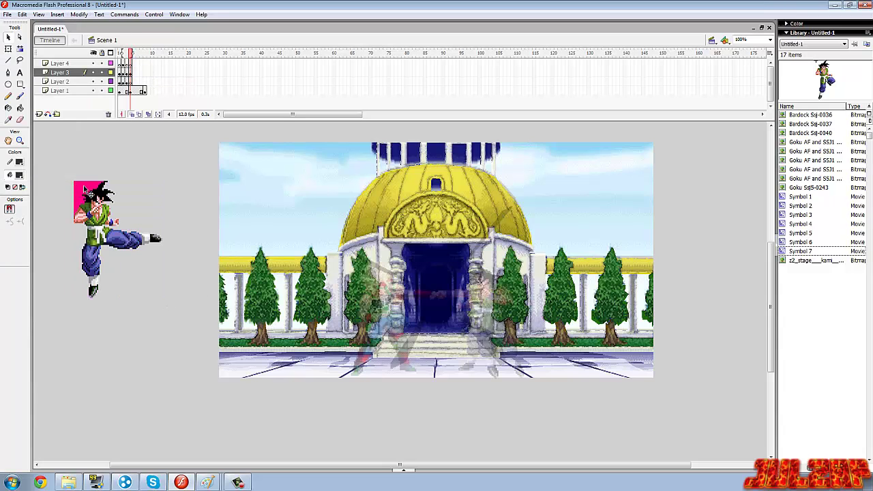
pyautogui.press('Delete')
# Convert the whole traced Goku kick sprite to a movie clip symbol.
pyautogui.moveTo(189, 153)
pyautogui.mouseDown()
pyautogui.moveTo(115, 297)
pyautogui.moveTo(55, 336)
pyautogui.mouseUp()
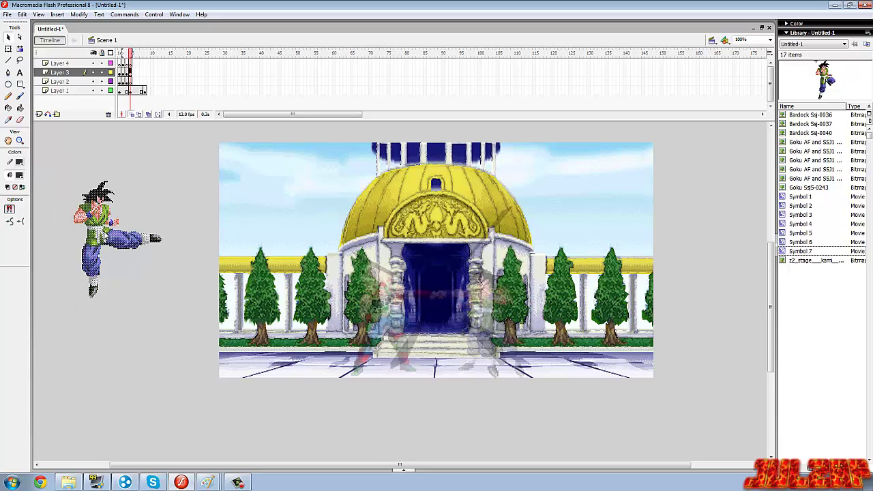
pyautogui.rightClick(102, 232)
pyautogui.click(140, 366)
pyautogui.click(516, 161)
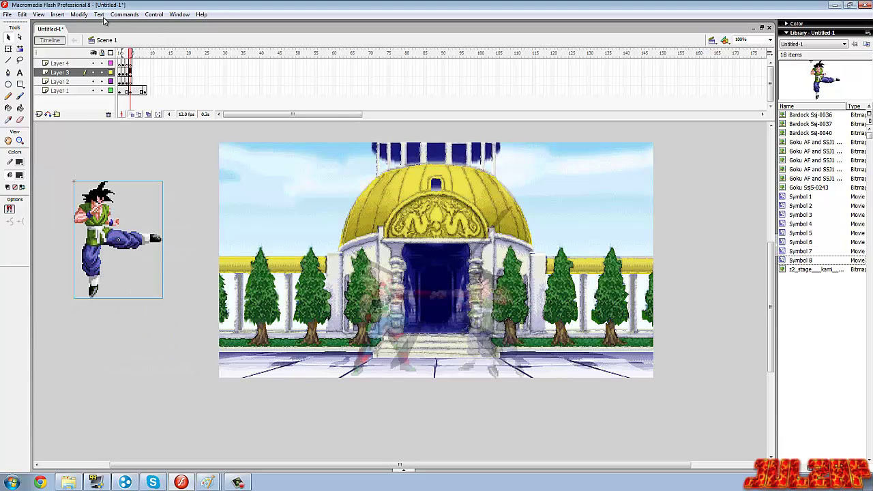
# Flip the Goku kick symbol horizontally and place it on the stage over Goku's faded previous pose, kicking toward Bardock.
pyautogui.click(79, 14)
pyautogui.moveTo(47, 130)
pyautogui.click(150, 229)
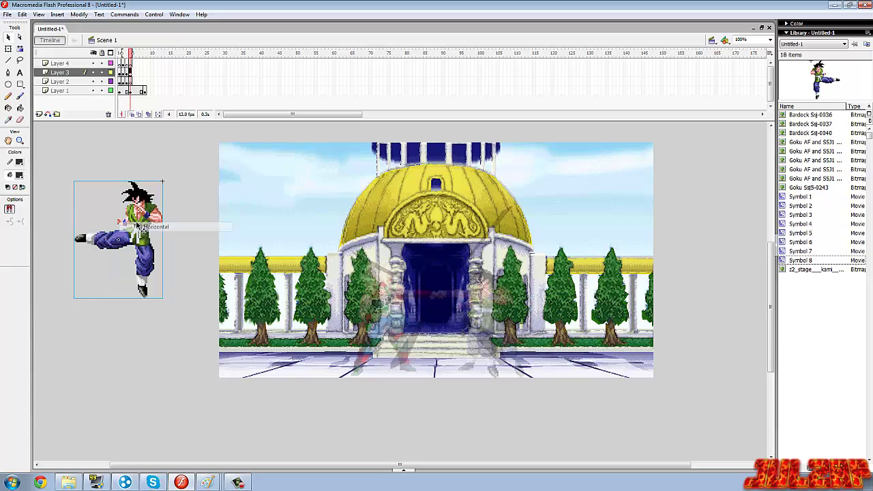
pyautogui.moveTo(235, 236)
pyautogui.mouseDown()
pyautogui.moveTo(481, 300)
pyautogui.moveTo(496, 294)
pyautogui.moveTo(489, 266)
pyautogui.mouseUp()
pyautogui.click(66, 289)
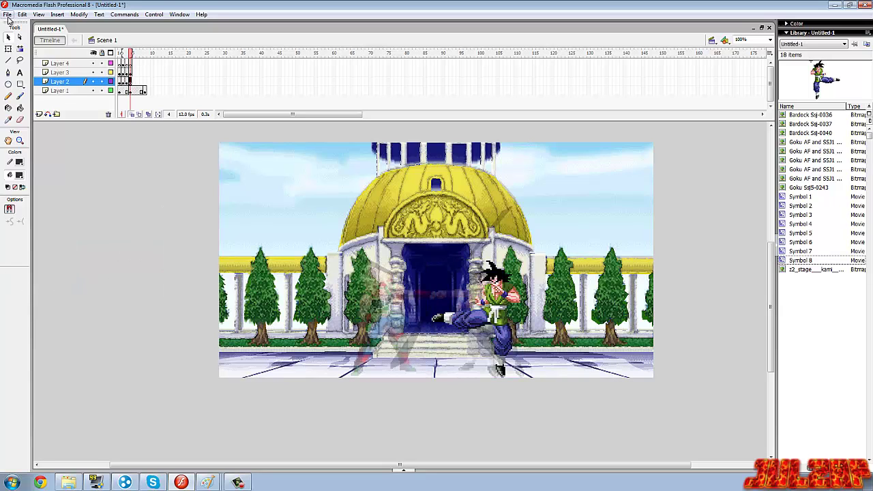
# Import only Bardock Ssj-0041 from the Bardock Ssj folder in AF Sprites into frame 4 of Layer 2, without the image sequence.
pyautogui.click(7, 14)
pyautogui.moveTo(99, 158)
pyautogui.click(154, 152)
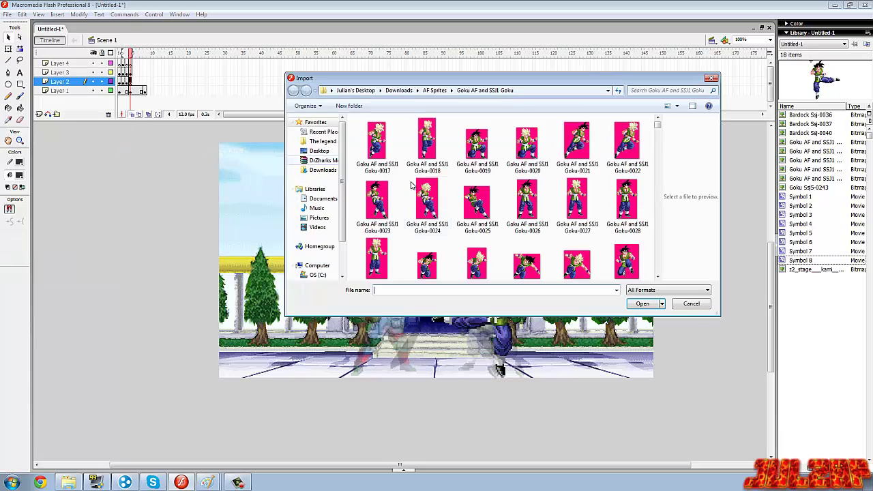
pyautogui.click(322, 170)
pyautogui.doubleClick(378, 142)
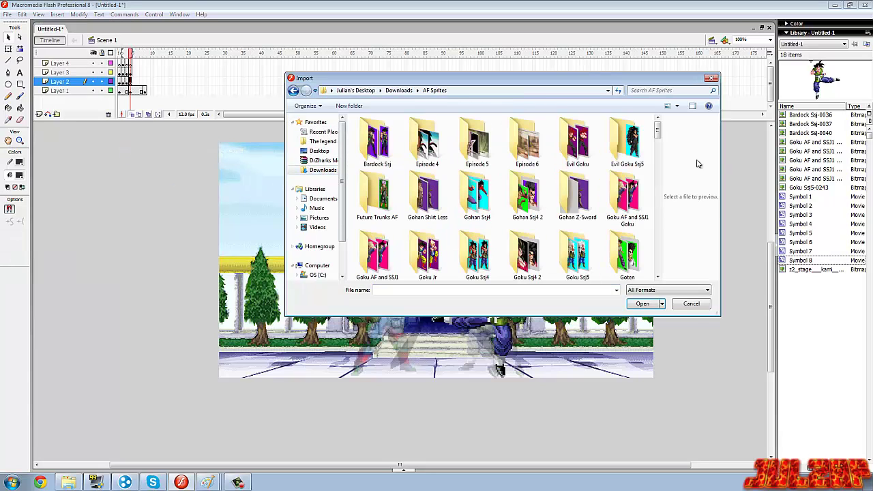
pyautogui.scroll(-3, 659, 130)
pyautogui.scroll(3, 659, 131)
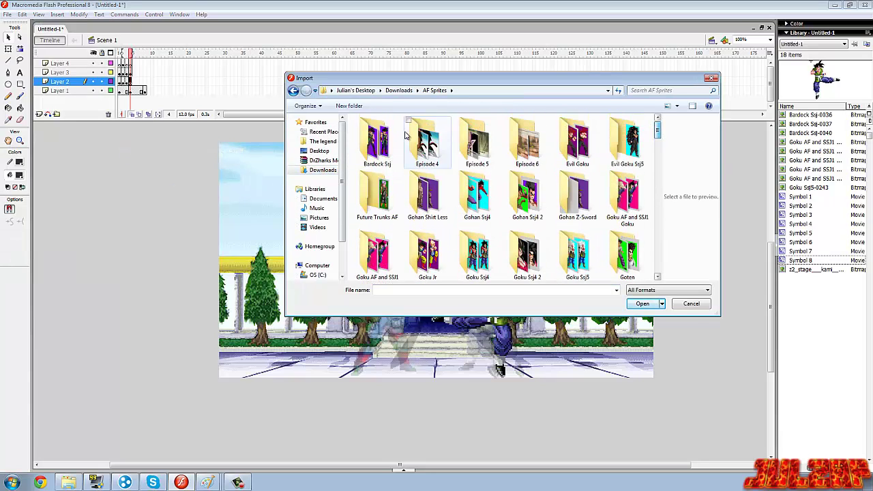
pyautogui.click(373, 137)
pyautogui.doubleClick(373, 137)
pyautogui.scroll(-5, 657, 278)
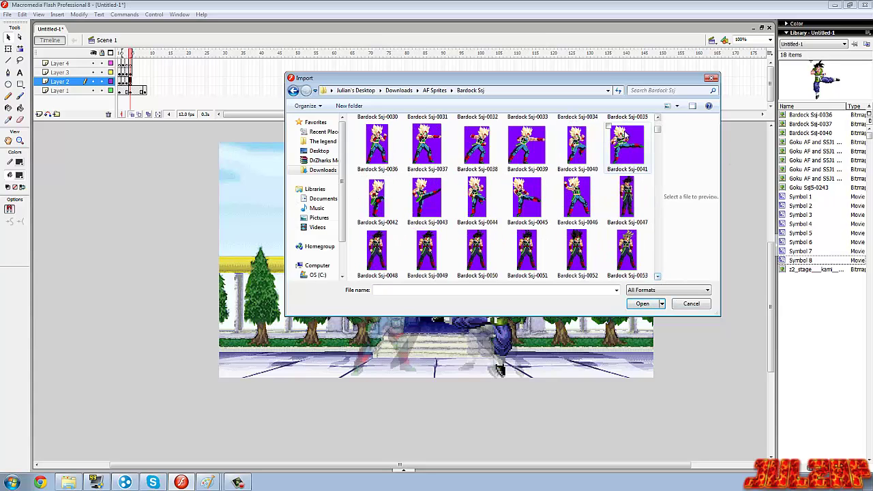
pyautogui.doubleClick(626, 142)
pyautogui.click(474, 261)
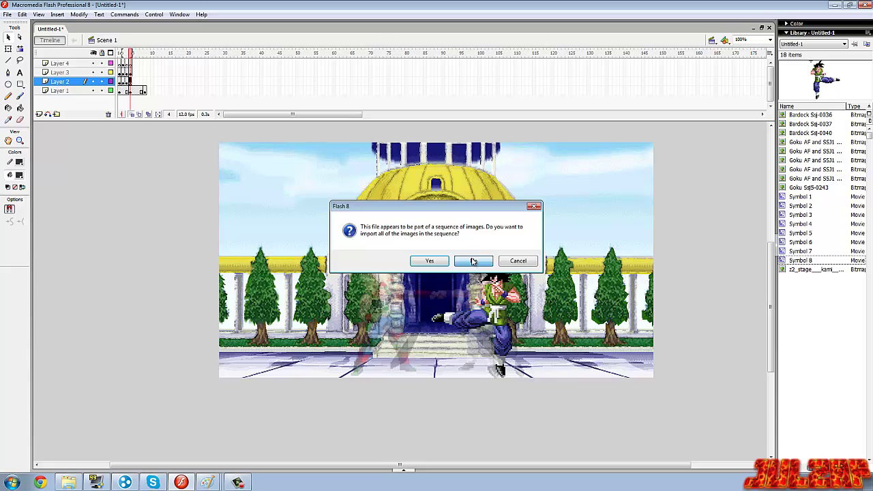
# Move the imported Bardock kick sprite onto the empty area beside the stage and scale it to 300%.
pyautogui.moveTo(389, 287); pyautogui.dragTo(105, 251)
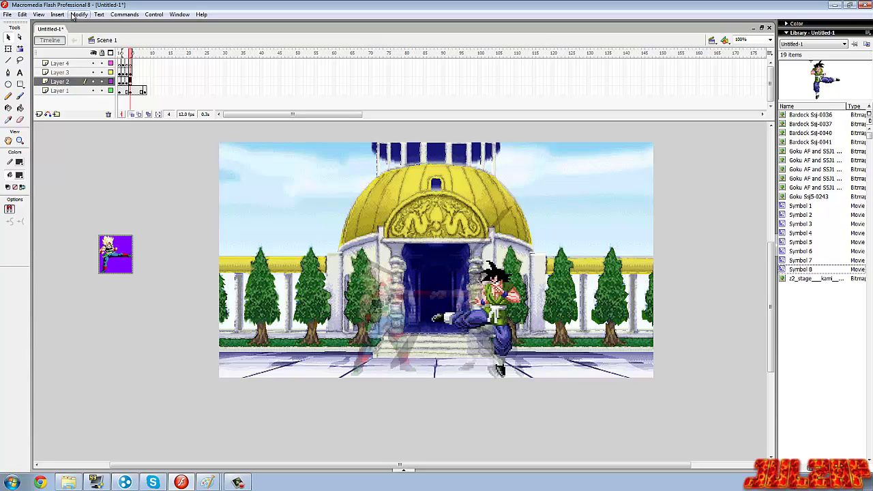
pyautogui.click(57, 14)
pyautogui.moveTo(61, 131)
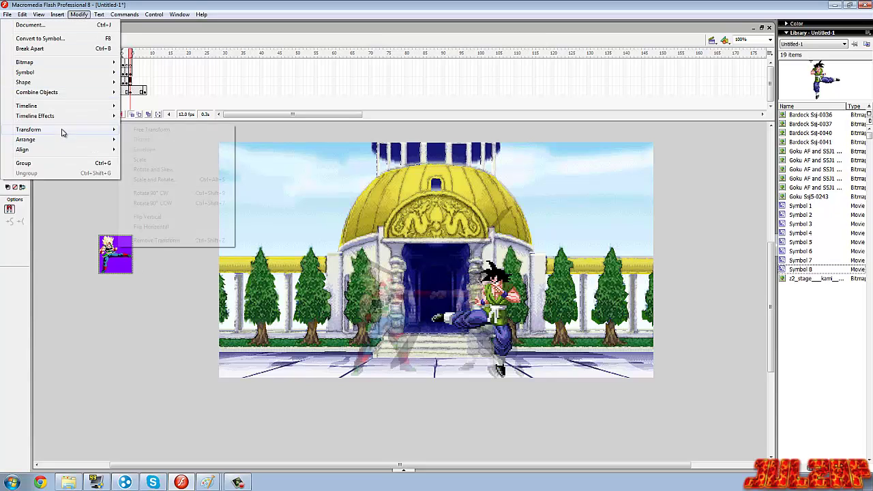
pyautogui.click(154, 178)
pyautogui.write('300')
pyautogui.press('Return')
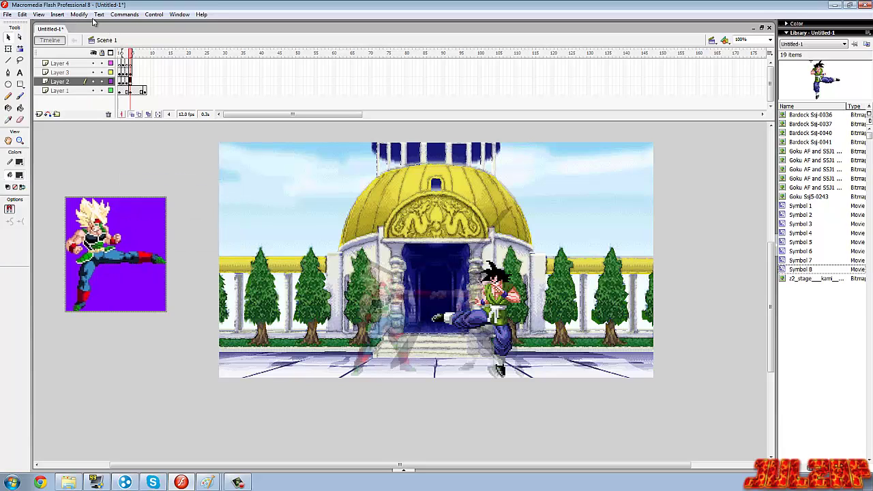
# Trace the kick sprite's bitmap with colour threshold 1, minimum area 1, Pixels curve fit and Many corners.
pyautogui.click(79, 14)
pyautogui.moveTo(72, 60)
pyautogui.click(168, 72)
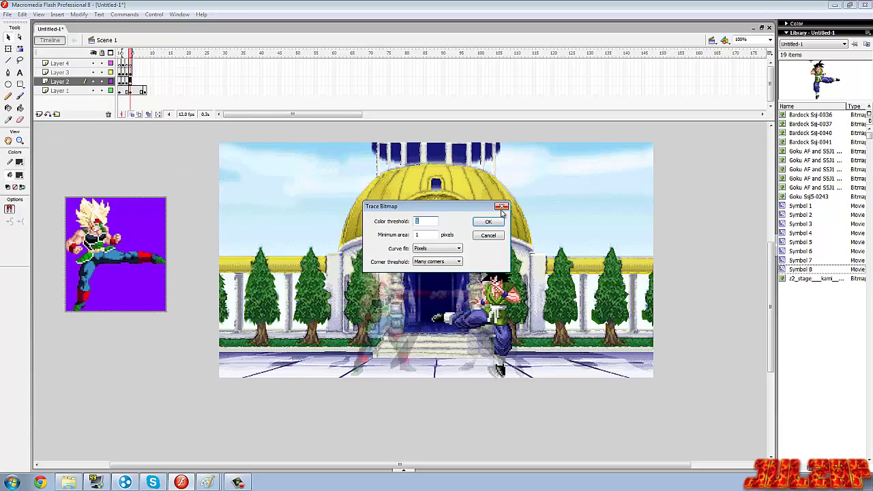
pyautogui.click(489, 223)
# Delete all the purple background areas around the traced kick sprite.
pyautogui.click(130, 281)
pyautogui.press('Delete')
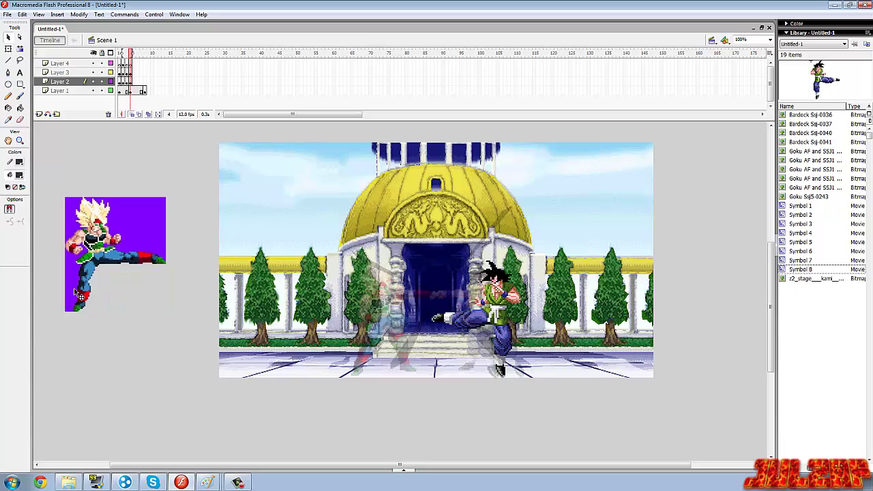
pyautogui.click(69, 285)
pyautogui.press('Delete')
pyautogui.click(130, 216)
pyautogui.press('Delete')
pyautogui.click(129, 235)
pyautogui.press('Delete')
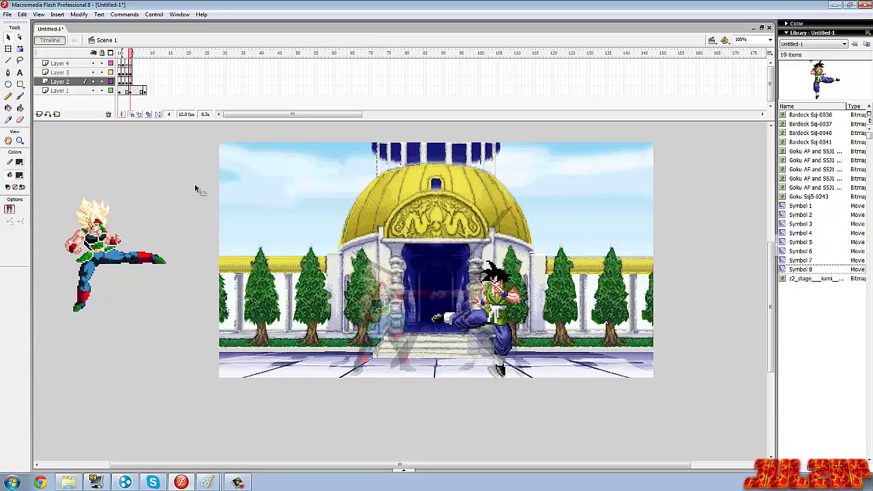
# Select the whole cleaned kick sprite and convert it to a movie clip symbol.
pyautogui.moveTo(194, 183); pyautogui.dragTo(57, 366)
pyautogui.rightClick(97, 234)
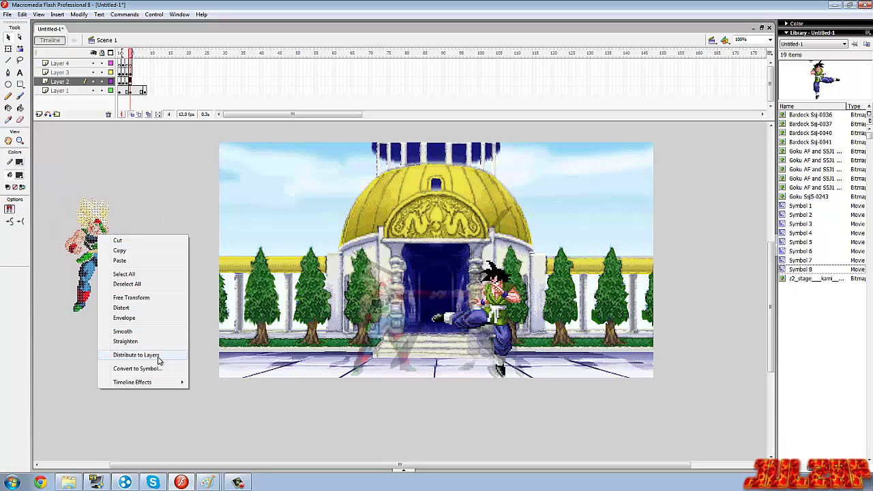
pyautogui.click(137, 368)
pyautogui.click(507, 160)
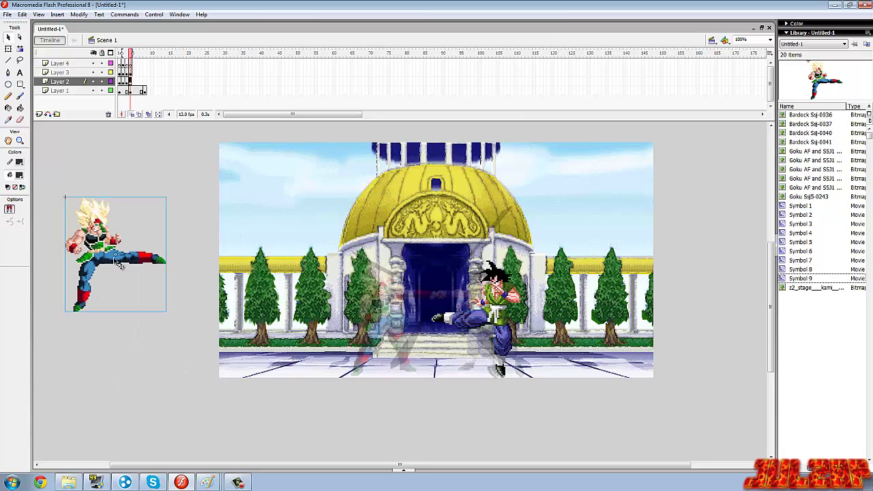
# Place the kicking fighter on the stage so that his foot meets the opponent's outstretched foot.
pyautogui.moveTo(117, 263); pyautogui.dragTo(366, 311)
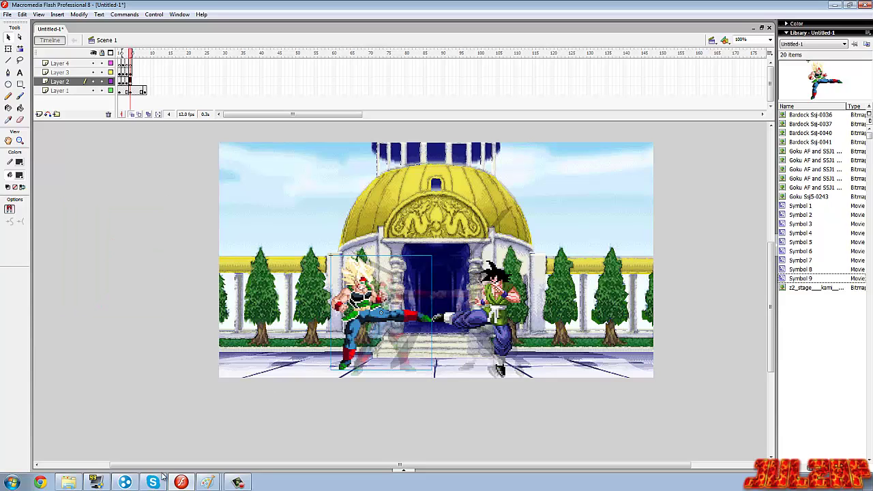
pyautogui.click(86, 385)
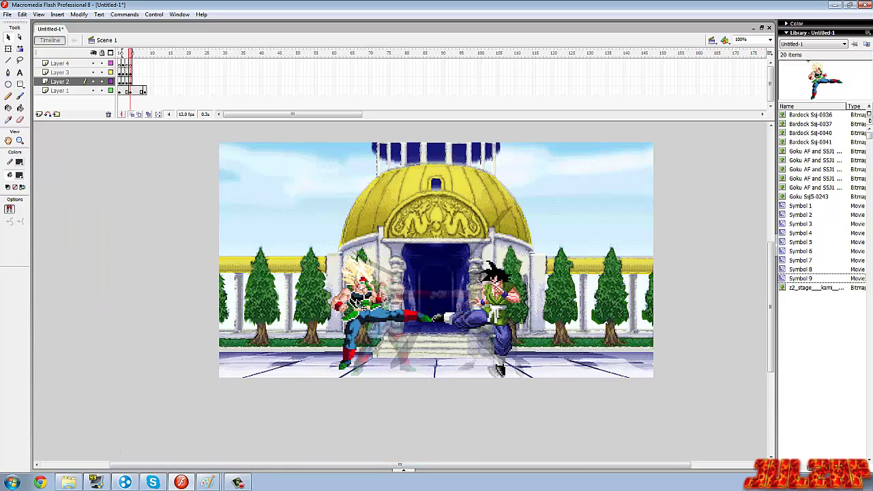
pyautogui.moveTo(368, 310); pyautogui.dragTo(387, 309)
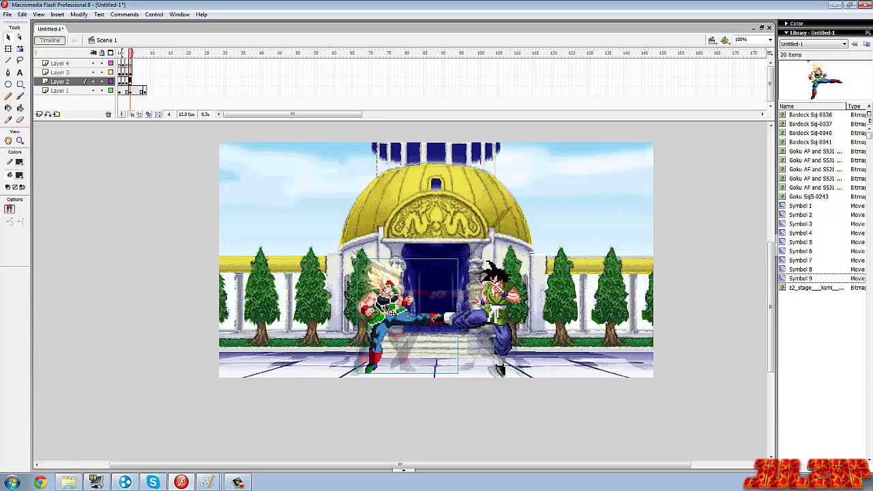
pyautogui.click(275, 330)
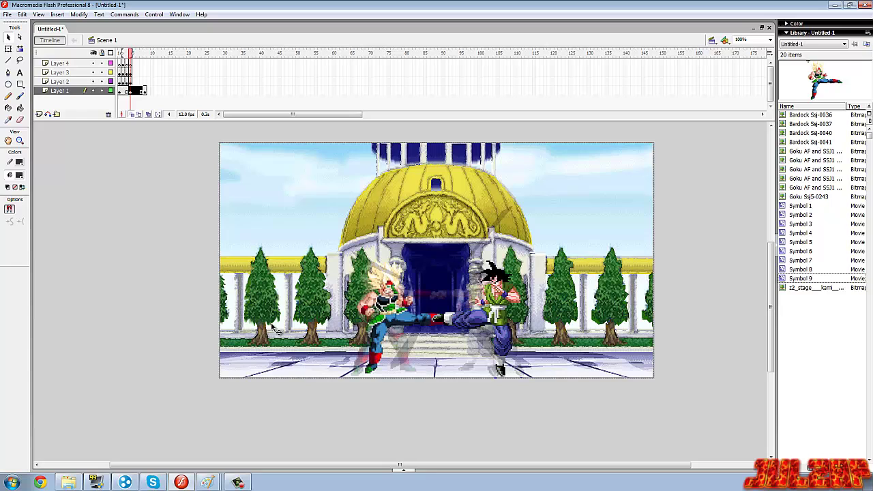
pyautogui.click(194, 404)
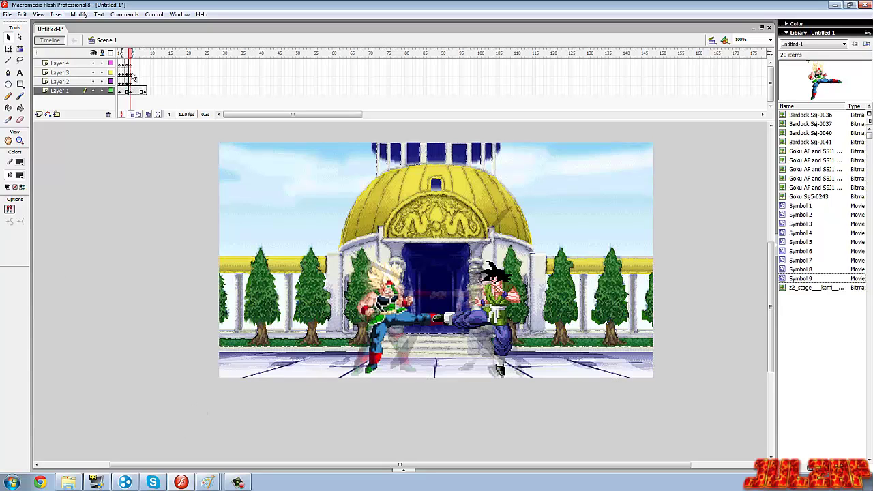
# Copy the black impact lines from frame 2 of Layer 4 and paste them into frame 4 of that layer.
pyautogui.moveTo(135, 77); pyautogui.dragTo(130, 63)
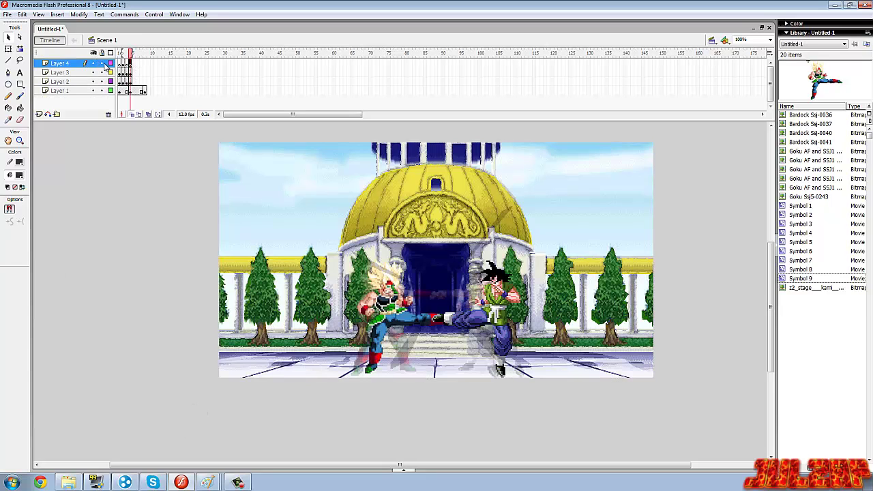
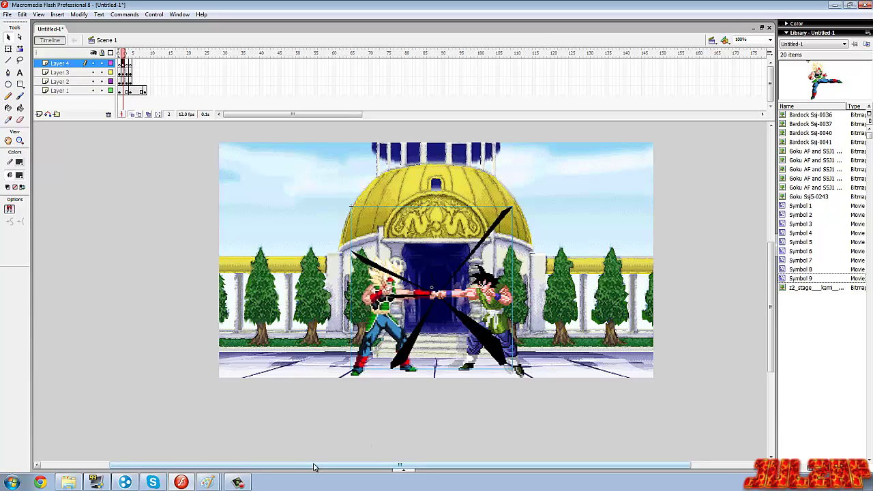
pyautogui.rightClick(496, 353)
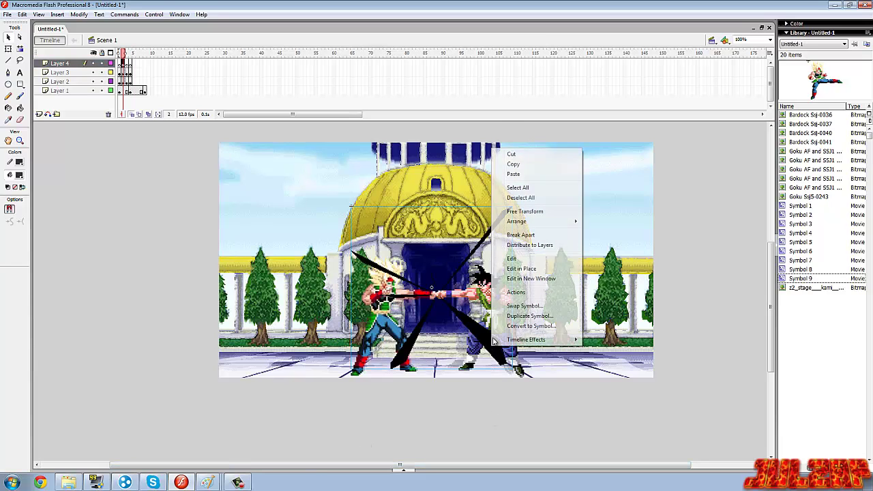
pyautogui.click(513, 164)
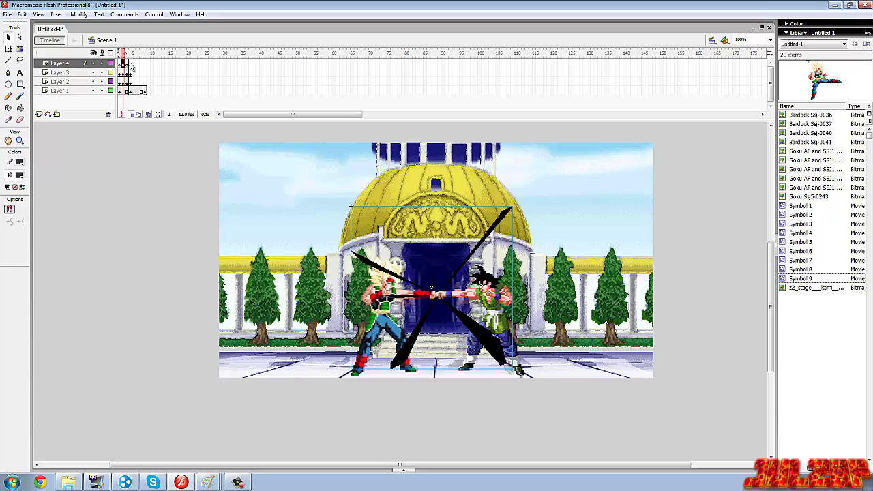
pyautogui.click(129, 63)
pyautogui.rightClick(163, 230)
pyautogui.click(179, 252)
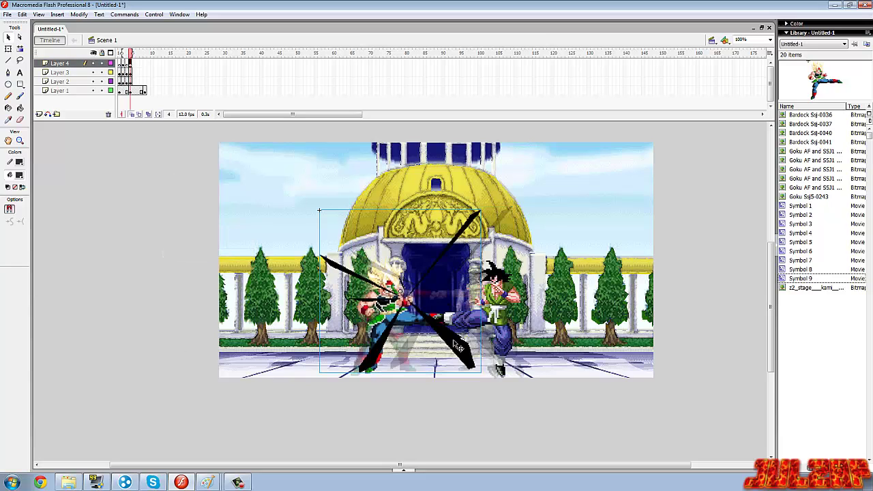
# Flip the pasted impact lines horizontally and centre them on the point where the fighters' feet meet.
pyautogui.moveTo(458, 347); pyautogui.dragTo(197, 300)
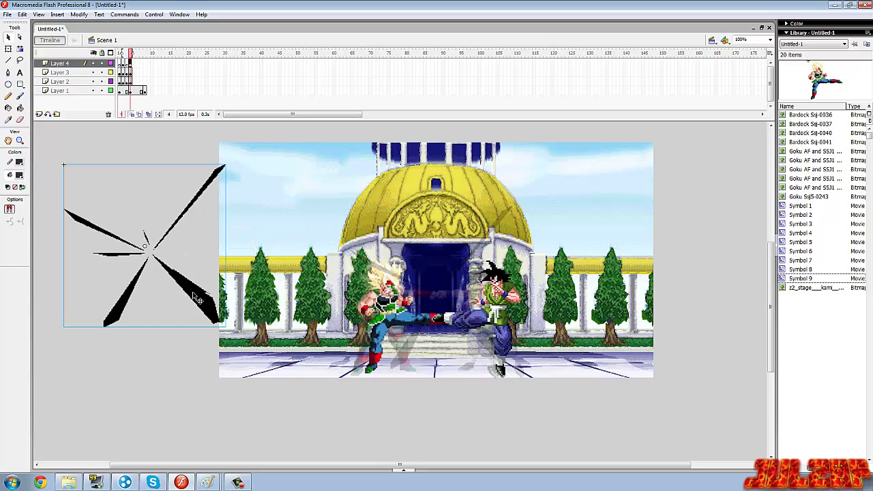
pyautogui.click(79, 14)
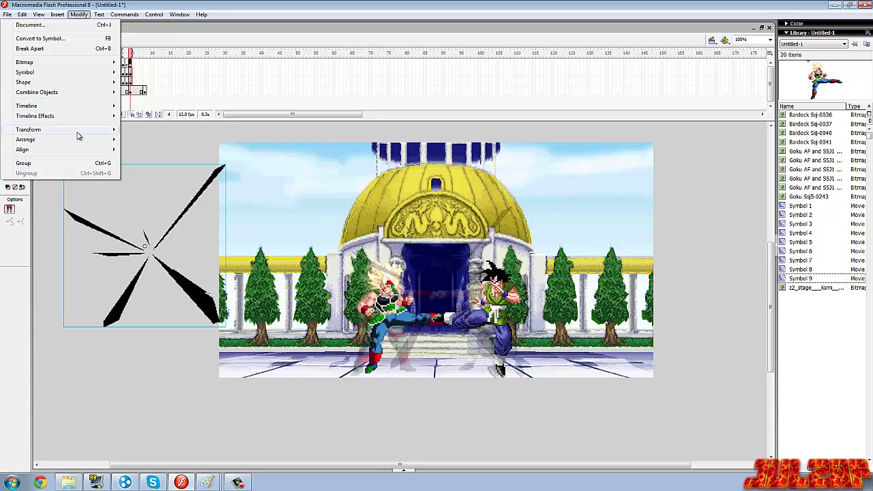
pyautogui.moveTo(77, 131)
pyautogui.click(189, 228)
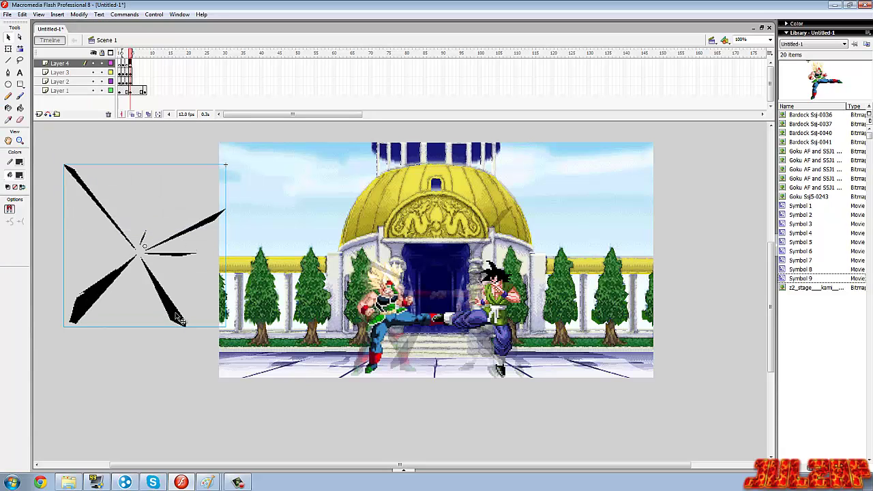
pyautogui.moveTo(178, 321); pyautogui.dragTo(477, 390)
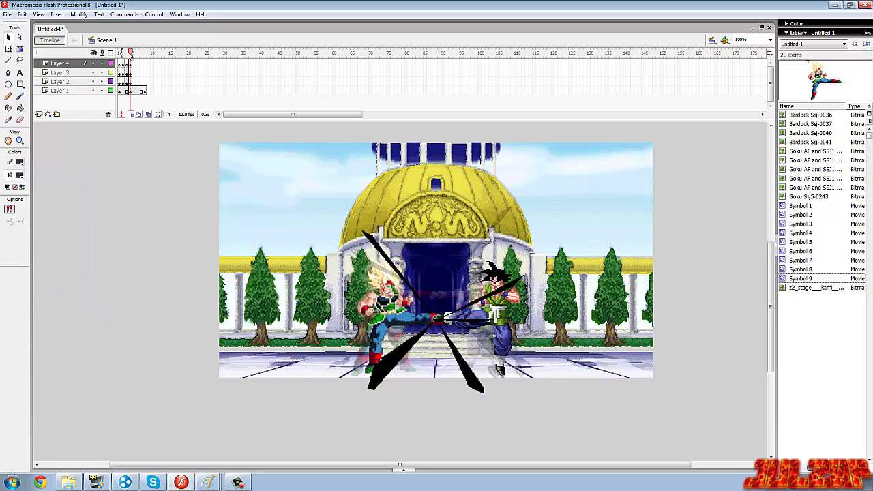
# Insert blank keyframes at frame 5 on Layers 2, 3 and 4.
pyautogui.moveTo(129, 55)
pyautogui.mouseDown()
pyautogui.moveTo(121, 55)
pyautogui.moveTo(136, 56)
pyautogui.mouseUp()
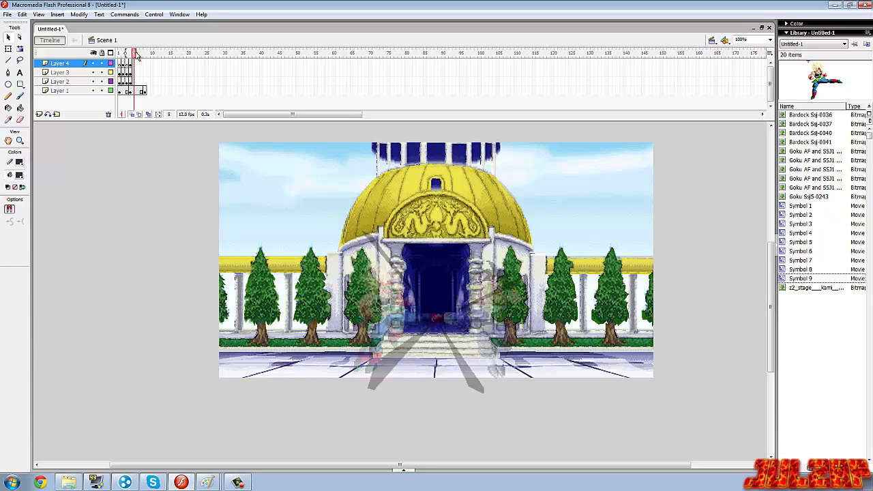
pyautogui.rightClick(136, 87)
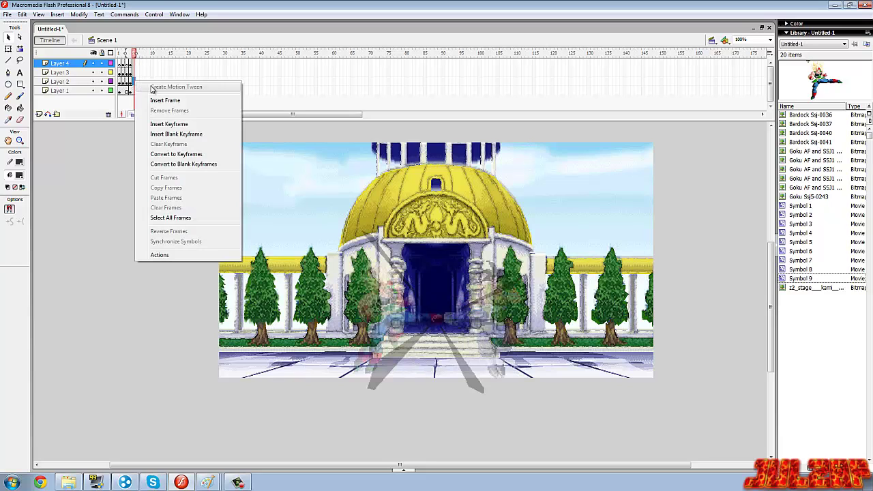
pyautogui.click(174, 131)
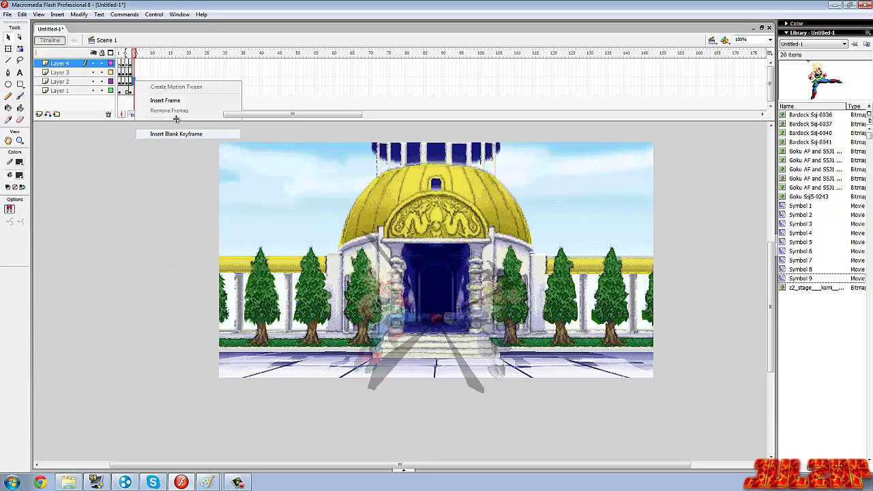
pyautogui.rightClick(135, 73)
pyautogui.click(174, 123)
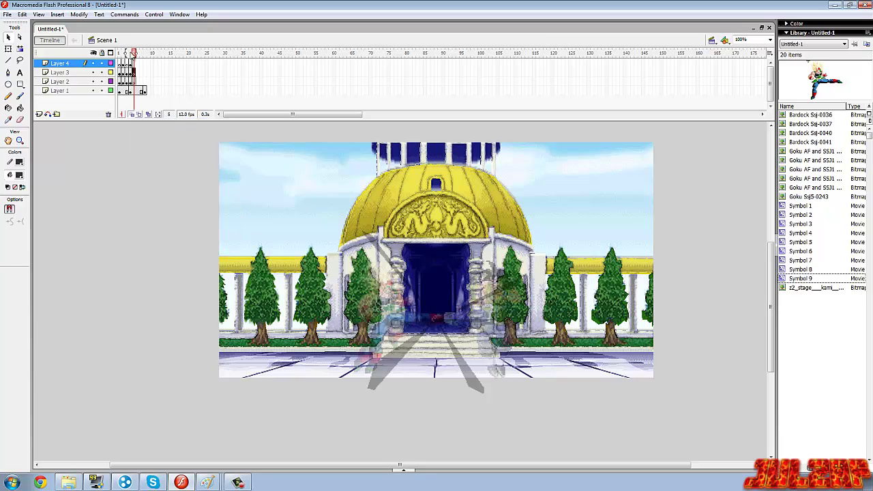
pyautogui.rightClick(135, 65)
pyautogui.click(174, 114)
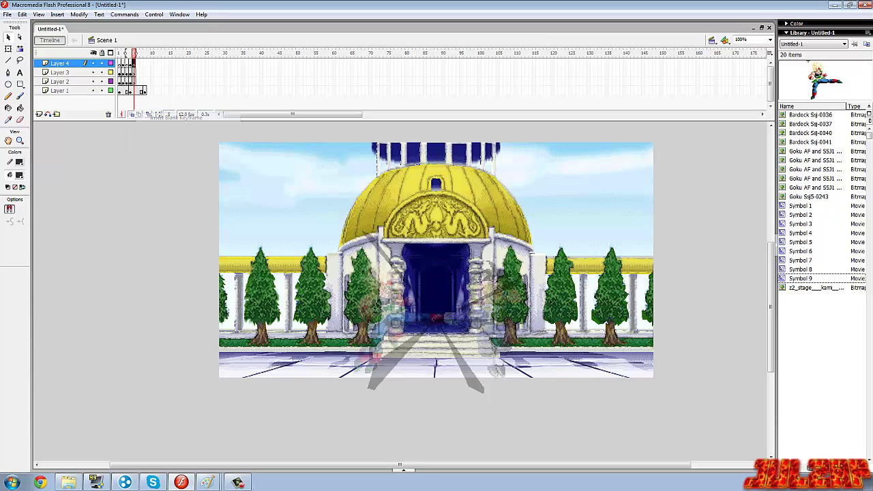
# Import only the sprite Bardock Ssj-0038 into frame 5 of Layer 2, without the rest of its image sequence.
pyautogui.click(137, 82)
pyautogui.click(7, 15)
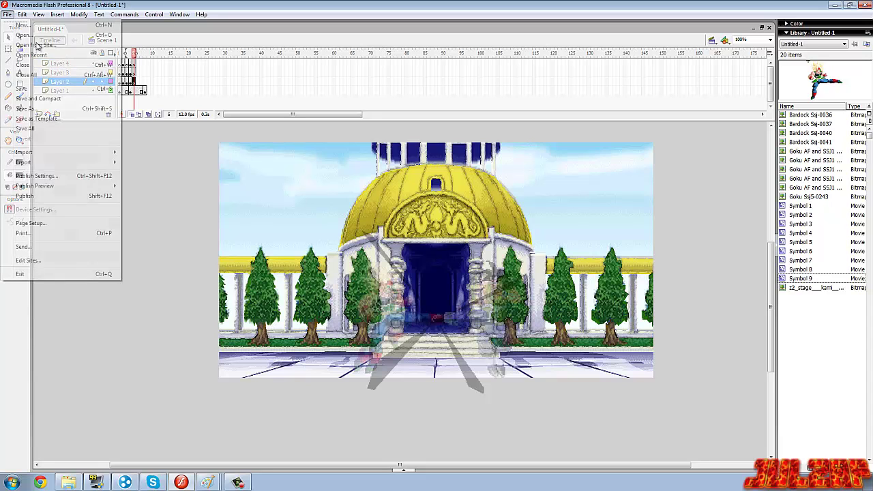
pyautogui.moveTo(85, 153)
pyautogui.click(153, 152)
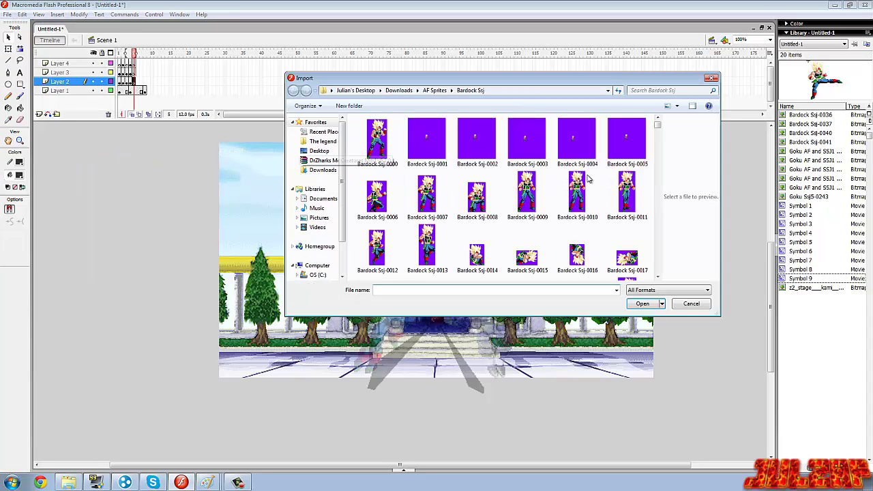
pyautogui.click(658, 275)
pyautogui.click(658, 276)
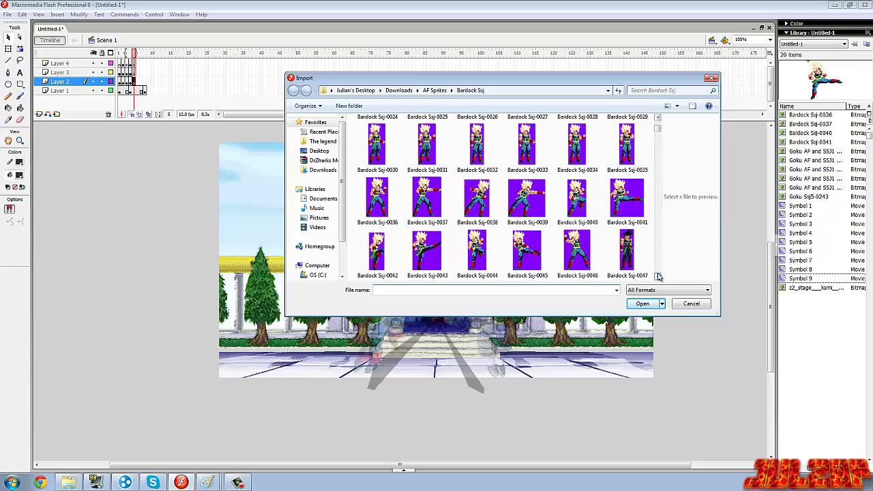
pyautogui.doubleClick(477, 198)
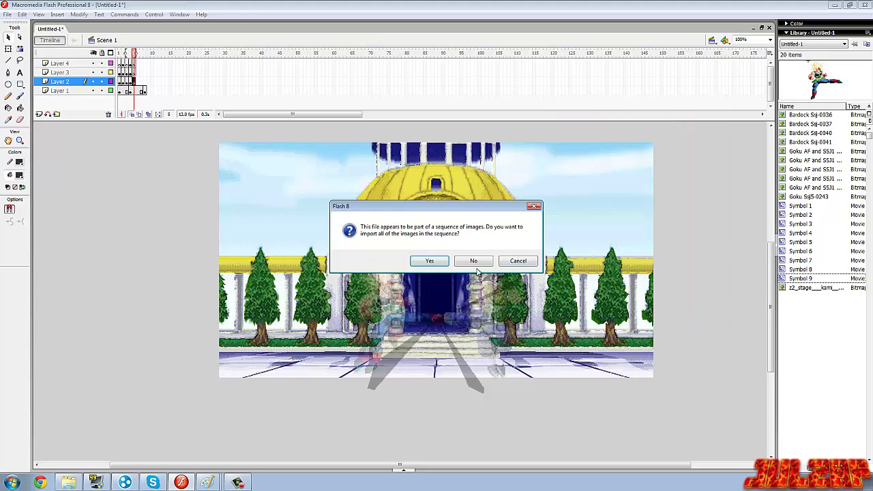
pyautogui.click(469, 260)
# Move the Bardock Ssj-0038 sprite beside the stage and enlarge it with Scale and Rotate.
pyautogui.moveTo(389, 301); pyautogui.dragTo(176, 241)
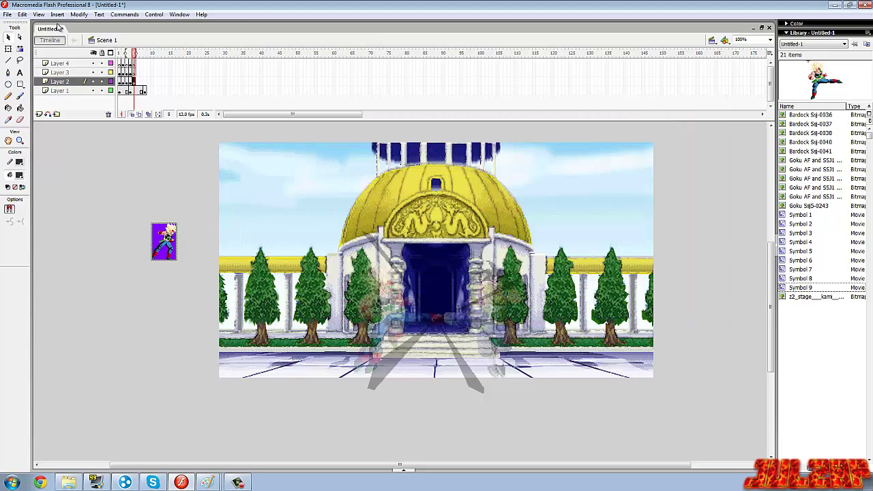
pyautogui.click(78, 15)
pyautogui.moveTo(87, 133)
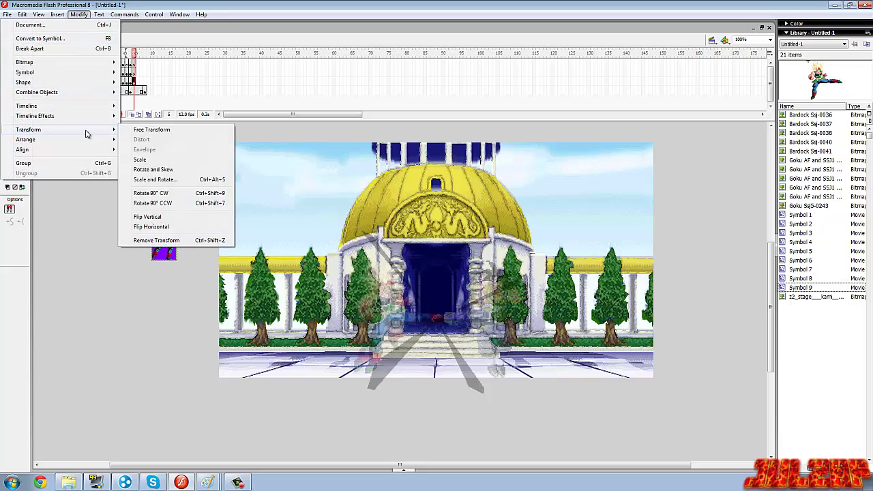
pyautogui.click(161, 181)
pyautogui.click(466, 231)
pyautogui.moveTo(180, 206); pyautogui.dragTo(105, 208)
# Trace the enlarged Bardock Ssj-0038 bitmap with the current trace settings.
pyautogui.click(79, 15)
pyautogui.moveTo(59, 62)
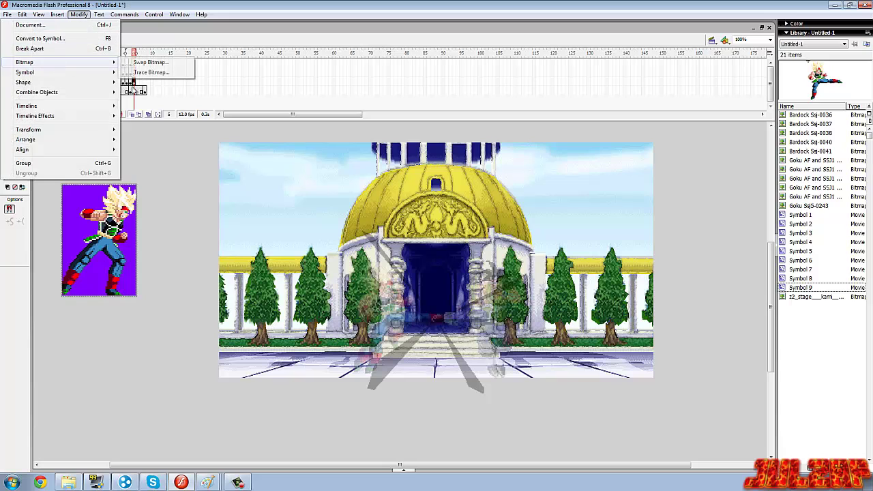
pyautogui.click(151, 72)
pyautogui.click(484, 224)
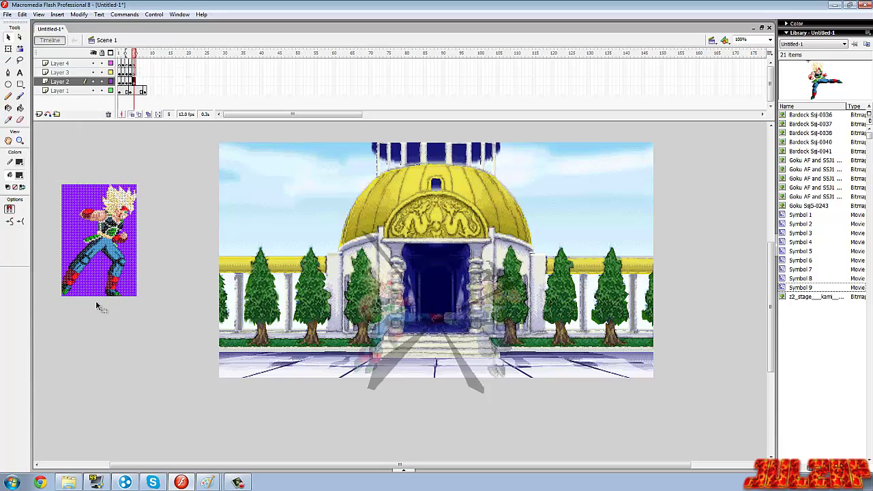
# Delete the purple background around the traced Bardock sprite.
pyautogui.click(135, 273)
pyautogui.press('Delete')
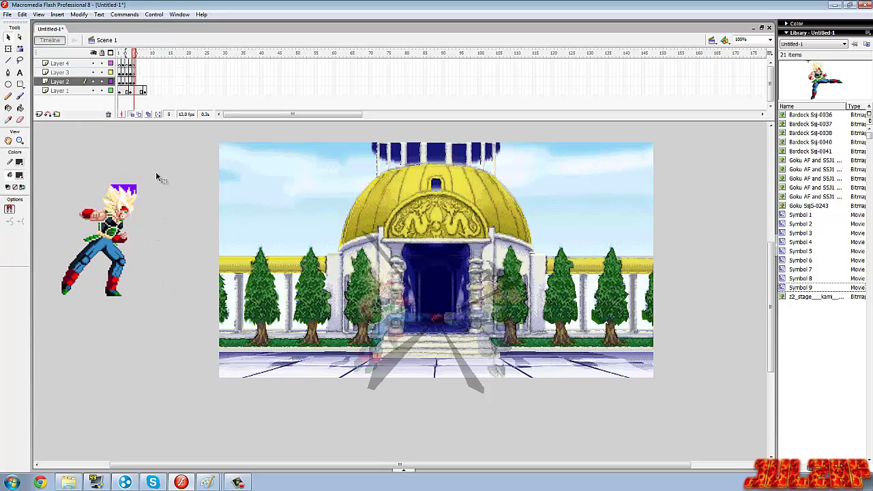
# Convert the whole traced Bardock sprite to a movie clip symbol and place it on the stage in front of the palace's left pillar.
pyautogui.moveTo(161, 170)
pyautogui.mouseDown()
pyautogui.moveTo(33, 352)
pyautogui.moveTo(49, 365)
pyautogui.mouseUp()
pyautogui.rightClick(118, 278)
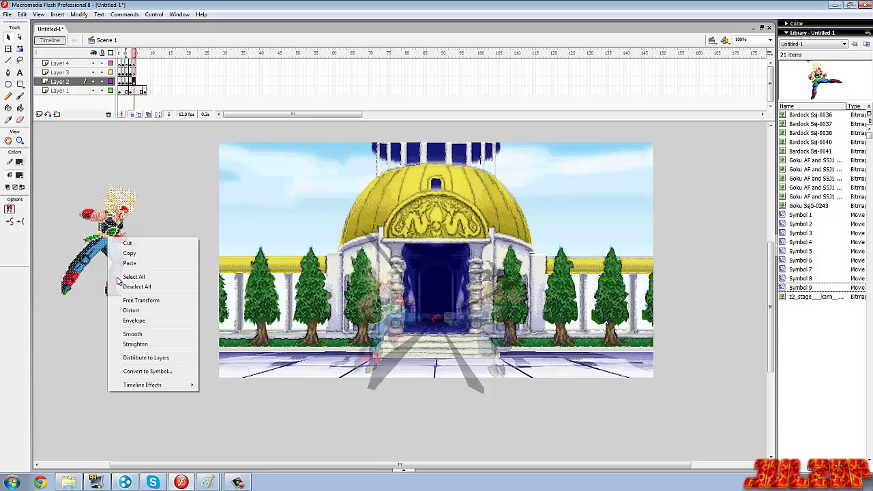
pyautogui.click(157, 371)
pyautogui.click(507, 159)
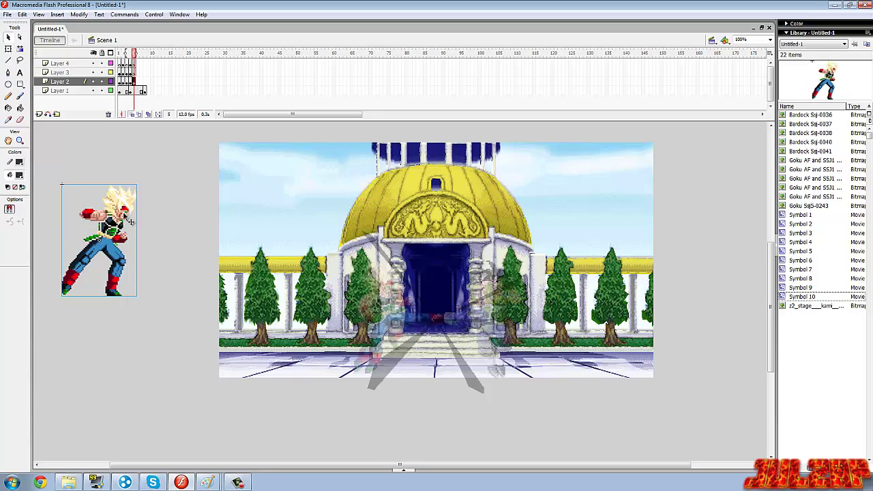
pyautogui.moveTo(119, 221); pyautogui.dragTo(397, 305)
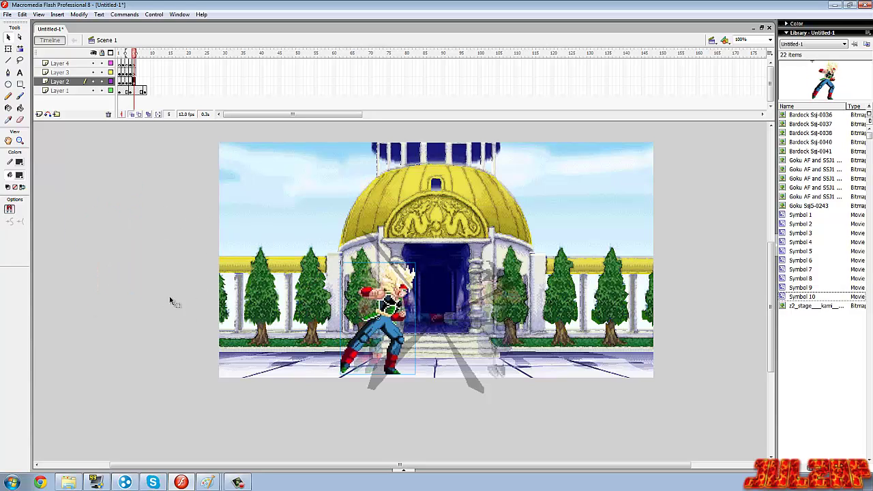
pyautogui.click(152, 293)
# Import only the sprite Goku AF and SSJ1 Goku-0551 into frame 5 of Layer 3, without the rest of its image sequence.
pyautogui.click(135, 73)
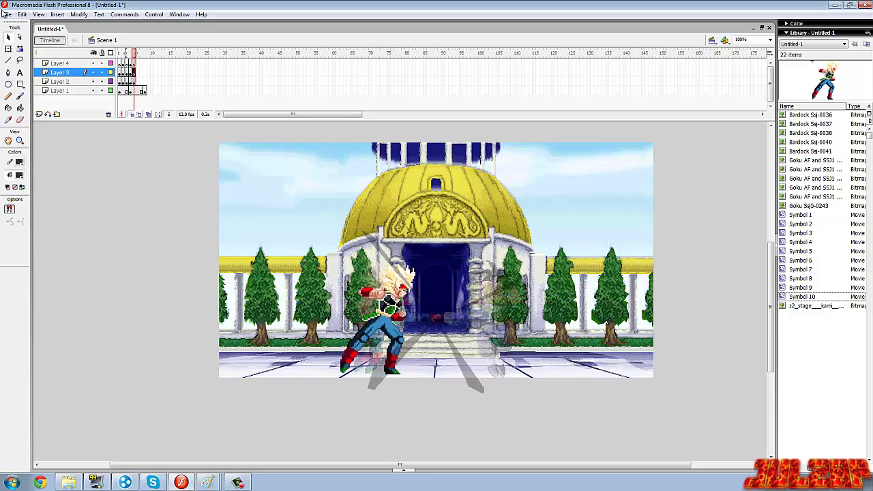
pyautogui.click(7, 14)
pyautogui.moveTo(73, 152)
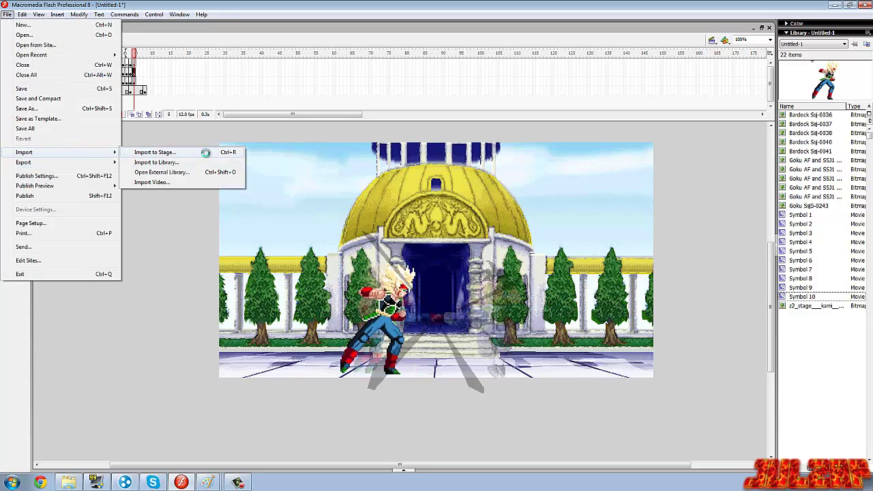
pyautogui.click(319, 170)
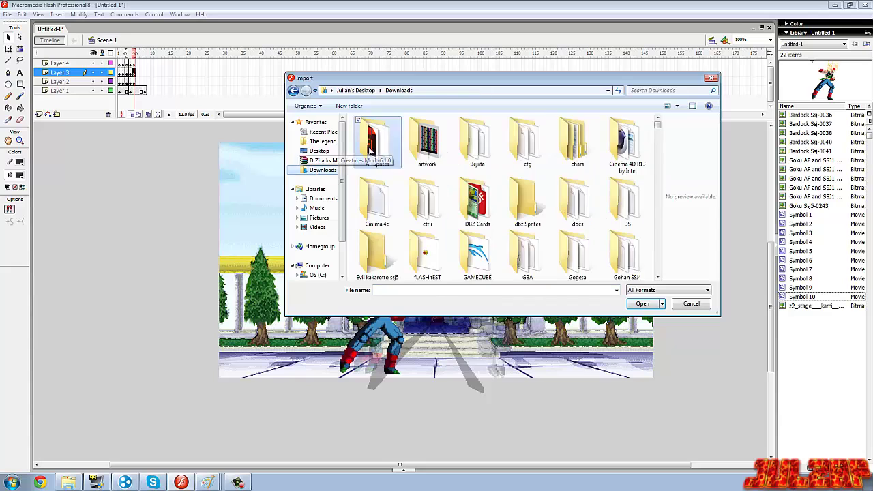
pyautogui.doubleClick(375, 140)
pyautogui.doubleClick(628, 198)
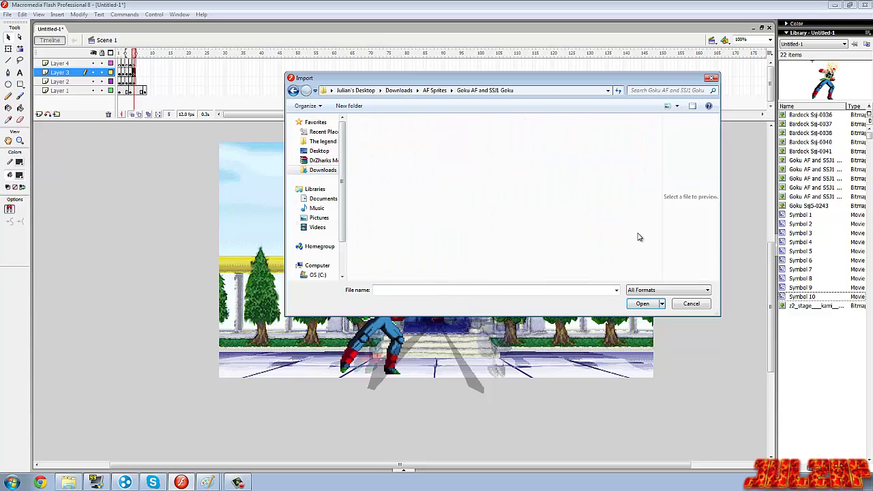
pyautogui.click(658, 278)
pyautogui.click(658, 278)
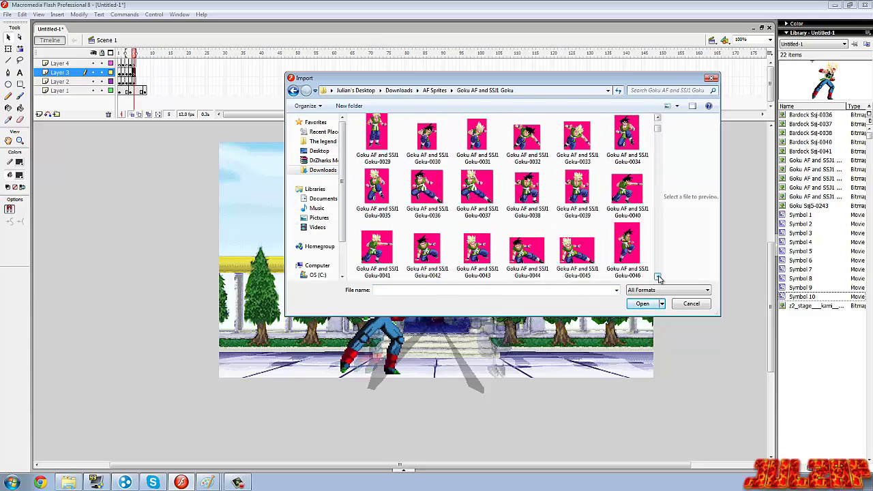
pyautogui.moveTo(658, 129); pyautogui.dragTo(657, 273)
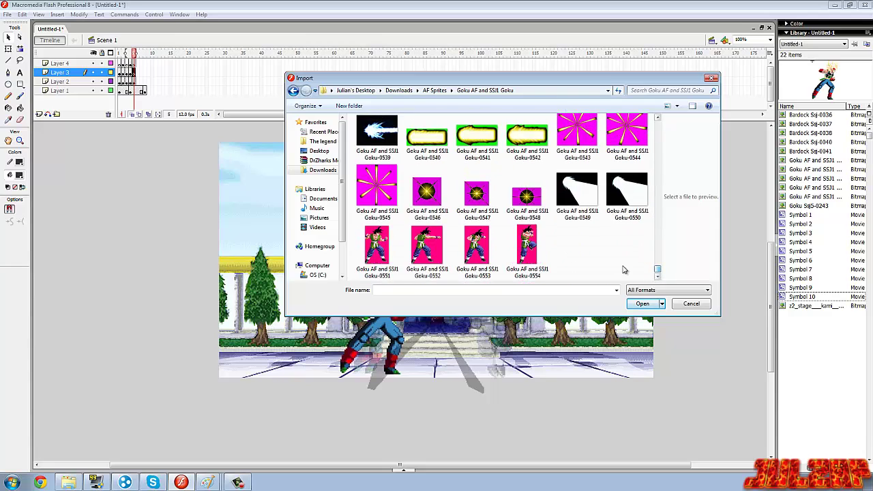
pyautogui.doubleClick(379, 251)
pyautogui.click(473, 259)
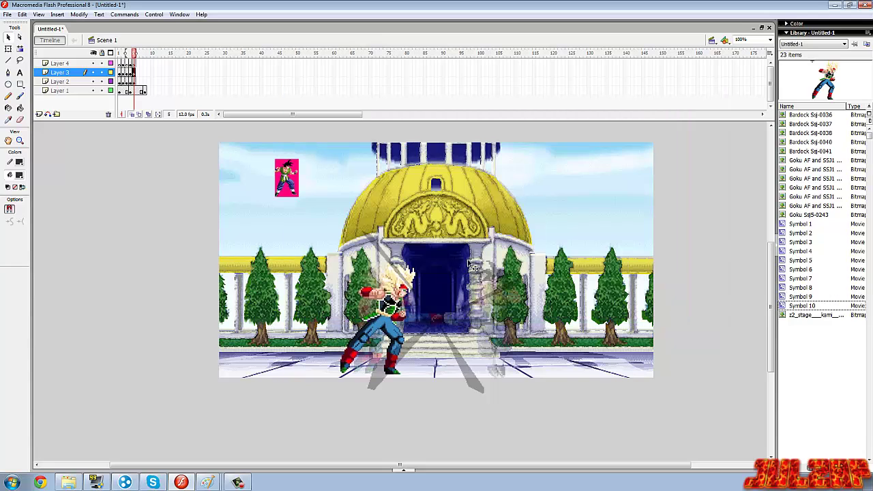
# Move the imported Goku sprite beside the stage and enlarge it to 300% with Scale and Rotate.
pyautogui.moveTo(116, 199); pyautogui.dragTo(116, 198)
pyautogui.click(78, 14)
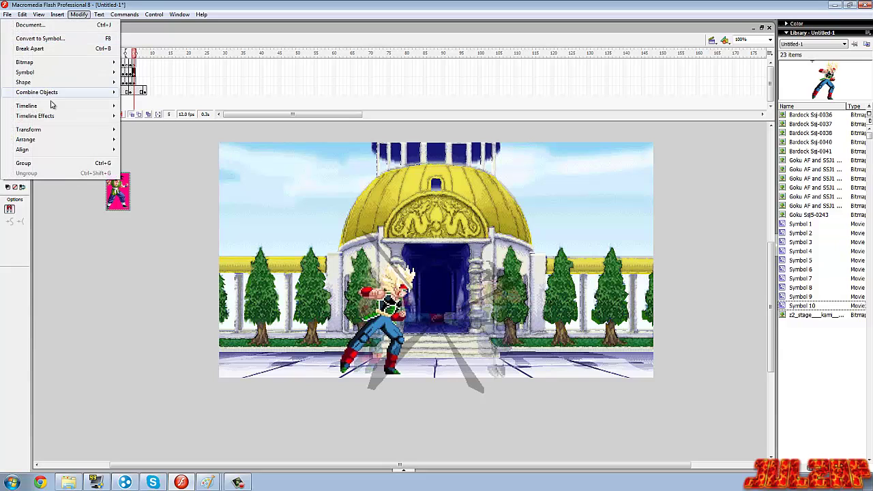
pyautogui.moveTo(68, 129)
pyautogui.click(157, 178)
pyautogui.write('300')
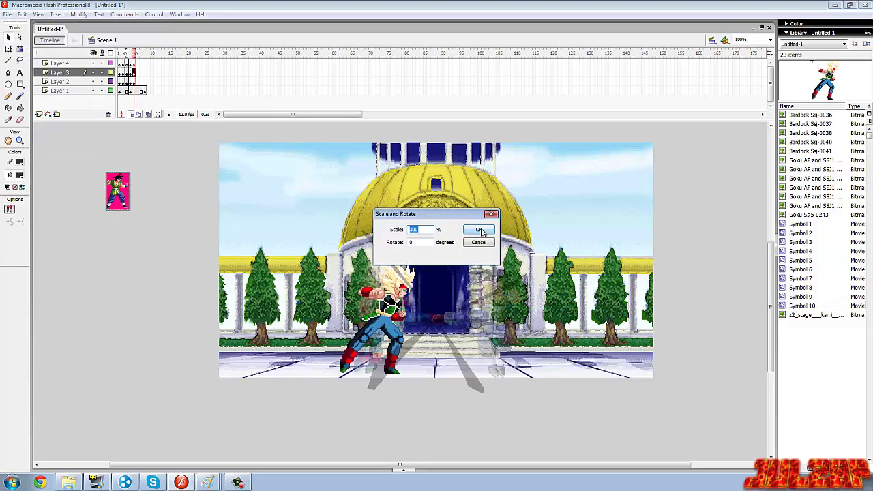
pyautogui.click(481, 228)
pyautogui.moveTo(103, 198); pyautogui.dragTo(109, 259)
# Trace the enlarged Goku bitmap with the current trace settings and delete its pink background.
pyautogui.click(78, 14)
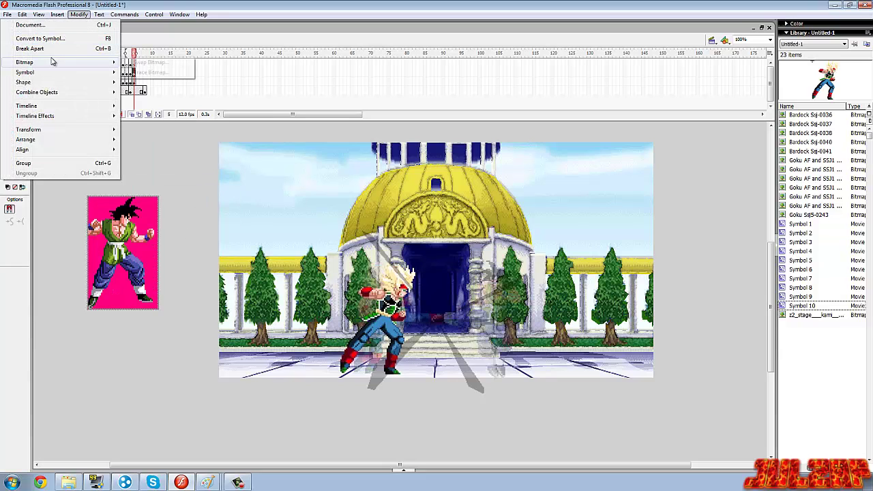
pyautogui.moveTo(68, 62)
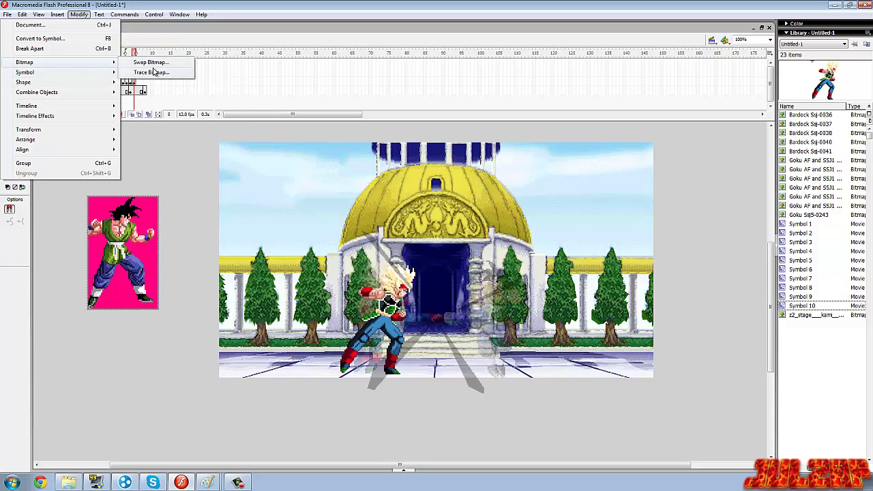
pyautogui.click(151, 73)
pyautogui.click(486, 223)
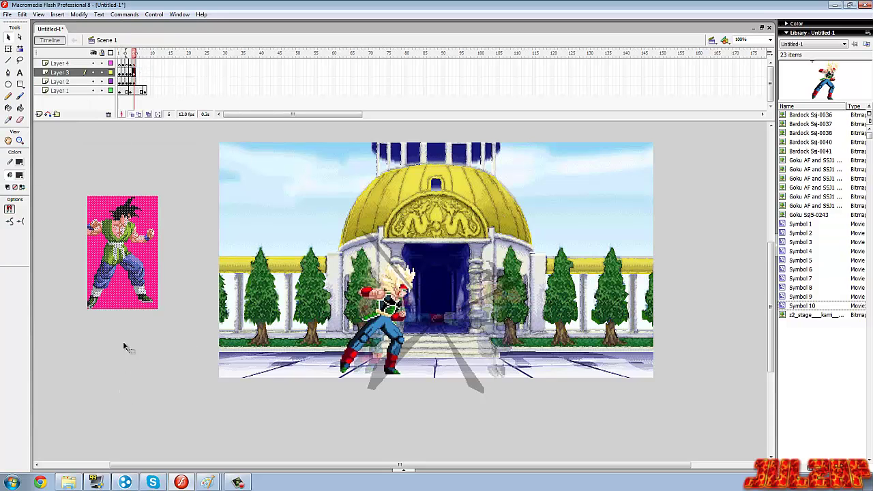
pyautogui.click(119, 295)
pyautogui.press('Delete')
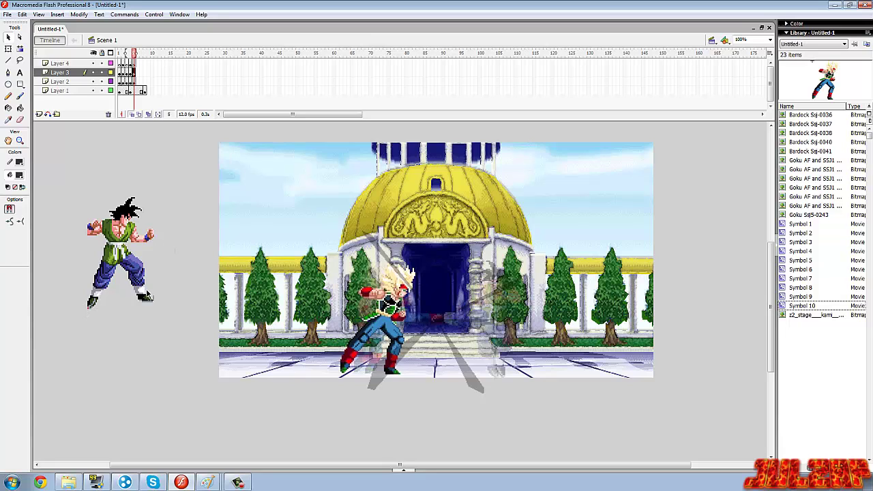
# Convert the whole traced Goku sprite to a movie clip symbol.
pyautogui.moveTo(187, 172)
pyautogui.mouseDown()
pyautogui.moveTo(80, 334)
pyautogui.moveTo(69, 329)
pyautogui.mouseUp()
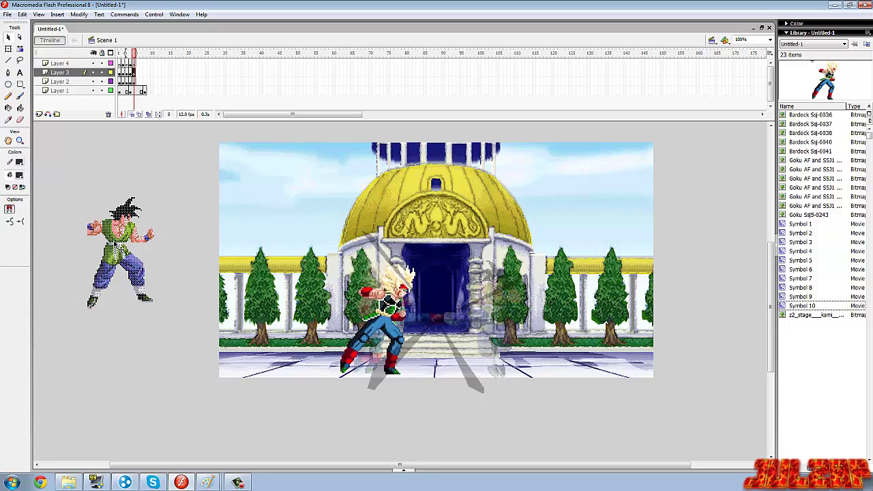
pyautogui.rightClick(114, 240)
pyautogui.click(157, 375)
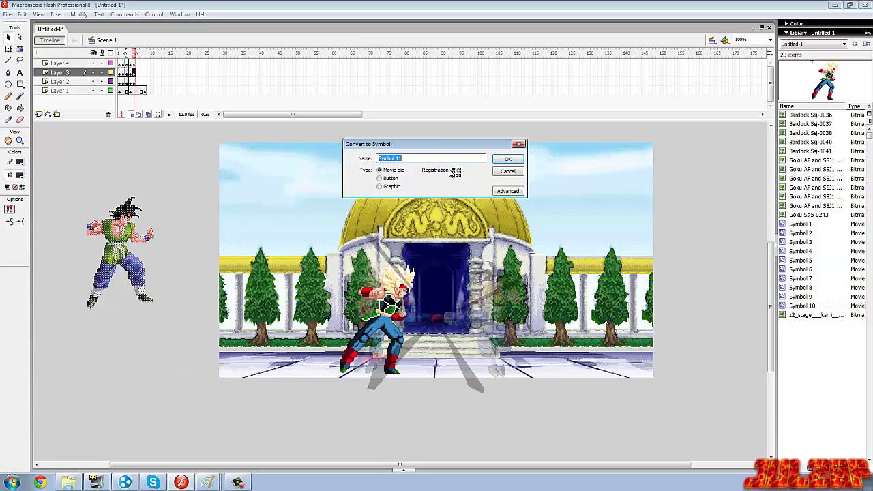
pyautogui.click(510, 159)
# Flip the Goku symbol horizontally and place it on the stage to the right of Bardock, facing him at ground level.
pyautogui.click(79, 15)
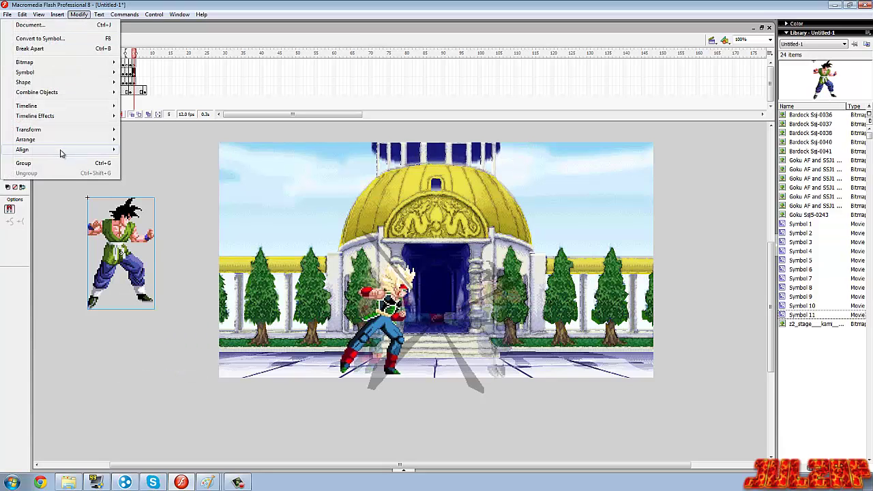
pyautogui.moveTo(69, 130)
pyautogui.click(151, 228)
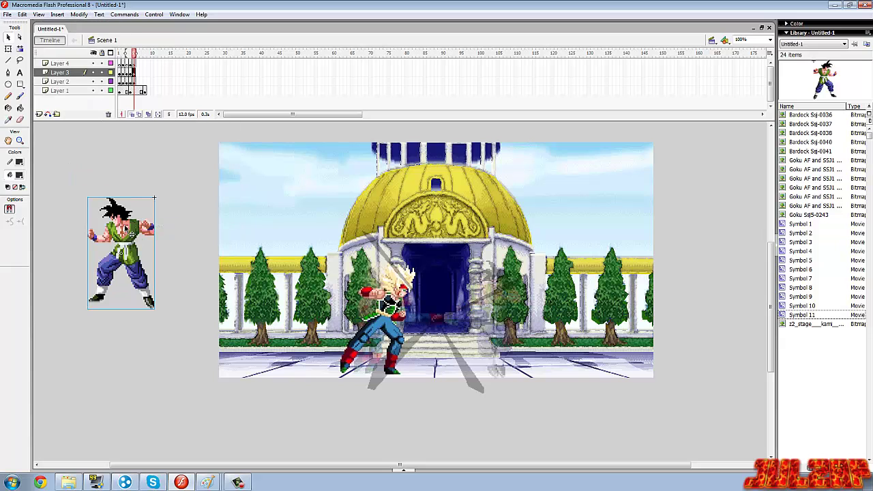
pyautogui.moveTo(483, 297); pyautogui.dragTo(486, 313)
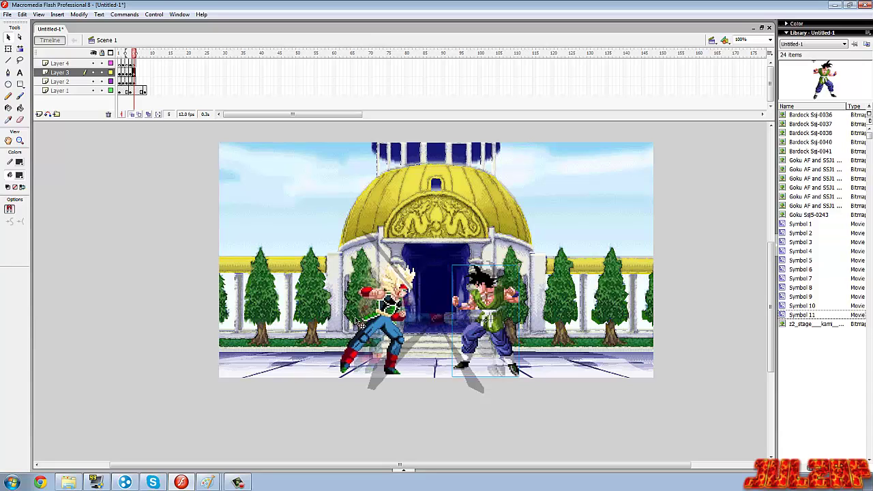
pyautogui.click(196, 310)
# Insert blank keyframes at frame 6 on Layers 2, 3 and 4.
pyautogui.click(136, 81)
pyautogui.rightClick(137, 81)
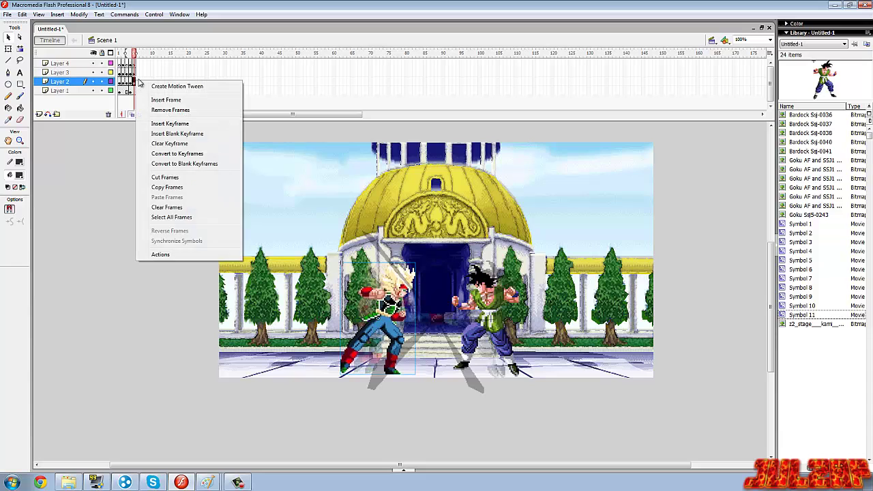
pyautogui.click(138, 81)
pyautogui.rightClick(138, 82)
pyautogui.click(168, 131)
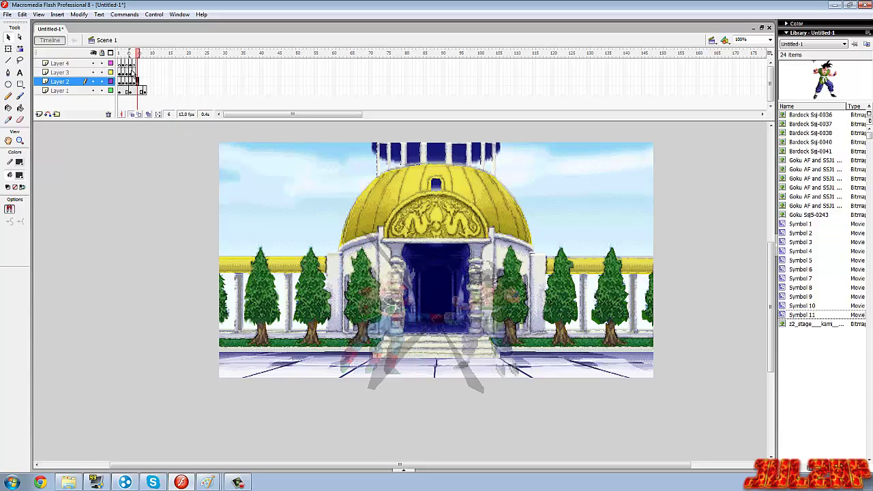
pyautogui.rightClick(135, 67)
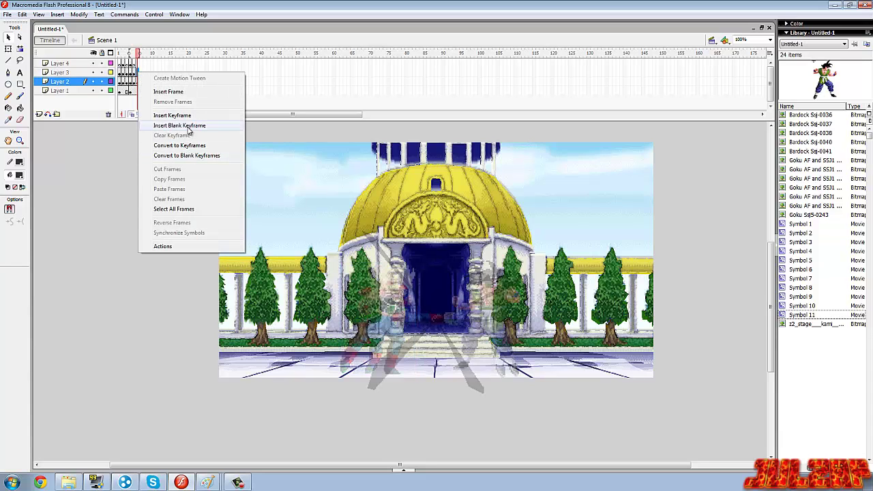
pyautogui.click(168, 129)
pyautogui.rightClick(141, 64)
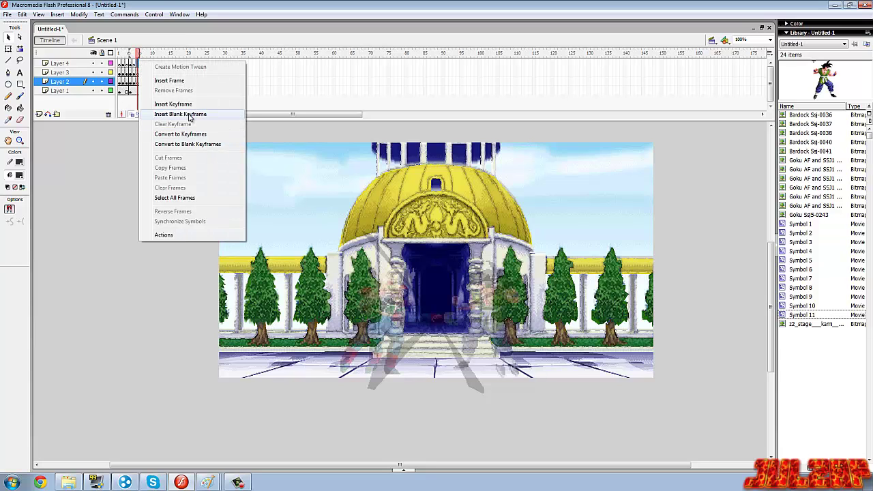
pyautogui.click(194, 116)
pyautogui.click(7, 15)
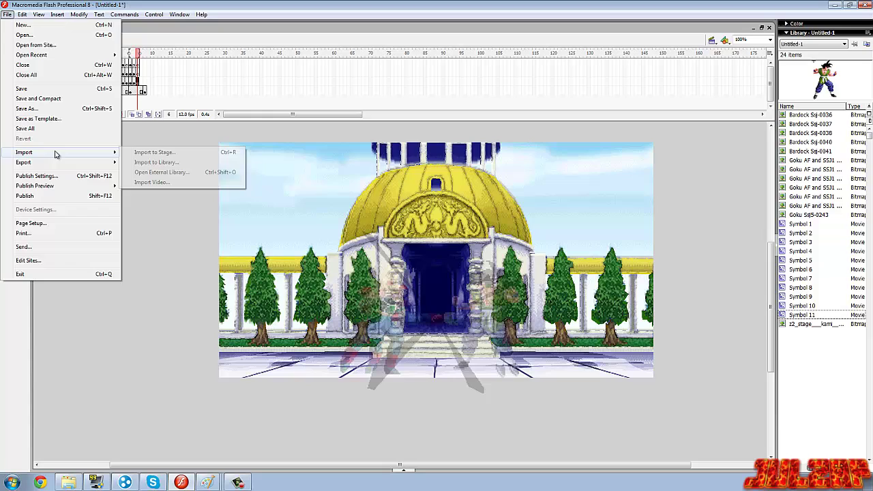
pyautogui.click(225, 162)
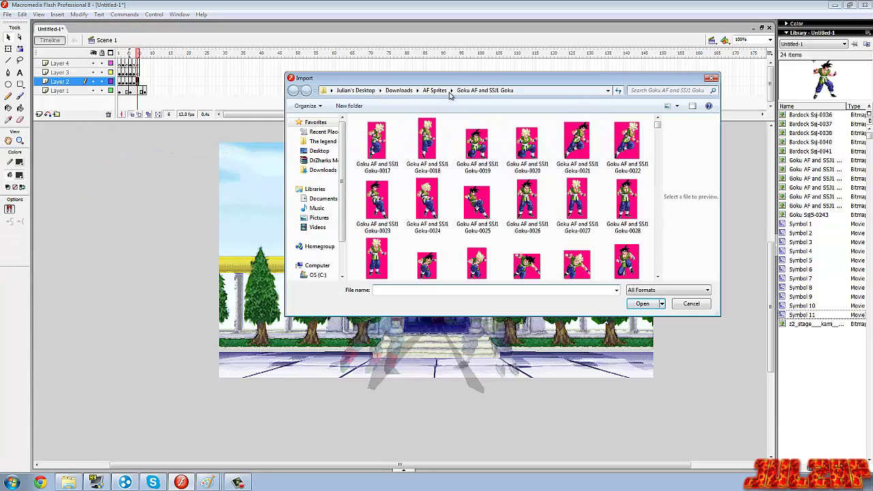
pyautogui.moveTo(473, 80); pyautogui.dragTo(437, 25)
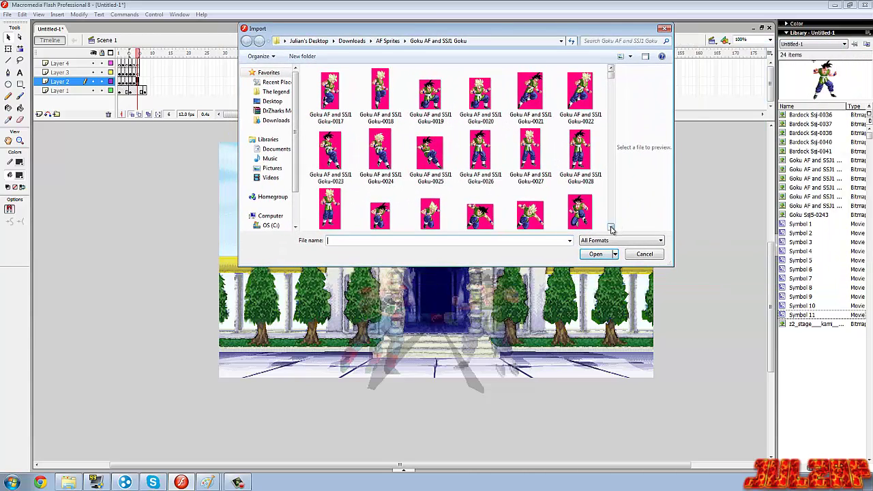
pyautogui.click(644, 255)
# Import only the sprite Goku AF and SSJ1 Goku-0552 into frame 6 of Layer 3, without the rest of its image sequence.
pyautogui.click(140, 72)
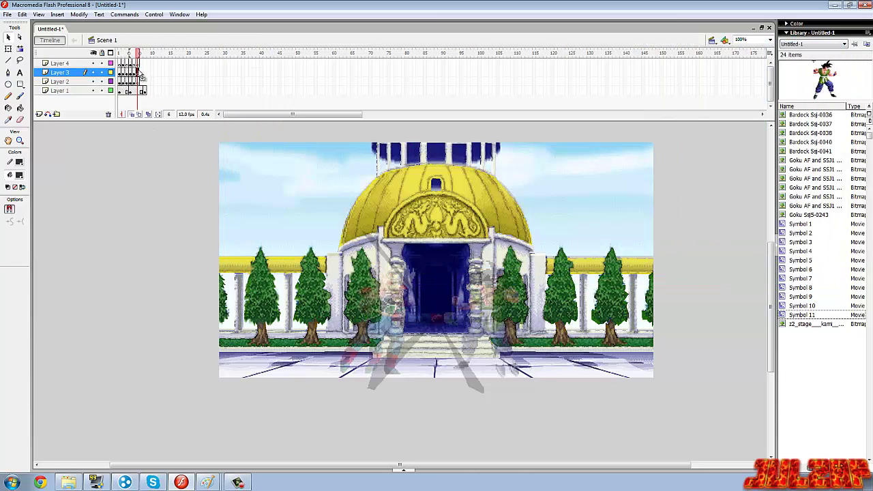
pyautogui.click(7, 14)
pyautogui.moveTo(64, 153)
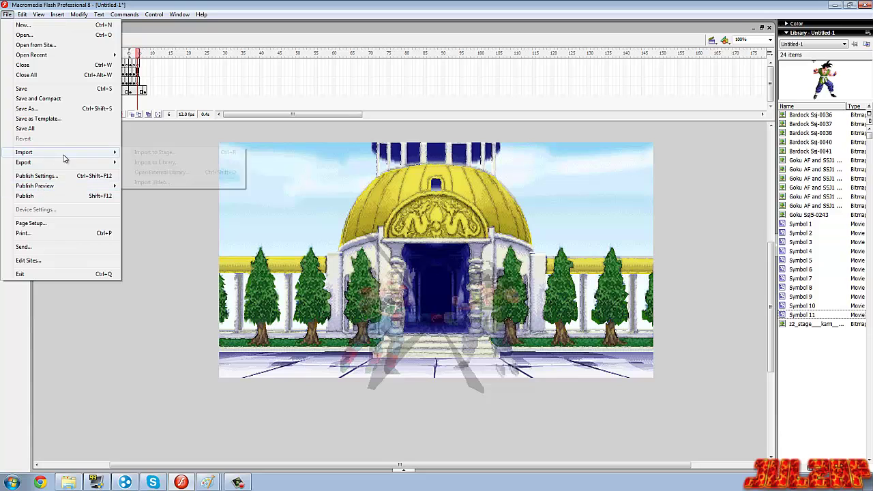
pyautogui.click(198, 161)
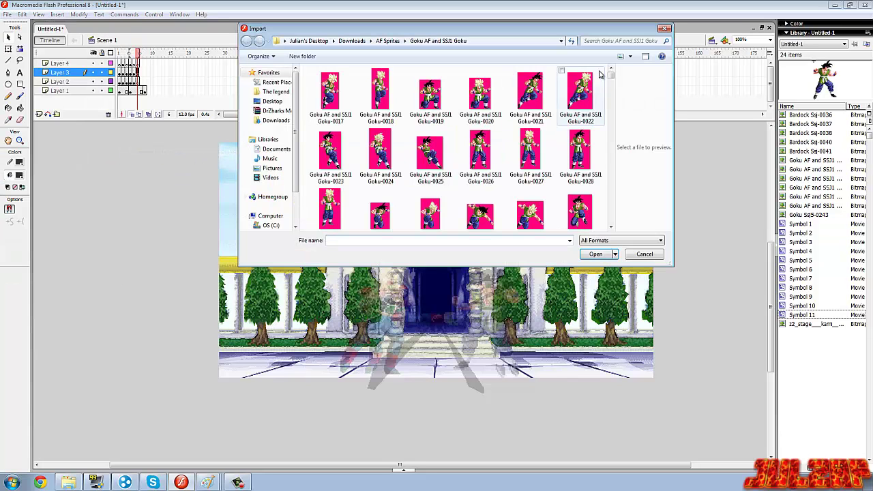
pyautogui.moveTo(613, 80); pyautogui.dragTo(612, 224)
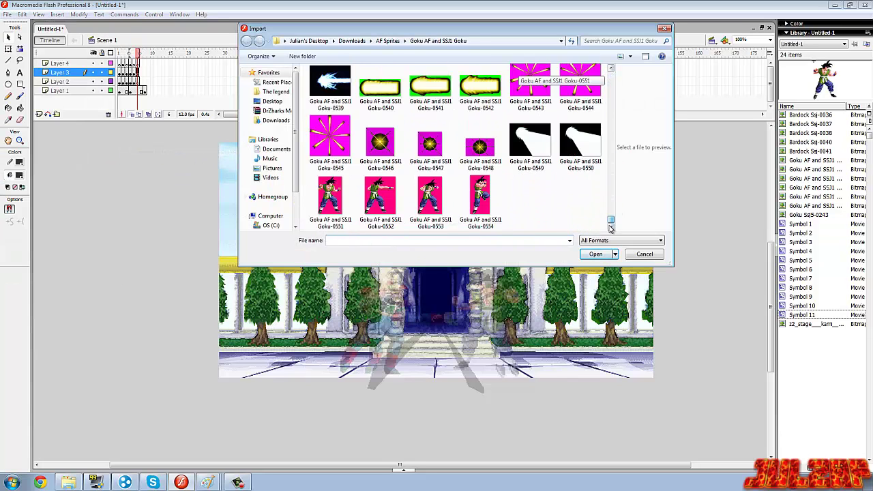
pyautogui.doubleClick(388, 206)
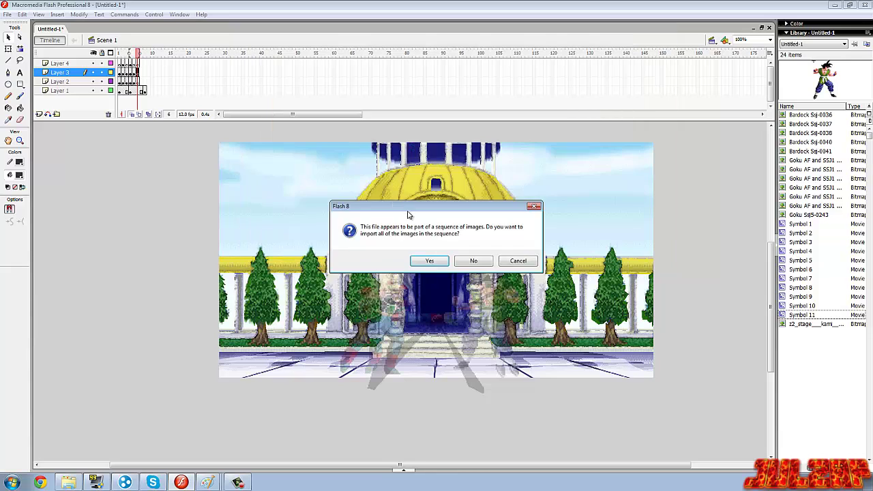
pyautogui.click(472, 262)
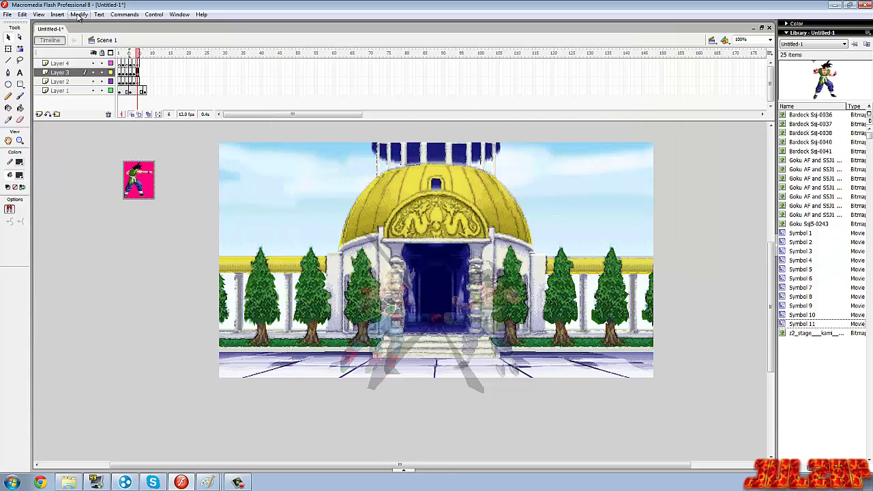
# Enlarge the imported Goku sprite with Scale and Rotate and move it slightly lower in the empty area beside the stage.
pyautogui.click(79, 15)
pyautogui.moveTo(43, 130)
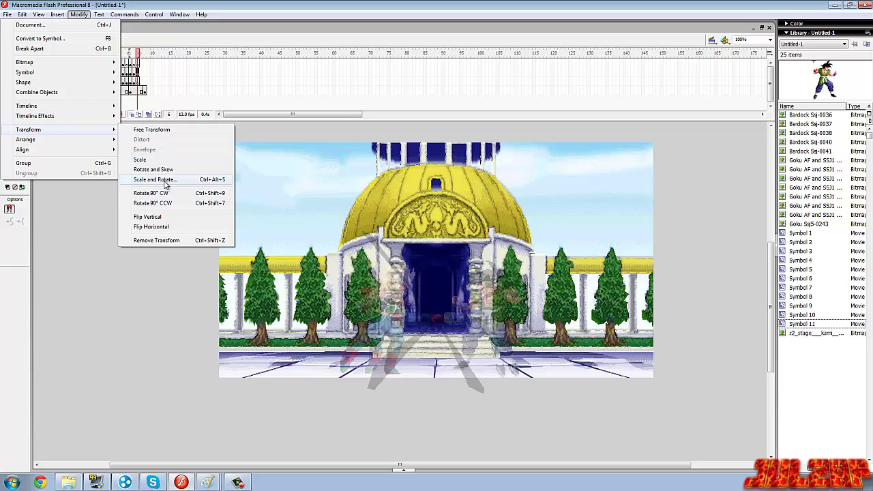
pyautogui.click(164, 180)
pyautogui.click(477, 231)
pyautogui.moveTo(112, 180); pyautogui.dragTo(88, 232)
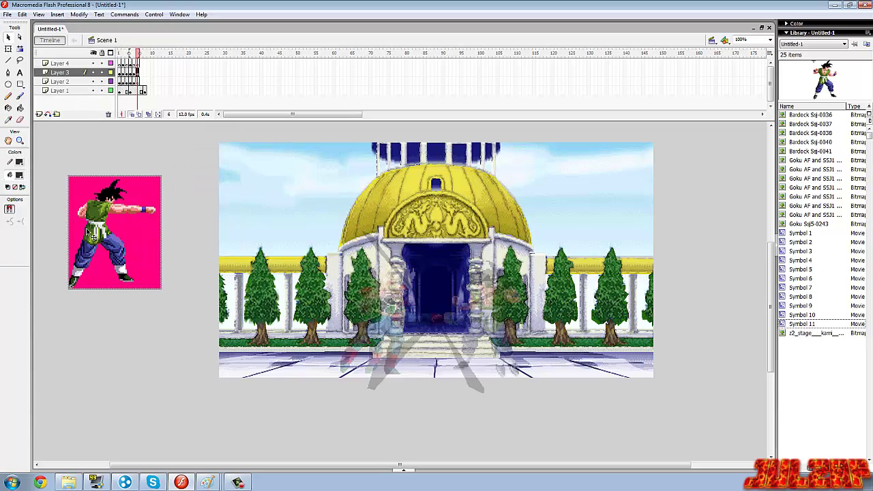
# Trace the Goku bitmap with color threshold 1, minimum area 1 pixel, Pixels curve fit and Many corners.
pyautogui.click(79, 15)
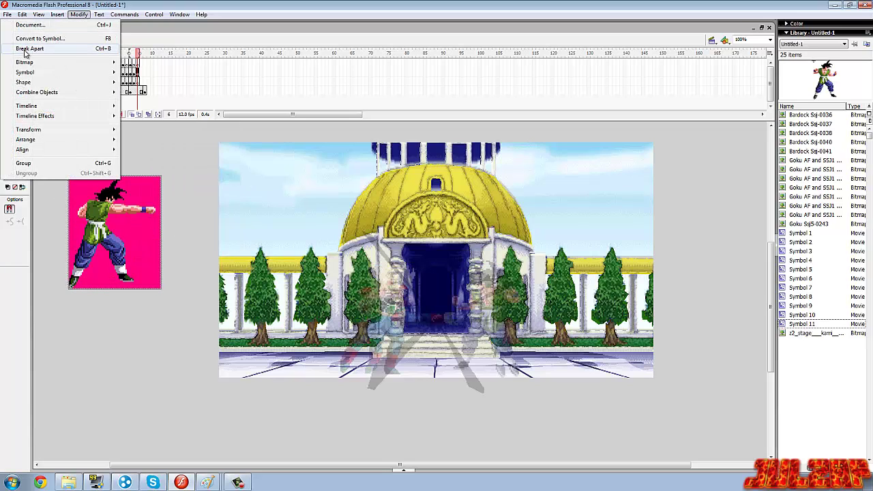
pyautogui.moveTo(68, 62)
pyautogui.click(156, 73)
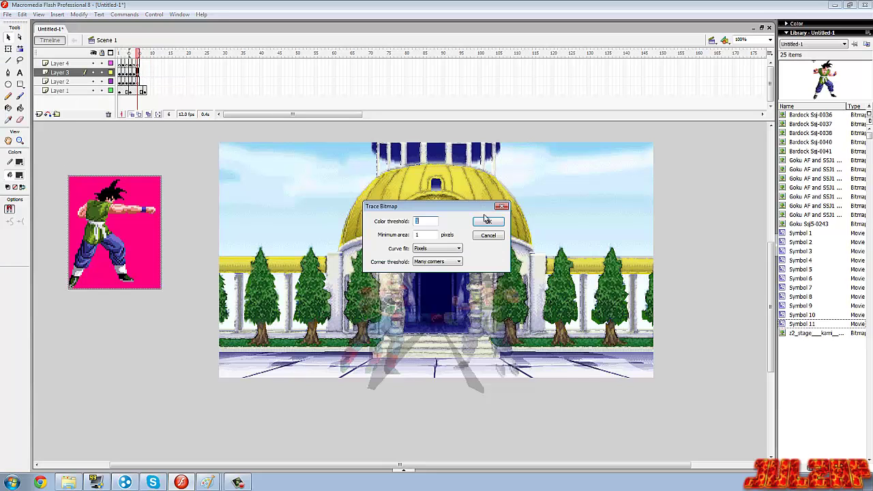
pyautogui.click(489, 220)
pyautogui.moveTo(145, 232)
pyautogui.mouseDown()
pyautogui.moveTo(181, 295)
pyautogui.moveTo(172, 379)
pyautogui.moveTo(143, 321)
pyautogui.moveTo(146, 243)
pyautogui.mouseUp()
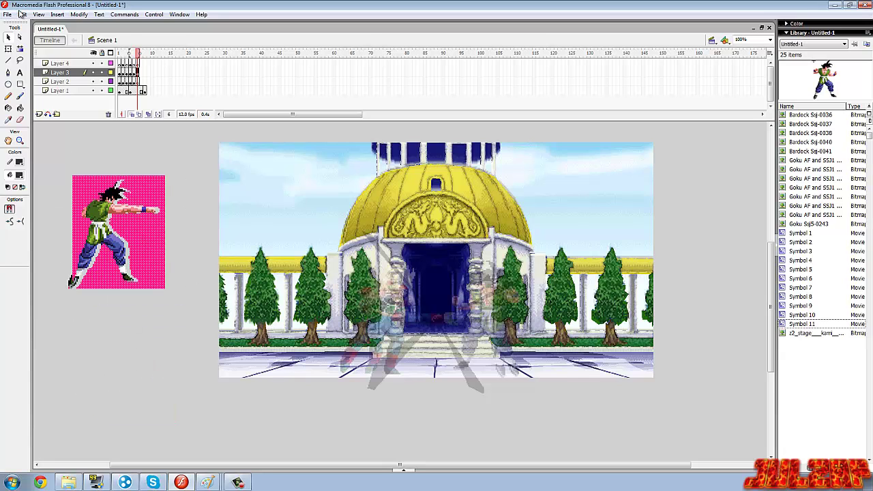
pyautogui.click(22, 14)
pyautogui.click(28, 24)
pyautogui.click(22, 14)
pyautogui.click(27, 25)
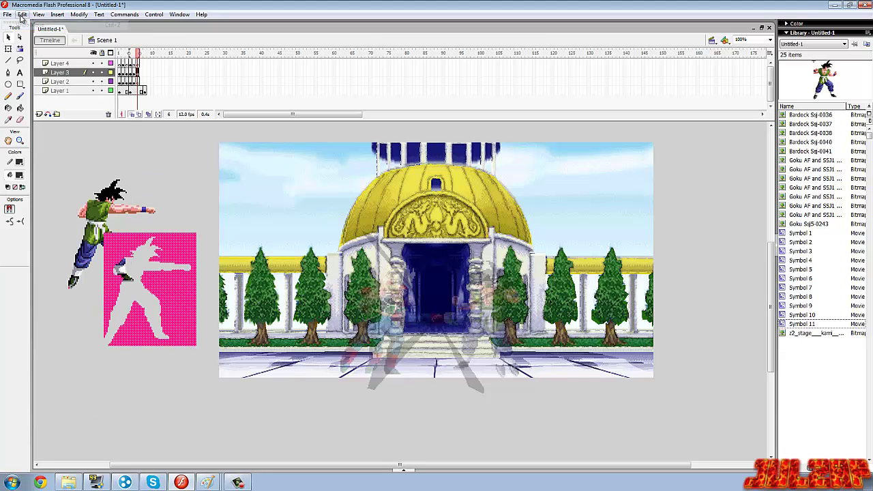
pyautogui.click(23, 14)
pyautogui.click(21, 25)
pyautogui.click(22, 14)
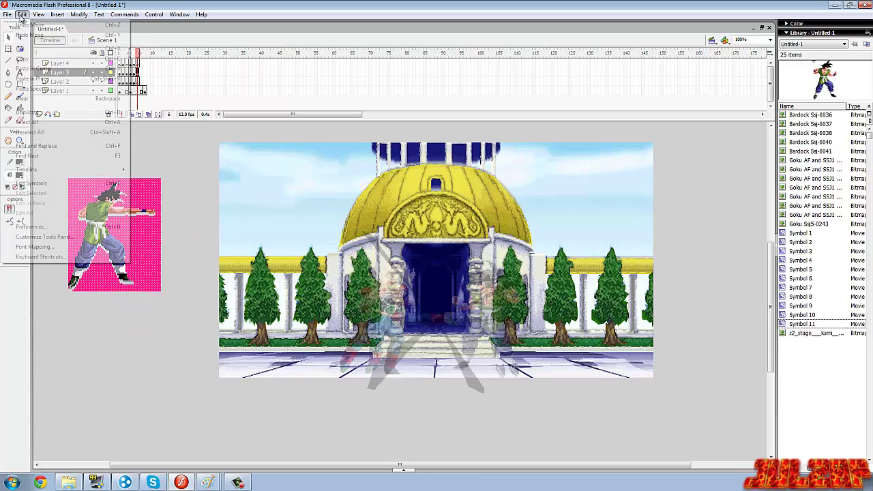
# Pull the pink background away from the traced Goku figure and cut it out.
pyautogui.click(10, 37)
pyautogui.moveTo(150, 258); pyautogui.dragTo(157, 362)
pyautogui.rightClick(156, 361)
pyautogui.click(175, 214)
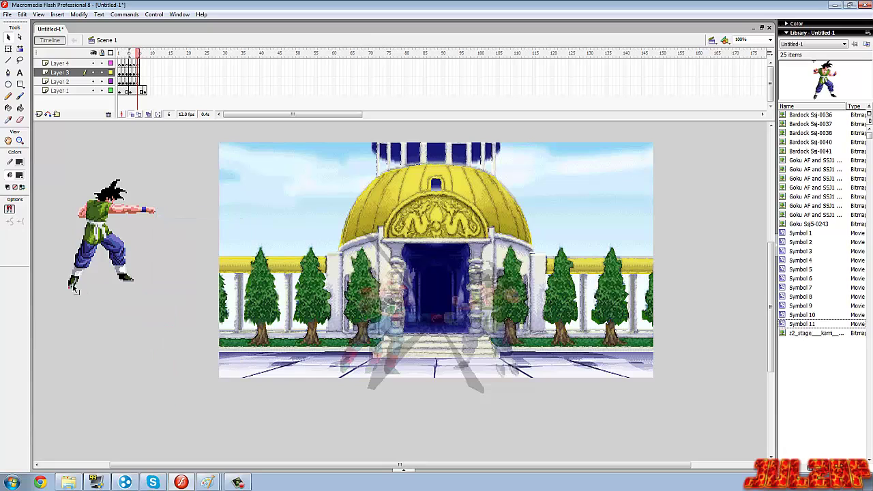
pyautogui.rightClick(70, 291)
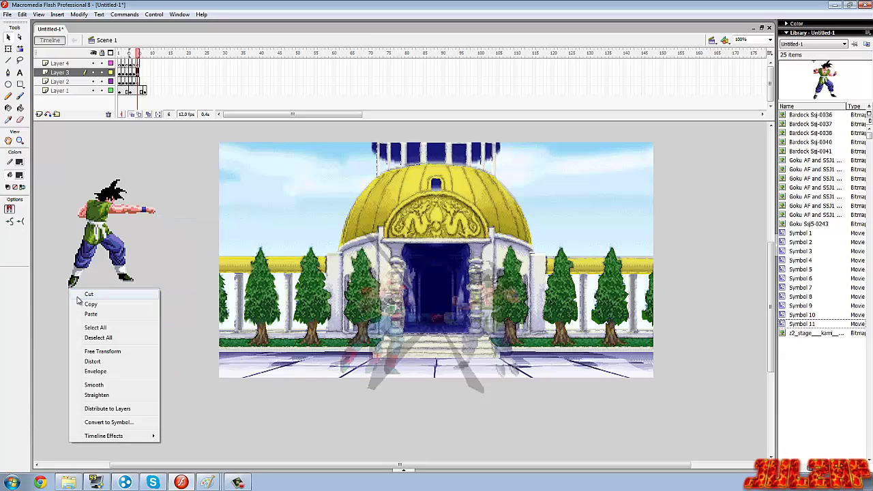
pyautogui.click(74, 280)
# Convert the whole traced punching Goku figure to a movie clip symbol.
pyautogui.moveTo(179, 165); pyautogui.dragTo(21, 311)
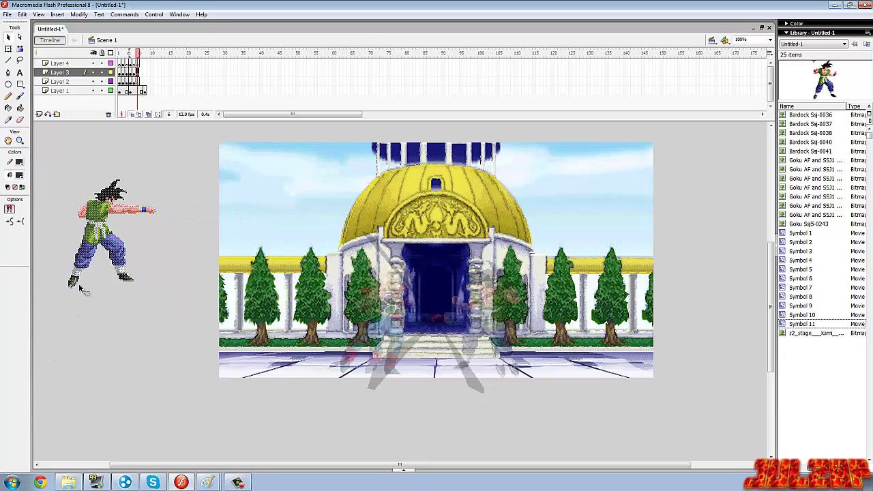
pyautogui.rightClick(84, 241)
pyautogui.click(123, 377)
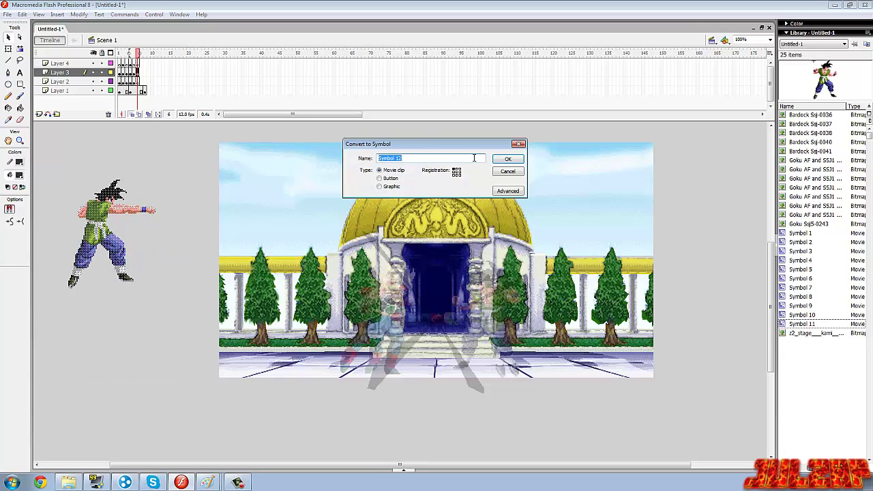
pyautogui.click(499, 162)
# Flip the punching Goku symbol horizontally and place it at ground level, with his fist reaching the middle of the palace doorway.
pyautogui.click(78, 14)
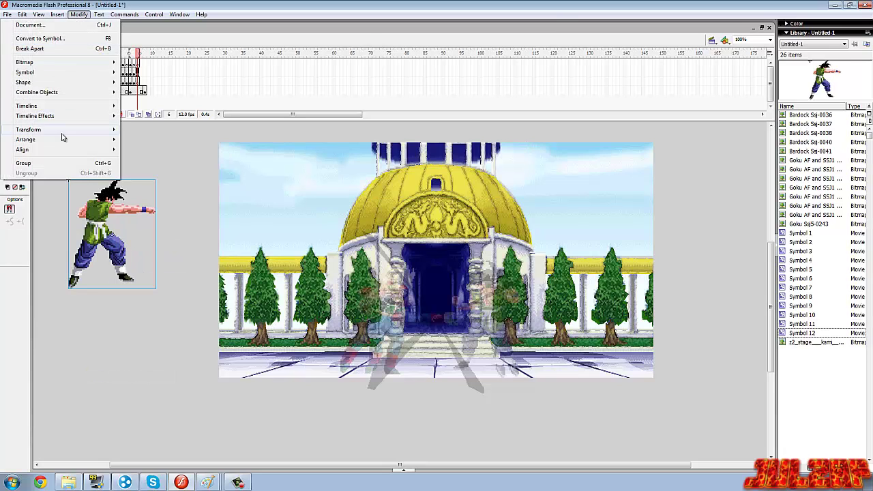
pyautogui.moveTo(59, 129)
pyautogui.click(128, 226)
pyautogui.moveTo(124, 224); pyautogui.dragTo(493, 302)
pyautogui.click(150, 139)
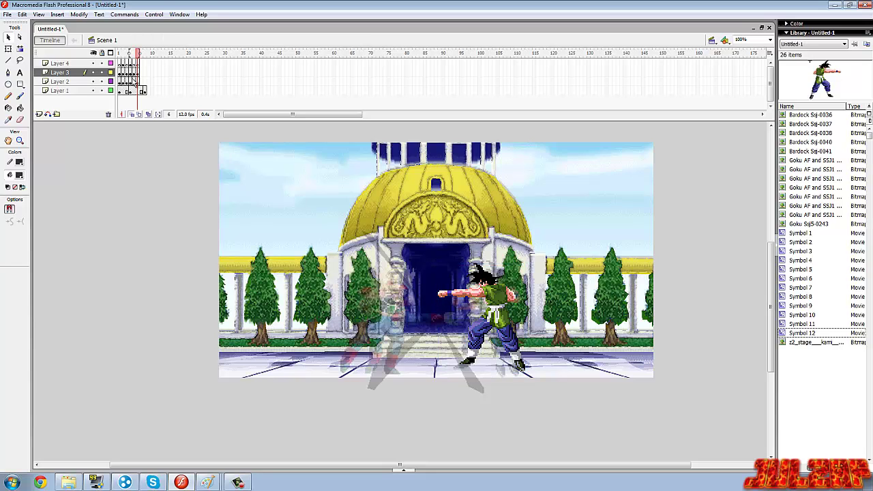
# Import only the sprite Bardock Ssj-0039 into frame 6 of Layer 2, without the rest of its image sequence.
pyautogui.click(142, 85)
pyautogui.click(7, 14)
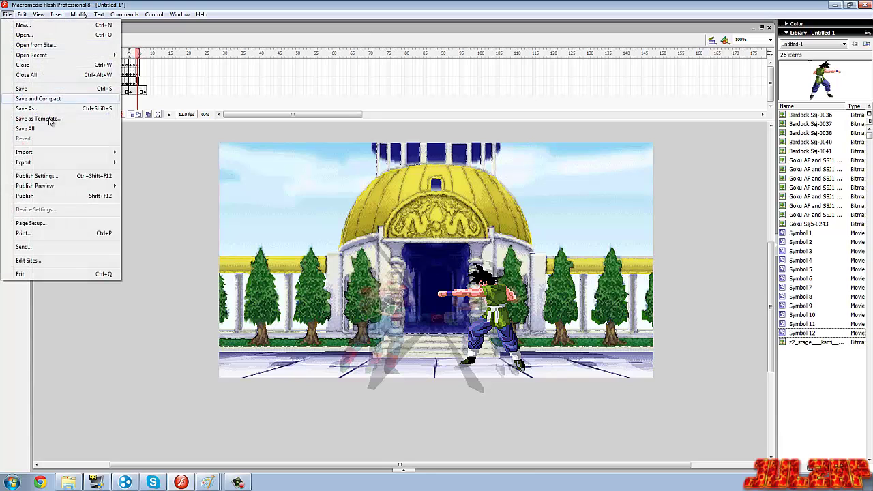
pyautogui.moveTo(49, 155)
pyautogui.click(183, 154)
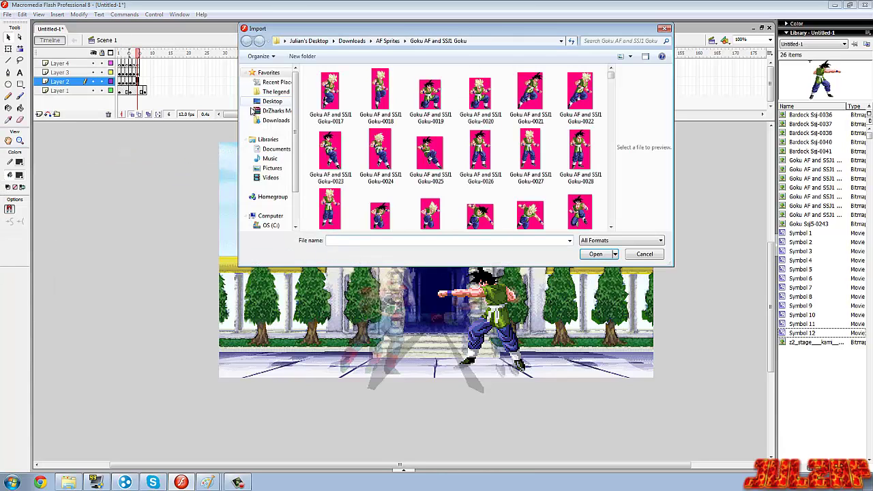
pyautogui.click(258, 121)
pyautogui.doubleClick(325, 101)
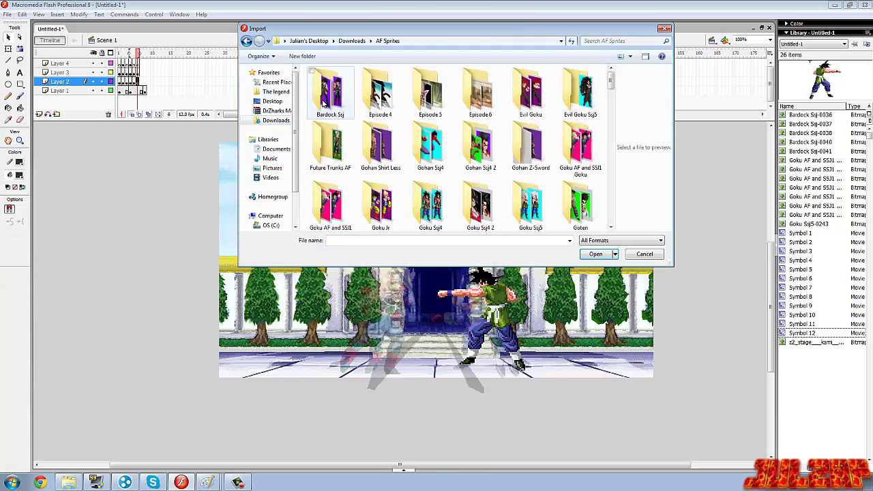
pyautogui.moveTo(614, 80)
pyautogui.mouseDown()
pyautogui.moveTo(613, 121)
pyautogui.moveTo(604, 107)
pyautogui.moveTo(608, 79)
pyautogui.mouseUp()
pyautogui.doubleClick(326, 87)
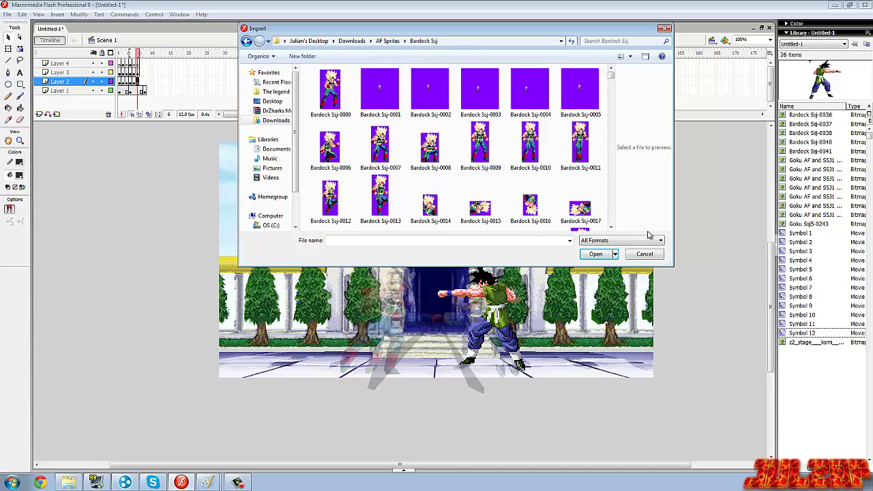
pyautogui.moveTo(611, 227); pyautogui.dragTo(610, 227)
pyautogui.doubleClick(484, 151)
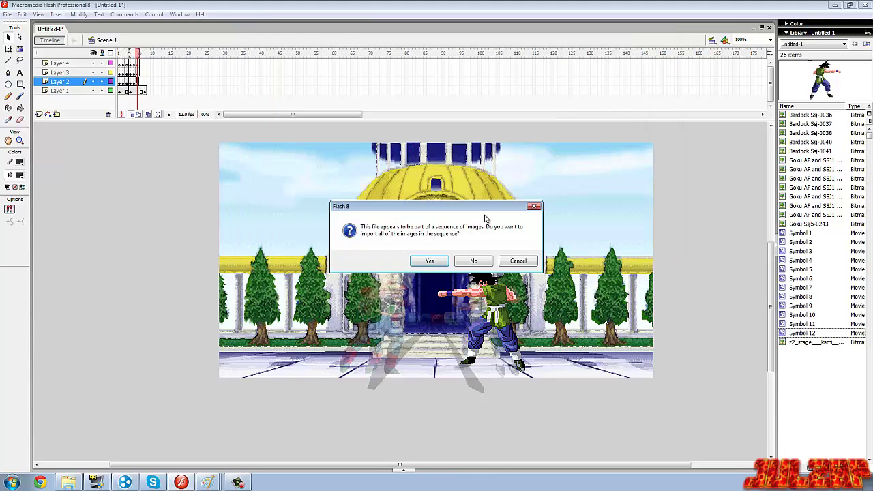
pyautogui.click(474, 260)
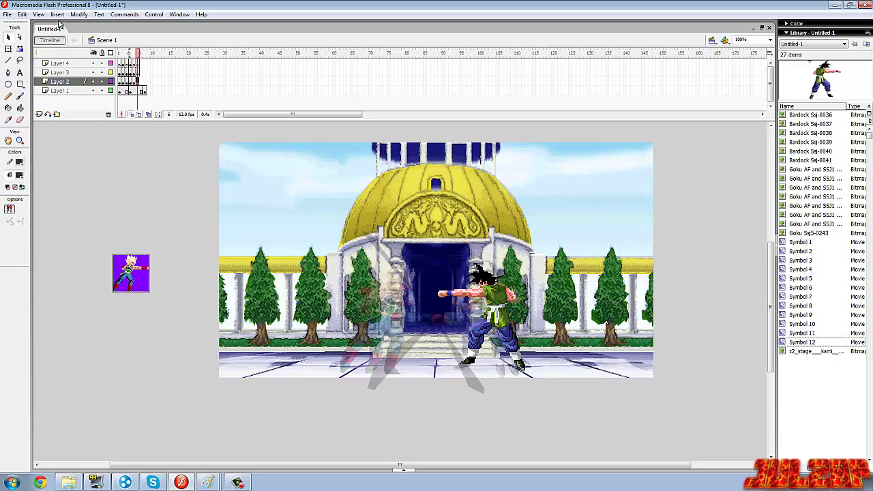
# Scale the imported Bardock sprite to 300%.
pyautogui.click(79, 14)
pyautogui.moveTo(74, 131)
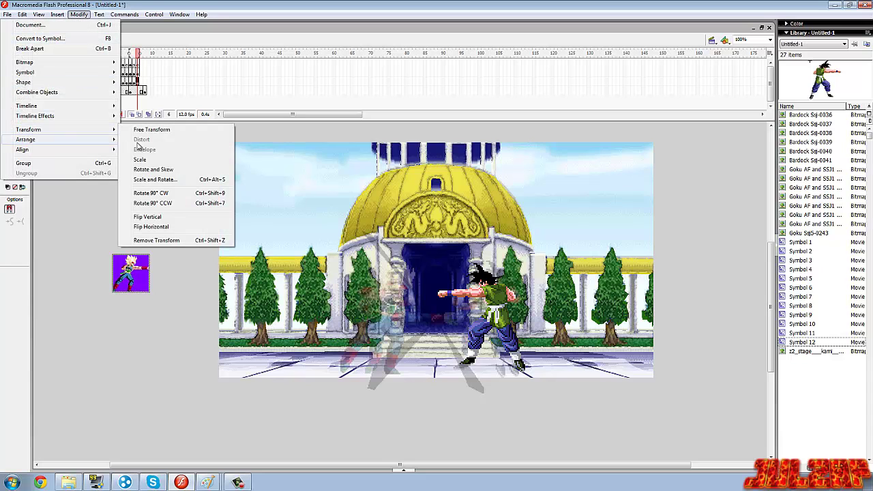
pyautogui.click(163, 179)
pyautogui.write('300')
pyautogui.press('Return')
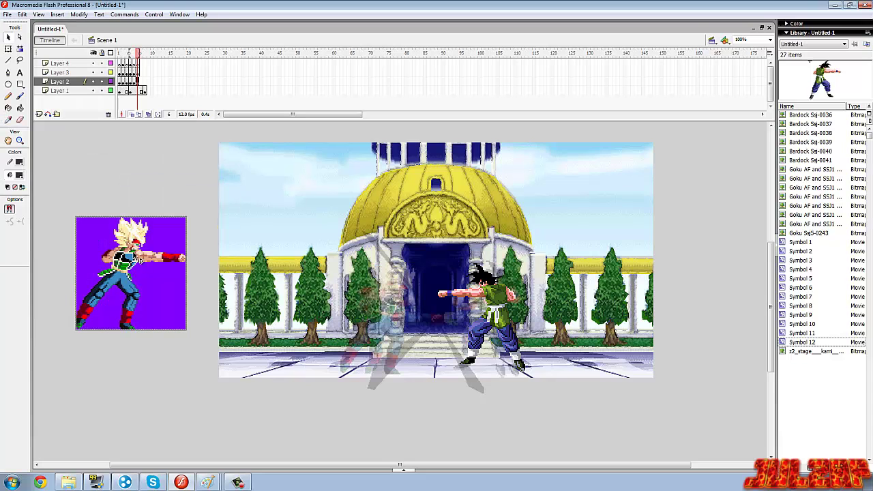
# Trace the enlarged Bardock bitmap with the same trace settings as the Goku sprite.
pyautogui.click(80, 14)
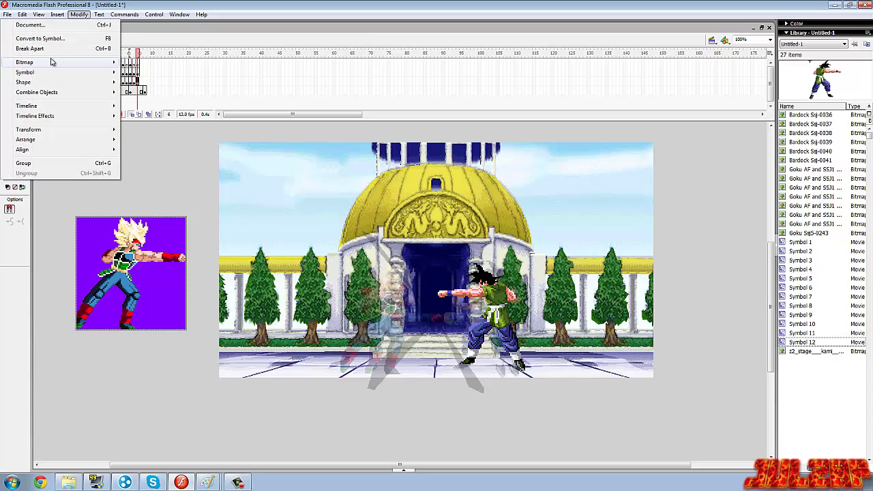
pyautogui.moveTo(51, 62)
pyautogui.click(150, 72)
pyautogui.click(487, 223)
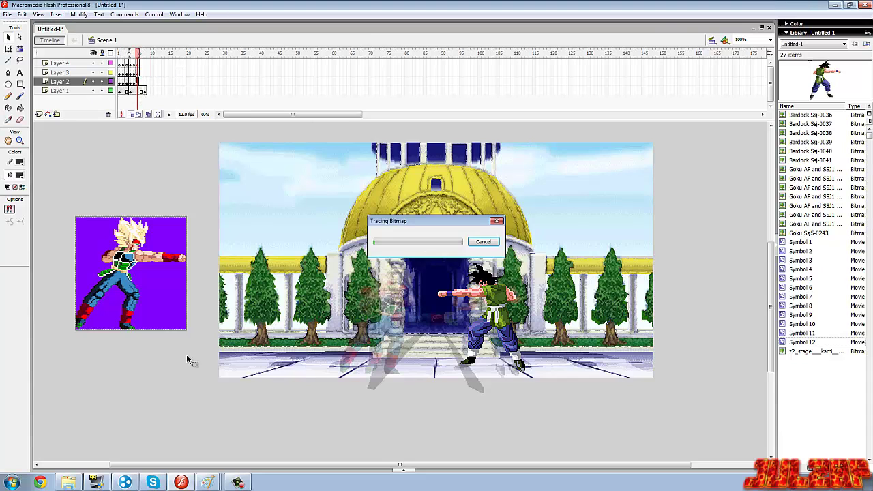
# Delete all the purple background areas around the traced Bardock figure.
pyautogui.click(158, 297)
pyautogui.press('Delete')
pyautogui.click(108, 313)
pyautogui.press('Delete')
pyautogui.click(88, 252)
pyautogui.press('Delete')
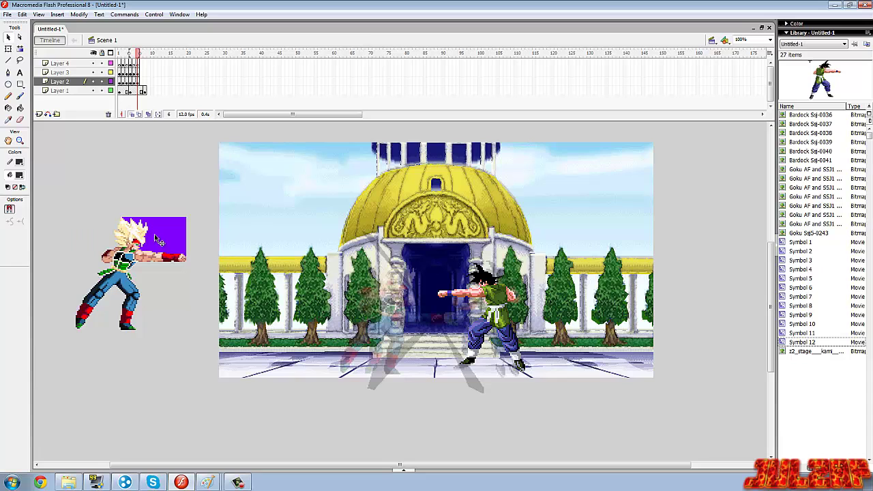
pyautogui.click(164, 239)
pyautogui.press('Delete')
# Convert the whole traced Bardock figure to a movie clip symbol.
pyautogui.moveTo(203, 204); pyautogui.dragTo(62, 359)
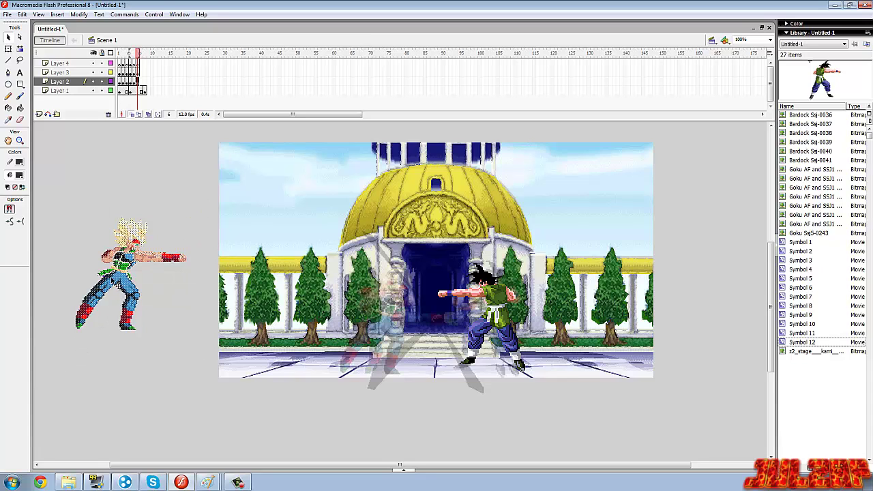
pyautogui.rightClick(111, 271)
pyautogui.click(150, 406)
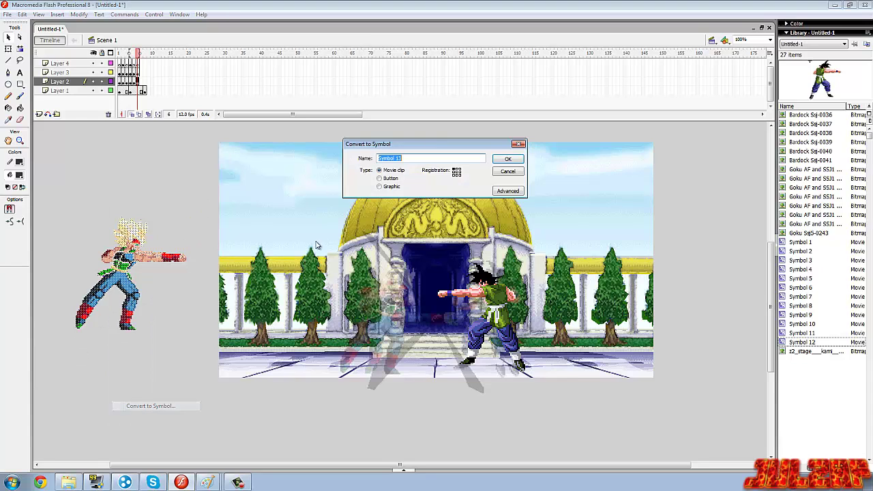
pyautogui.click(505, 155)
# Place the Bardock symbol on the stage at ground level so his fist meets Goku's fist.
pyautogui.moveTo(123, 266); pyautogui.dragTo(372, 298)
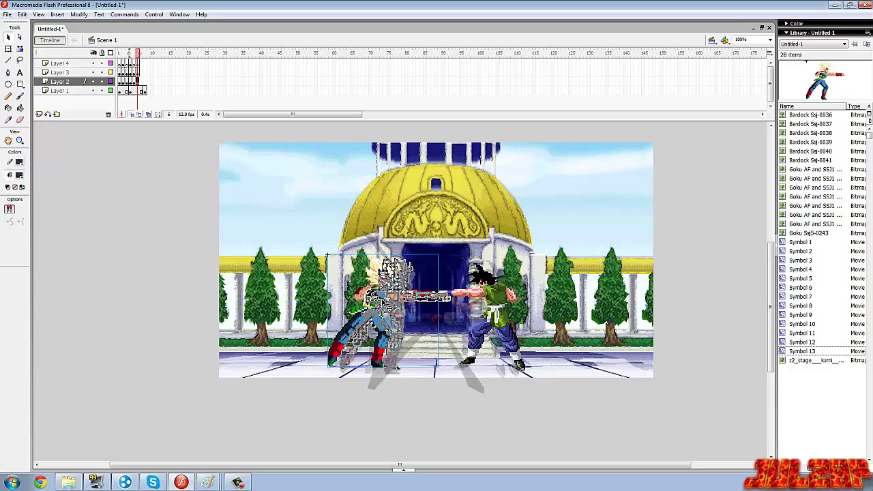
pyautogui.moveTo(385, 298); pyautogui.dragTo(385, 298)
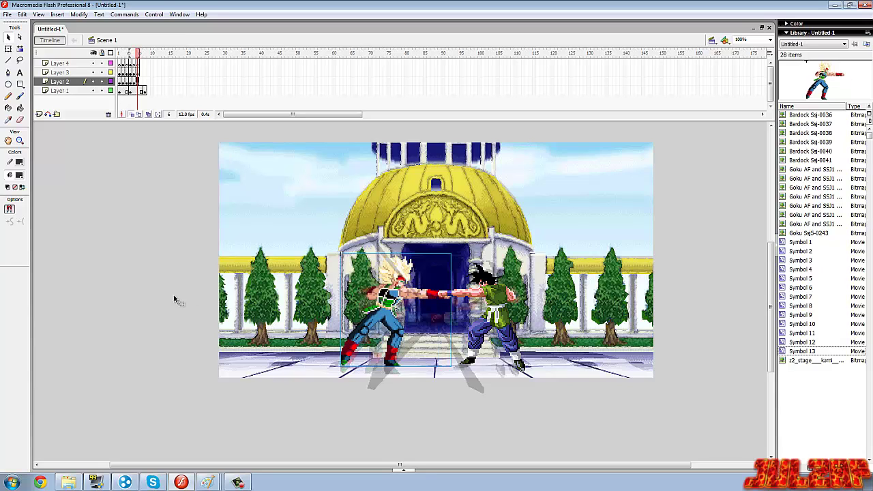
pyautogui.click(127, 287)
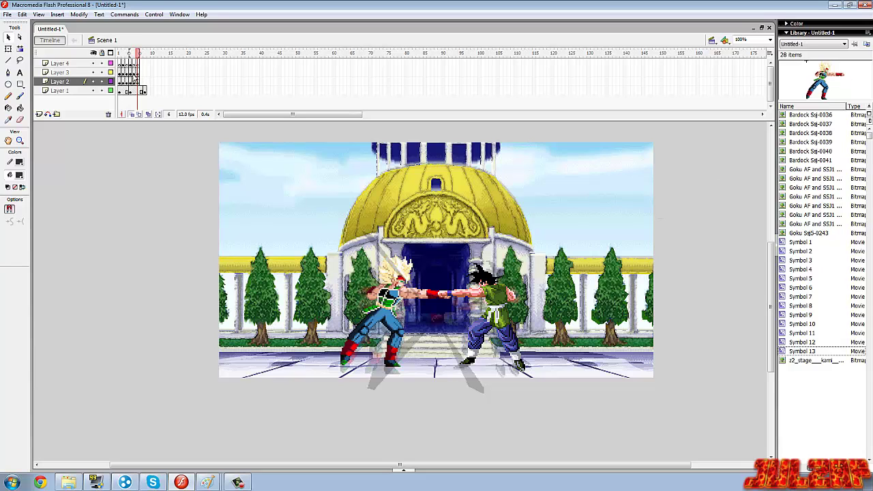
# Copy the black impact effect from frame 4 of Layer 4 and paste it into frame 6 of Layer 4.
pyautogui.click(131, 73)
pyautogui.rightClick(475, 387)
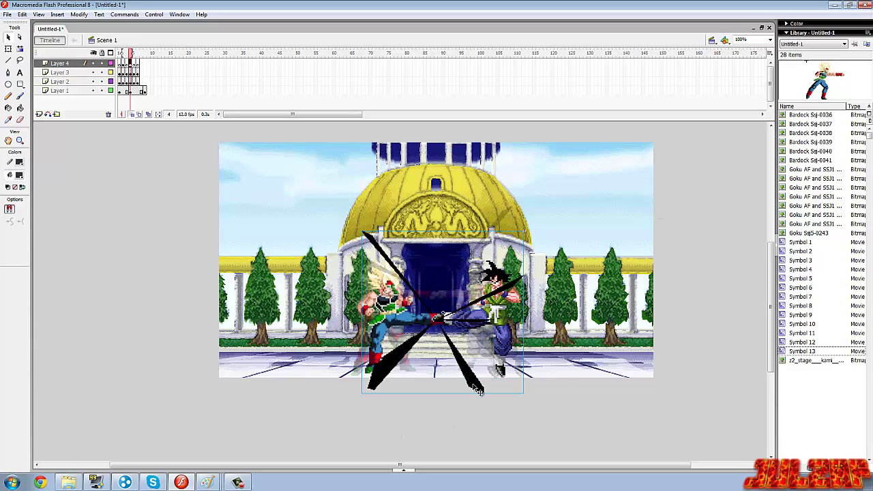
pyautogui.click(484, 203)
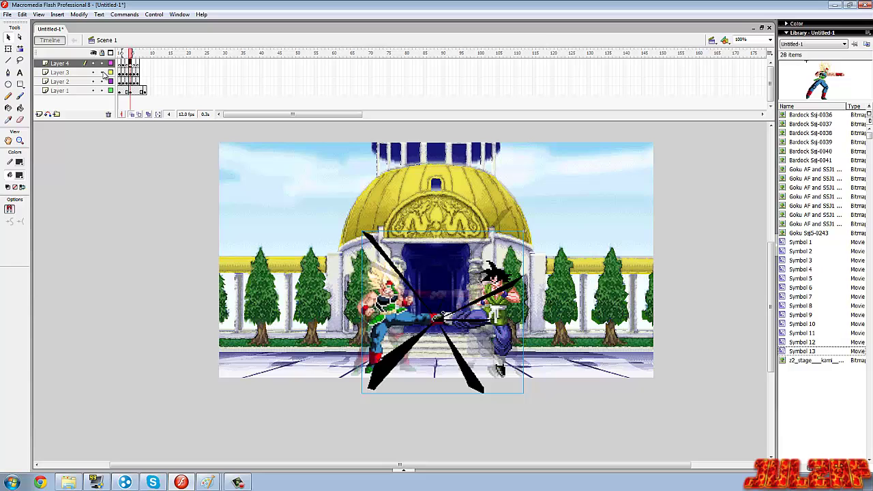
pyautogui.click(138, 64)
pyautogui.click(79, 14)
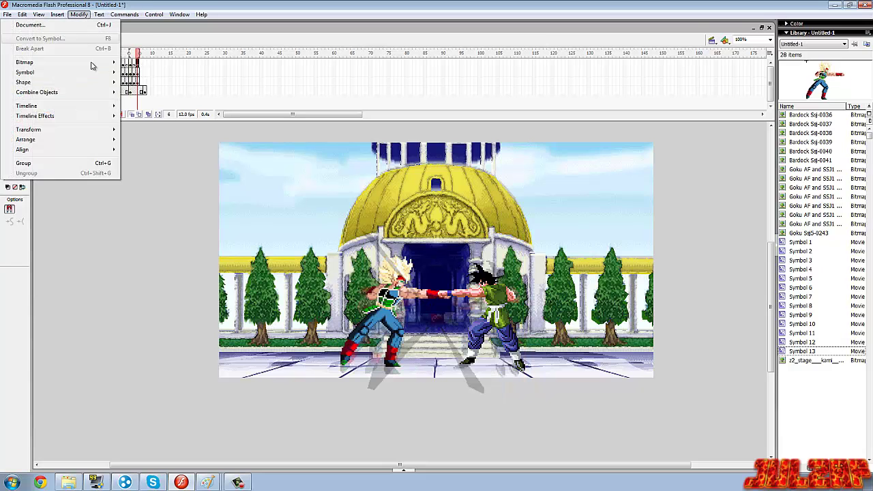
pyautogui.click(171, 238)
pyautogui.rightClick(172, 237)
pyautogui.click(205, 259)
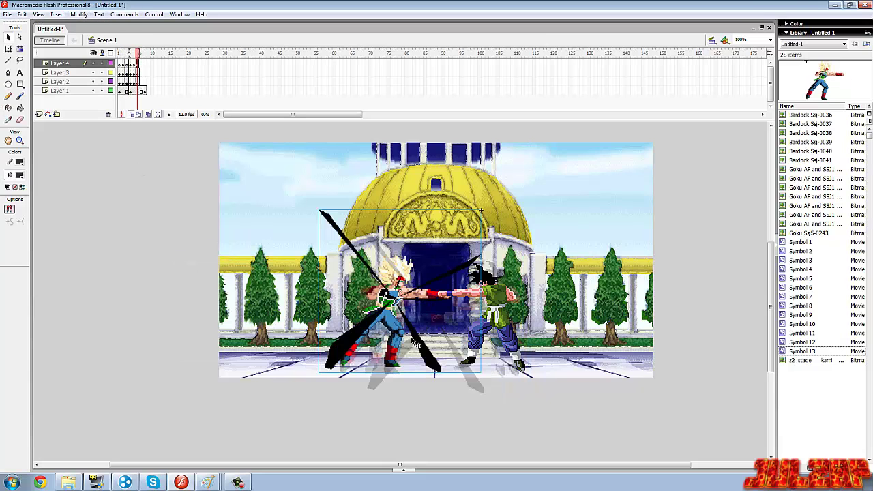
# Center the pasted impact effect on the two meeting fists and rotate it 90° clockwise.
pyautogui.moveTo(428, 355); pyautogui.dragTo(477, 349)
pyautogui.click(79, 15)
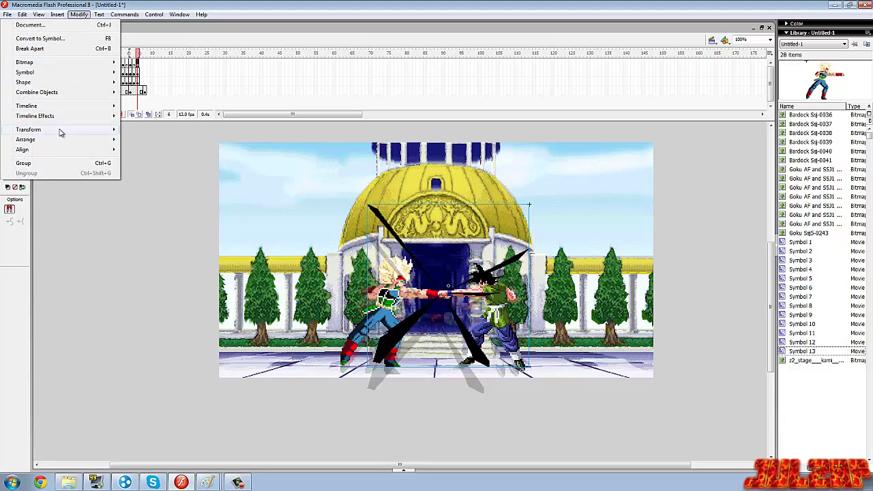
pyautogui.moveTo(61, 131)
pyautogui.click(153, 194)
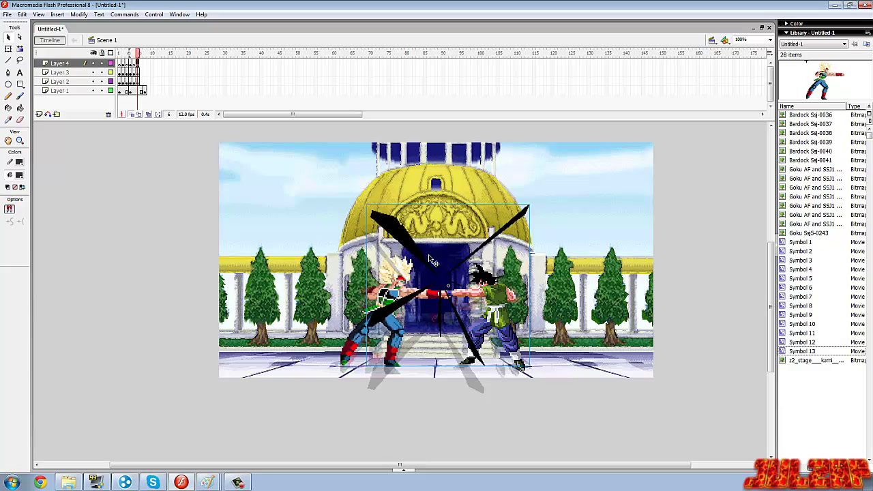
# Lower the rotated impact effect slightly so its center sits on the two touching fists.
pyautogui.moveTo(410, 243); pyautogui.dragTo(409, 259)
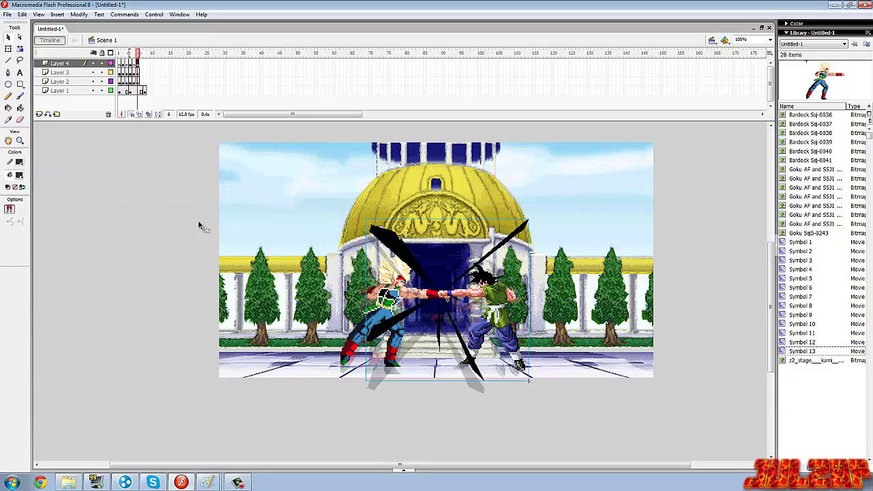
pyautogui.click(130, 179)
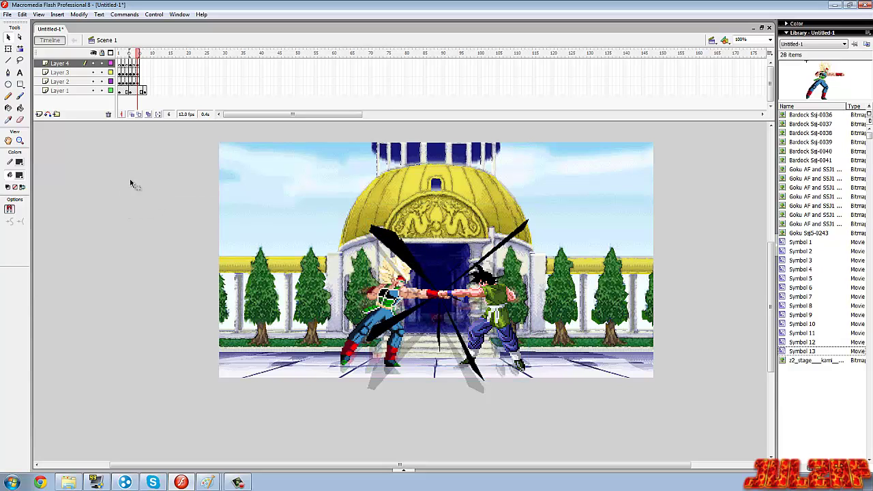
# Insert blank keyframes at frame 7 of Layers 2, 3 and 4.
pyautogui.rightClick(141, 80)
pyautogui.click(179, 131)
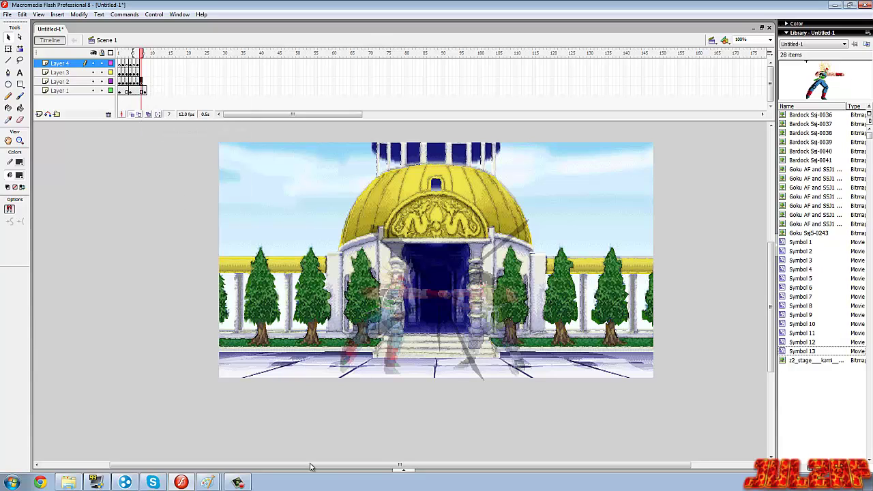
pyautogui.click(238, 482)
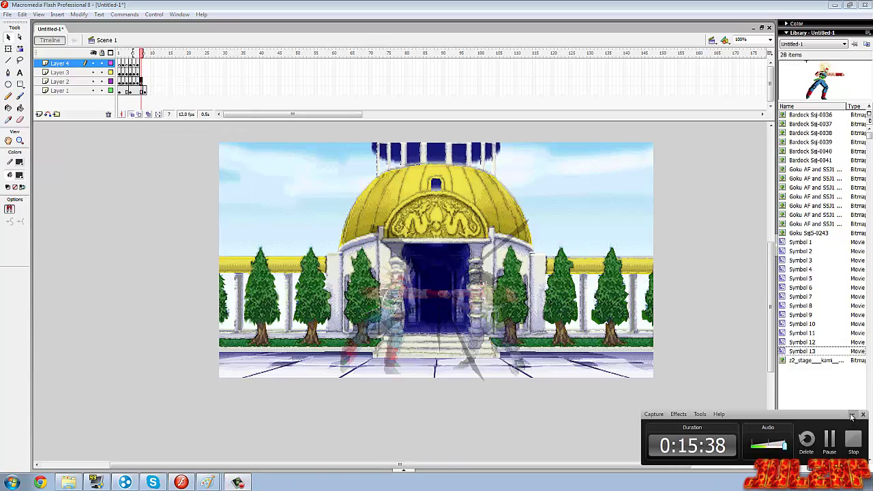
pyautogui.click(853, 415)
pyautogui.rightClick(144, 77)
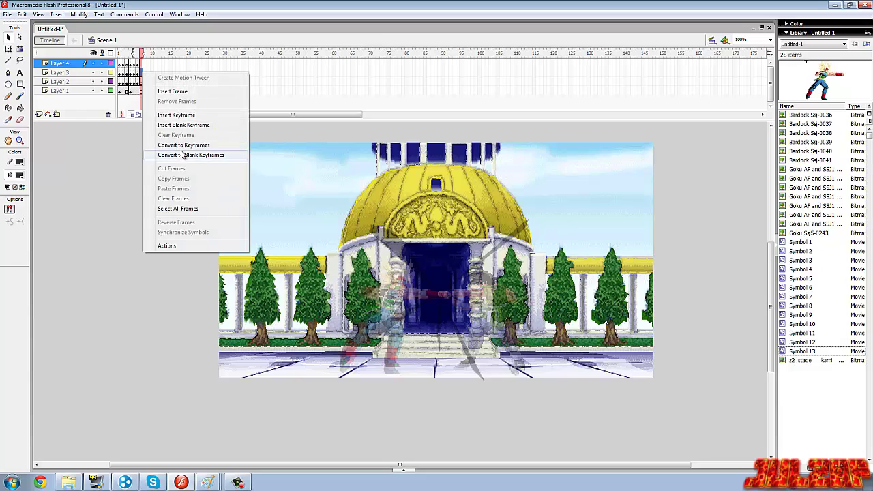
pyautogui.click(179, 125)
pyautogui.rightClick(141, 60)
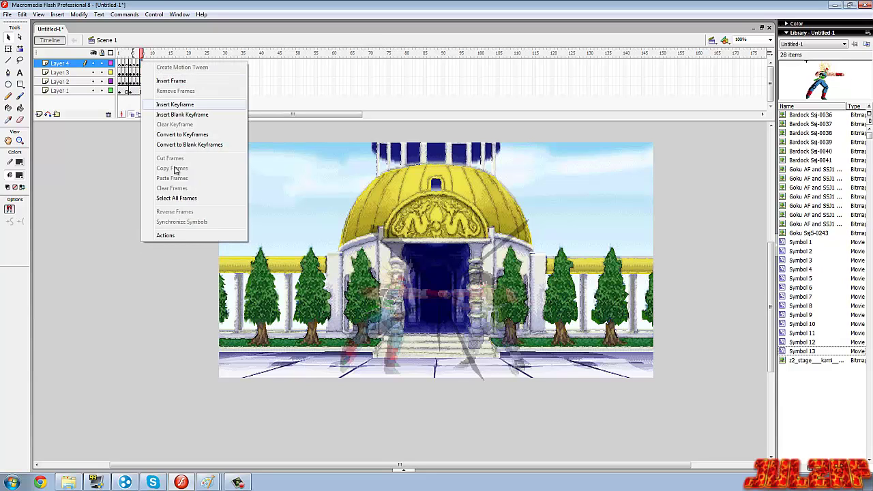
pyautogui.click(179, 114)
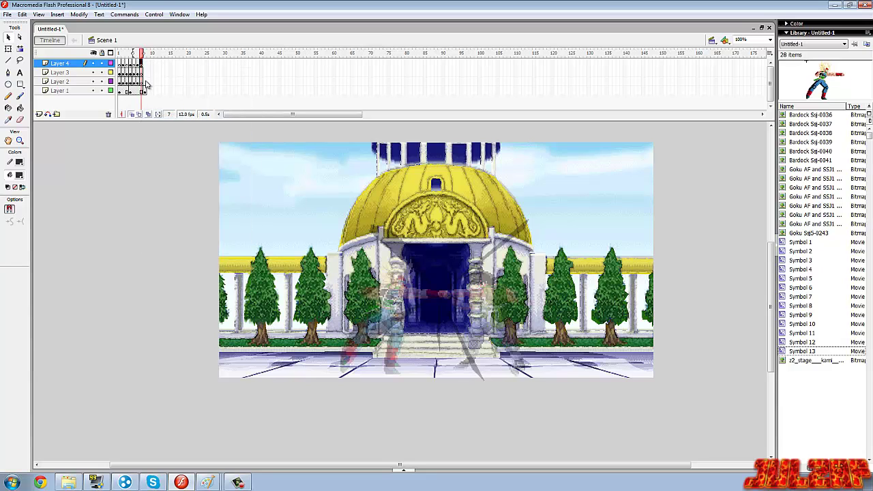
# Insert blank keyframes at frame 8 of Layers 2, 3 and 4.
pyautogui.rightClick(146, 73)
pyautogui.click(184, 145)
pyautogui.rightClick(146, 73)
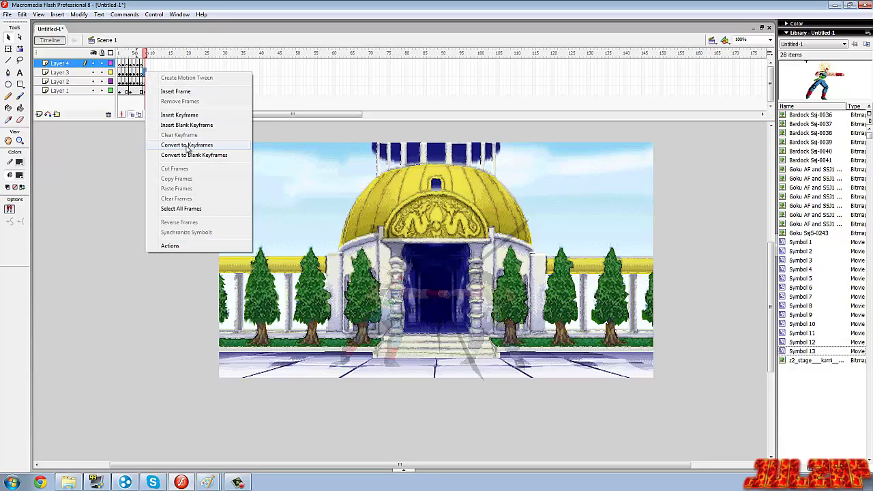
pyautogui.click(187, 125)
pyautogui.rightClick(142, 61)
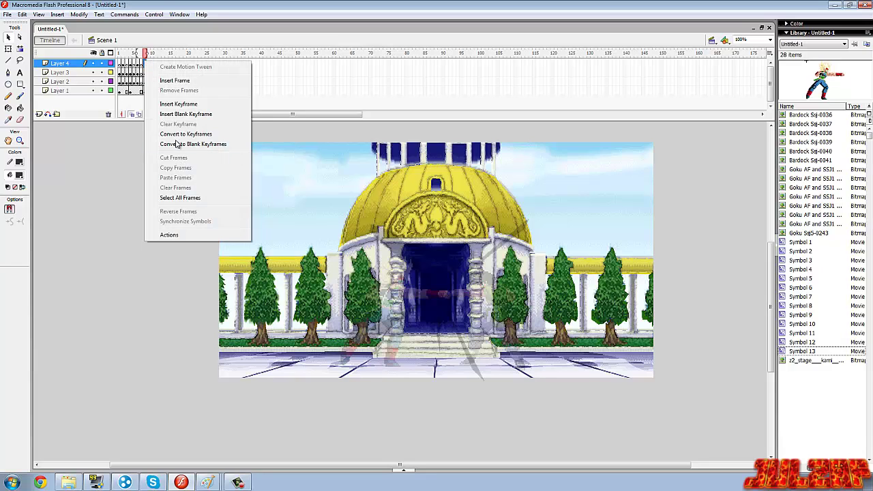
pyautogui.click(182, 113)
# Import only the Bardock Ssj-0042 sprite to the stage in frame 7 of Layer 2, without the rest of its image sequence.
pyautogui.press(',')
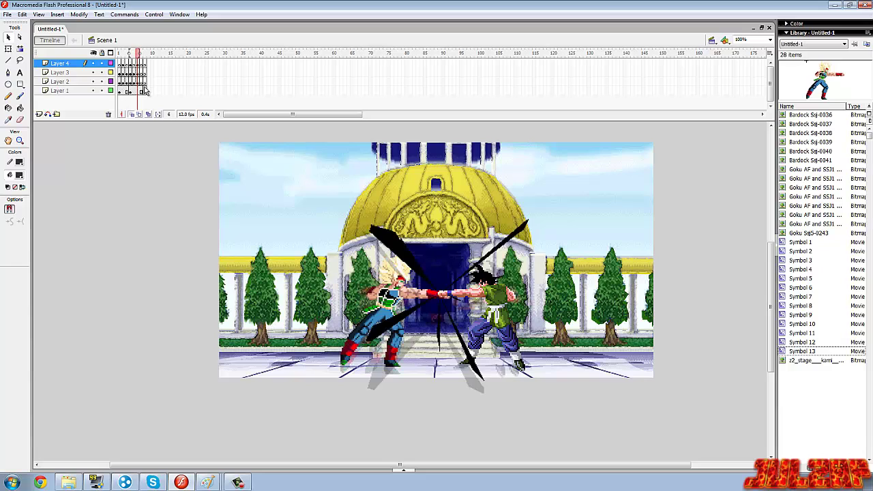
pyautogui.press('.')
pyautogui.click(143, 81)
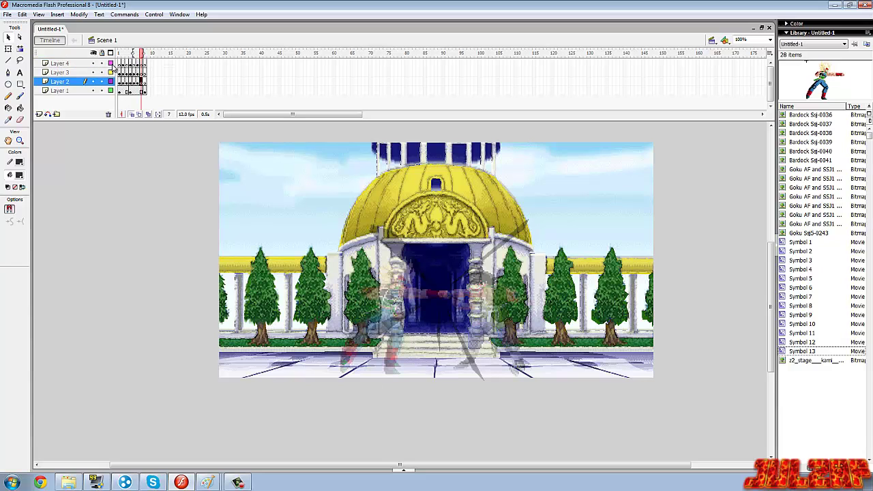
pyautogui.click(8, 14)
pyautogui.moveTo(55, 156)
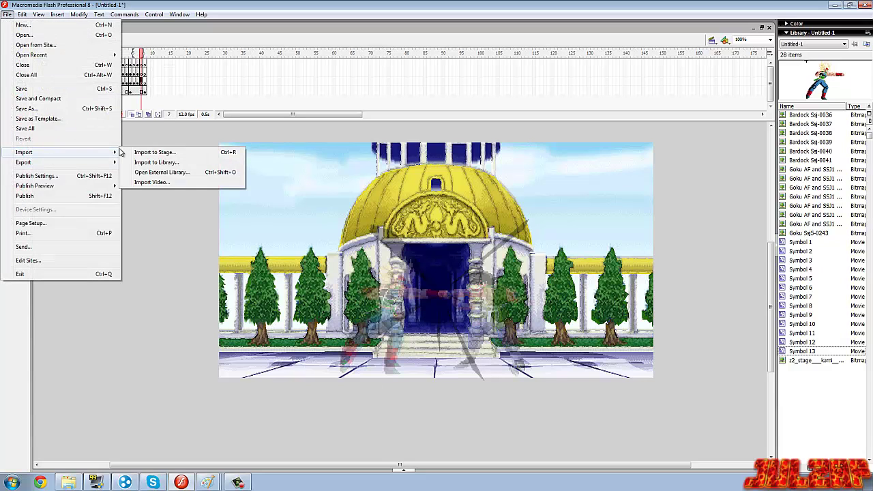
pyautogui.click(145, 154)
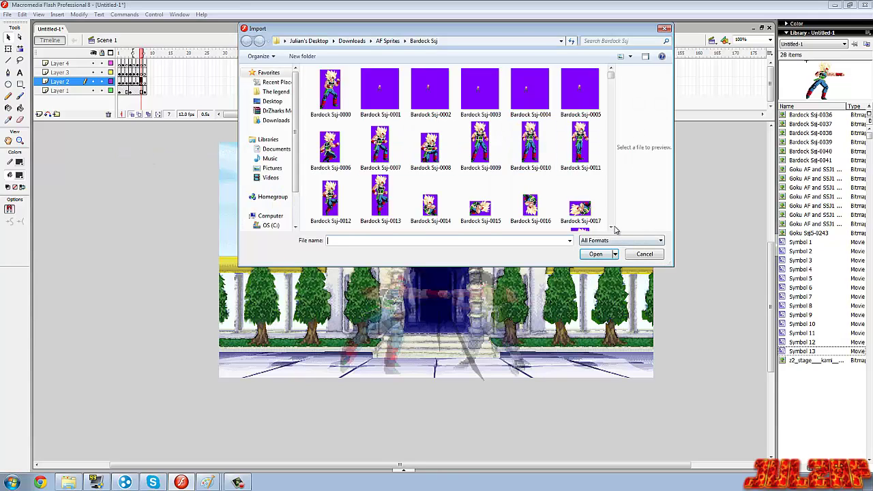
pyautogui.scroll(-5, 613, 228)
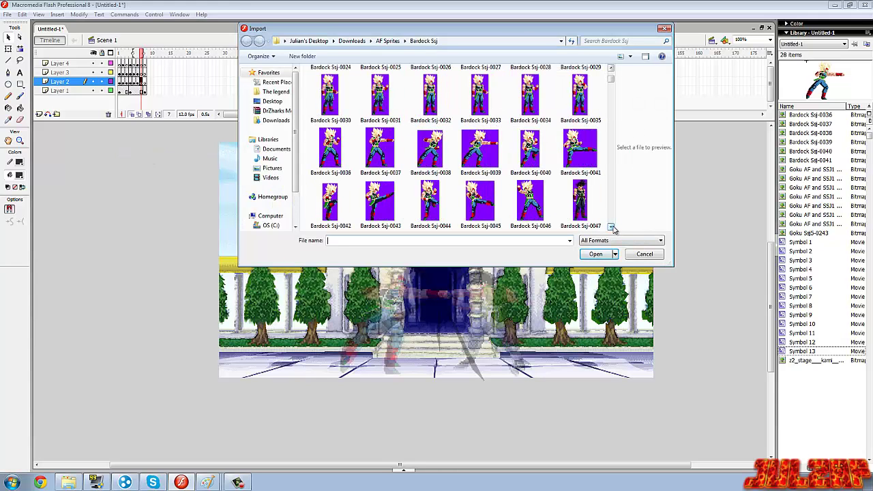
pyautogui.doubleClick(332, 203)
pyautogui.click(473, 261)
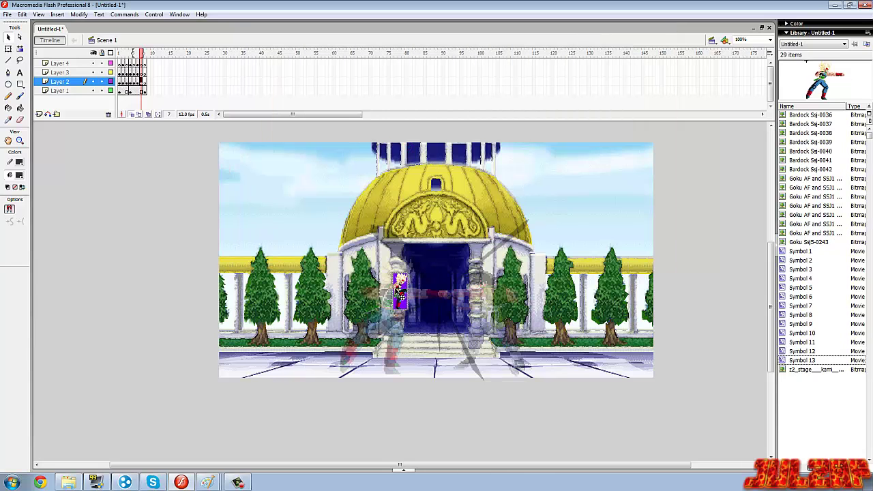
# Move the imported Bardock sprite off the stage beside the background and scale it to 300%.
pyautogui.moveTo(193, 265); pyautogui.dragTo(166, 263)
pyautogui.click(79, 14)
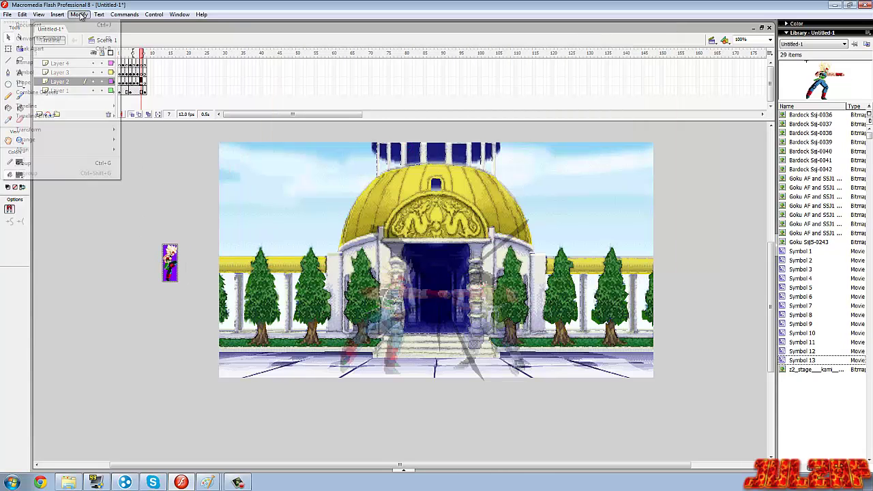
pyautogui.moveTo(55, 130)
pyautogui.click(154, 179)
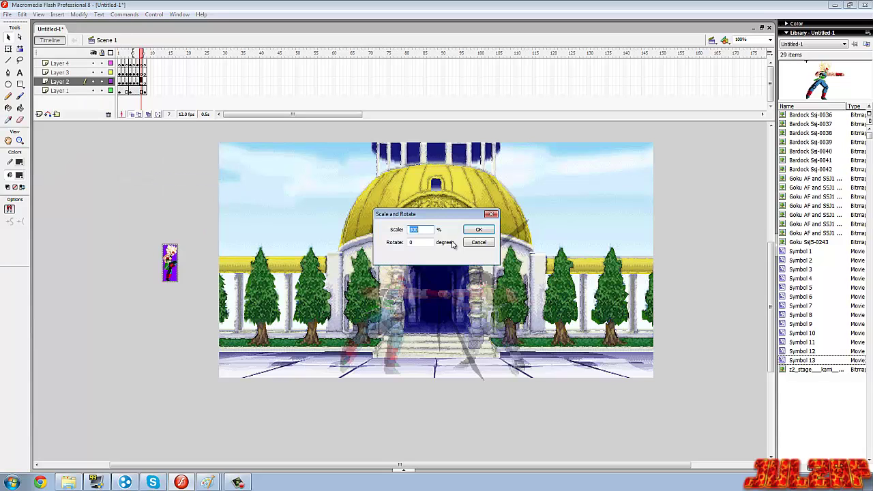
pyautogui.click(478, 230)
pyautogui.moveTo(175, 271); pyautogui.dragTo(100, 291)
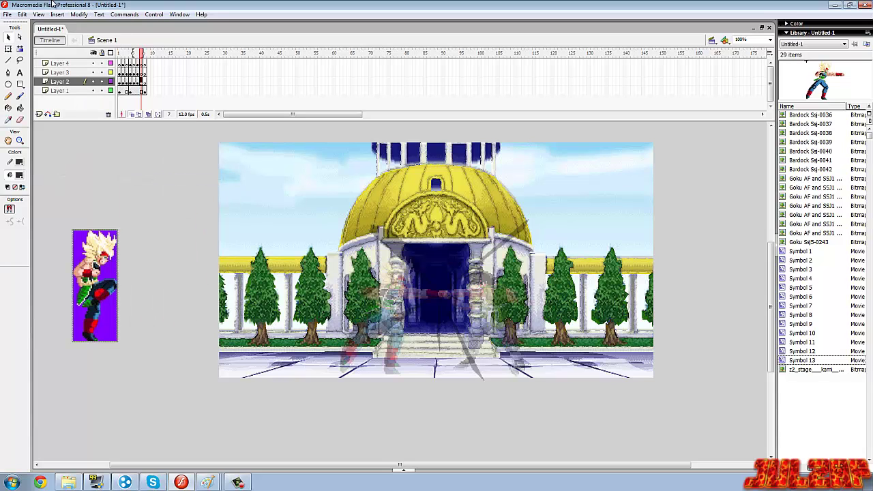
# Trace the enlarged Bardock bitmap into vector shapes.
pyautogui.click(74, 17)
pyautogui.moveTo(59, 65)
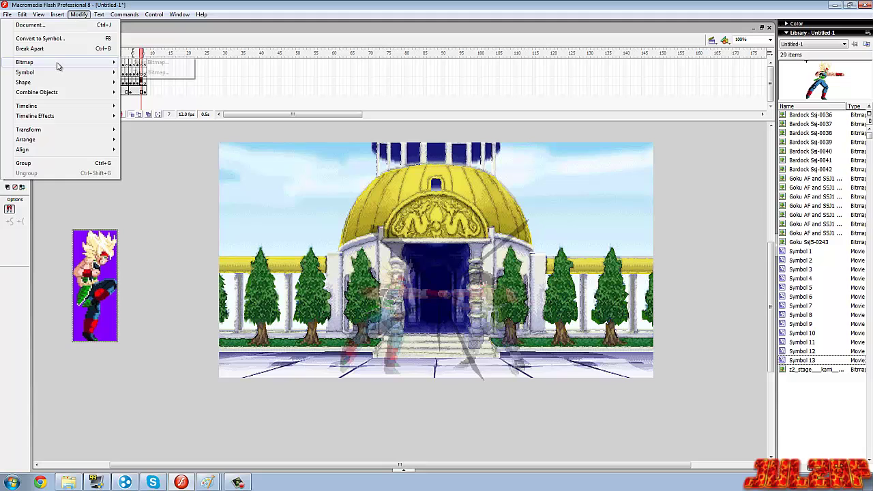
pyautogui.click(151, 73)
pyautogui.click(492, 222)
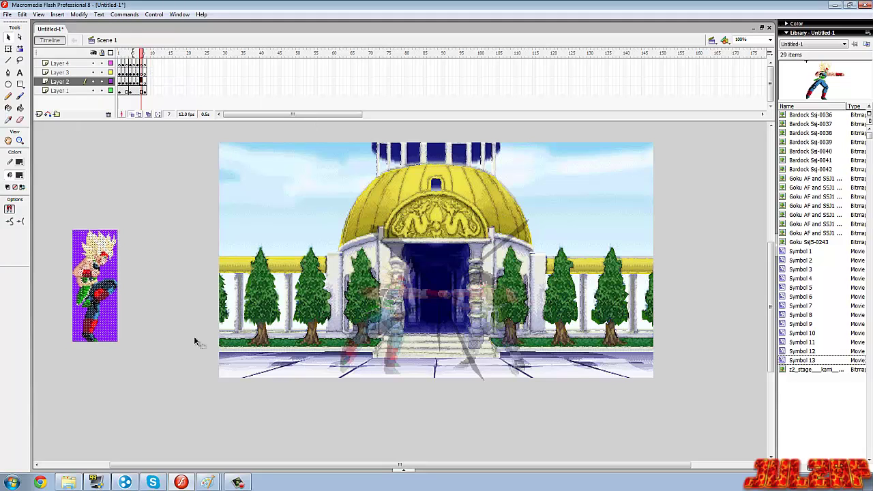
# Delete all purple background areas around the traced Bardock figure.
pyautogui.press('Delete')
pyautogui.click(82, 334)
pyautogui.press('Delete')
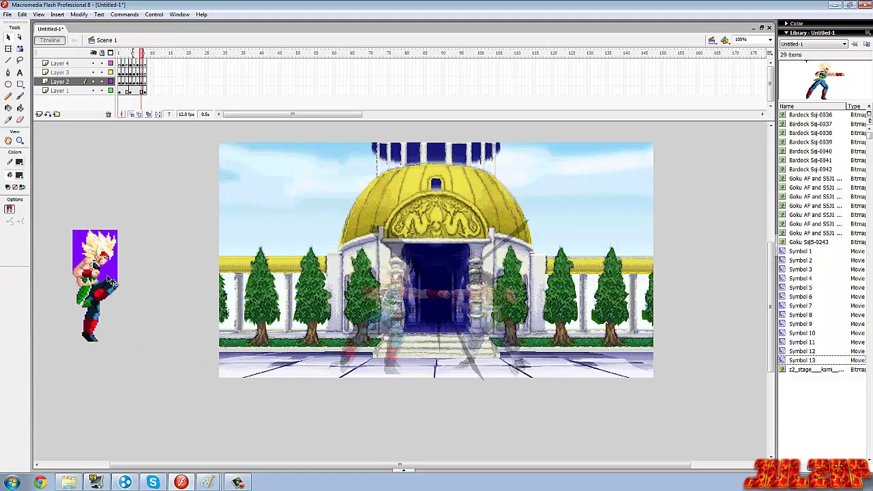
pyautogui.click(96, 266)
pyautogui.press('Delete')
pyautogui.click(79, 247)
pyautogui.press('Delete')
# Convert the whole raised-knee Bardock figure to a movie clip symbol and stand it at ground level over his previous-frame onion-skin ghost.
pyautogui.moveTo(161, 204)
pyautogui.mouseDown()
pyautogui.moveTo(78, 430)
pyautogui.moveTo(63, 438)
pyautogui.mouseUp()
pyautogui.rightClick(94, 309)
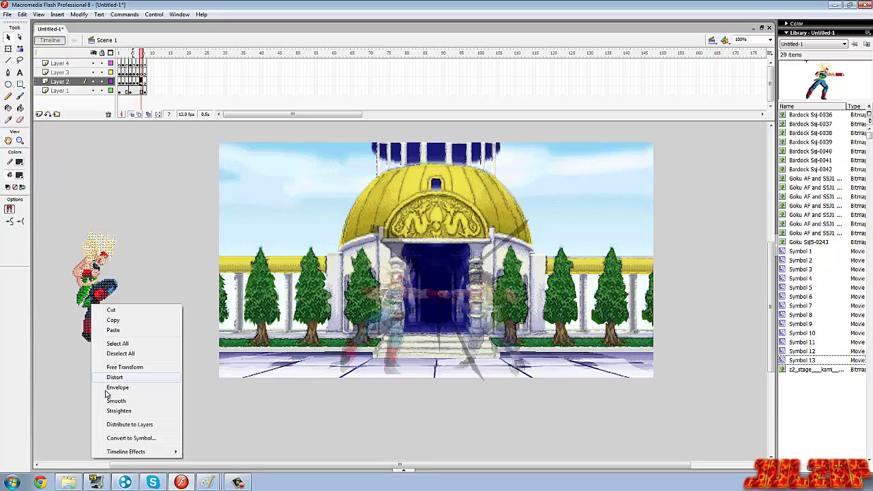
pyautogui.click(119, 442)
pyautogui.click(506, 159)
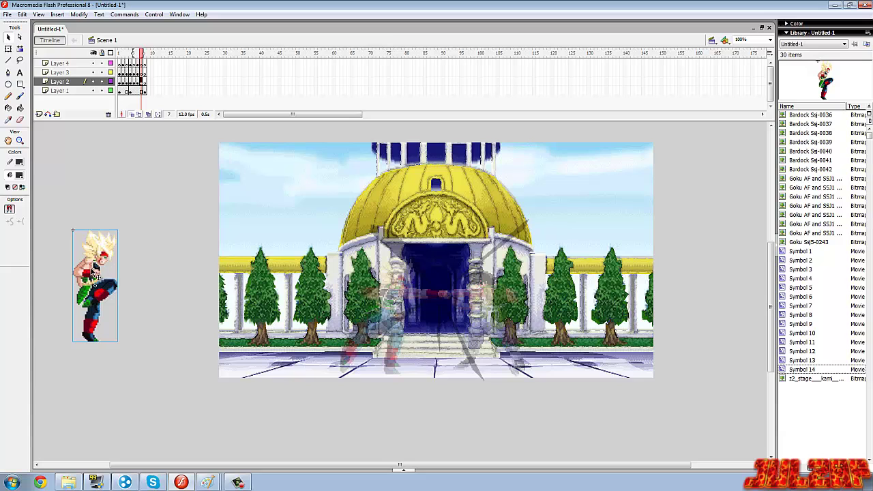
pyautogui.moveTo(94, 272); pyautogui.dragTo(387, 298)
# Start an import to the stage for frame 7 of Layer 3 and open the Goku AF and SSJ1 Goku folder in AF Sprites.
pyautogui.click(143, 72)
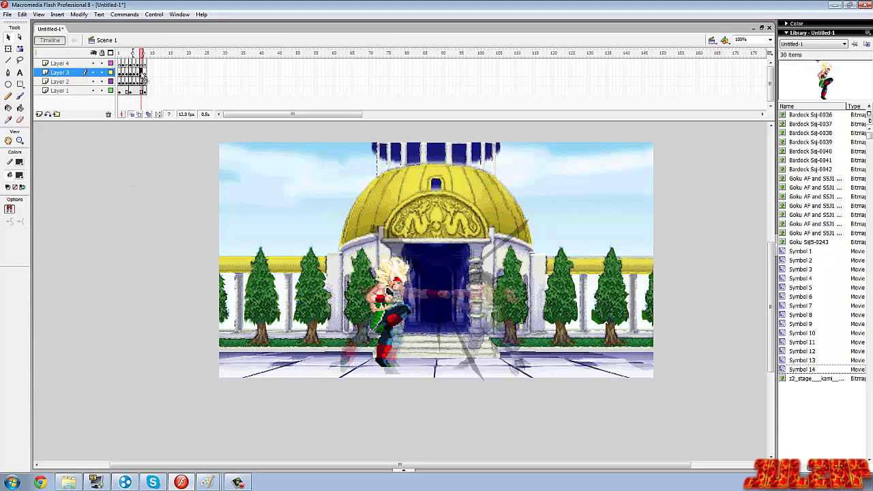
pyautogui.click(7, 14)
pyautogui.moveTo(48, 153)
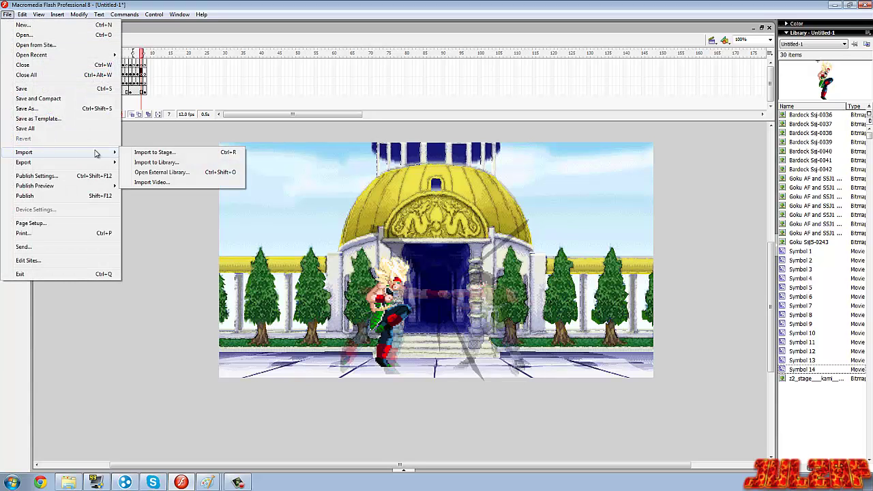
pyautogui.click(177, 152)
pyautogui.click(276, 120)
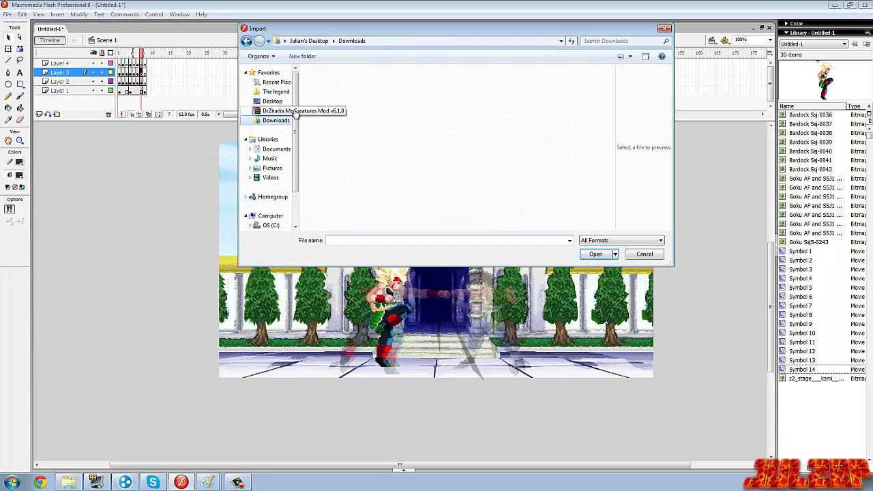
pyautogui.doubleClick(331, 92)
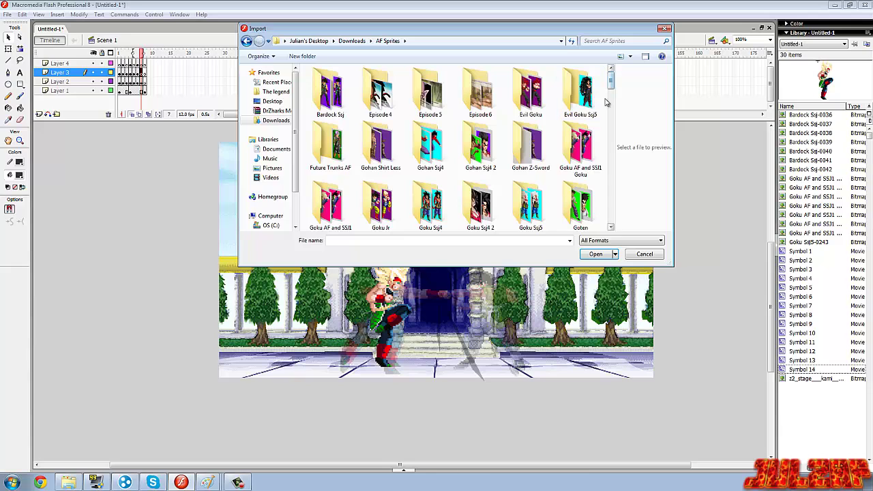
pyautogui.doubleClick(580, 147)
# Look through the sprites in the Goku AF and SSJ1 Goku folder for Goku's next fighting pose.
pyautogui.moveTo(612, 229); pyautogui.dragTo(612, 228)
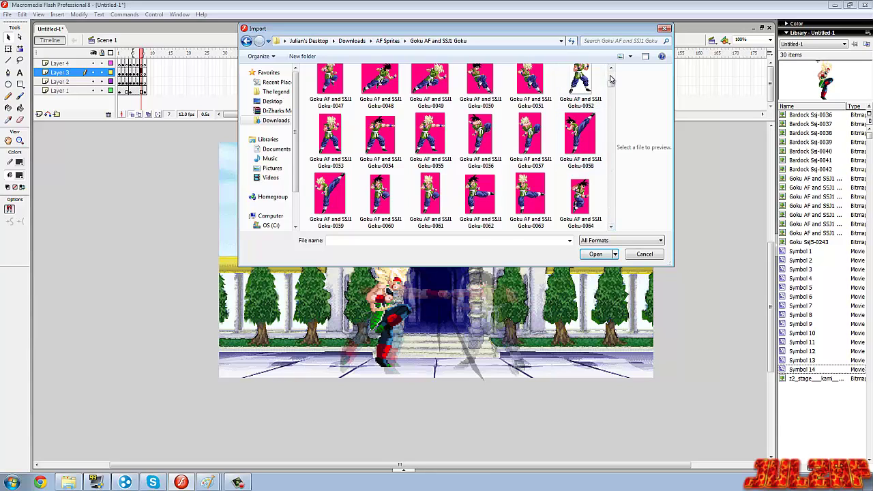
pyautogui.moveTo(611, 69); pyautogui.dragTo(611, 69)
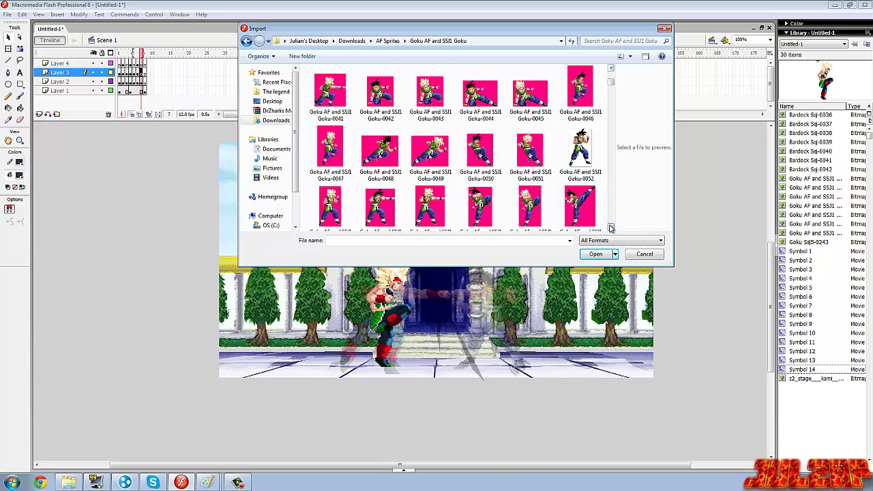
pyautogui.moveTo(611, 228); pyautogui.dragTo(611, 228)
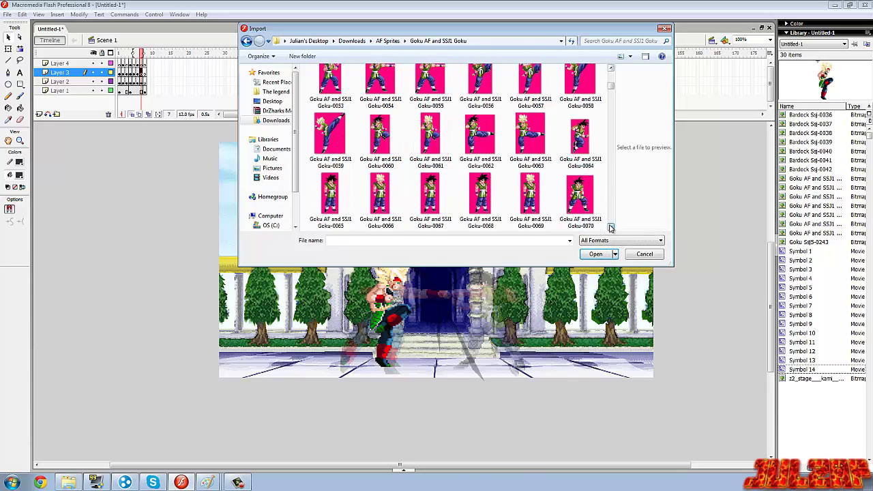
pyautogui.click(611, 228)
pyautogui.click(612, 228)
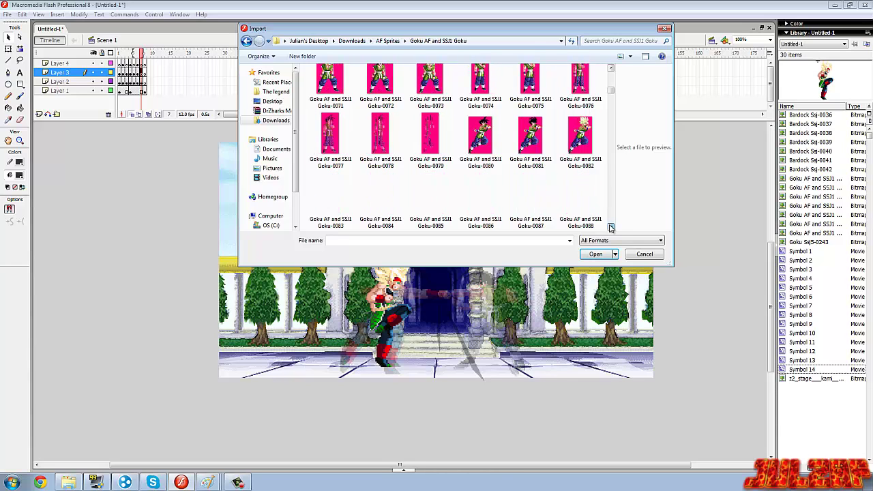
pyautogui.click(611, 228)
pyautogui.click(611, 228)
pyautogui.click(611, 228)
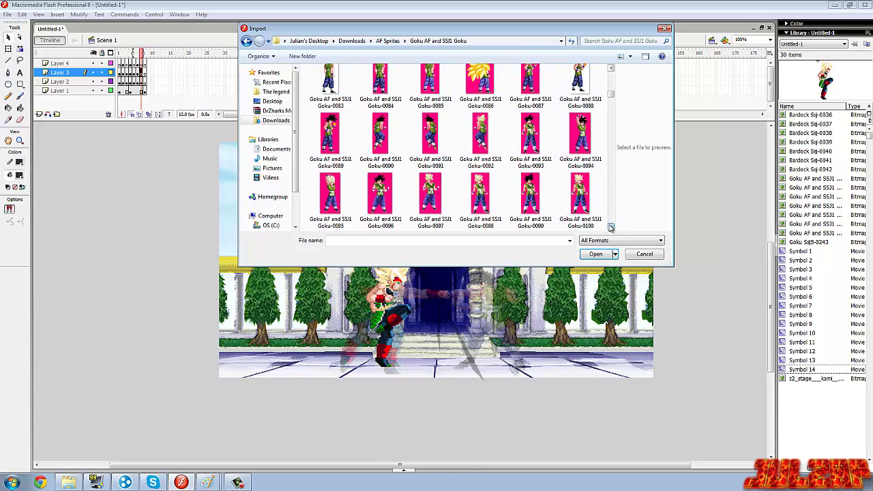
pyautogui.click(611, 228)
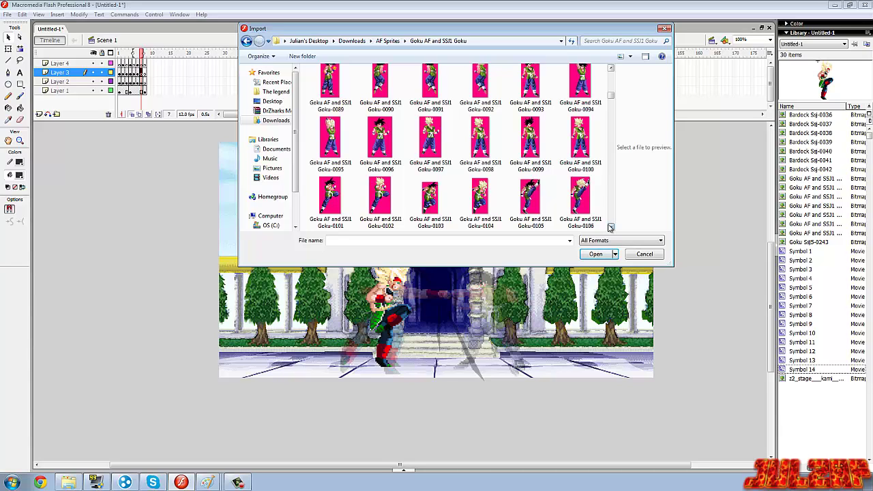
pyautogui.click(611, 227)
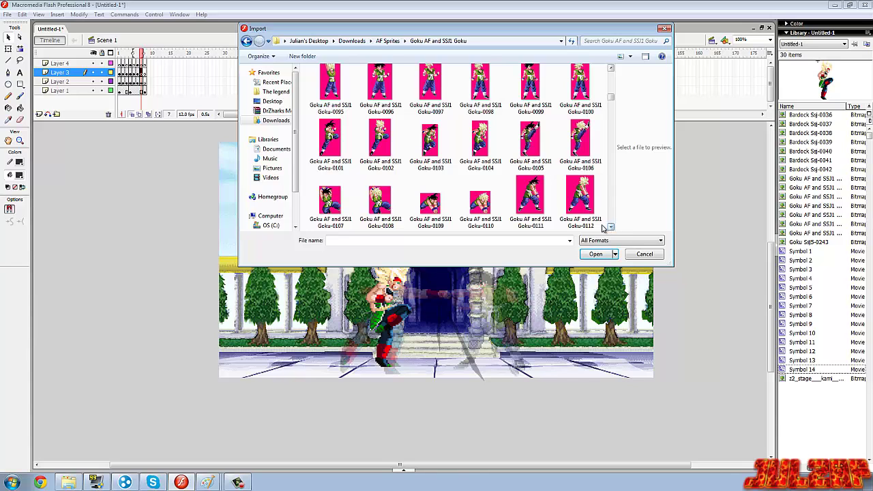
pyautogui.click(611, 228)
pyautogui.click(611, 228)
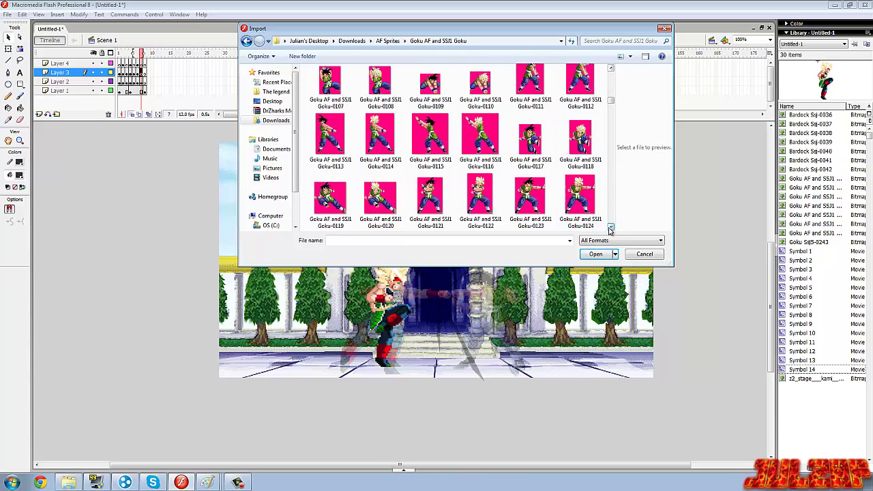
pyautogui.click(611, 228)
pyautogui.click(611, 228)
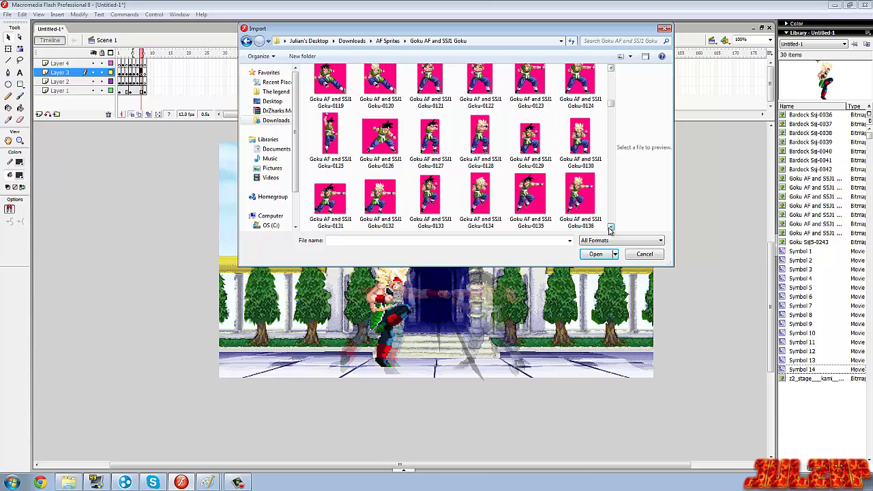
pyautogui.click(611, 228)
pyautogui.click(610, 228)
pyautogui.click(611, 228)
pyautogui.click(610, 228)
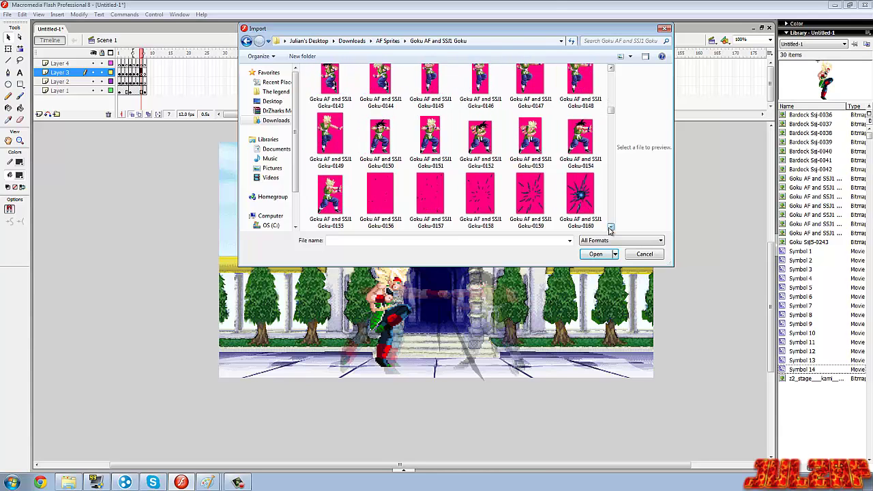
pyautogui.click(610, 228)
pyautogui.click(611, 228)
pyautogui.click(610, 228)
pyautogui.click(610, 228)
pyautogui.click(611, 228)
pyautogui.click(611, 228)
pyautogui.click(610, 228)
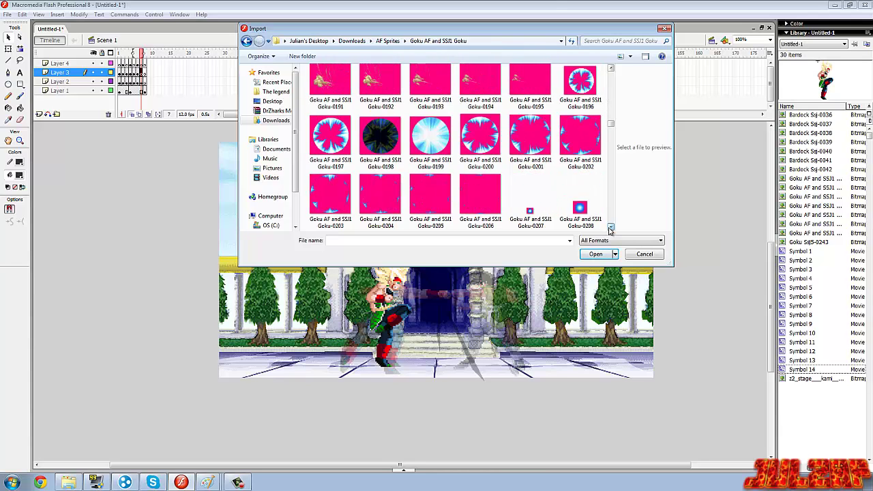
pyautogui.click(611, 228)
pyautogui.click(610, 228)
pyautogui.click(610, 228)
pyautogui.click(611, 228)
pyautogui.click(611, 228)
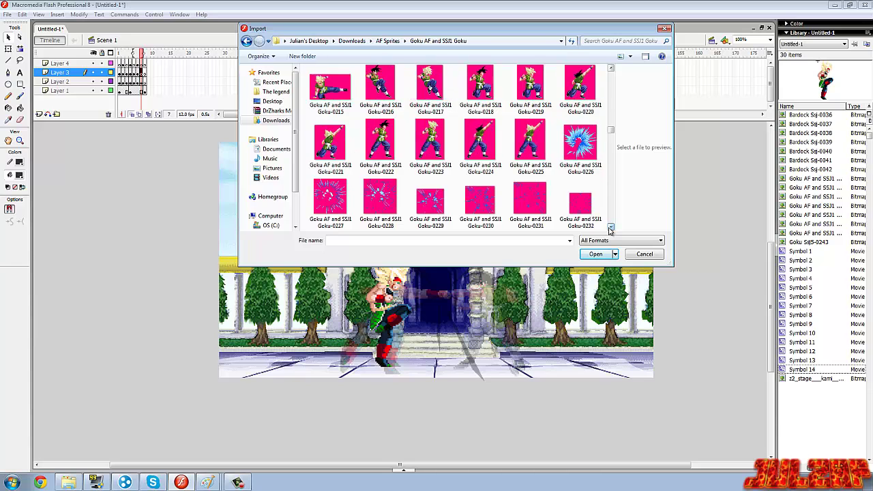
pyautogui.click(611, 69)
pyautogui.scroll(10, 611, 134)
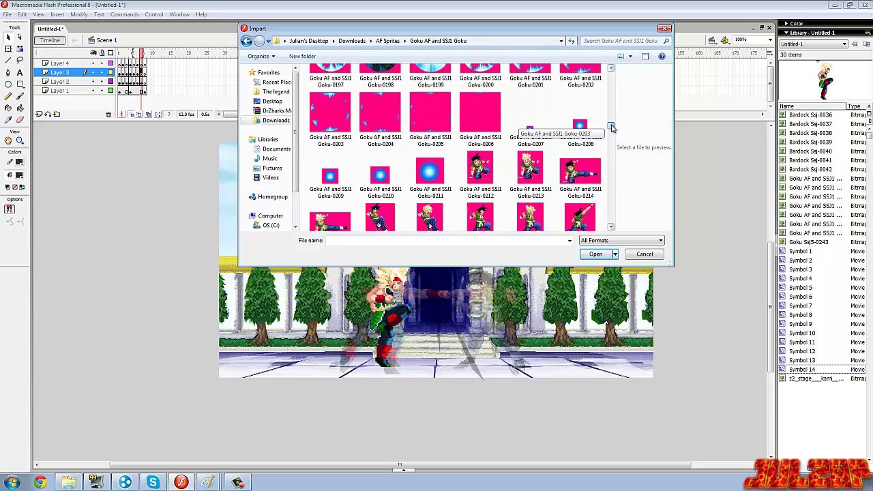
pyautogui.click(611, 228)
pyautogui.scroll(-4, 611, 227)
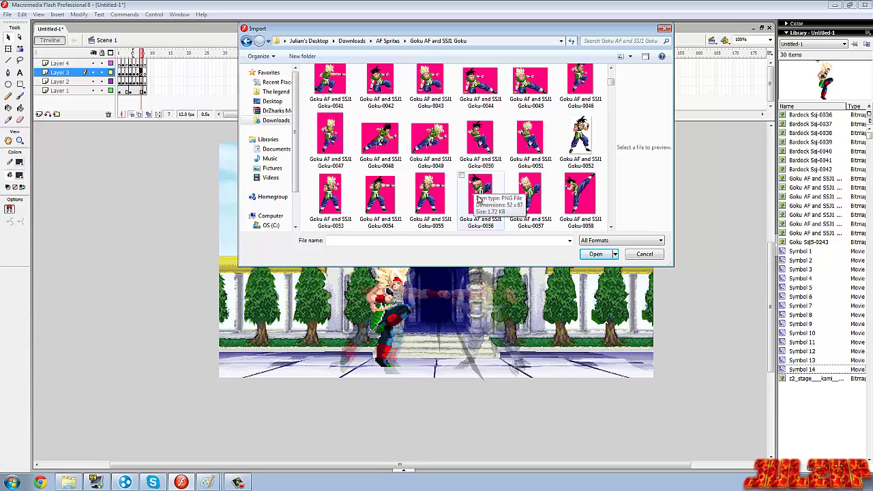
# Import only the Goku AF and SSJ1 Goku-0056 sprite and place it on the empty area beside the stage.
pyautogui.doubleClick(478, 194)
pyautogui.click(472, 264)
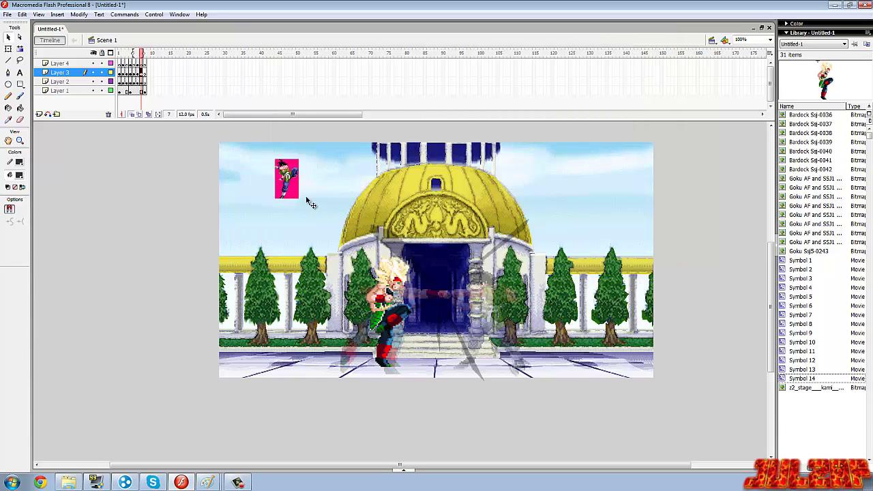
pyautogui.moveTo(276, 194); pyautogui.dragTo(153, 220)
# Scale the imported Goku bitmap to 300% with 0 degrees rotation and move it clear of the stage.
pyautogui.click(79, 14)
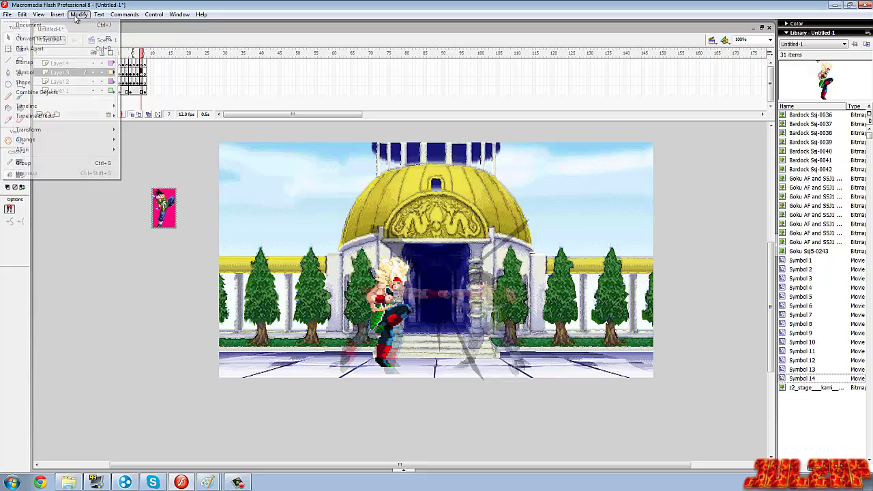
pyautogui.moveTo(51, 131)
pyautogui.click(184, 176)
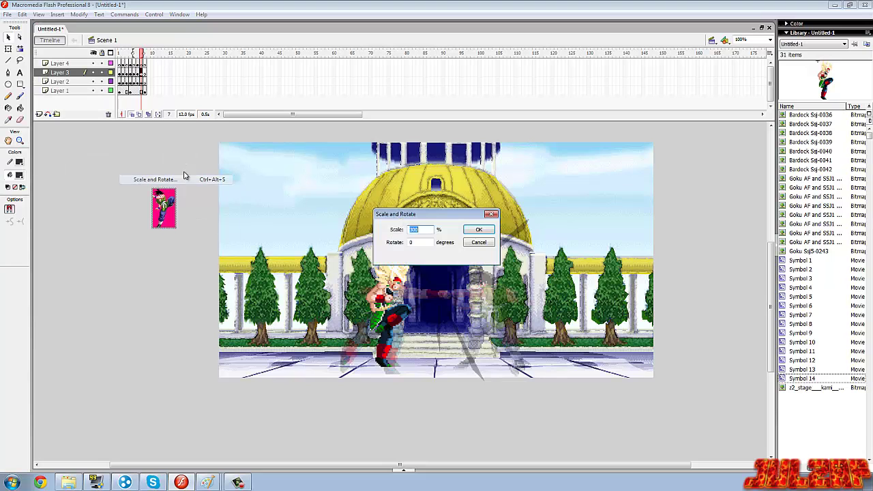
pyautogui.click(475, 232)
pyautogui.moveTo(171, 210); pyautogui.dragTo(111, 241)
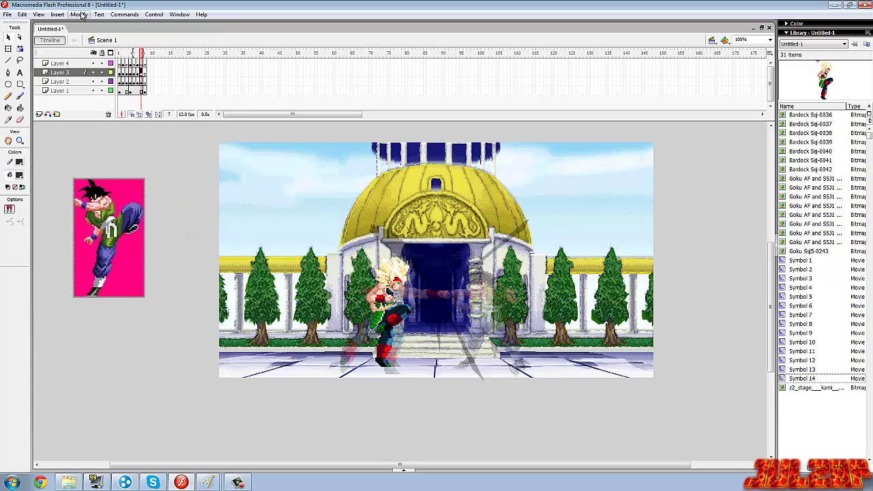
# Trace the enlarged Goku bitmap with color threshold 1, minimum area 1, Pixels curve fit and Many corners.
pyautogui.click(80, 15)
pyautogui.moveTo(39, 64)
pyautogui.click(150, 72)
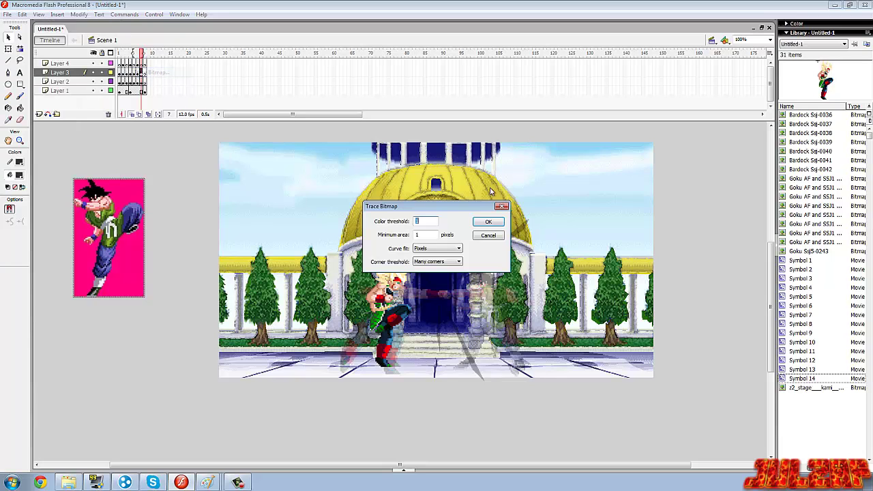
pyautogui.press('Return')
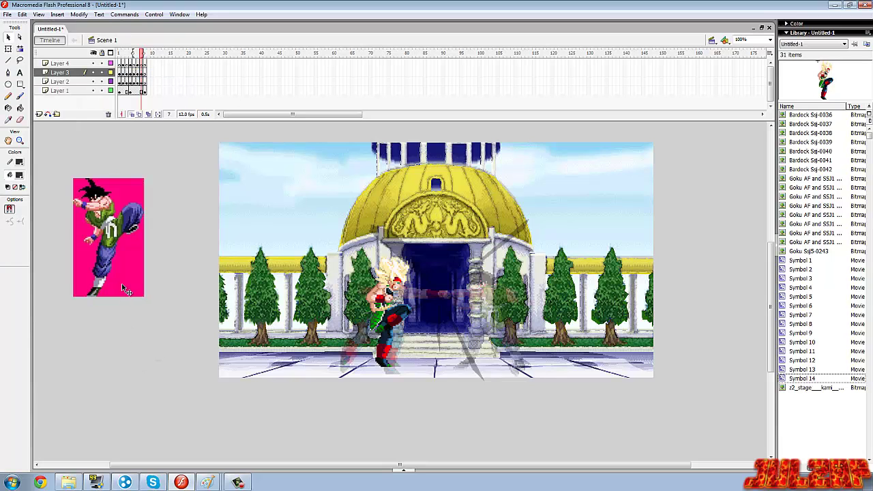
# Delete all pink background areas around the traced Goku figure.
pyautogui.click(122, 283)
pyautogui.press('Delete')
pyautogui.click(86, 269)
pyautogui.press('Delete')
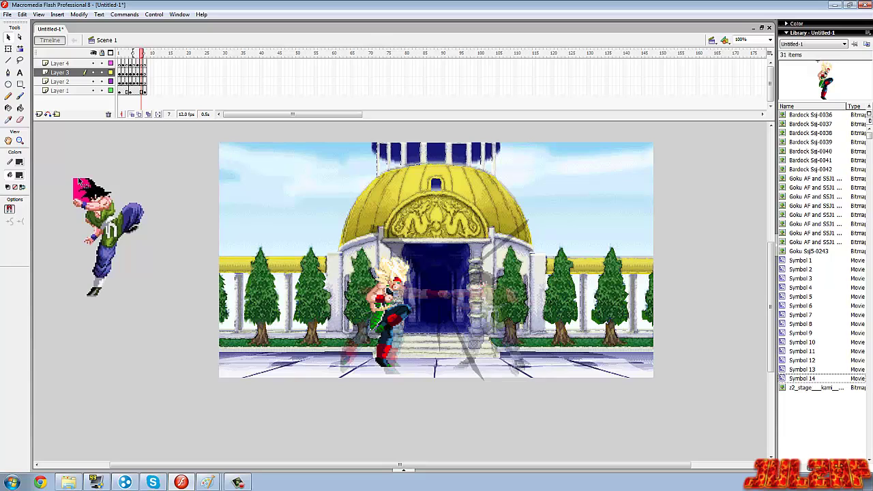
pyautogui.click(85, 189)
pyautogui.press('Delete')
pyautogui.moveTo(176, 160); pyautogui.dragTo(66, 335)
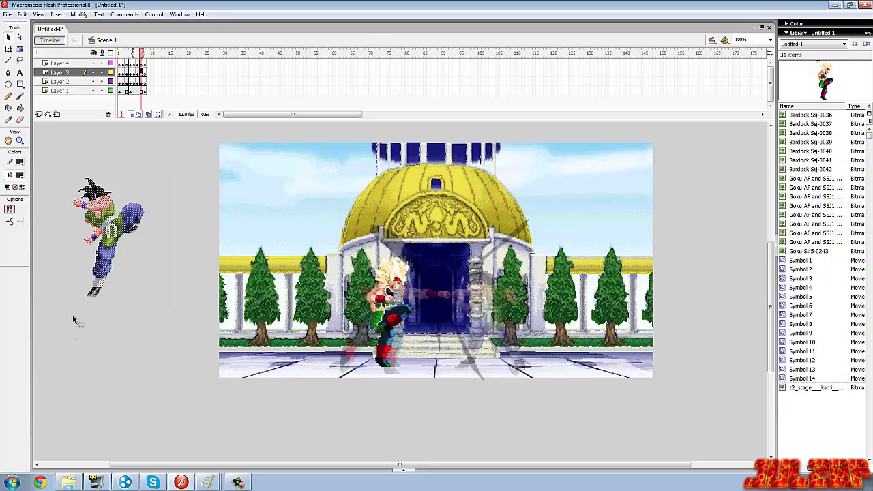
pyautogui.rightClick(113, 238)
pyautogui.click(156, 211)
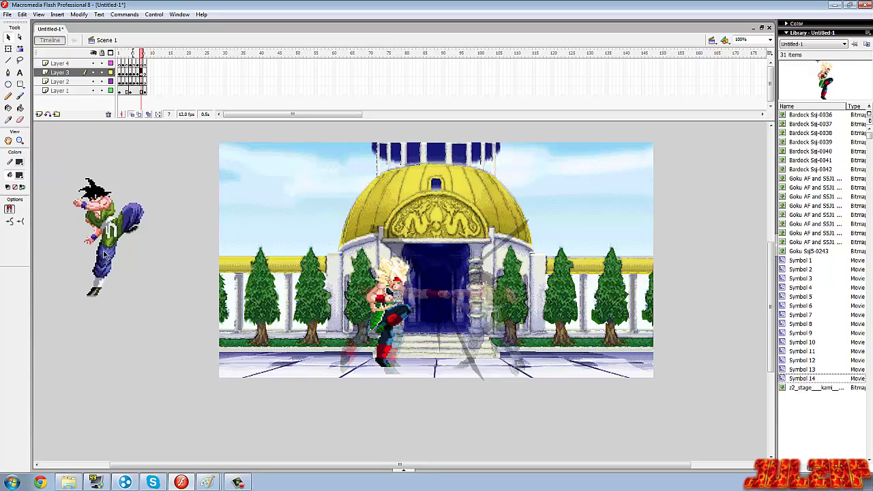
# Convert the whole traced raised-knee Goku figure to a movie clip symbol.
pyautogui.moveTo(179, 153); pyautogui.dragTo(56, 346)
pyautogui.rightClick(112, 229)
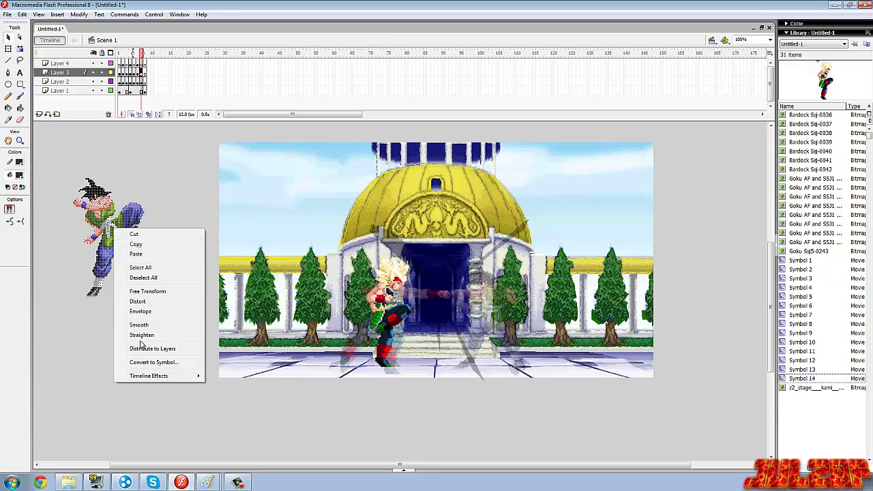
pyautogui.click(153, 363)
pyautogui.press('Return')
# Flip the Goku symbol horizontally and stand it at ground level opposite Bardock, over Goku's previous-frame onion-skin ghost.
pyautogui.click(79, 14)
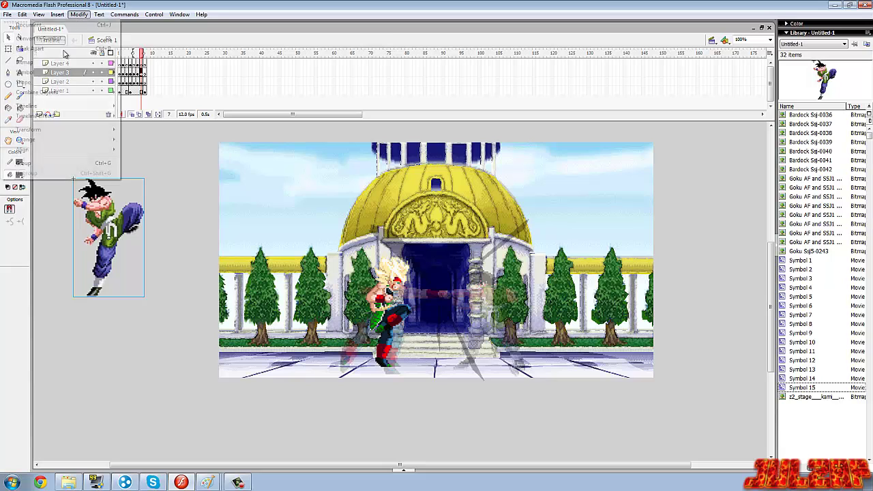
pyautogui.moveTo(54, 130)
pyautogui.click(146, 228)
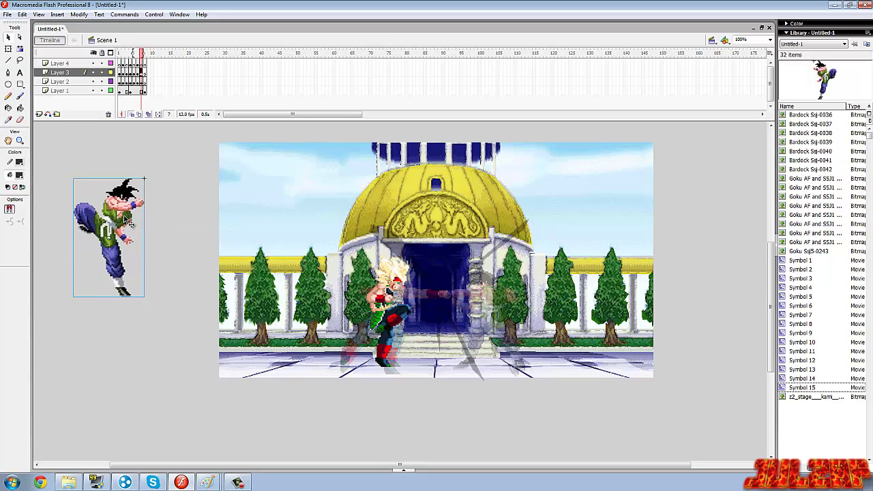
pyautogui.click(531, 266)
pyautogui.moveTo(531, 266)
pyautogui.mouseDown()
pyautogui.moveTo(498, 269)
pyautogui.moveTo(509, 268)
pyautogui.mouseUp()
pyautogui.moveTo(509, 299); pyautogui.dragTo(506, 297)
pyautogui.click(428, 431)
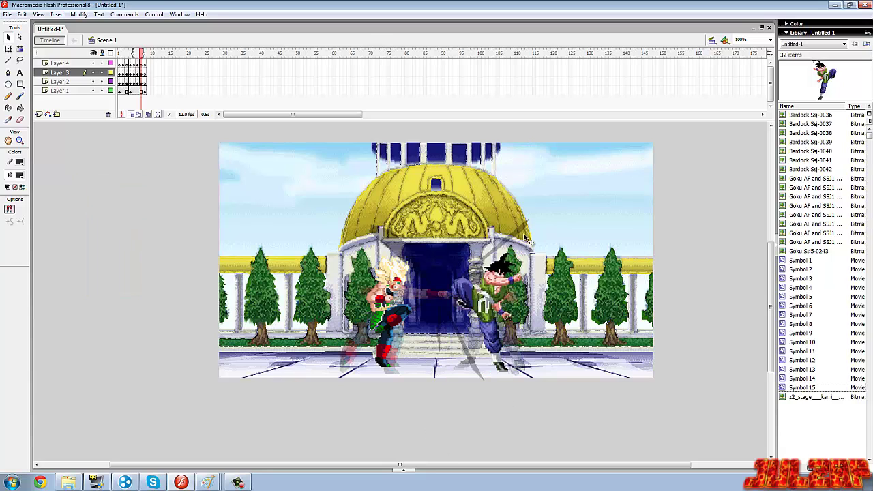
# Import only the high-kick image Goku AF and SSJ1 Goku-0058 to the stage on Layer 3, frame 8, without the rest of its sequence.
pyautogui.click(144, 90)
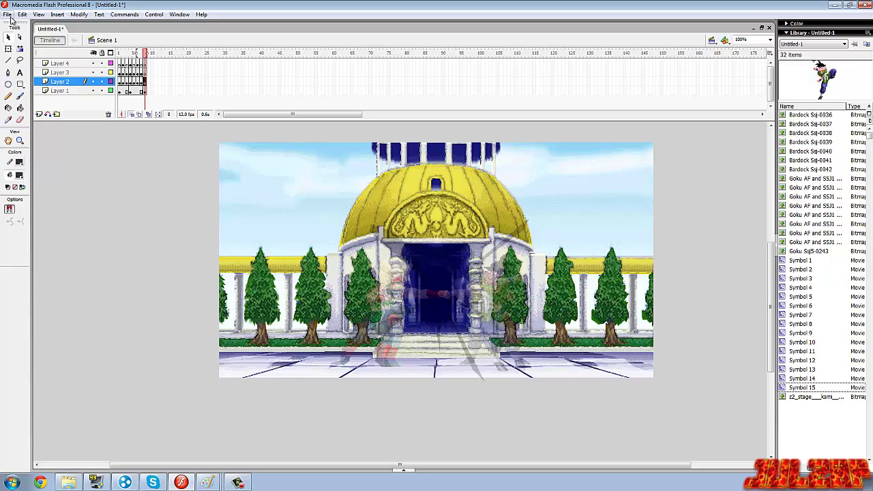
pyautogui.click(6, 15)
pyautogui.click(145, 75)
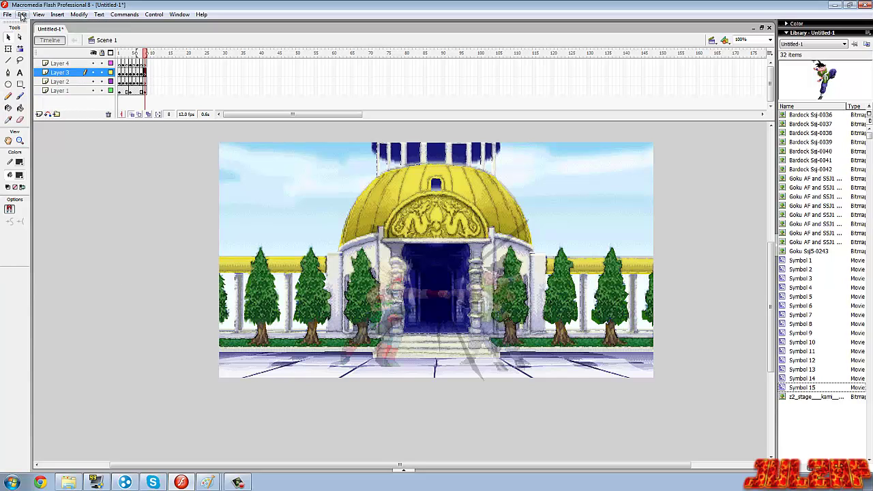
pyautogui.click(6, 14)
pyautogui.moveTo(117, 158)
pyautogui.click(154, 152)
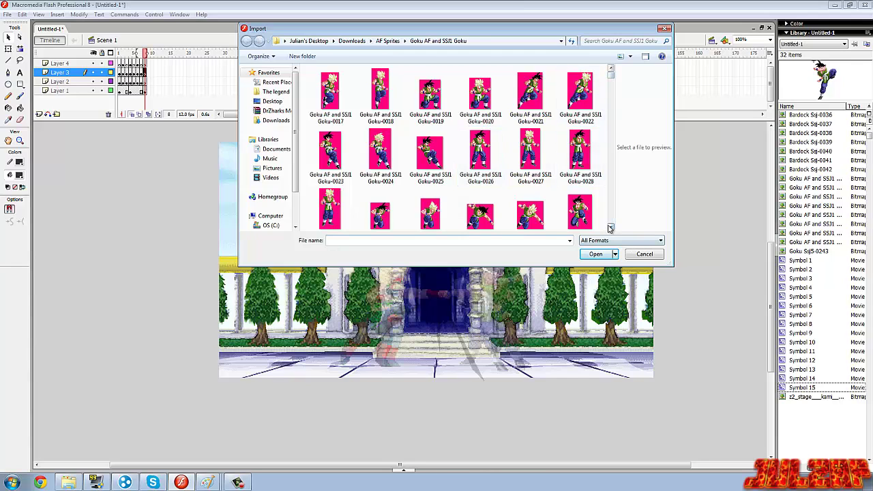
pyautogui.scroll(-6, 610, 229)
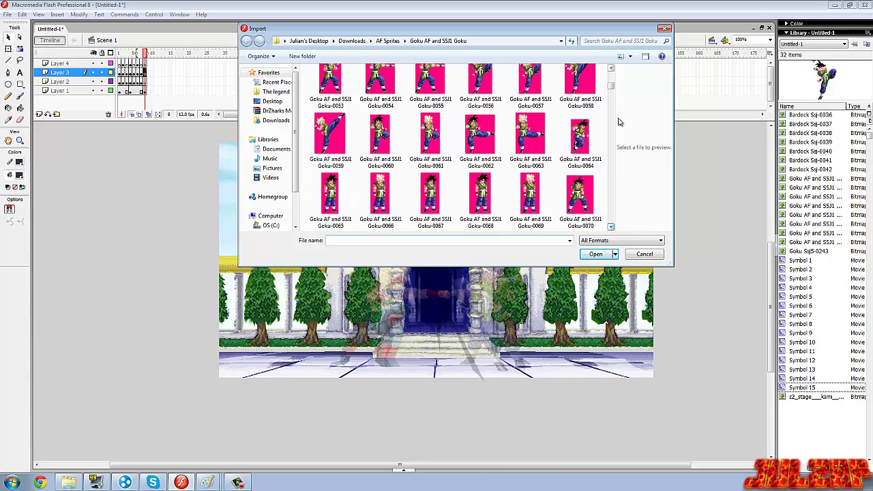
pyautogui.click(611, 69)
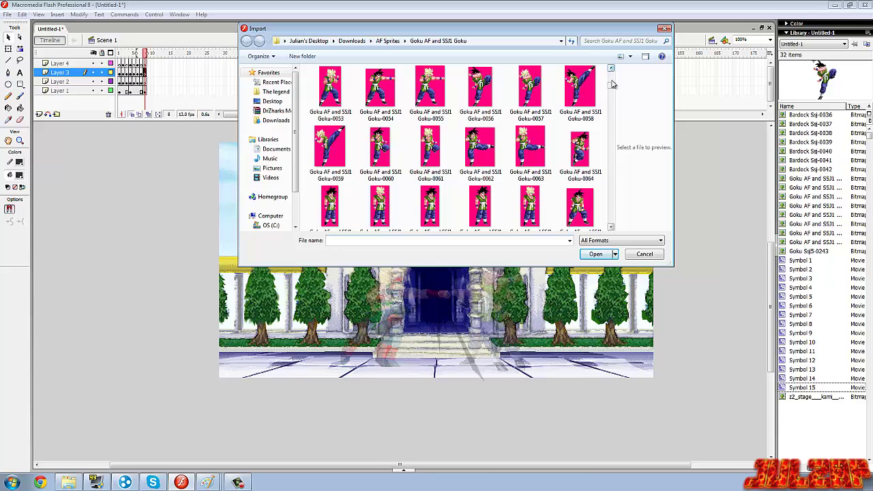
pyautogui.scroll(-5, 611, 228)
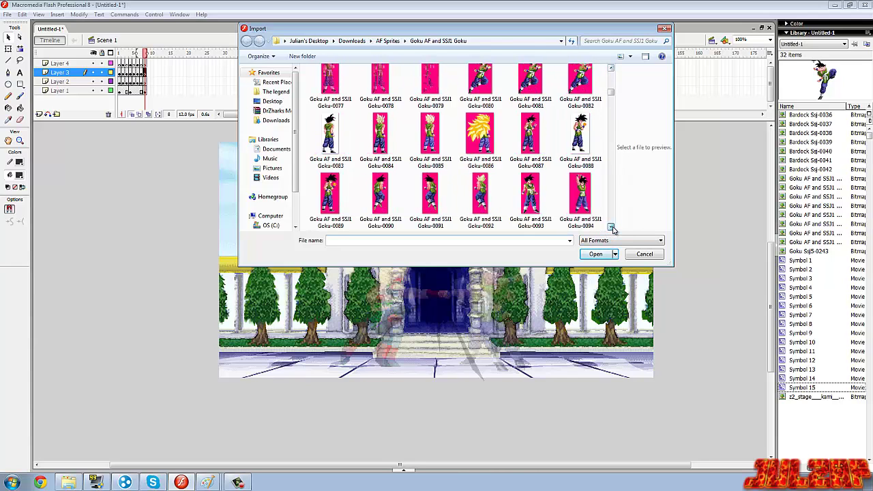
pyautogui.scroll(-7, 613, 229)
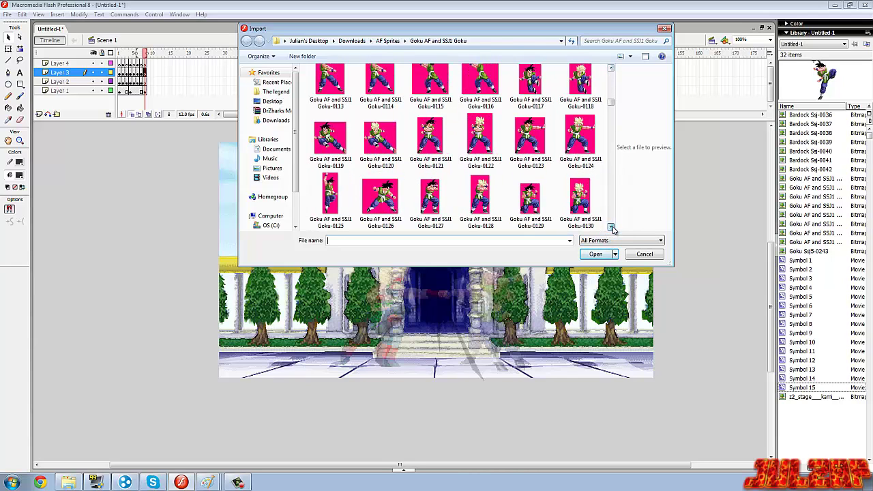
pyautogui.scroll(-1, 613, 229)
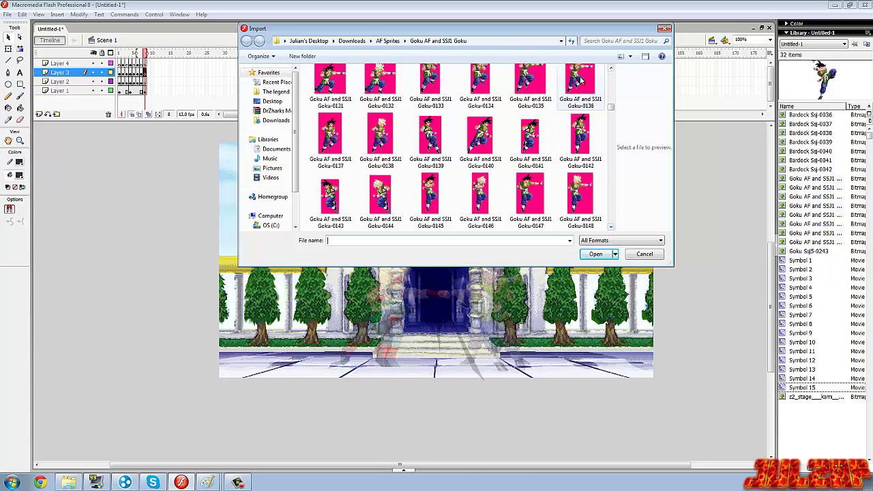
pyautogui.scroll(7, 611, 70)
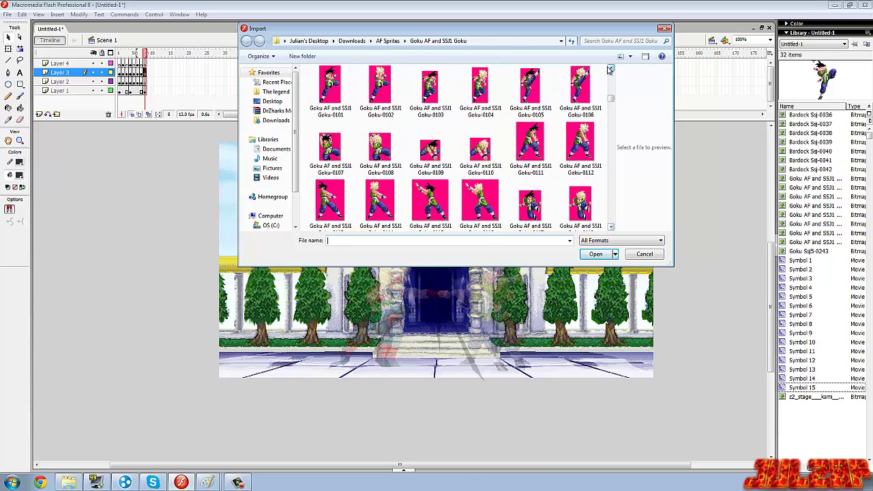
pyautogui.scroll(6, 611, 70)
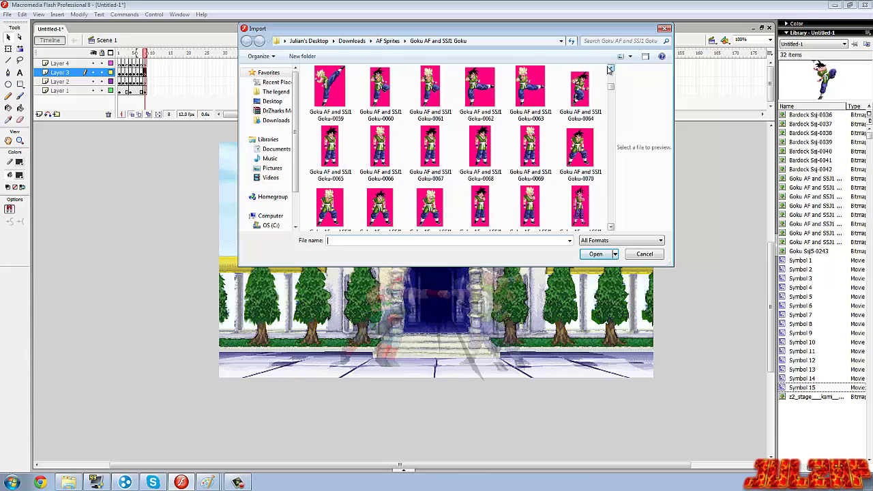
pyautogui.scroll(1, 611, 69)
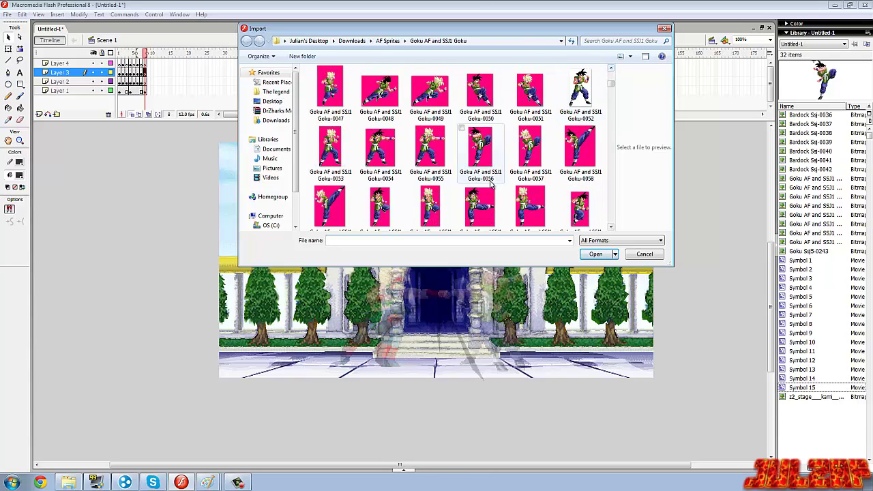
pyautogui.doubleClick(580, 151)
pyautogui.click(475, 261)
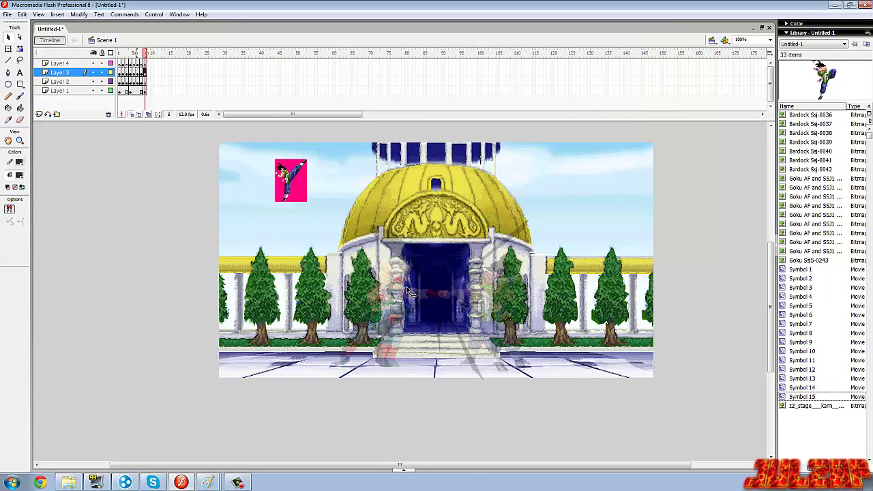
# Move the imported Goku bitmap off the stage beside the background and scale it to 300%.
pyautogui.moveTo(145, 234); pyautogui.dragTo(145, 233)
pyautogui.click(79, 14)
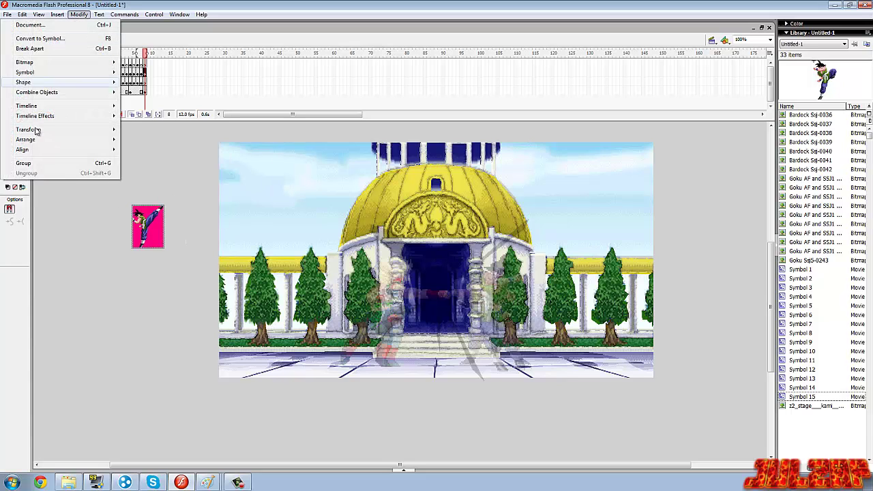
pyautogui.moveTo(28, 129)
pyautogui.click(193, 179)
pyautogui.write('300')
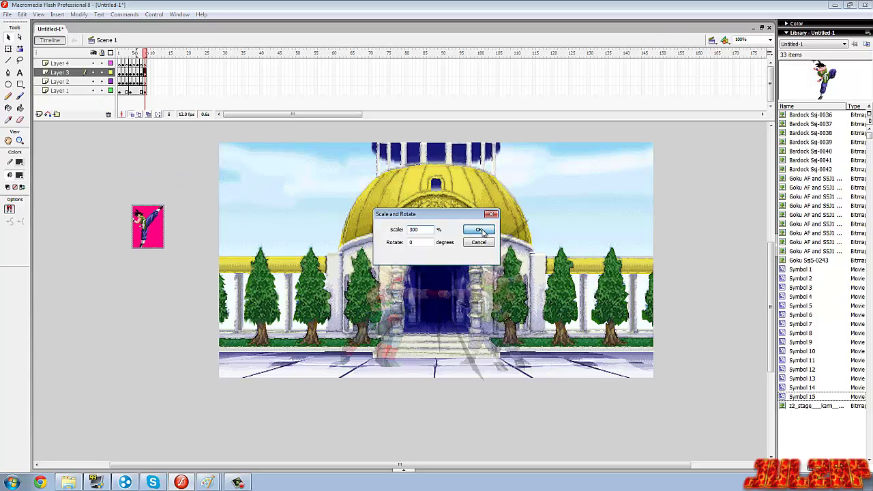
pyautogui.click(474, 285)
# Trace the enlarged high-kick Goku bitmap into vector shapes and deselect the result.
pyautogui.click(80, 15)
pyautogui.moveTo(102, 61)
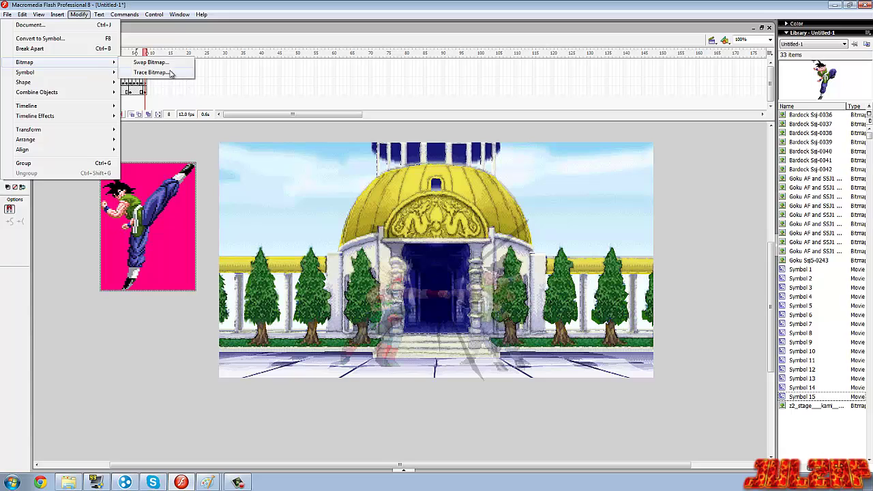
pyautogui.click(170, 72)
pyautogui.click(490, 222)
pyautogui.click(182, 348)
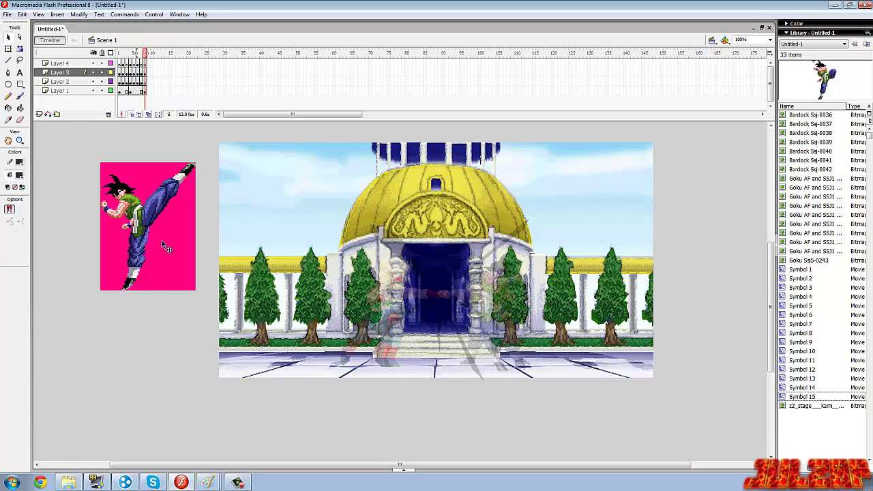
# Delete the pink background areas around the traced high-kick Goku figure.
pyautogui.click(162, 240)
pyautogui.press('Delete')
pyautogui.click(111, 267)
pyautogui.press('Delete')
pyautogui.click(169, 170)
pyautogui.press('Delete')
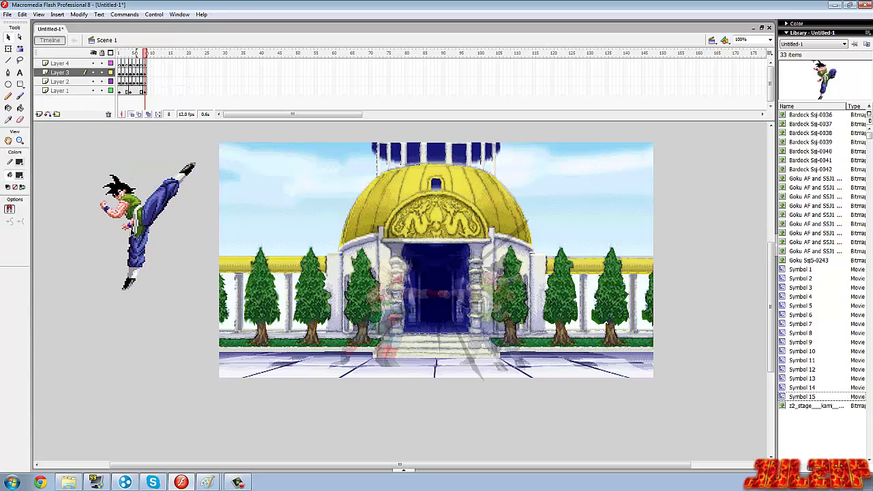
# Select the whole traced high-kick Goku figure and convert it to a movie clip symbol.
pyautogui.click(22, 14)
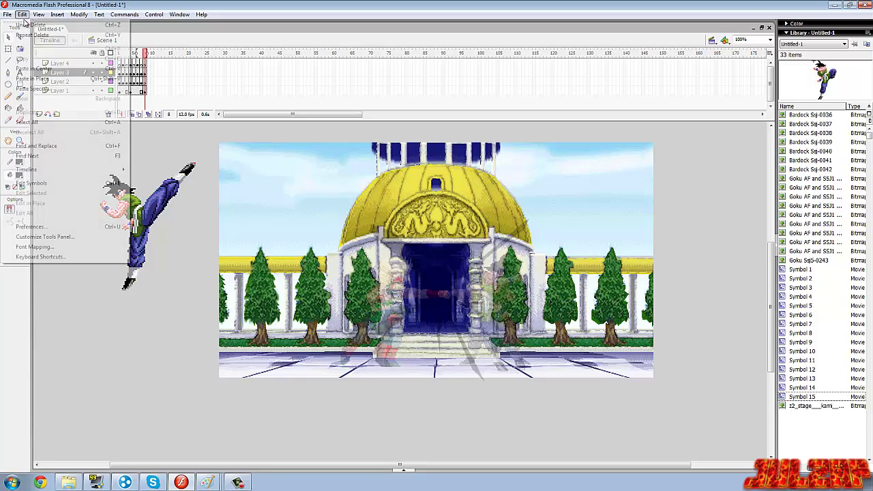
pyautogui.click(43, 122)
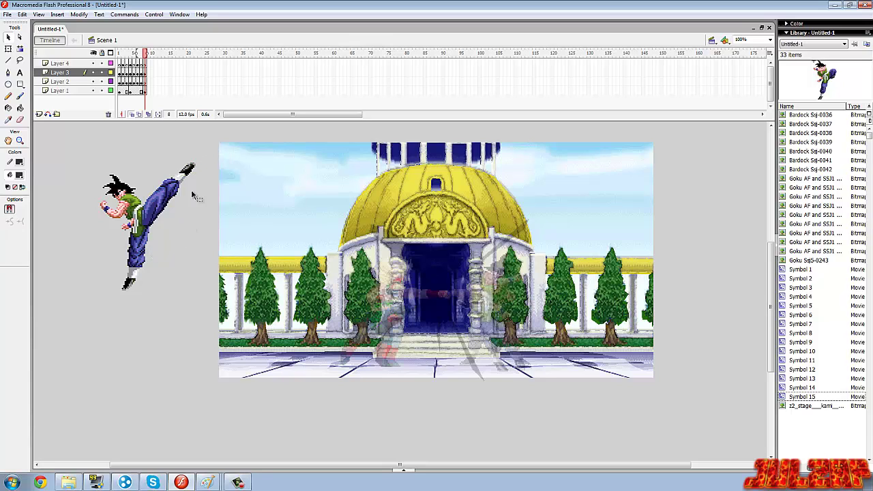
pyautogui.moveTo(202, 146); pyautogui.dragTo(49, 388)
pyautogui.rightClick(139, 232)
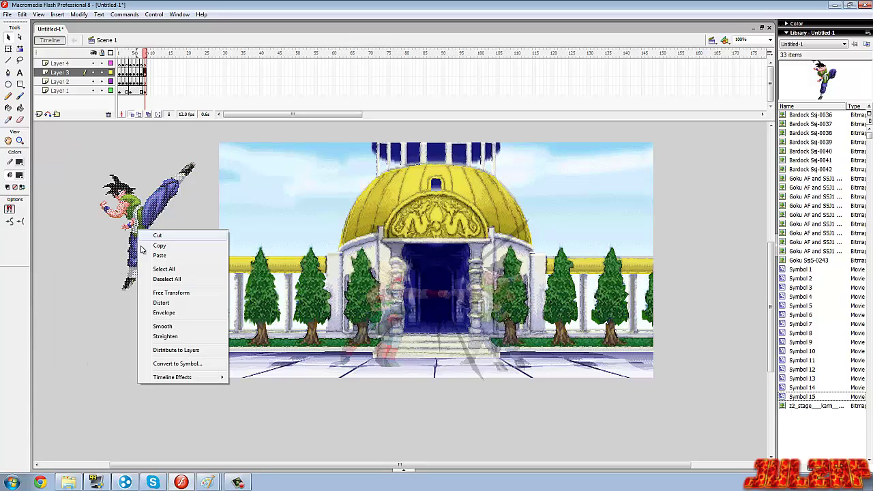
pyautogui.click(191, 361)
pyautogui.click(508, 157)
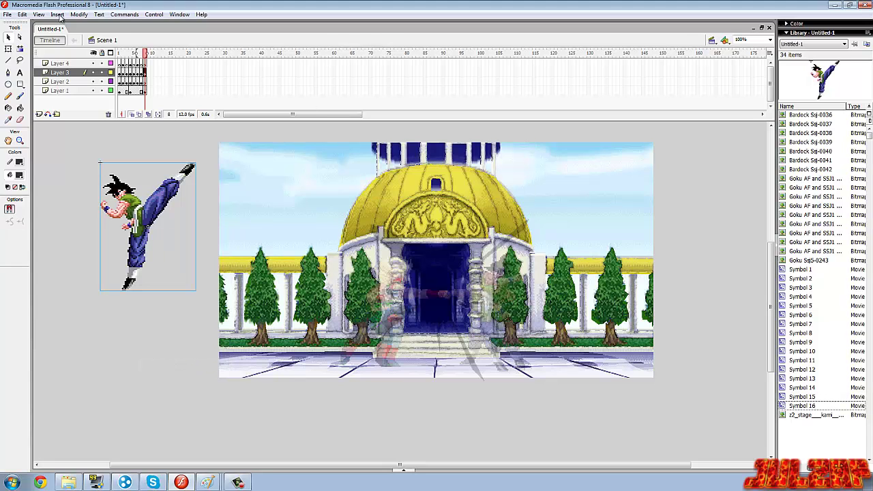
# Flip the high-kick Goku symbol horizontally and place it at ground level over Goku's previous-frame onion-skin ghost.
pyautogui.click(79, 14)
pyautogui.moveTo(41, 130)
pyautogui.click(168, 228)
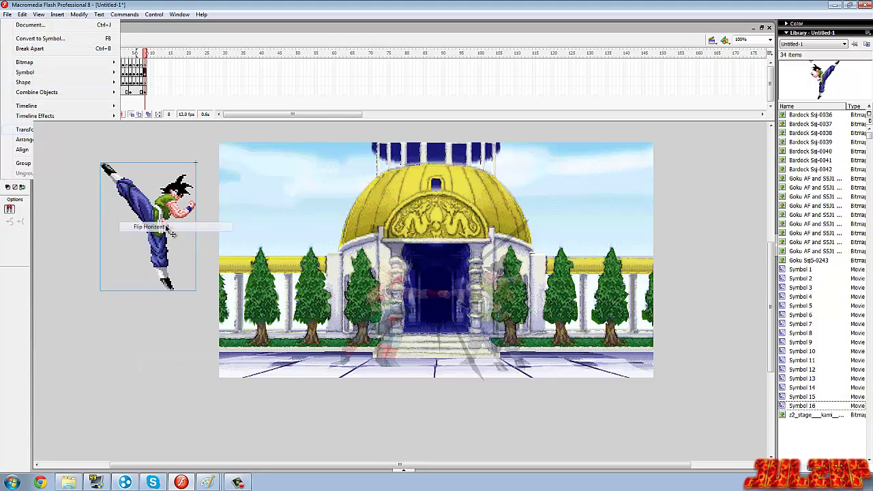
pyautogui.moveTo(171, 210)
pyautogui.mouseDown()
pyautogui.moveTo(479, 280)
pyautogui.moveTo(501, 295)
pyautogui.mouseUp()
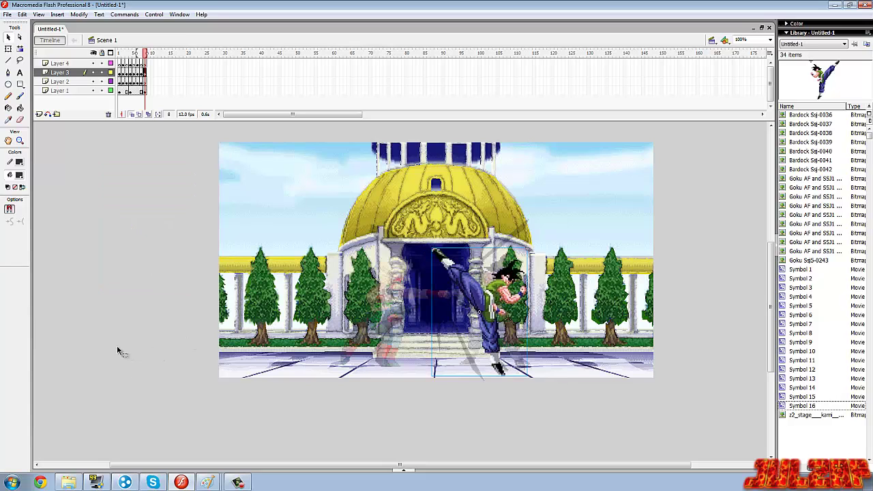
pyautogui.click(110, 329)
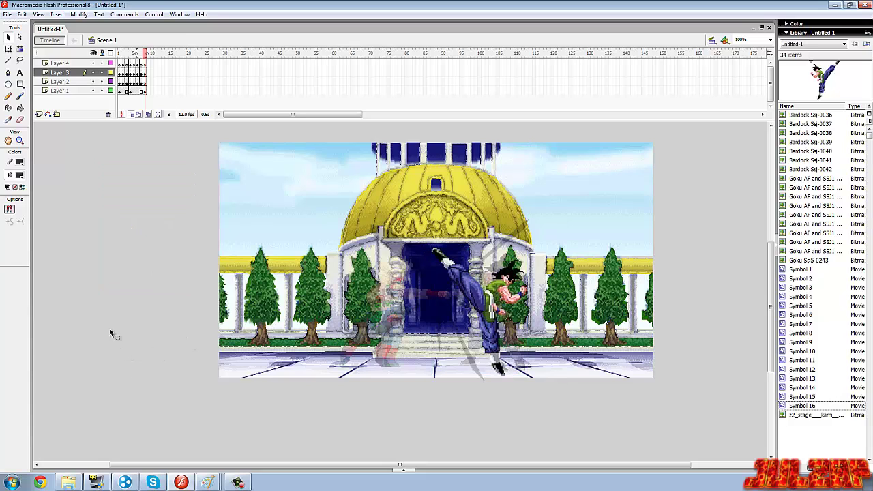
# Start an import to the stage on Layer 2, frame 8, and open the Bardock Ssj folder within Downloads > AF Sprites.
pyautogui.click(144, 81)
pyautogui.click(8, 15)
pyautogui.moveTo(48, 152)
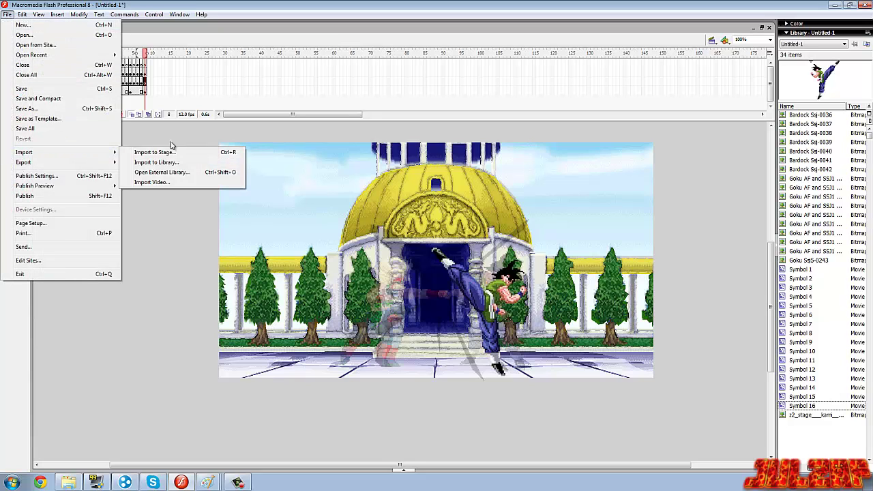
pyautogui.click(204, 151)
pyautogui.click(275, 120)
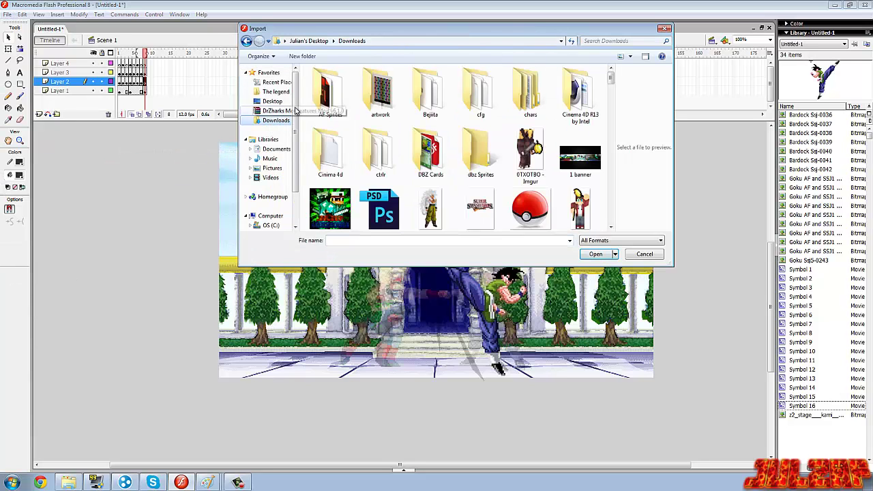
pyautogui.doubleClick(333, 89)
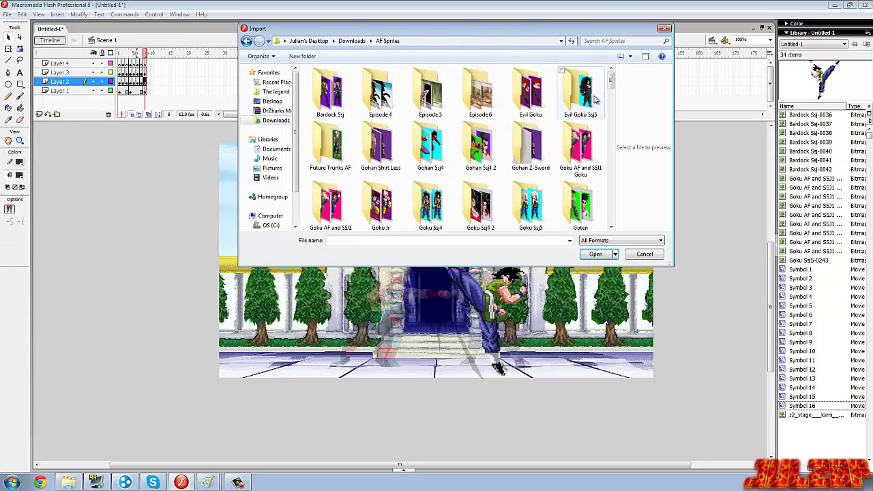
pyautogui.click(612, 228)
pyautogui.click(612, 228)
pyautogui.click(612, 228)
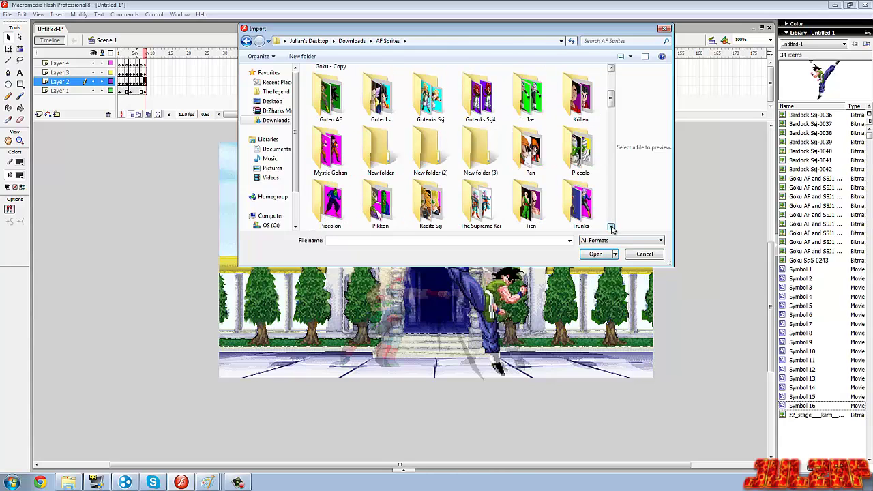
pyautogui.scroll(5, 603, 122)
pyautogui.doubleClick(330, 93)
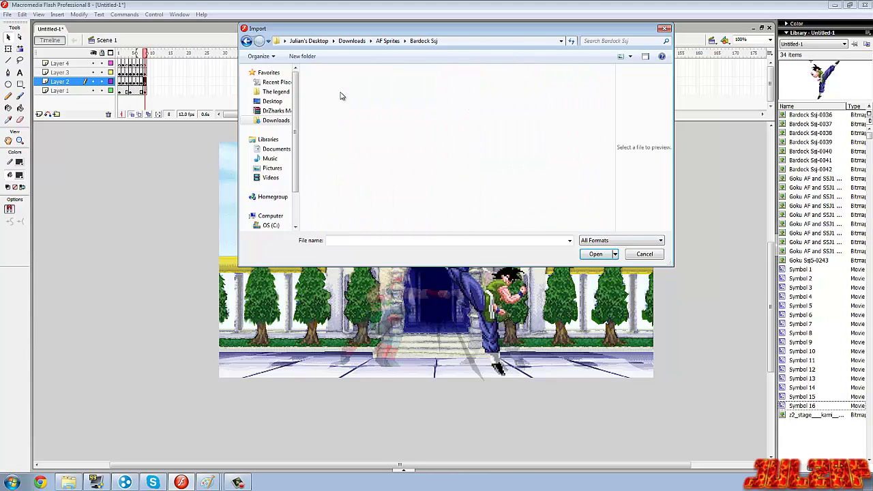
# Import only the kicking image Bardock Ssj-0043, without the rest of its sequence.
pyautogui.click(612, 228)
pyautogui.click(612, 227)
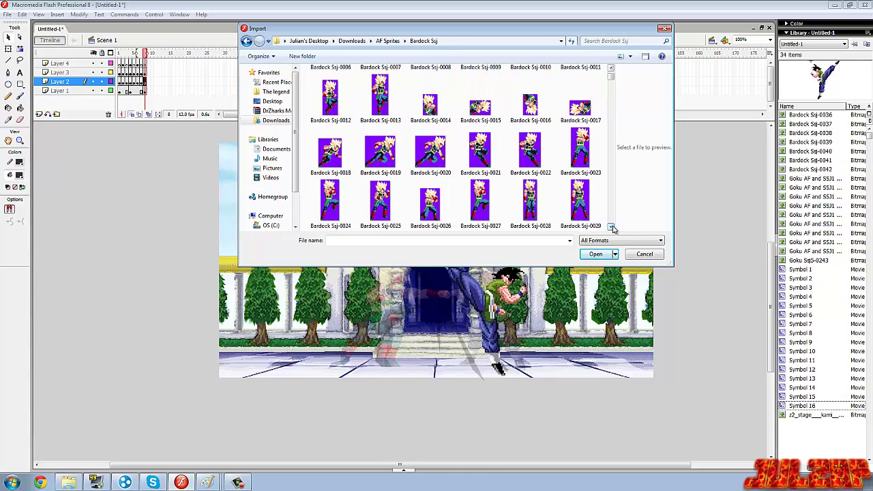
pyautogui.click(612, 228)
pyautogui.click(612, 228)
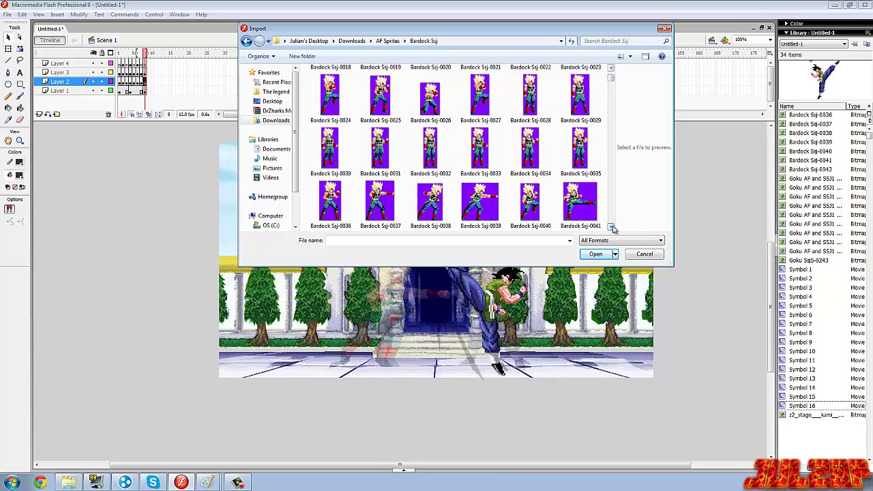
pyautogui.click(612, 228)
pyautogui.doubleClick(395, 209)
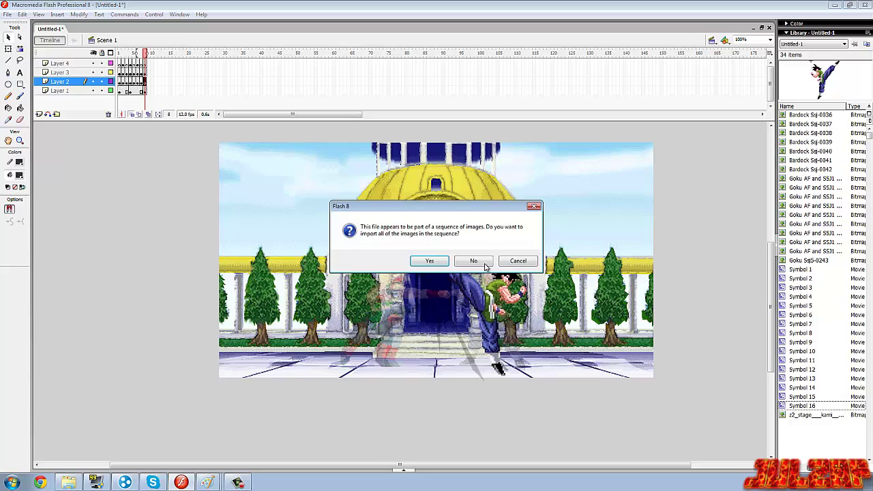
pyautogui.click(474, 262)
# Move the imported Bardock kick bitmap off the stage beside the background and scale it to 300%.
pyautogui.moveTo(400, 300); pyautogui.dragTo(132, 277)
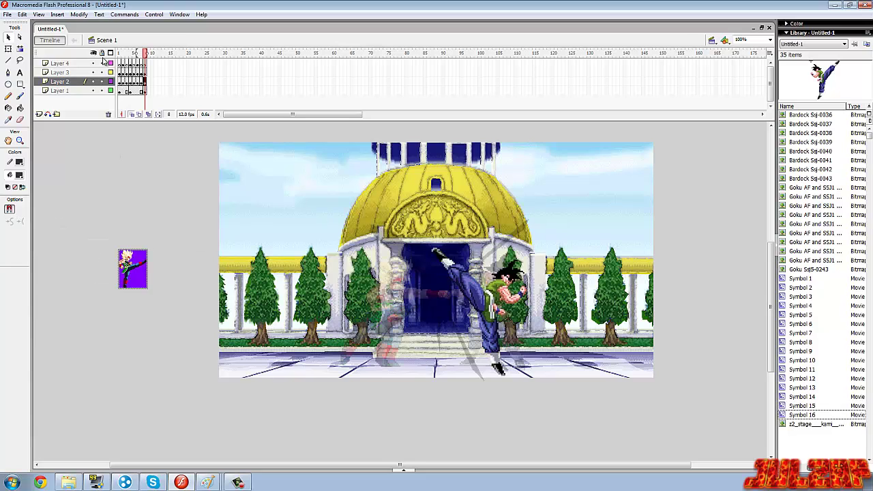
pyautogui.click(80, 15)
pyautogui.moveTo(28, 128)
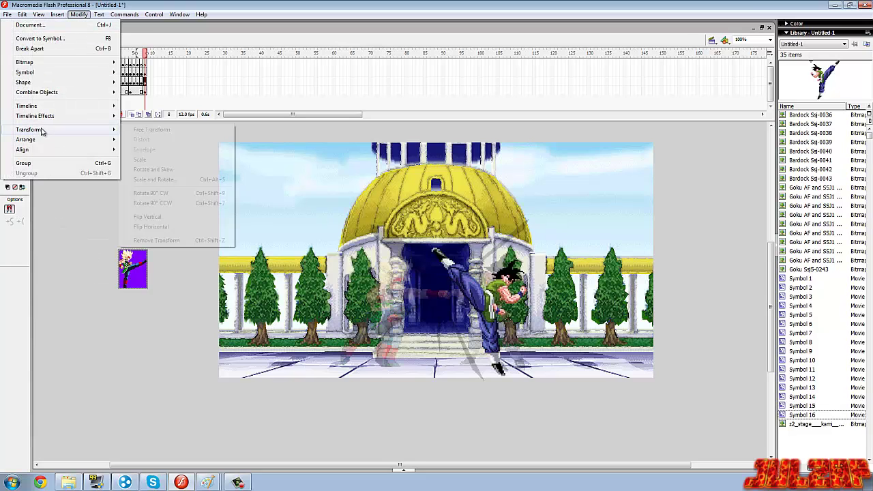
pyautogui.click(157, 180)
pyautogui.write('300')
pyautogui.click(479, 230)
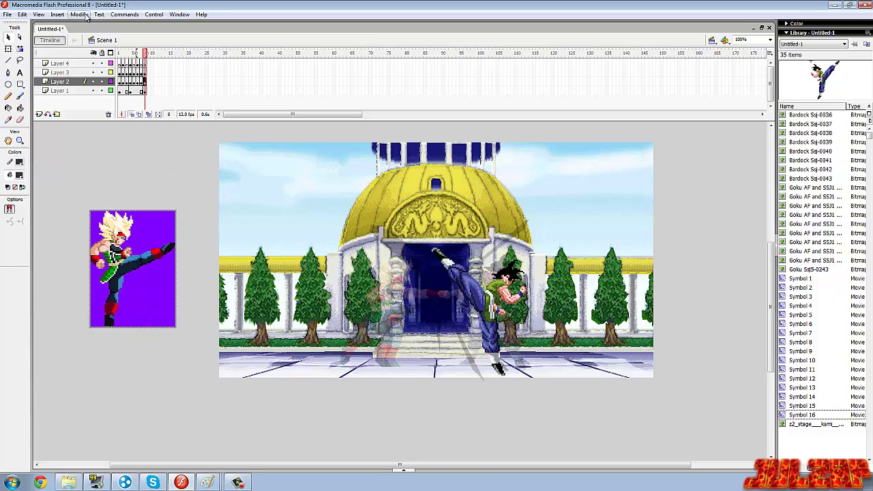
# Trace the imported Bardock kick bitmap with color threshold 1, minimum area 1 pixel, Pixels curve fit and Many corners.
pyautogui.click(79, 15)
pyautogui.moveTo(69, 60)
pyautogui.click(147, 72)
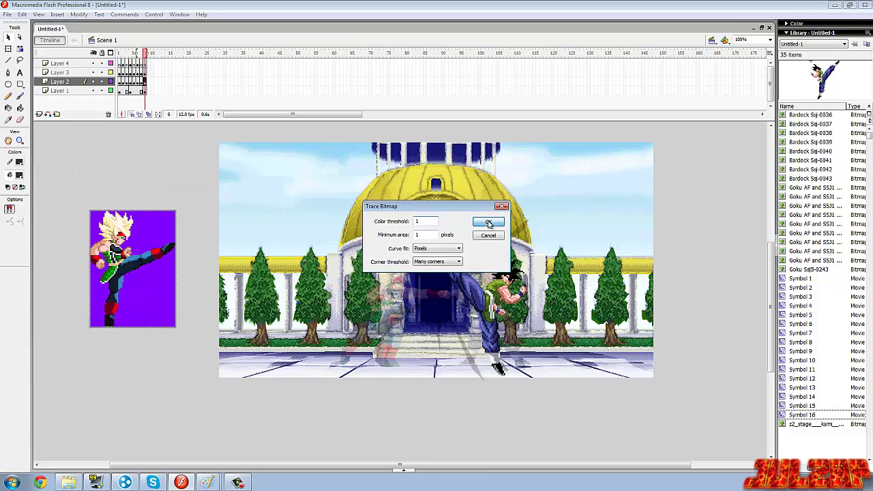
pyautogui.click(489, 224)
pyautogui.click(153, 351)
# Delete all the purple background areas around the traced Bardock kick sprite.
pyautogui.click(143, 300)
pyautogui.press('Delete')
pyautogui.click(146, 214)
pyautogui.press('Delete')
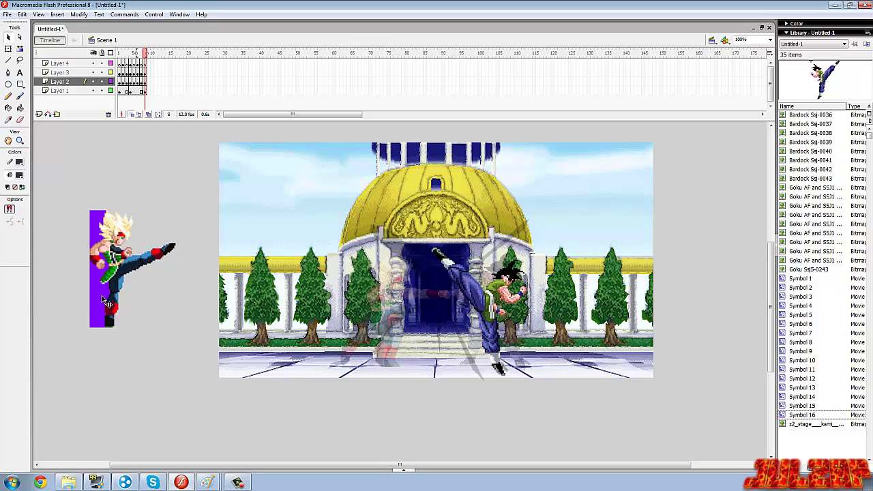
pyautogui.click(101, 297)
pyautogui.press('Delete')
pyautogui.click(99, 232)
pyautogui.press('Delete')
# Convert the entire cleaned Bardock kick sprite into a symbol.
pyautogui.moveTo(200, 185)
pyautogui.mouseDown()
pyautogui.moveTo(78, 368)
pyautogui.moveTo(77, 344)
pyautogui.mouseUp()
pyautogui.rightClick(111, 254)
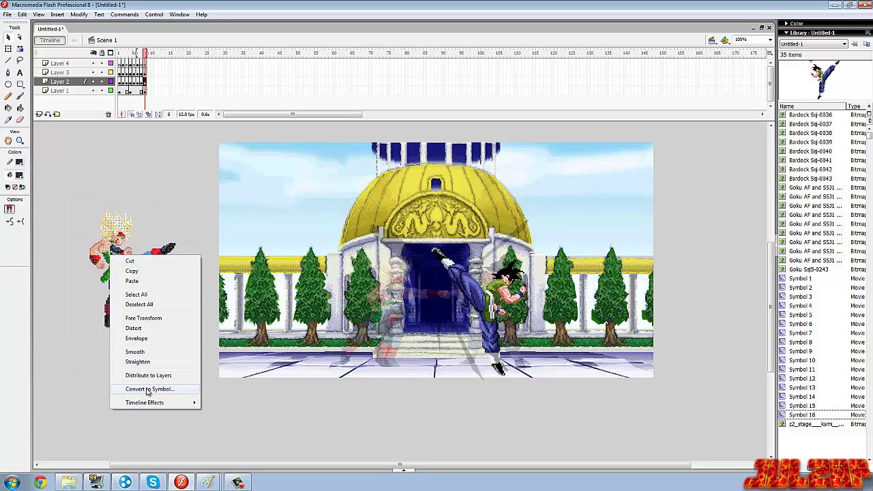
pyautogui.click(147, 389)
pyautogui.click(508, 159)
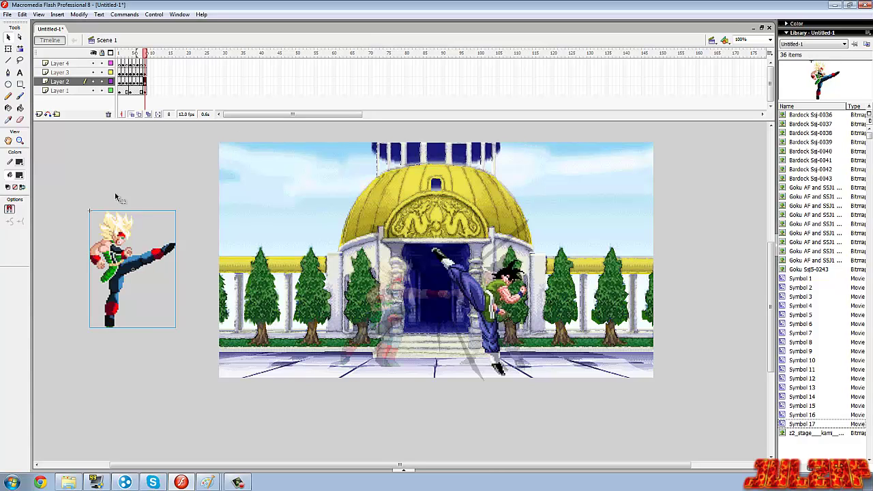
# Place the Bardock kick symbol over his previous-frame onion-skin ghost and shift Goku closer so their kicking legs cross.
pyautogui.moveTo(154, 289); pyautogui.dragTo(388, 302)
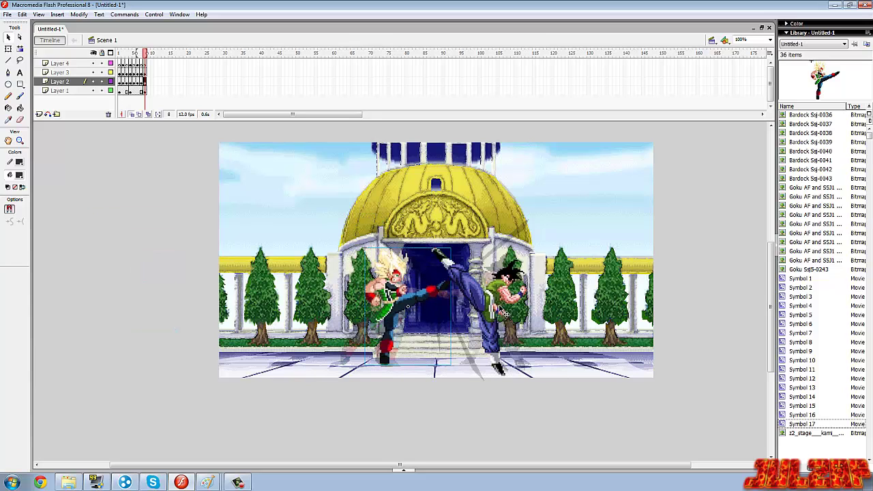
pyautogui.moveTo(491, 307); pyautogui.dragTo(481, 312)
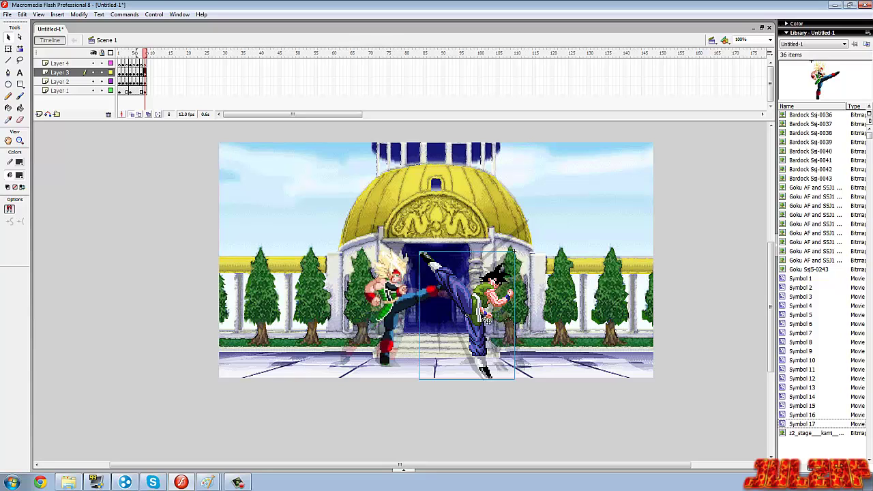
pyautogui.click(123, 299)
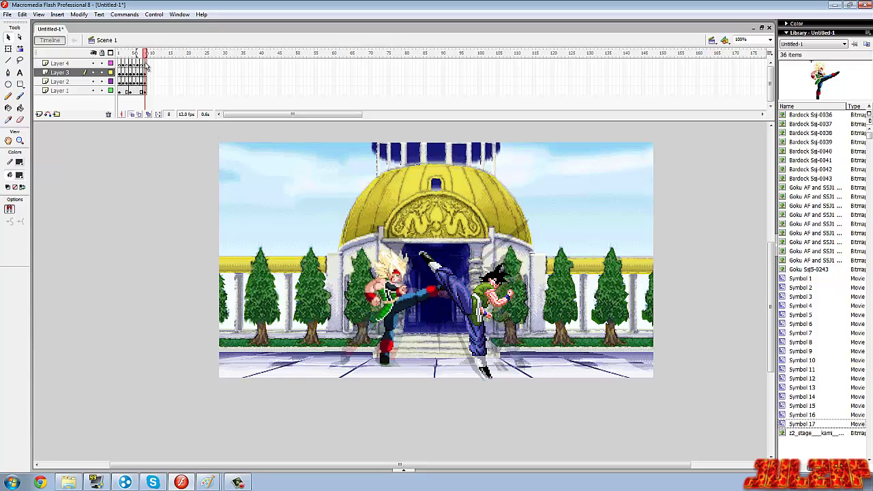
# Copy the black impact effect from Layer 4, frame 6, and paste it into Layer 4, frame 8.
pyautogui.click(145, 63)
pyautogui.click(133, 63)
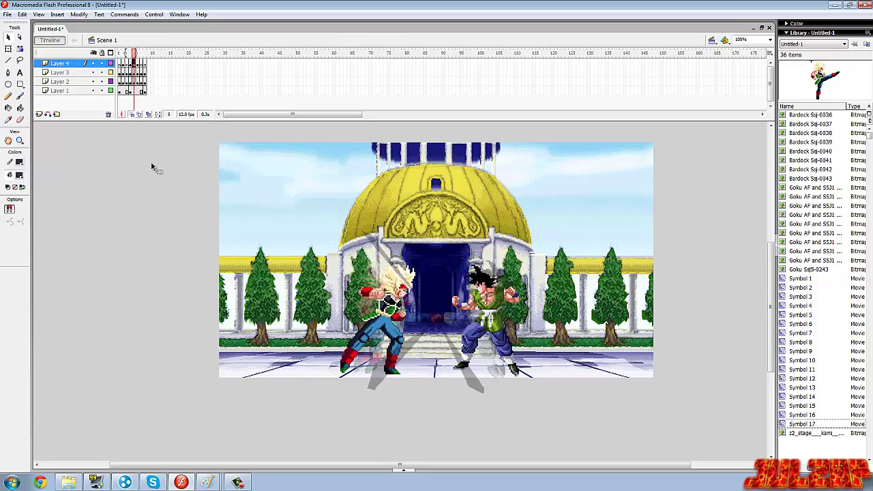
pyautogui.click(137, 63)
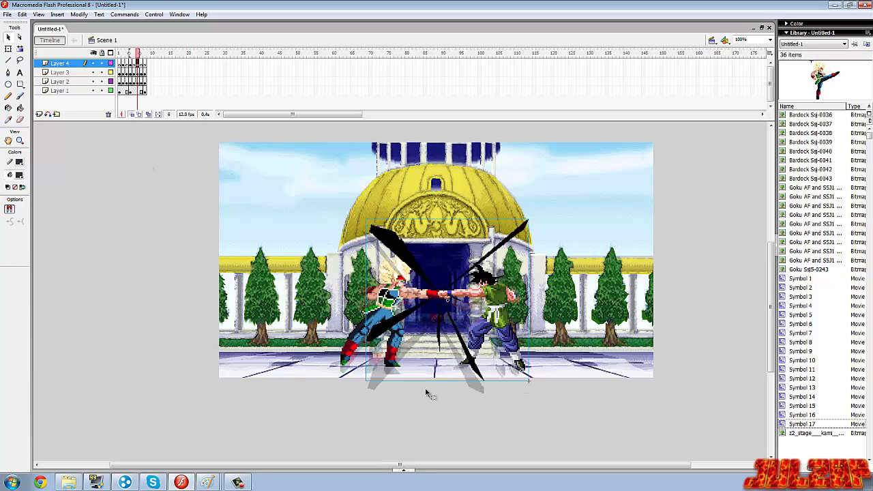
pyautogui.click(456, 379)
pyautogui.rightClick(477, 361)
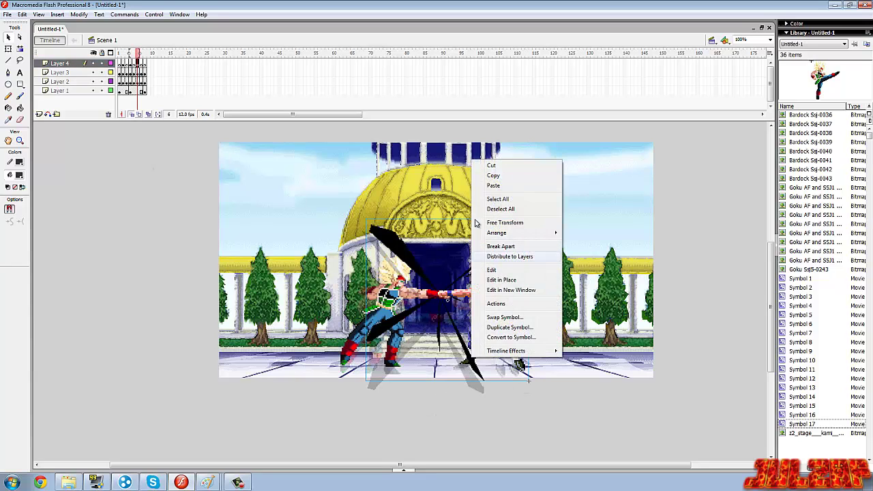
pyautogui.click(491, 175)
pyautogui.click(145, 65)
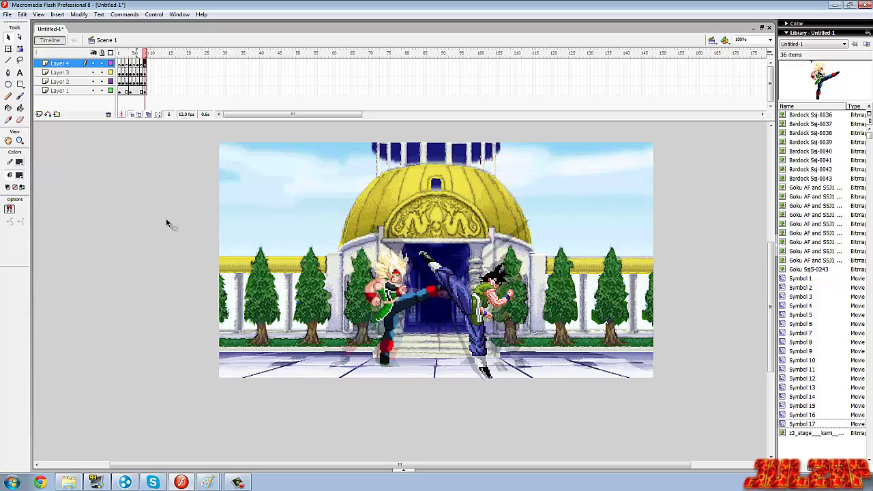
pyautogui.rightClick(170, 224)
pyautogui.click(209, 244)
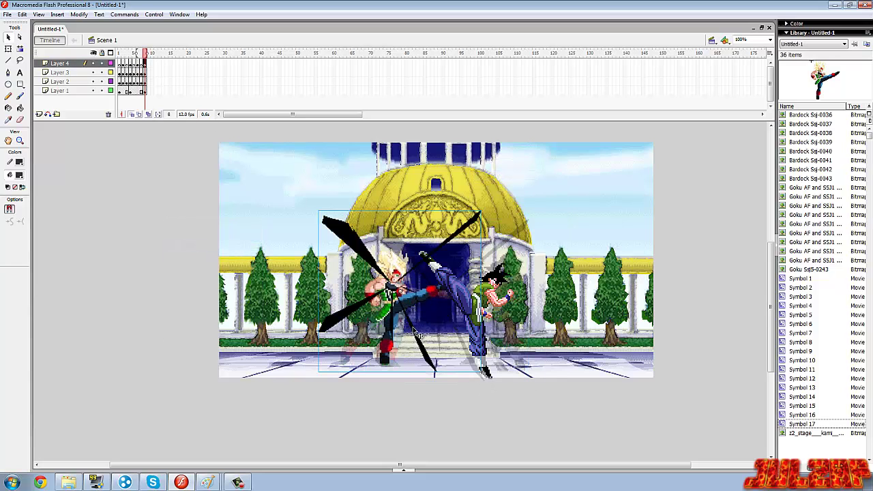
# Try rotating the pasted impact effect 90° counterclockwise, and undo the rotation.
pyautogui.click(80, 14)
pyautogui.moveTo(68, 130)
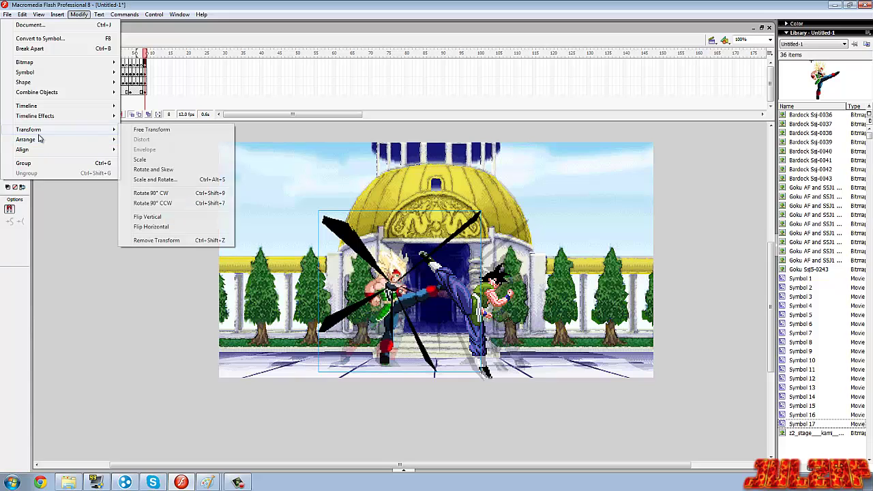
pyautogui.click(149, 203)
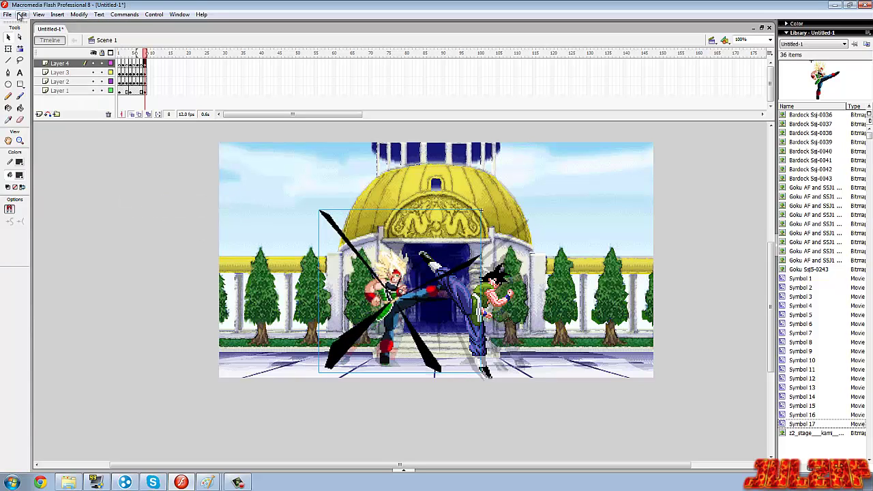
pyautogui.click(22, 14)
pyautogui.click(29, 24)
# Rotate the pasted impact effect 90° clockwise and center it where Bardock's and Goku's kicks meet.
pyautogui.click(79, 15)
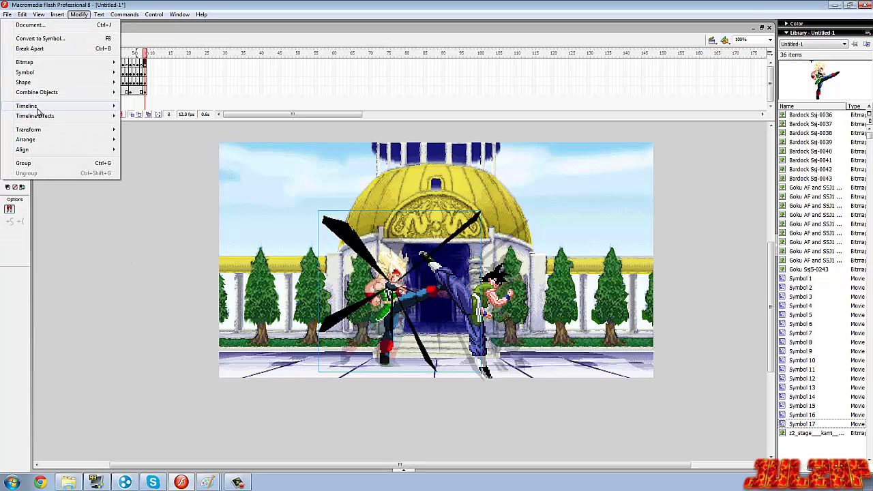
pyautogui.moveTo(39, 133)
pyautogui.click(148, 193)
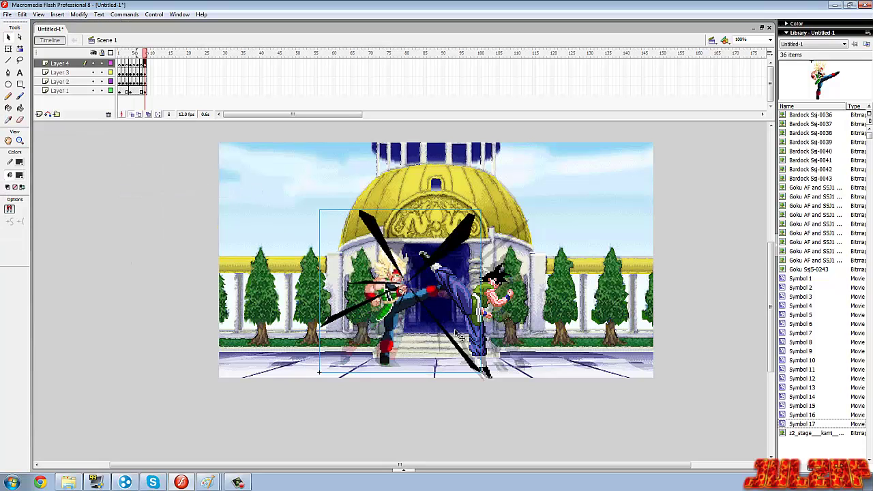
pyautogui.moveTo(462, 347); pyautogui.dragTo(493, 348)
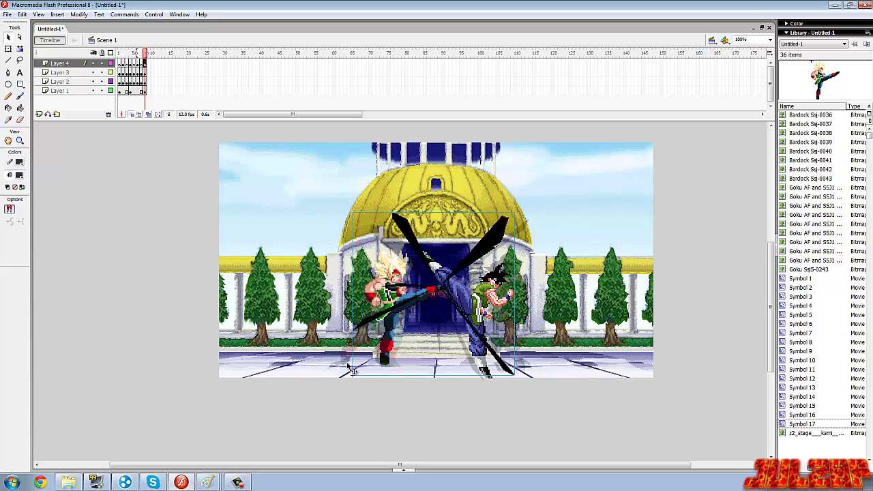
pyautogui.click(123, 361)
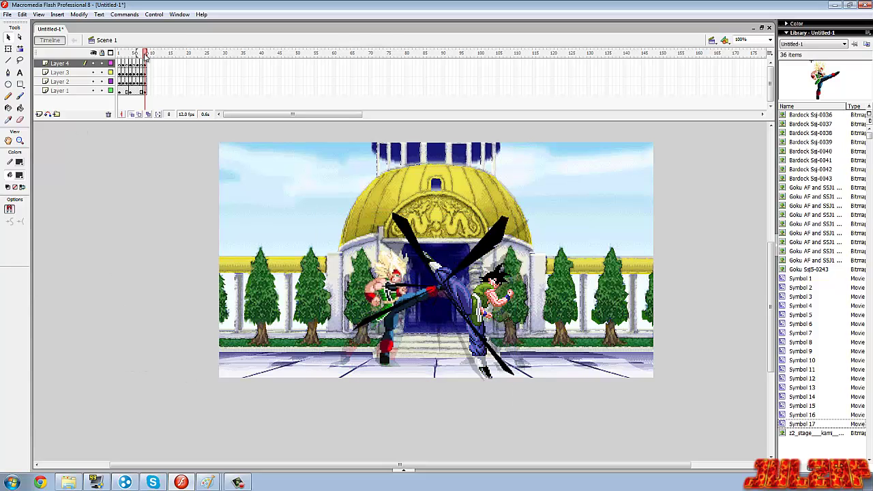
# Scrub back to frame 2, then test the movie in a maximized preview zoomed in on the fighters.
pyautogui.moveTo(145, 58); pyautogui.dragTo(123, 65)
pyautogui.click(124, 64)
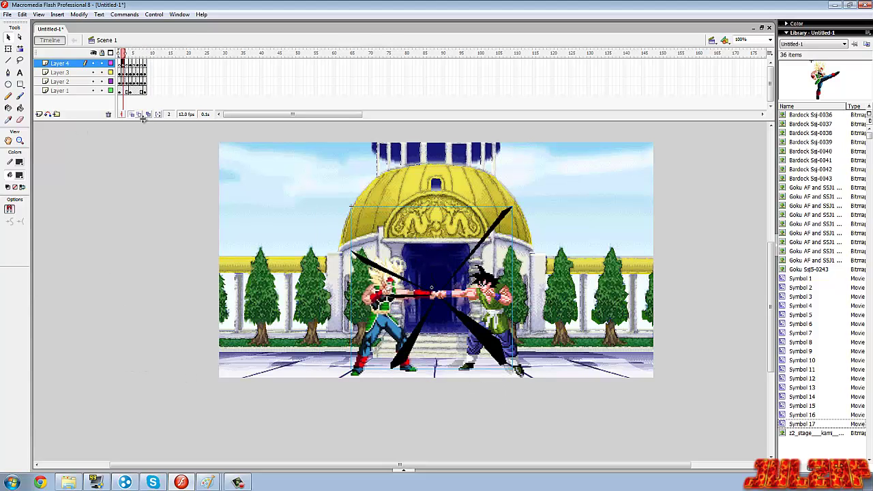
pyautogui.click(157, 15)
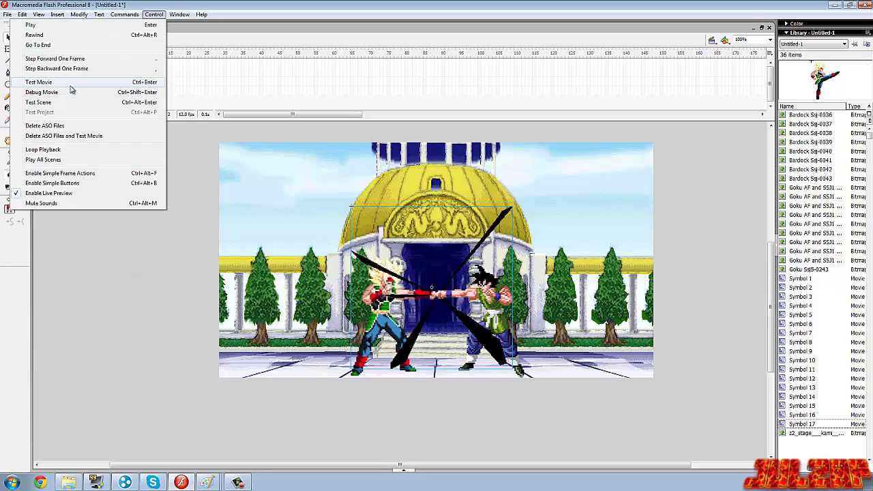
pyautogui.click(71, 82)
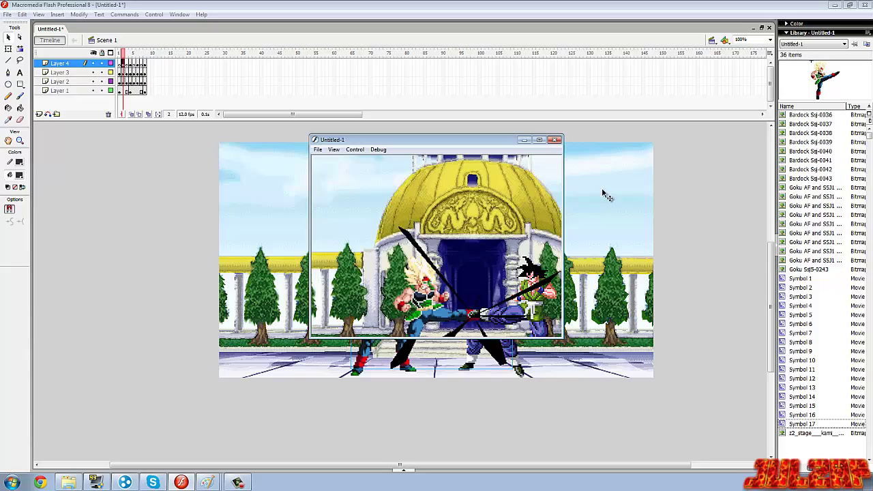
pyautogui.click(539, 140)
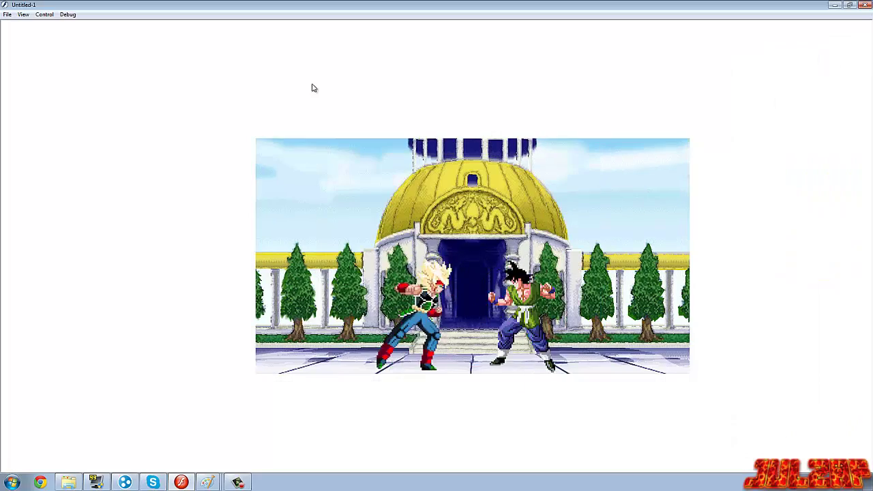
pyautogui.click(23, 14)
pyautogui.click(28, 25)
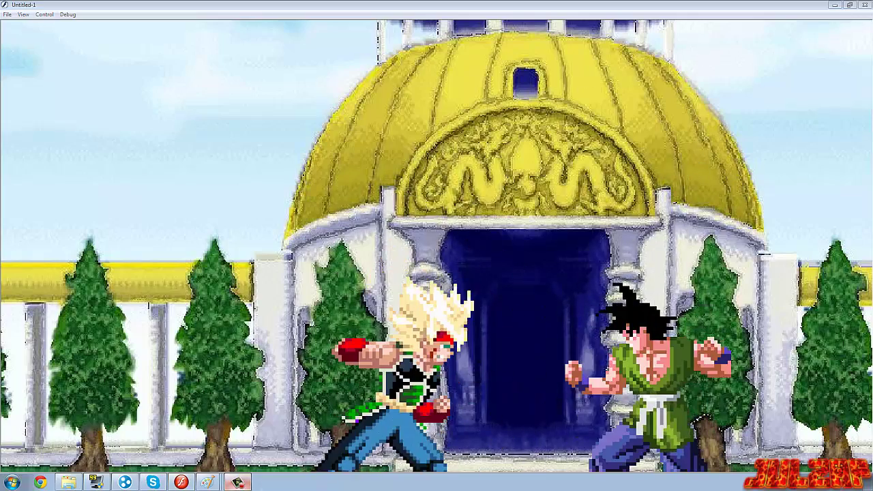
pyautogui.click(238, 483)
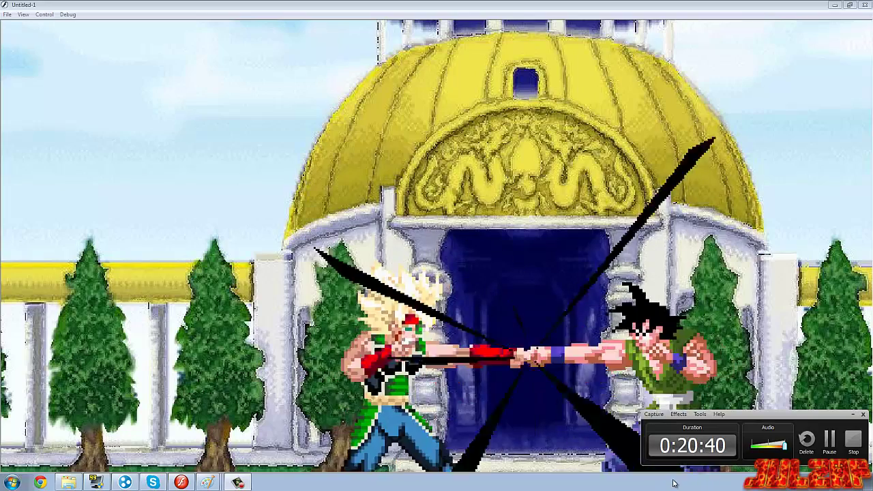